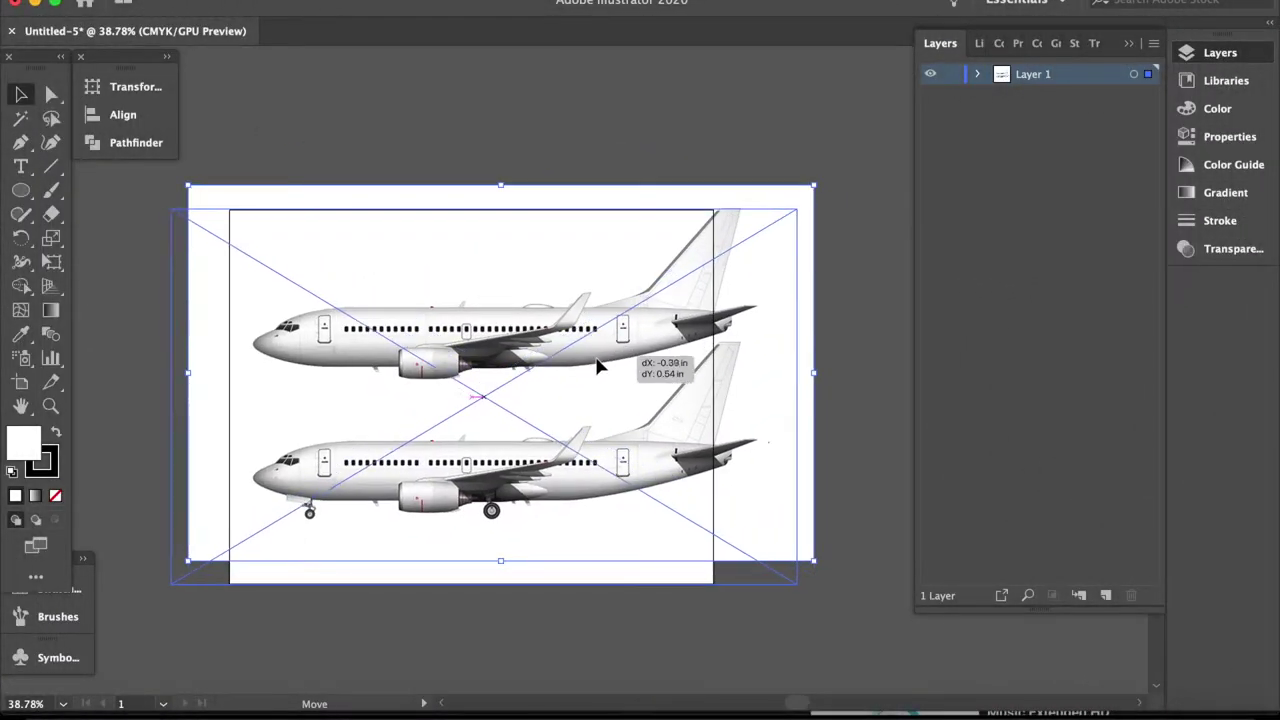
Enlarge the airplane drawings and name the new layer above Base 'Fuselage'
{"action": "left_click_drag", "start_coordinate": [717, 586], "coordinate": [785, 590]}
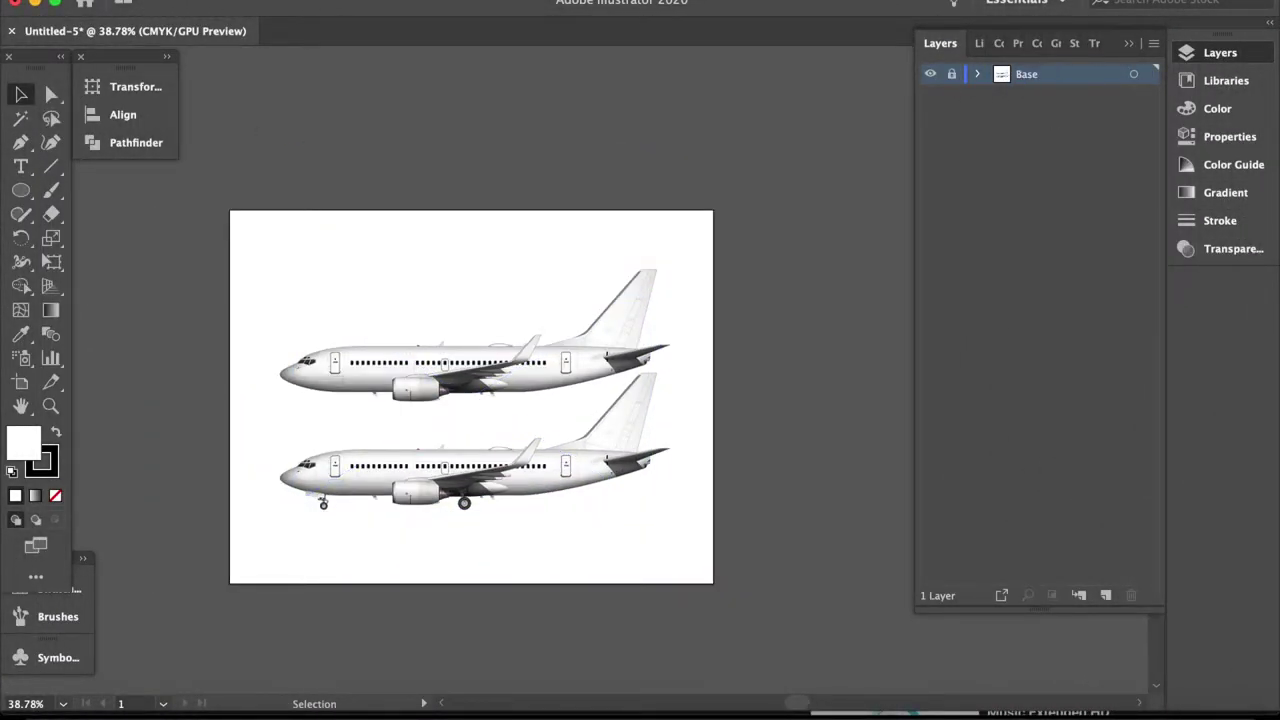
{"action": "type", "text": "Fuselage"}
{"action": "key", "text": "Return"}
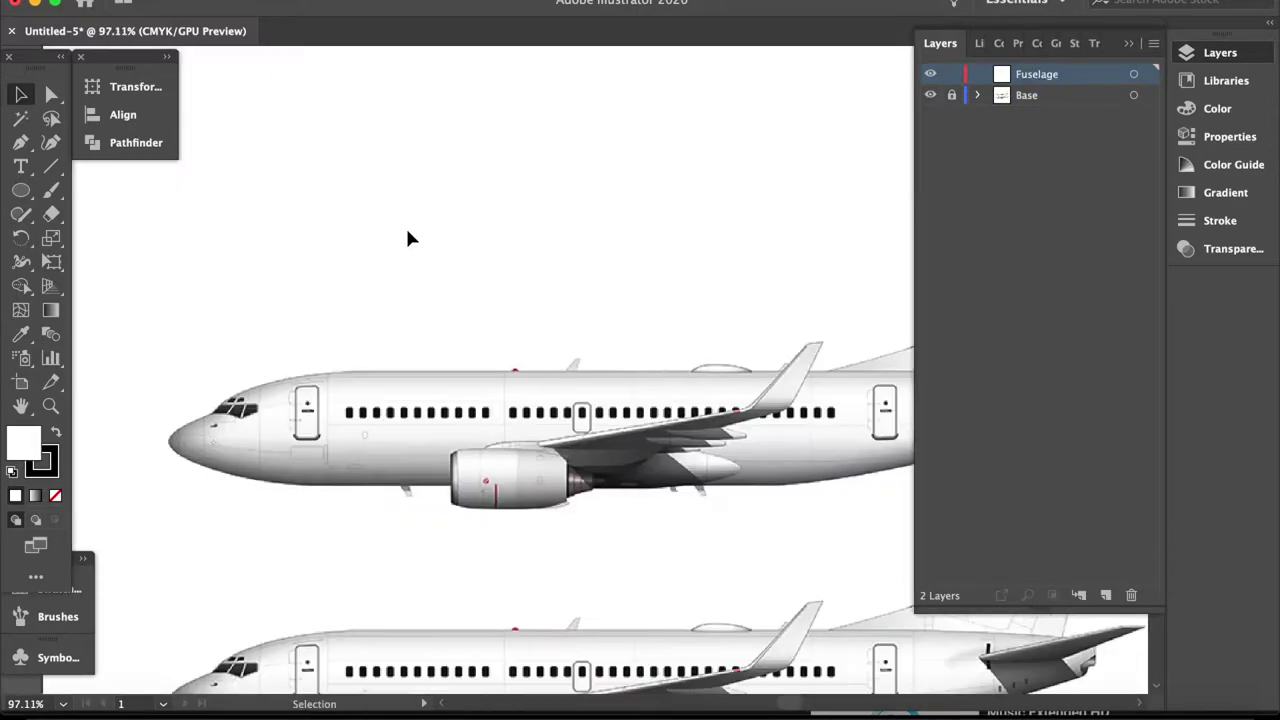
Set the fill for new paths to None
{"action": "left_click", "coordinate": [1237, 141]}
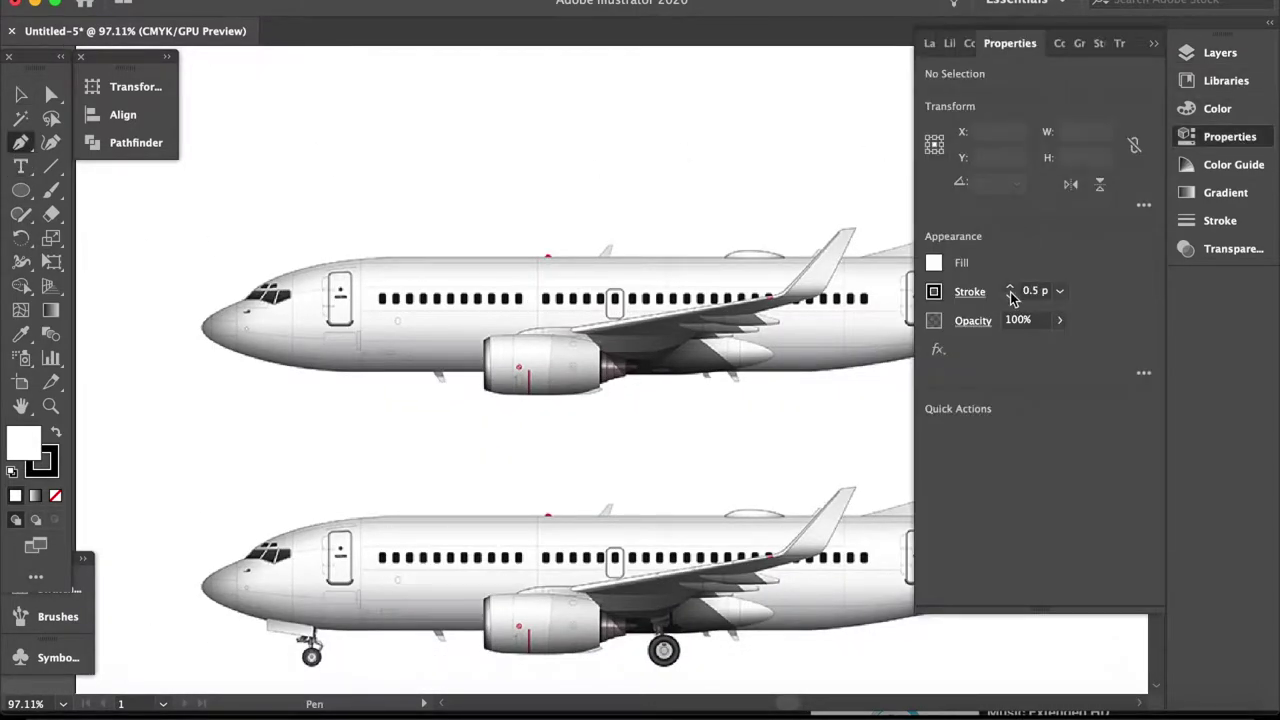
{"action": "left_click", "coordinate": [934, 263]}
{"action": "left_click", "coordinate": [1153, 43]}
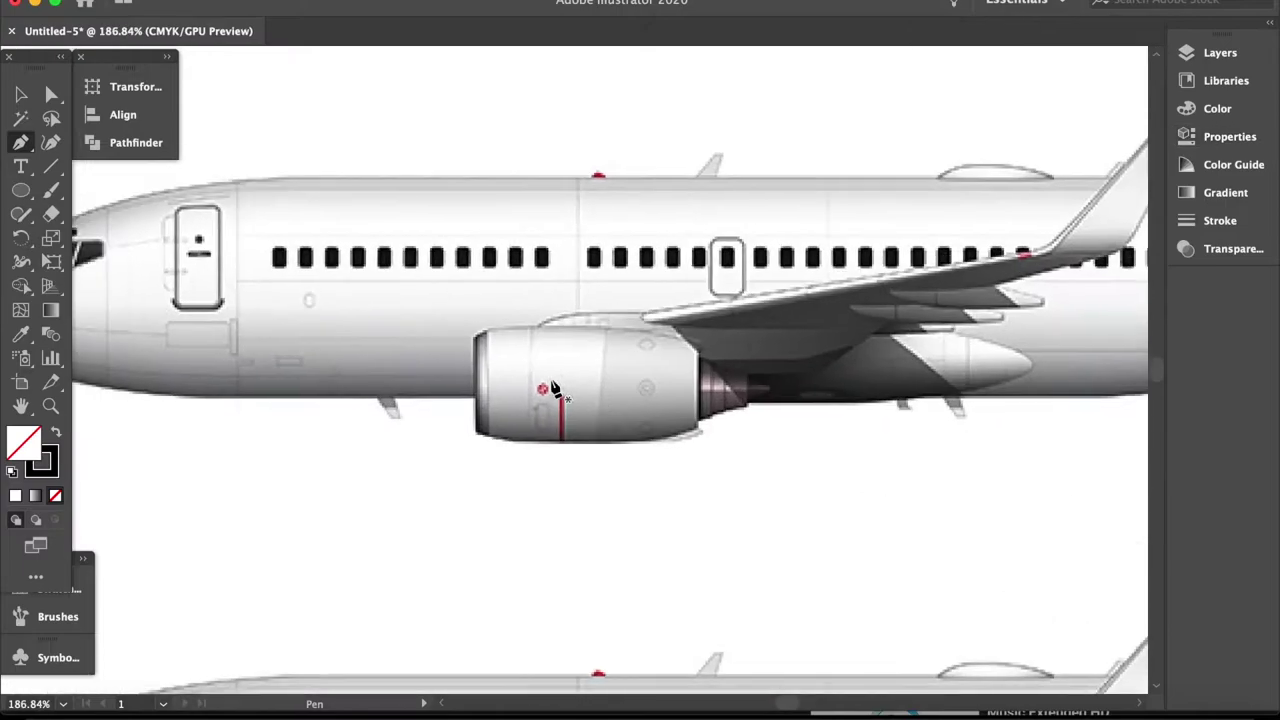
{"action": "scroll", "coordinate": [535, 378], "scroll_direction": "up", "scroll_amount": 10}
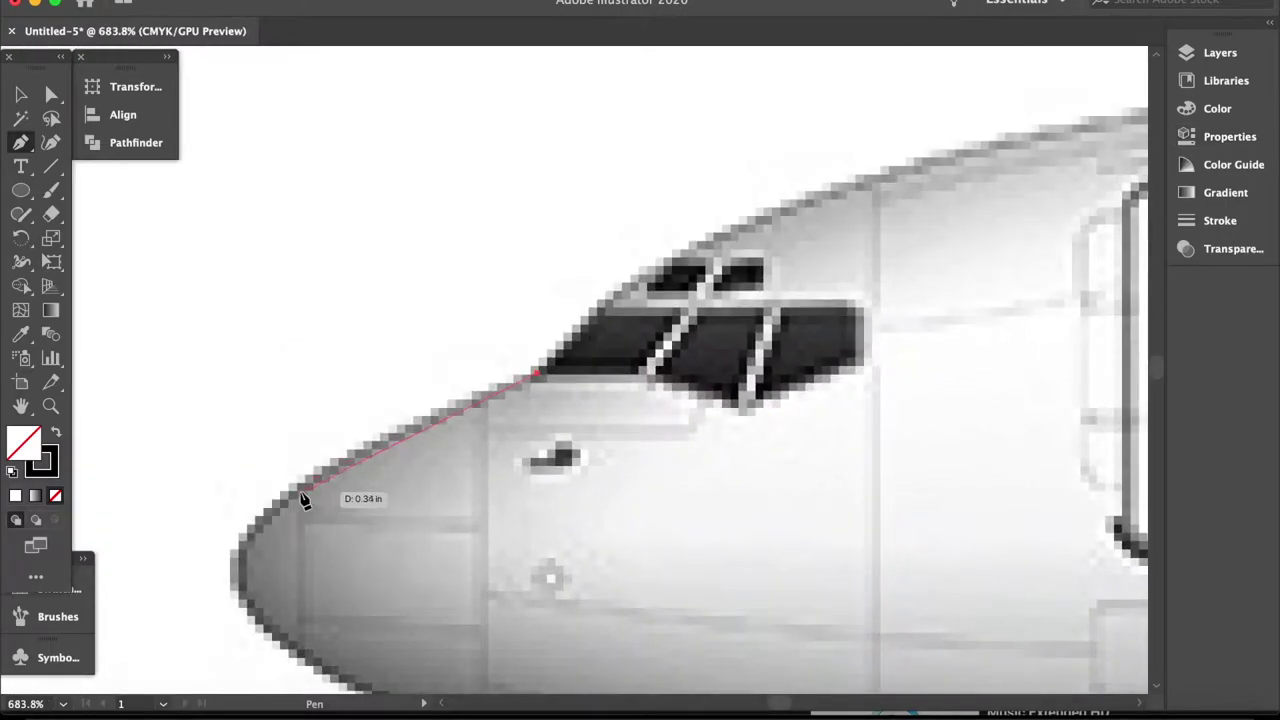
Trace the fuselage from the nose tip along the lower nose and belly past the engine
{"action": "left_click", "coordinate": [246, 580]}
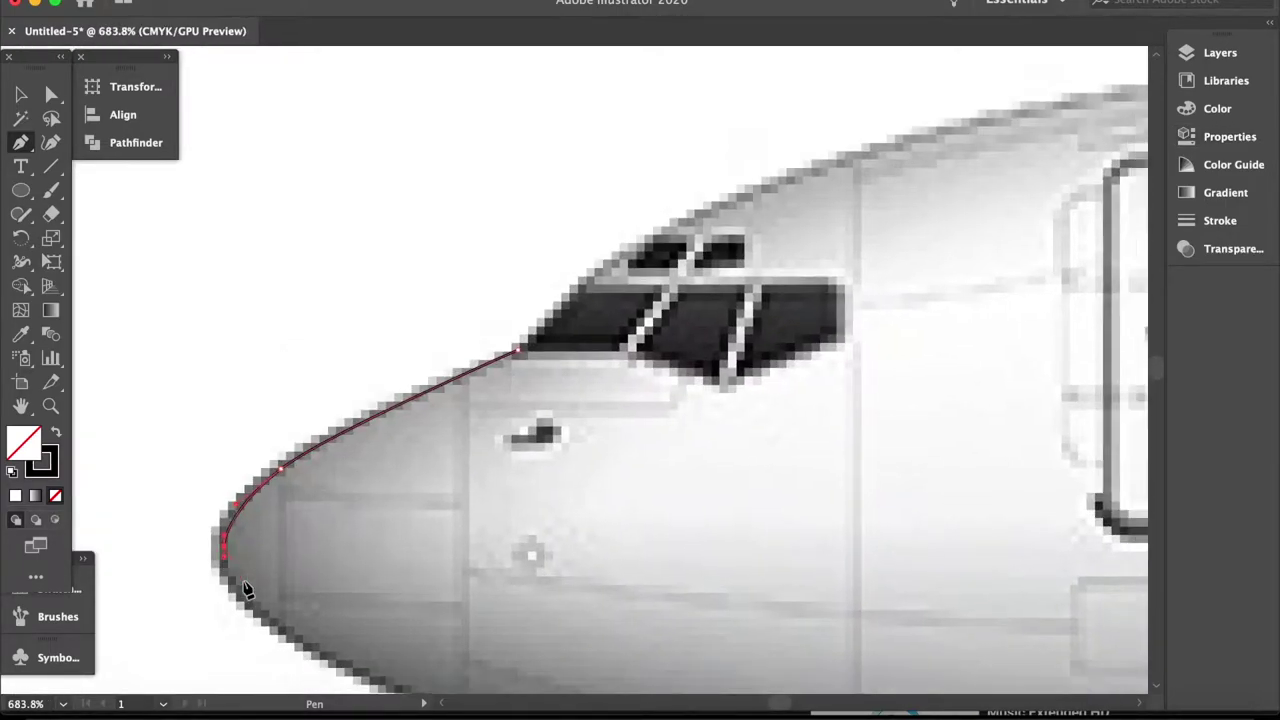
{"action": "scroll", "coordinate": [300, 610], "scroll_direction": "down", "scroll_amount": 5}
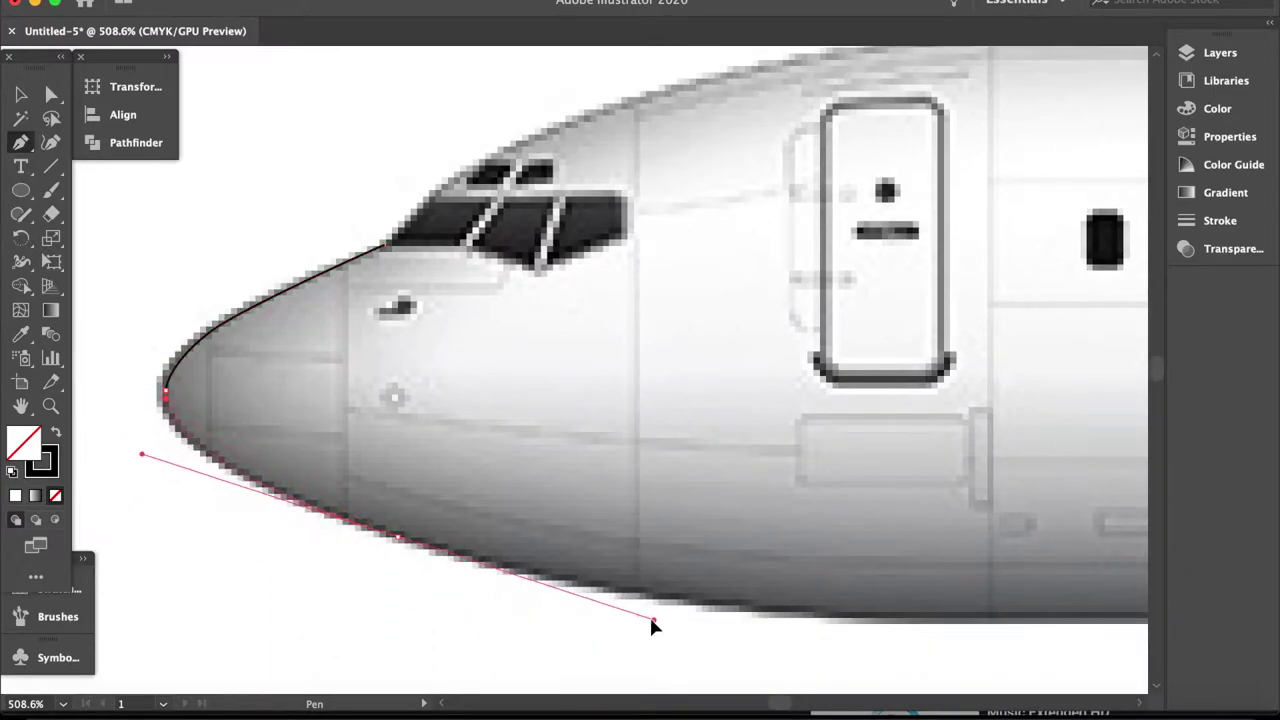
{"action": "left_click", "coordinate": [631, 607]}
{"action": "scroll", "coordinate": [650, 610], "scroll_direction": "right", "scroll_amount": 5}
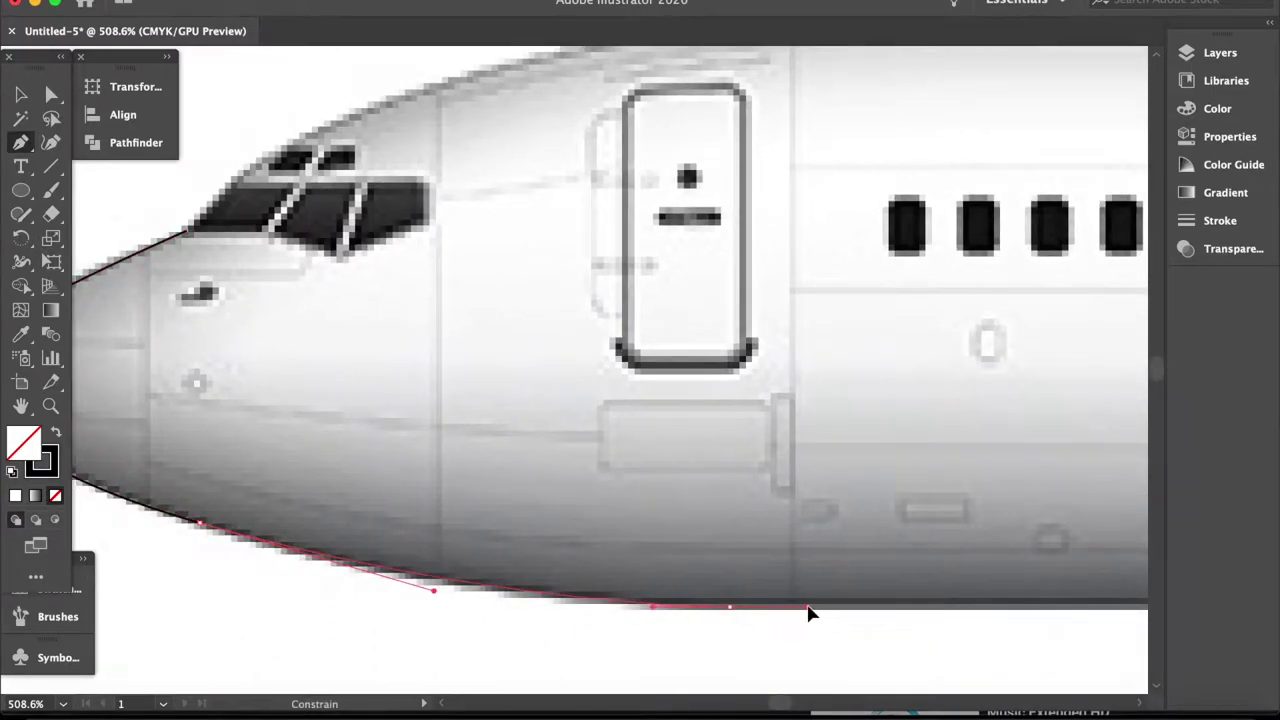
{"action": "scroll", "coordinate": [786, 615], "scroll_direction": "right", "scroll_amount": 10}
{"action": "scroll", "coordinate": [786, 614], "scroll_direction": "down", "scroll_amount": 10}
{"action": "scroll", "coordinate": [730, 590], "scroll_direction": "right", "scroll_amount": 2}
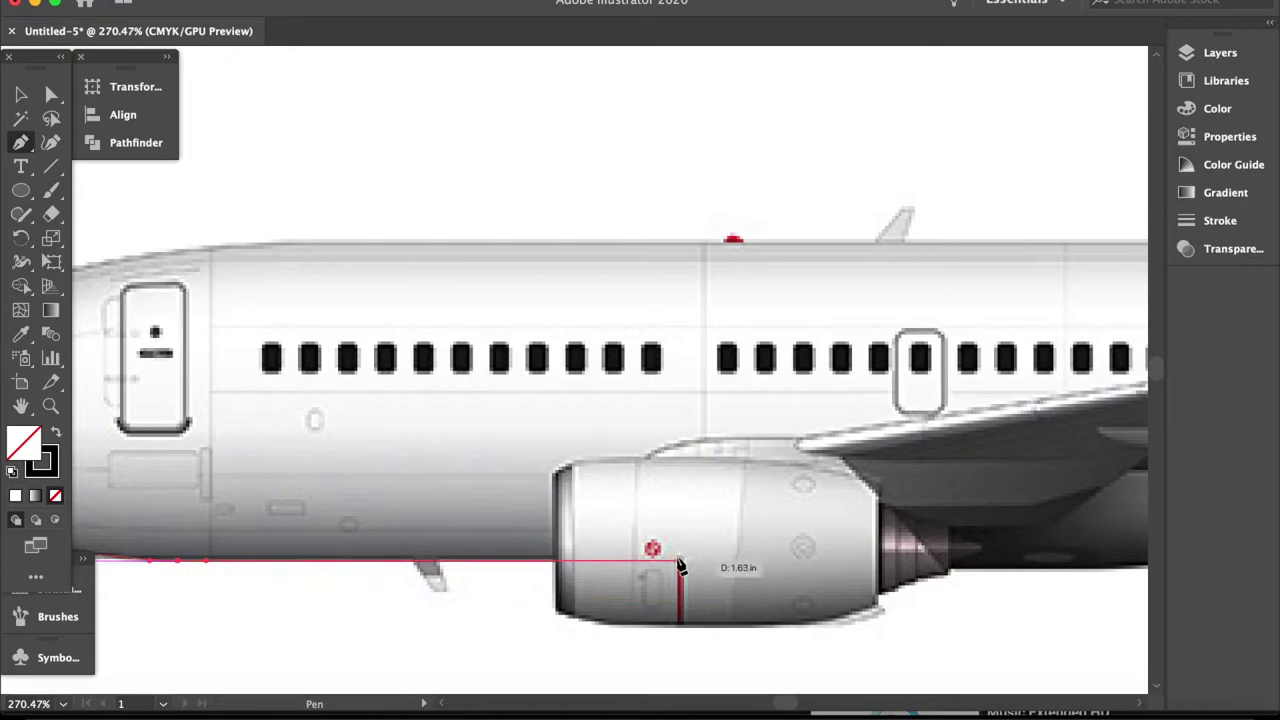
{"action": "left_click", "coordinate": [946, 573]}
{"action": "scroll", "coordinate": [948, 590], "scroll_direction": "right", "scroll_amount": 4}
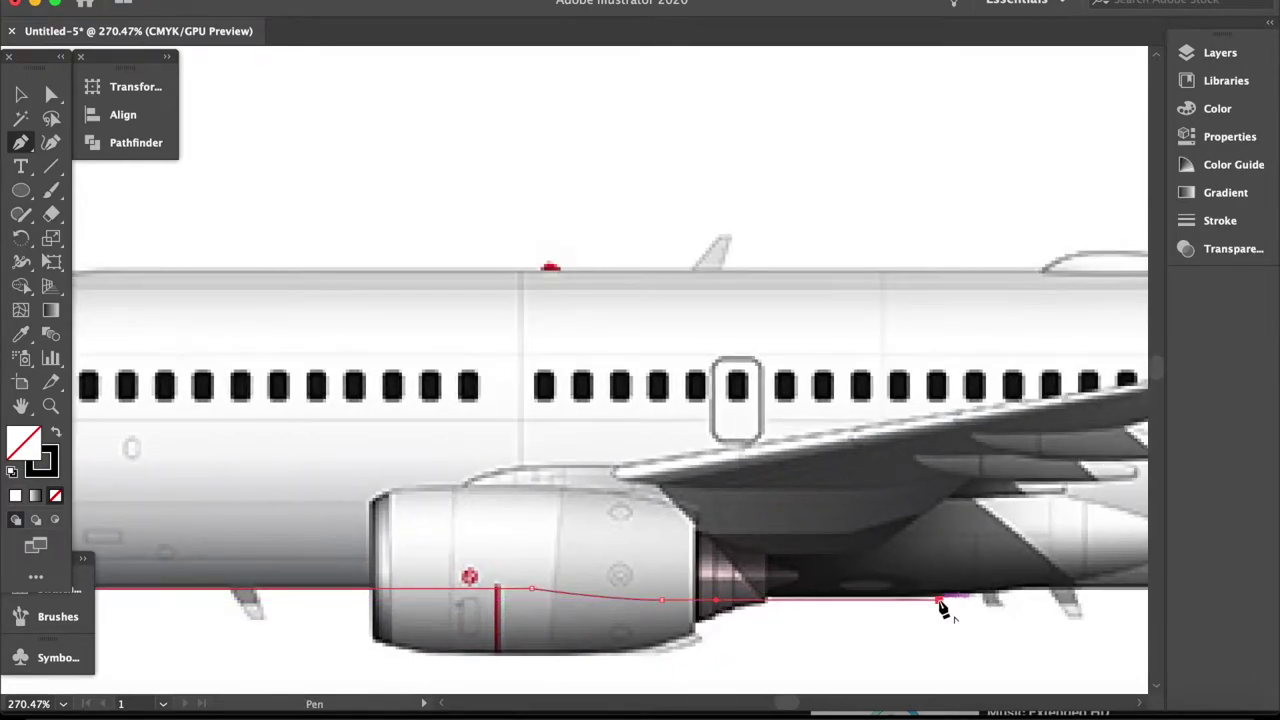
{"action": "scroll", "coordinate": [942, 610], "scroll_direction": "up", "scroll_amount": 5}
{"action": "scroll", "coordinate": [900, 600], "scroll_direction": "right", "scroll_amount": 3}
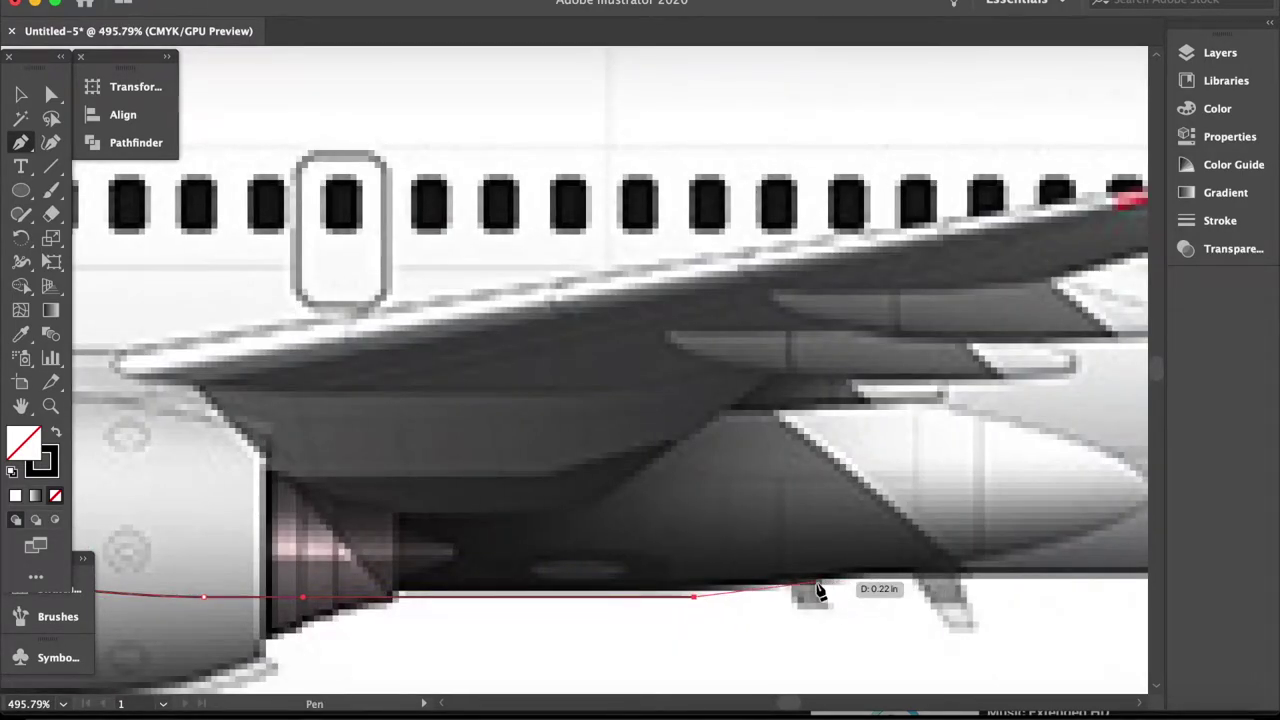
{"action": "scroll", "coordinate": [848, 582], "scroll_direction": "right", "scroll_amount": 5}
{"action": "scroll", "coordinate": [860, 598], "scroll_direction": "right", "scroll_amount": 3}
{"action": "scroll", "coordinate": [875, 610], "scroll_direction": "down", "scroll_amount": 2}
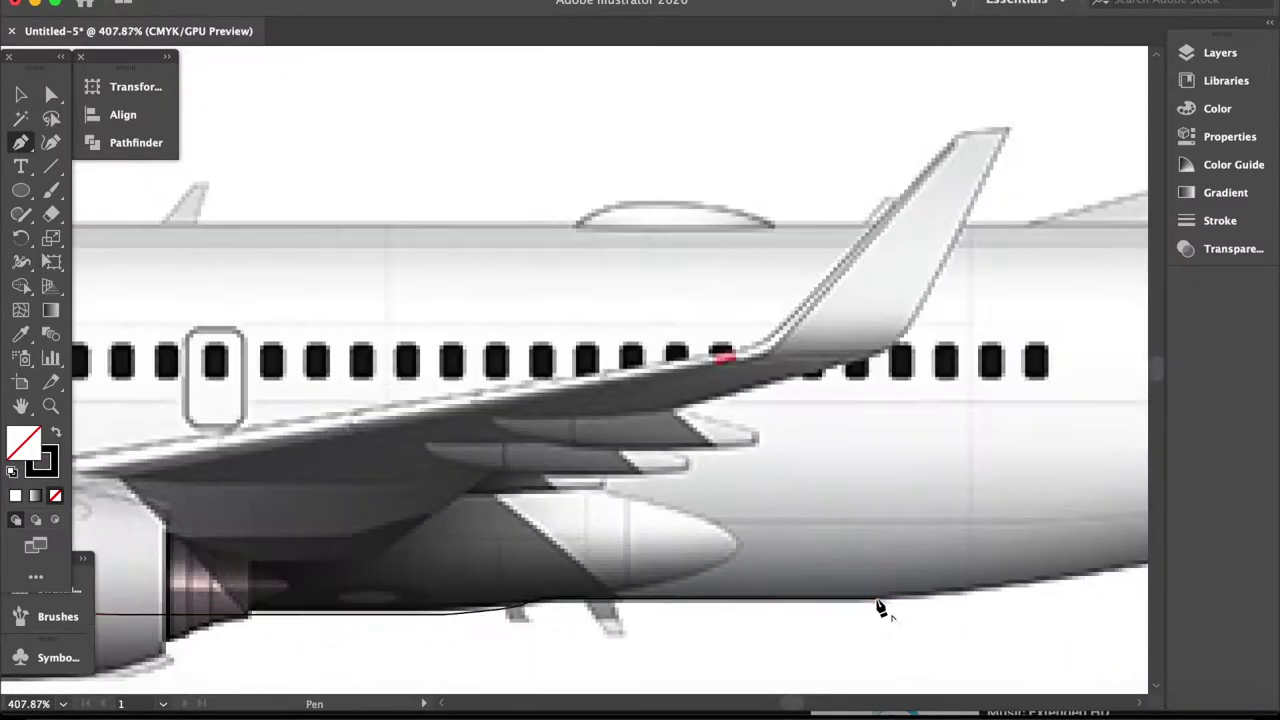
{"action": "scroll", "coordinate": [870, 595], "scroll_direction": "down", "scroll_amount": 2}
Continue the outline along the rear belly, around the tail cone and over the rear fuselage top
{"action": "left_click", "coordinate": [1061, 531]}
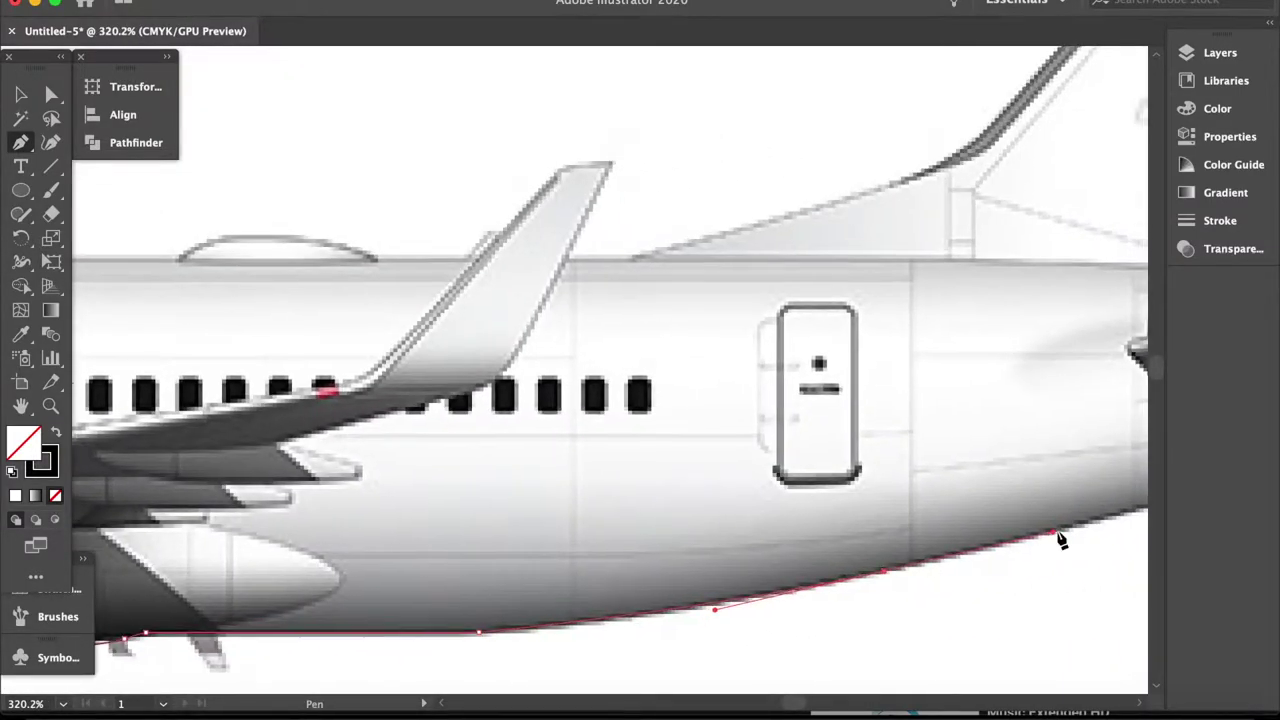
{"action": "scroll", "coordinate": [1063, 535], "scroll_direction": "right", "scroll_amount": 5}
{"action": "scroll", "coordinate": [1068, 532], "scroll_direction": "up", "scroll_amount": 2}
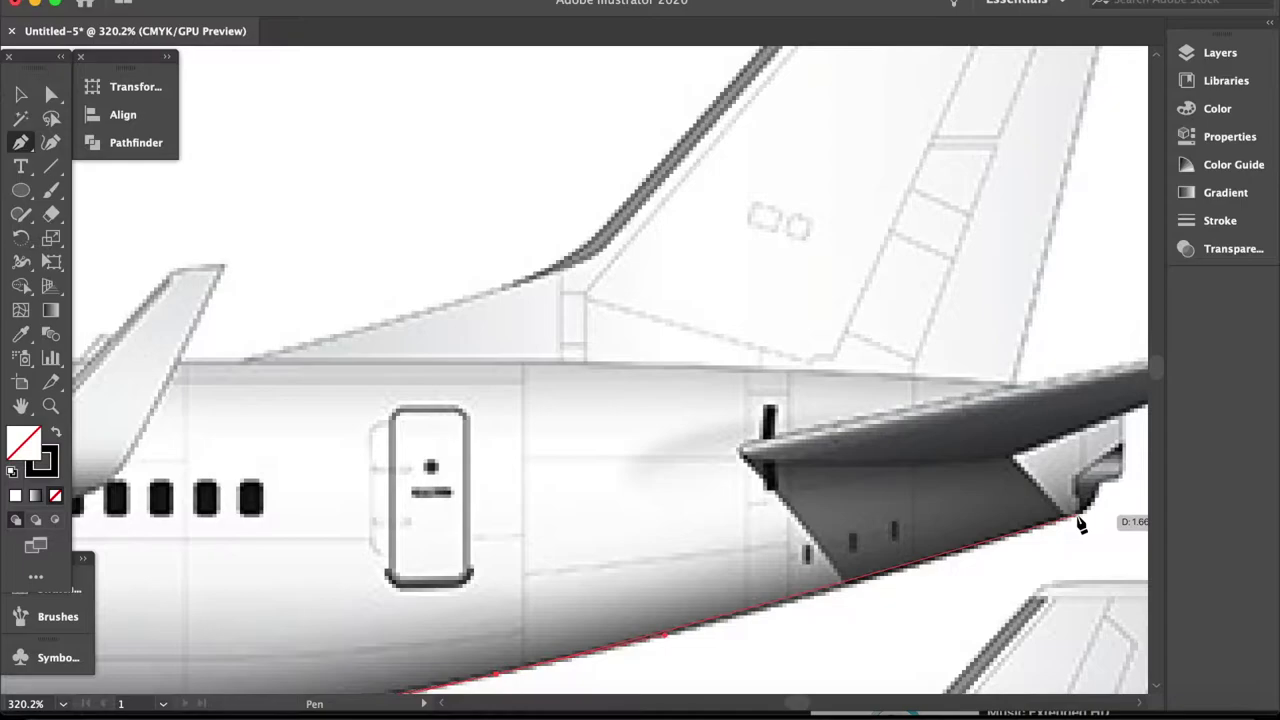
{"action": "scroll", "coordinate": [1080, 524], "scroll_direction": "up", "scroll_amount": 3}
{"action": "scroll", "coordinate": [1000, 540], "scroll_direction": "up", "scroll_amount": 3}
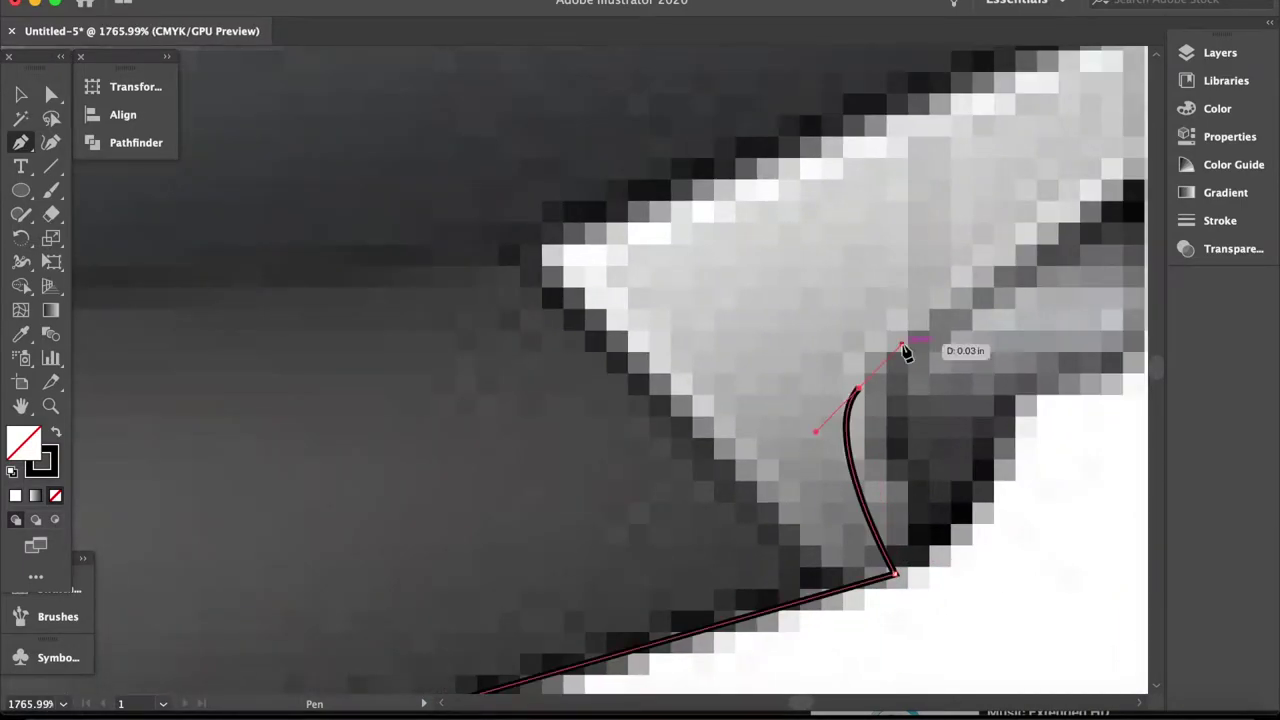
{"action": "scroll", "coordinate": [986, 263], "scroll_direction": "down", "scroll_amount": 3}
{"action": "scroll", "coordinate": [1000, 250], "scroll_direction": "down", "scroll_amount": 2}
{"action": "left_click", "coordinate": [926, 496]}
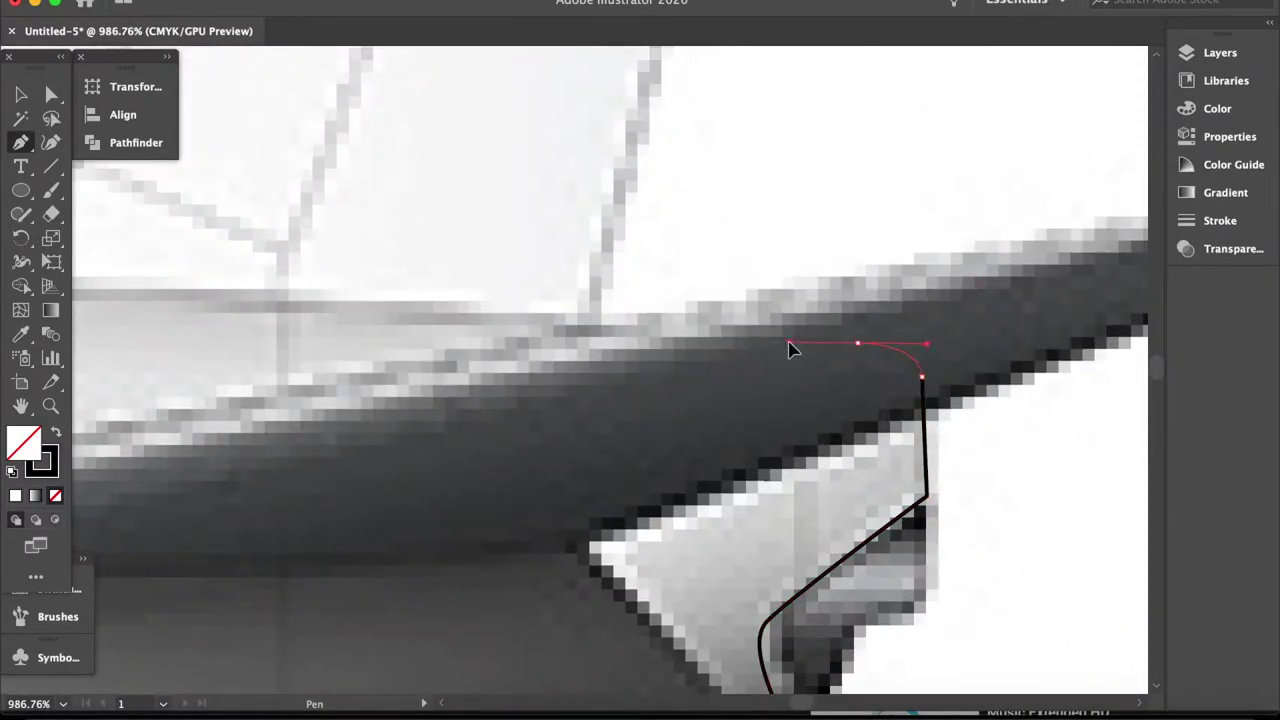
{"action": "scroll", "coordinate": [790, 349], "scroll_direction": "down", "scroll_amount": 3}
{"action": "scroll", "coordinate": [700, 346], "scroll_direction": "down", "scroll_amount": 3}
{"action": "left_click_drag", "start_coordinate": [555, 340], "coordinate": [447, 363]}
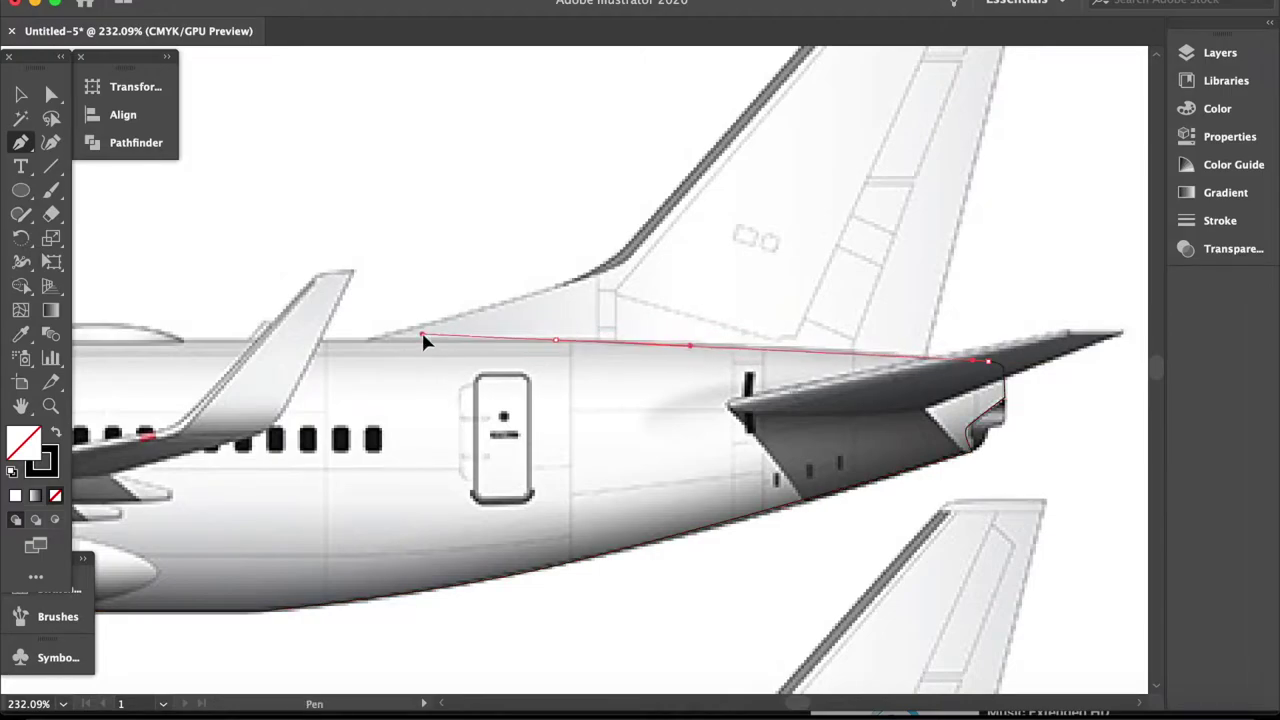
{"action": "scroll", "coordinate": [367, 345], "scroll_direction": "up", "scroll_amount": 3}
{"action": "scroll", "coordinate": [366, 345], "scroll_direction": "down", "scroll_amount": 2}
{"action": "scroll", "coordinate": [366, 345], "scroll_direction": "right", "scroll_amount": 3}
{"action": "scroll", "coordinate": [393, 356], "scroll_direction": "up", "scroll_amount": 2}
{"action": "scroll", "coordinate": [393, 356], "scroll_direction": "down", "scroll_amount": 3}
{"action": "scroll", "coordinate": [258, 388], "scroll_direction": "up", "scroll_amount": 2}
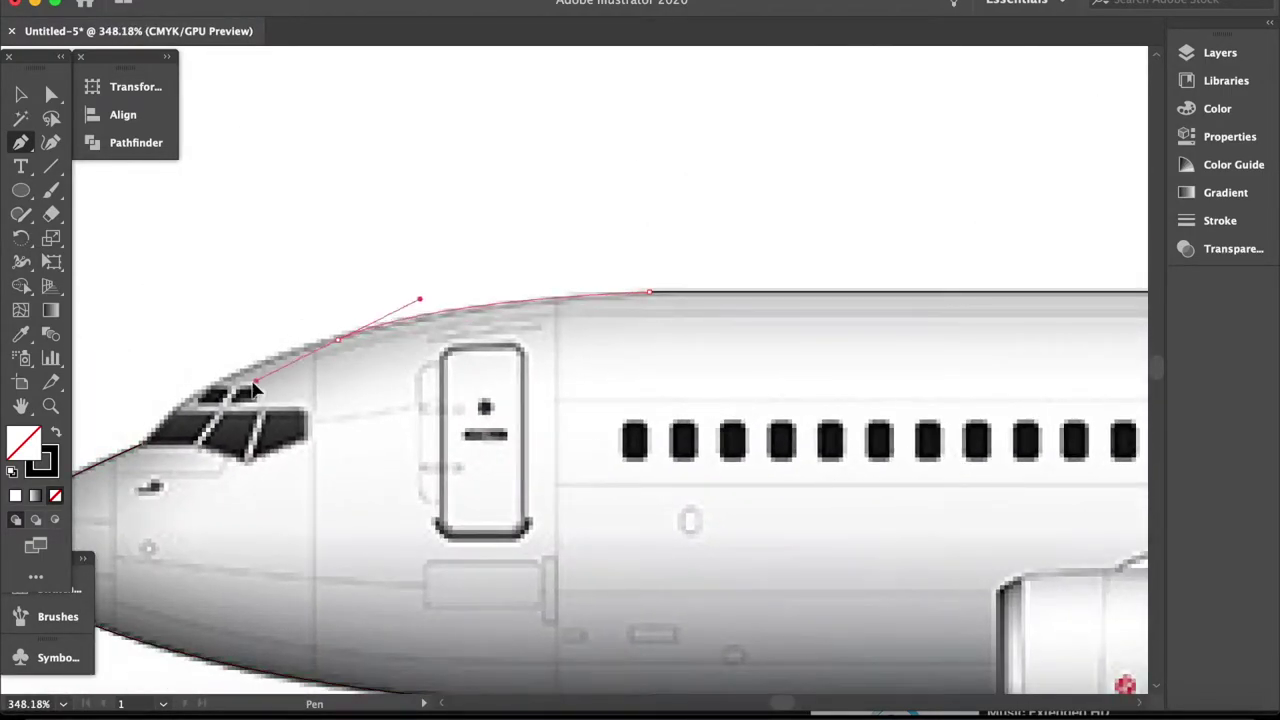
{"action": "scroll", "coordinate": [200, 380], "scroll_direction": "up", "scroll_amount": 4}
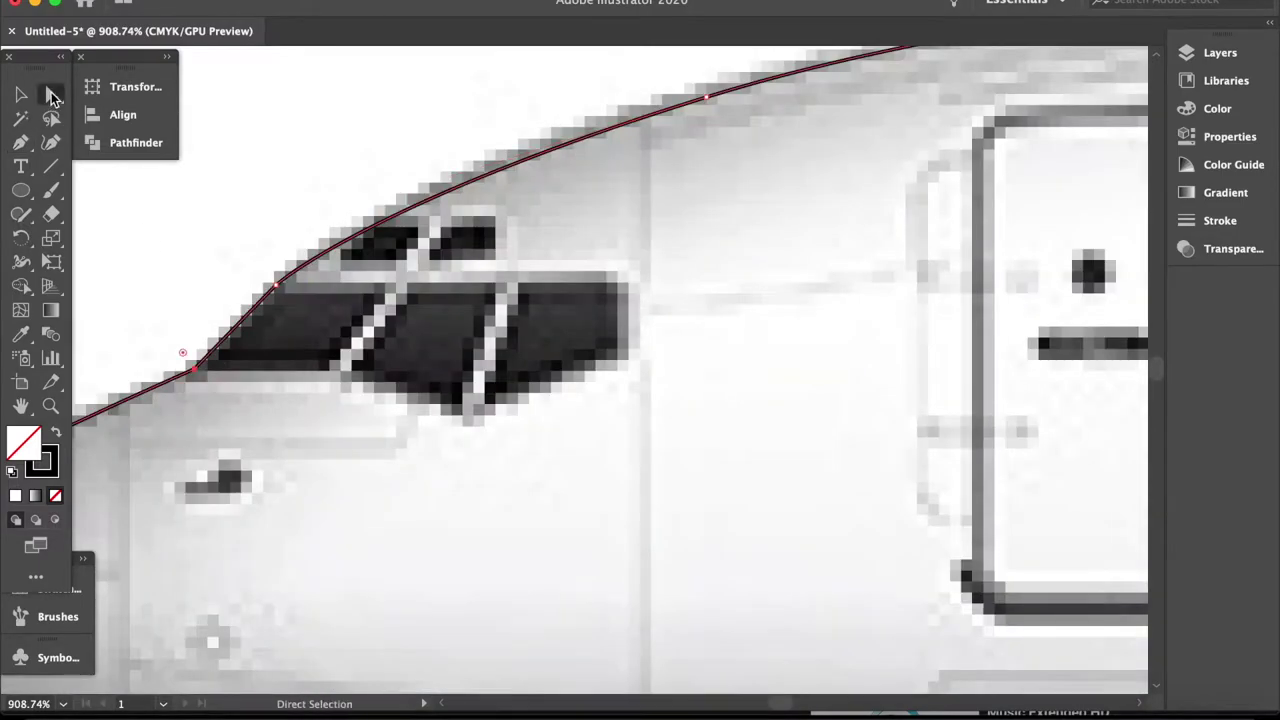
Reshape the fuselage path's belly curve near the landing gear, then return to the Selection tool
{"action": "scroll", "coordinate": [415, 322], "scroll_direction": "down", "scroll_amount": 2}
{"action": "scroll", "coordinate": [310, 342], "scroll_direction": "up", "scroll_amount": 2}
{"action": "scroll", "coordinate": [643, 343], "scroll_direction": "up", "scroll_amount": 1}
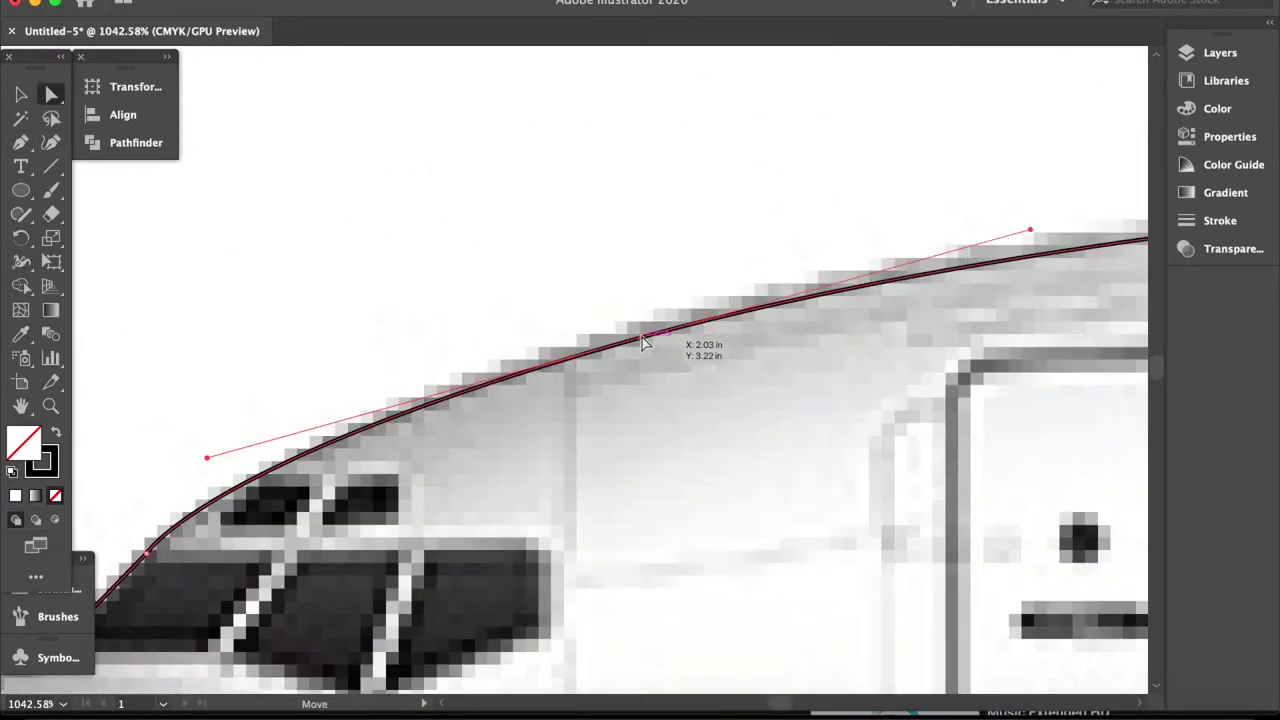
{"action": "scroll", "coordinate": [640, 337], "scroll_direction": "up", "scroll_amount": 1}
{"action": "scroll", "coordinate": [690, 330], "scroll_direction": "down", "scroll_amount": 3}
{"action": "scroll", "coordinate": [743, 391], "scroll_direction": "up", "scroll_amount": 1}
{"action": "scroll", "coordinate": [479, 437], "scroll_direction": "up", "scroll_amount": 2}
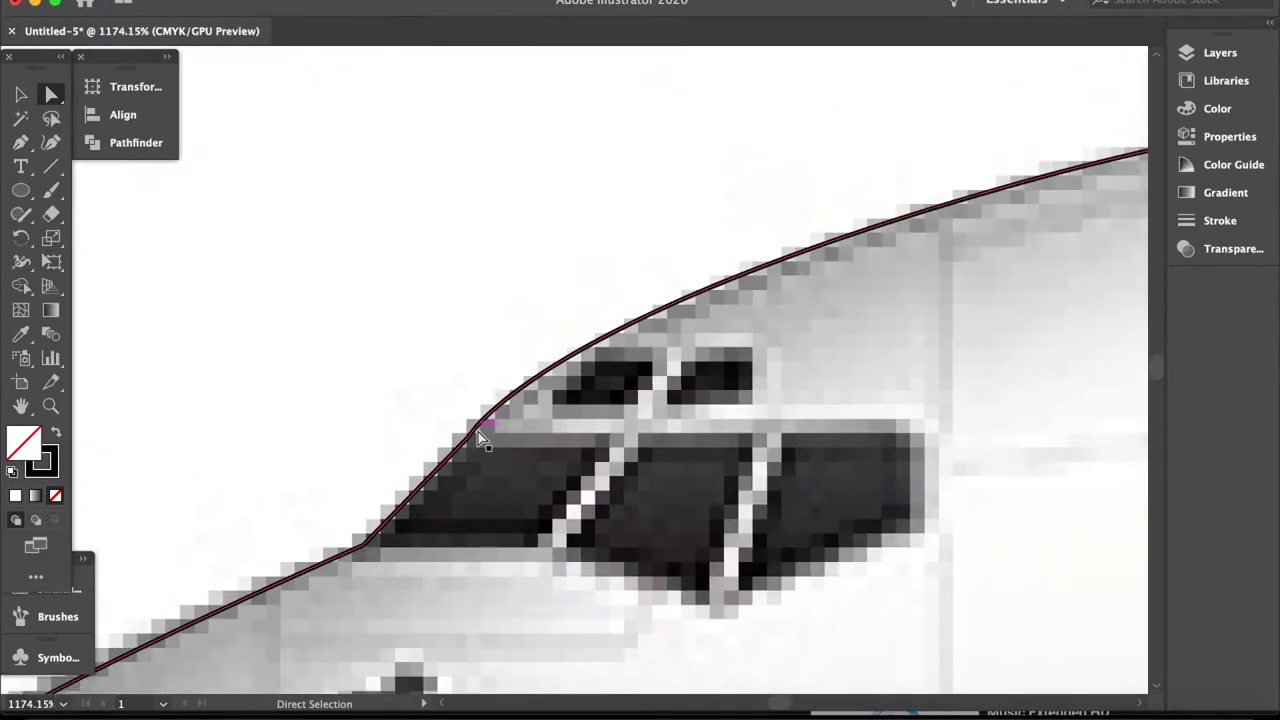
{"action": "scroll", "coordinate": [580, 310], "scroll_direction": "down", "scroll_amount": 2}
{"action": "scroll", "coordinate": [620, 285], "scroll_direction": "down", "scroll_amount": 2}
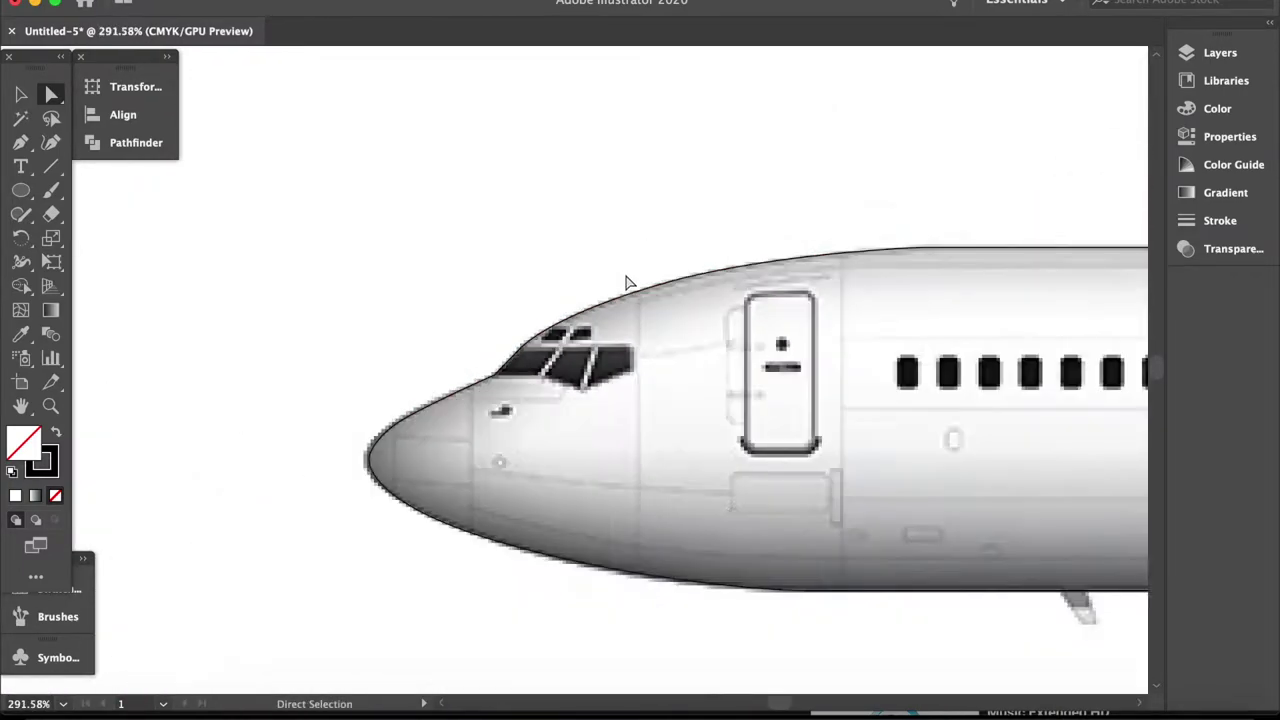
{"action": "scroll", "coordinate": [620, 285], "scroll_direction": "right", "scroll_amount": 5}
{"action": "scroll", "coordinate": [302, 433], "scroll_direction": "up", "scroll_amount": 1}
{"action": "scroll", "coordinate": [720, 490], "scroll_direction": "up", "scroll_amount": 2}
{"action": "scroll", "coordinate": [674, 354], "scroll_direction": "up", "scroll_amount": 1}
{"action": "scroll", "coordinate": [740, 400], "scroll_direction": "down", "scroll_amount": 3}
{"action": "scroll", "coordinate": [800, 437], "scroll_direction": "up", "scroll_amount": 1}
{"action": "scroll", "coordinate": [633, 360], "scroll_direction": "up", "scroll_amount": 2}
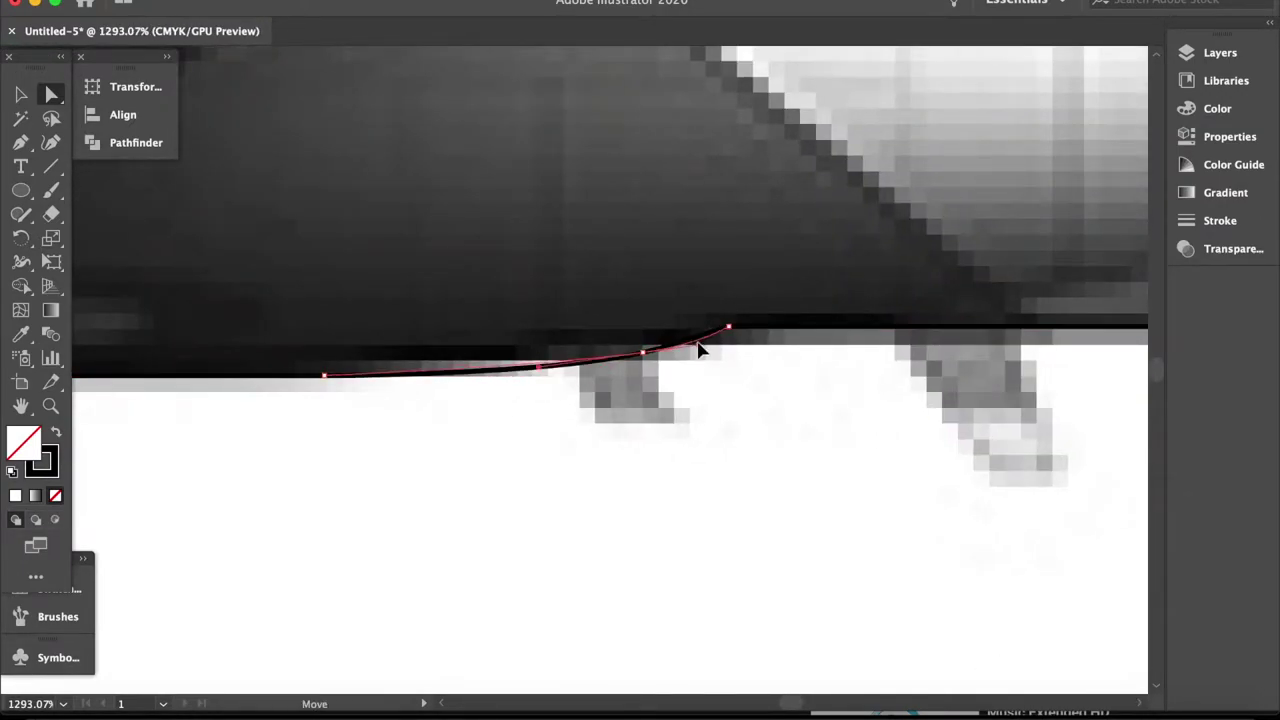
{"action": "mouse_move", "coordinate": [728, 328]}
{"action": "left_mouse_down"}
{"action": "mouse_move", "coordinate": [750, 330]}
{"action": "mouse_move", "coordinate": [752, 380]}
{"action": "left_mouse_up"}
{"action": "scroll", "coordinate": [814, 400], "scroll_direction": "down", "scroll_amount": 5}
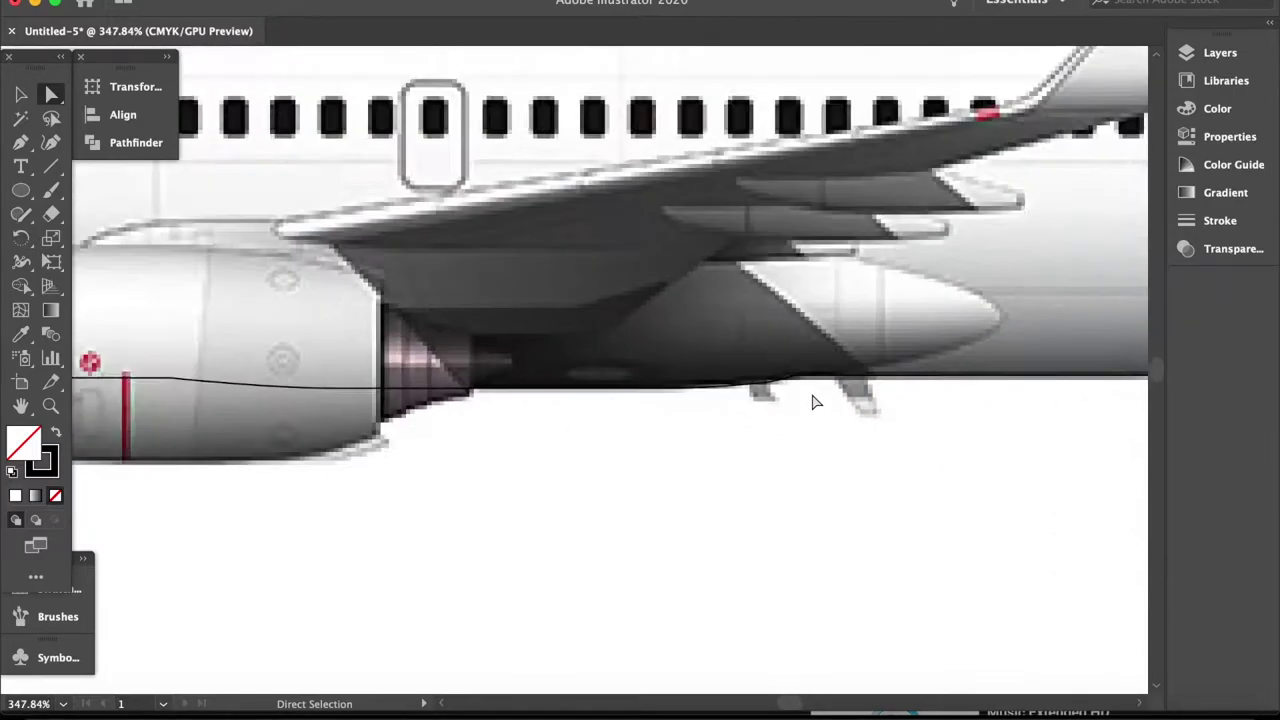
{"action": "scroll", "coordinate": [815, 405], "scroll_direction": "down", "scroll_amount": 3}
{"action": "left_click", "coordinate": [21, 94]}
{"action": "left_click", "coordinate": [1182, 58]}
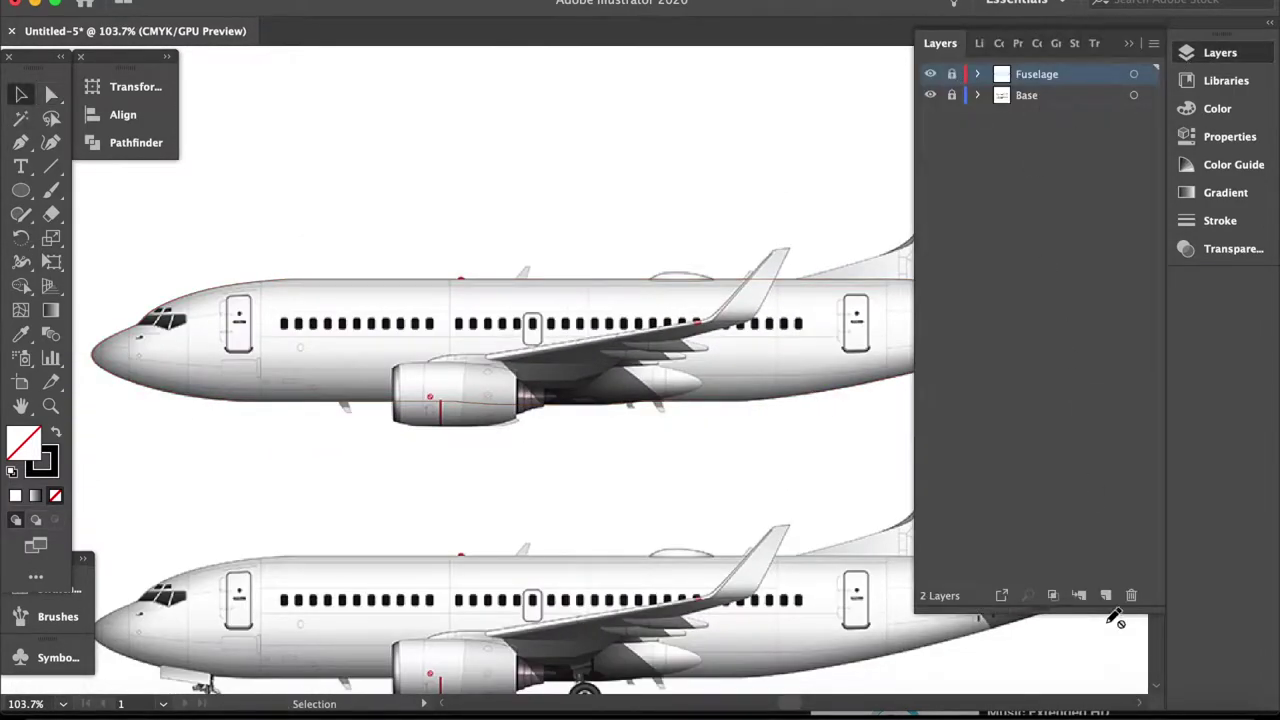
Name the new layer for the cockpit windows
{"action": "scroll", "coordinate": [512, 372], "scroll_direction": "up", "scroll_amount": 5}
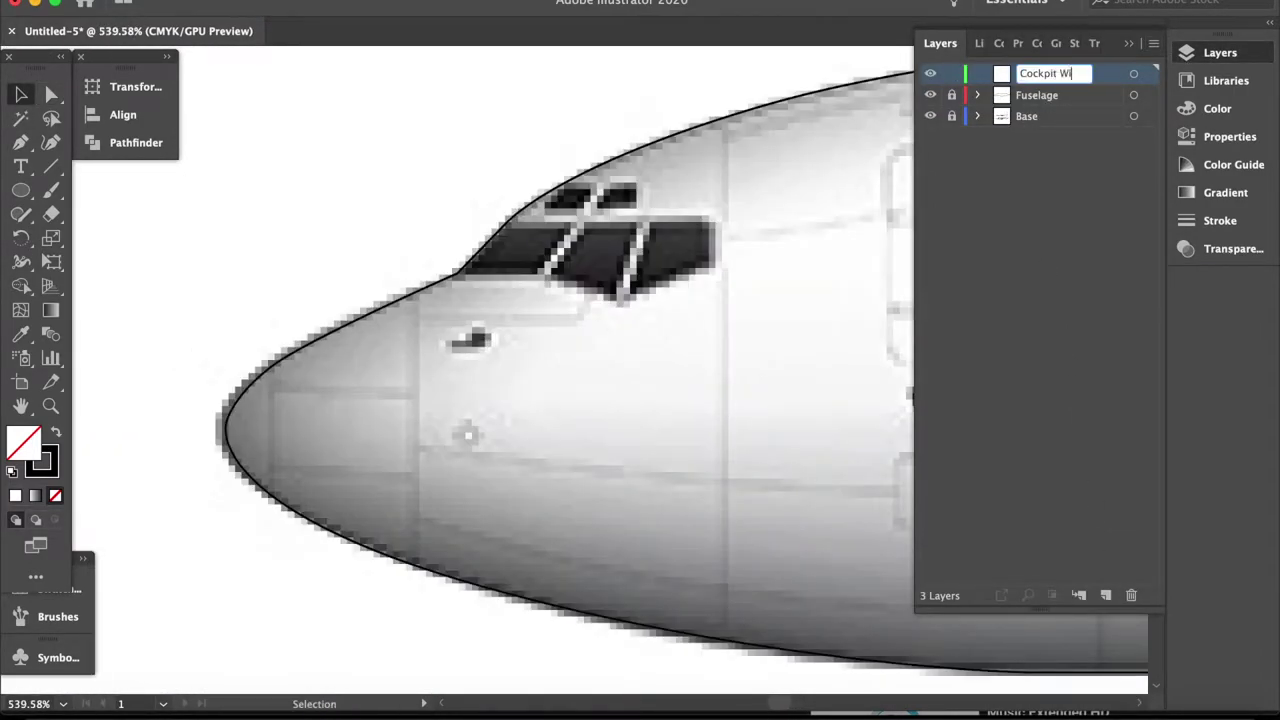
{"action": "type", "text": "ndow"}
{"action": "key", "text": "Return"}
{"action": "scroll", "coordinate": [577, 201], "scroll_direction": "up", "scroll_amount": 3}
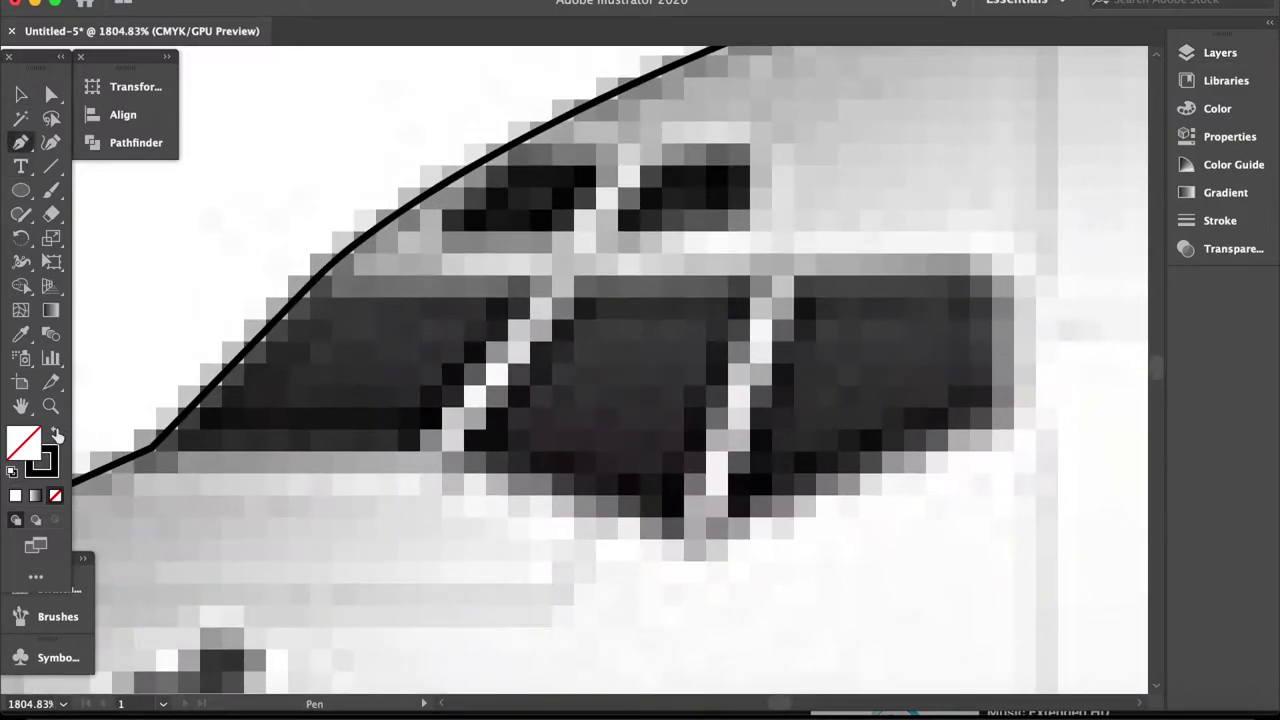
Set a grey fill and trace the first cockpit window as a closed shape
{"action": "left_click", "coordinate": [1230, 137]}
{"action": "left_click", "coordinate": [934, 268]}
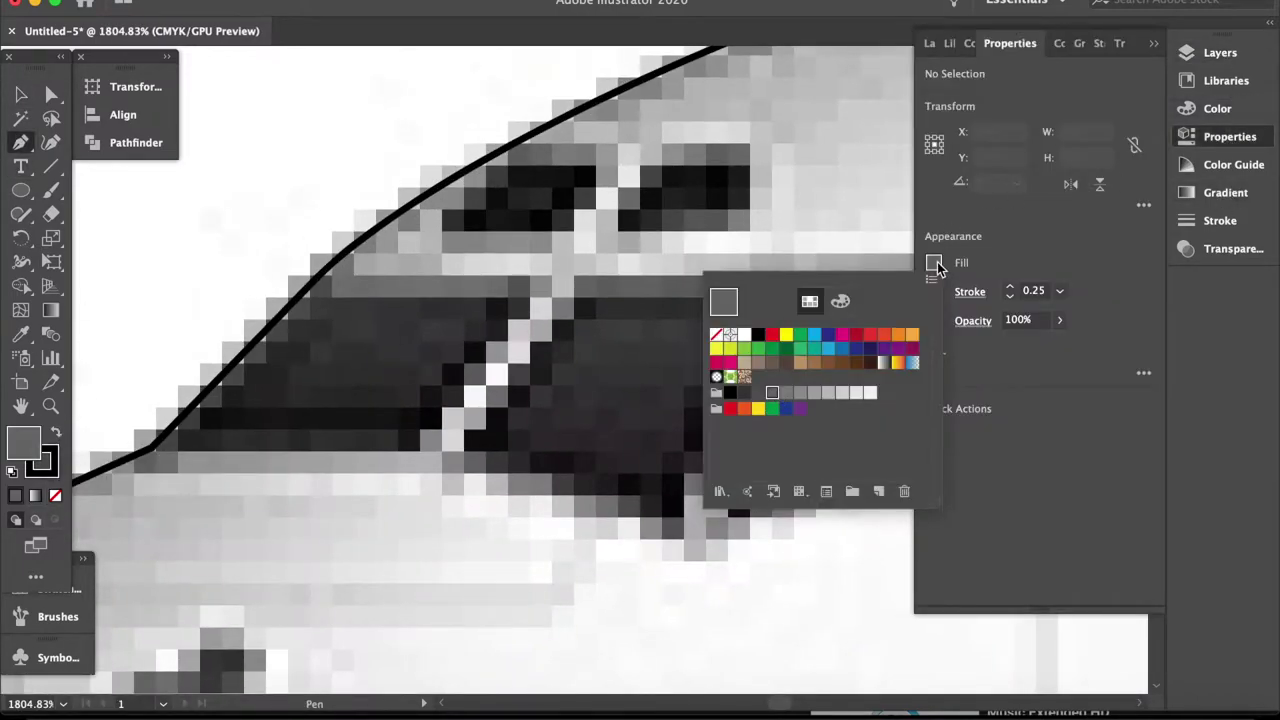
{"action": "left_click", "coordinate": [150, 447]}
{"action": "left_click", "coordinate": [430, 447]}
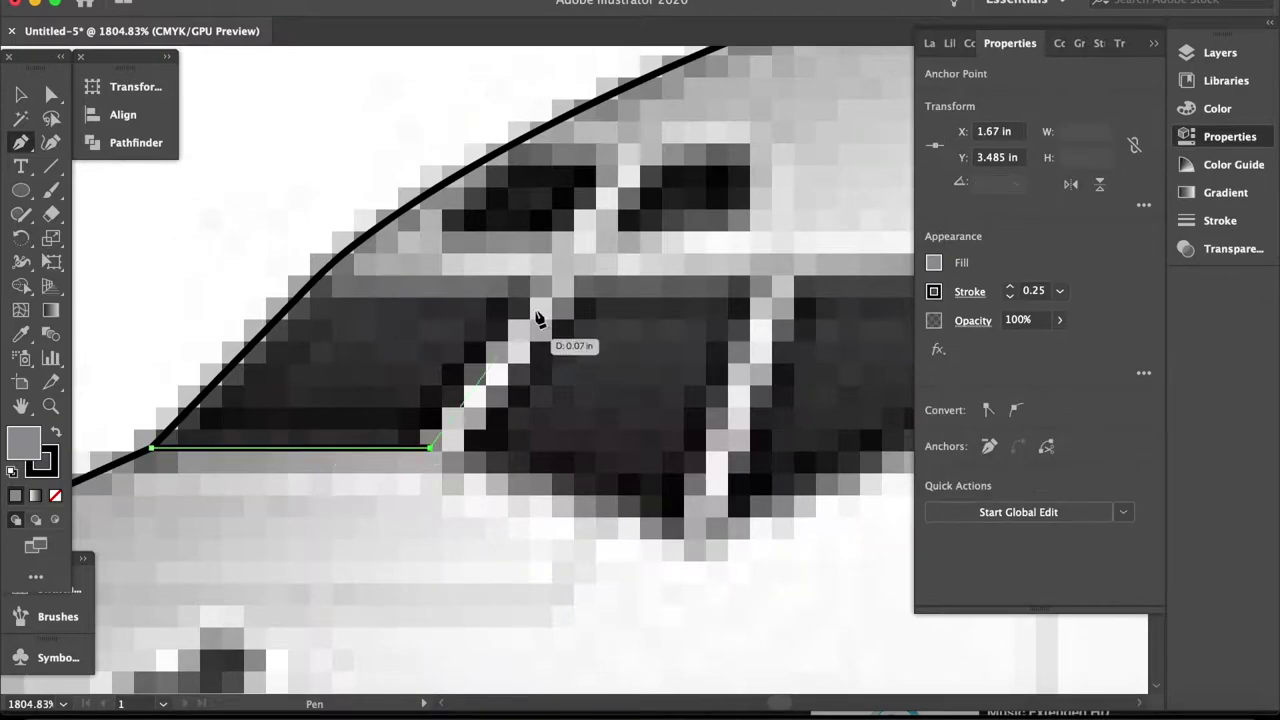
{"action": "left_click", "coordinate": [548, 282]}
{"action": "left_click", "coordinate": [313, 280]}
{"action": "left_click", "coordinate": [151, 448]}
Trace the second and third cockpit windows as closed grey shapes
{"action": "left_click", "coordinate": [596, 280]}
{"action": "left_click", "coordinate": [476, 447]}
{"action": "left_click", "coordinate": [676, 533]}
{"action": "left_click", "coordinate": [767, 280]}
{"action": "left_click", "coordinate": [597, 281]}
{"action": "scroll", "coordinate": [600, 300], "scroll_direction": "right", "scroll_amount": 5}
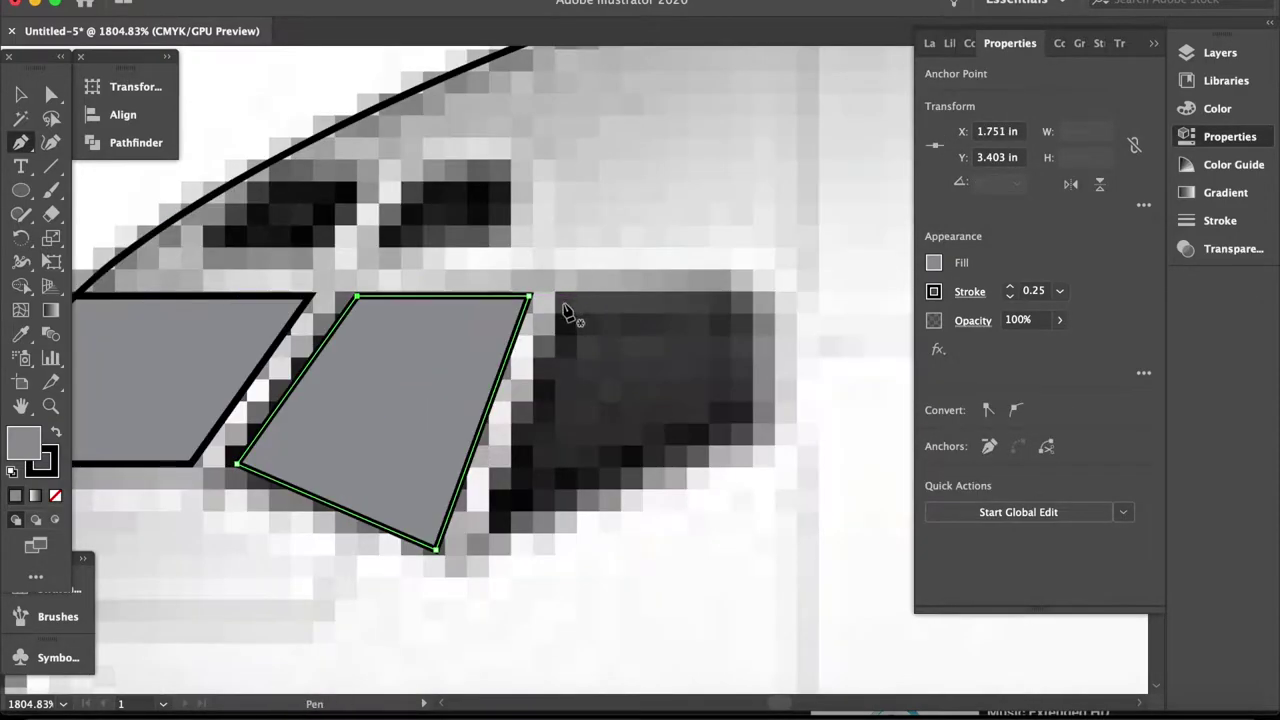
{"action": "left_click", "coordinate": [566, 296]}
{"action": "left_click", "coordinate": [760, 296]}
{"action": "left_click", "coordinate": [775, 425]}
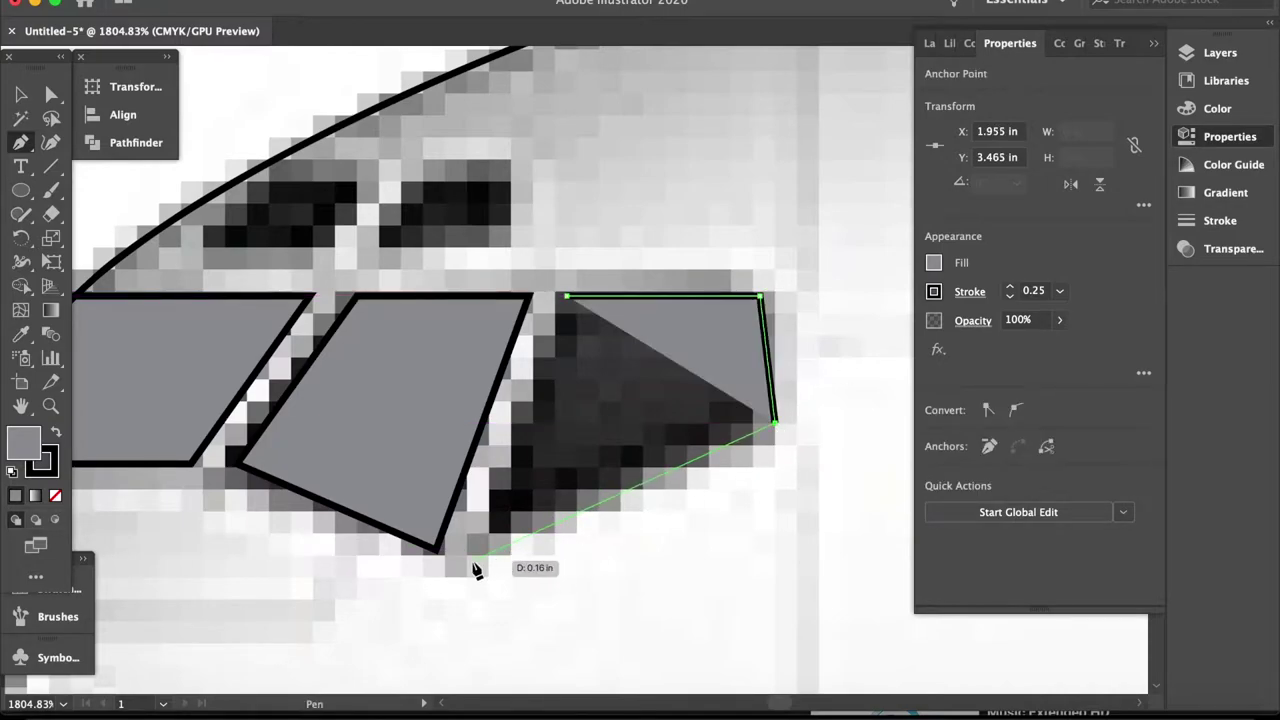
{"action": "left_click", "coordinate": [482, 549]}
{"action": "left_click", "coordinate": [566, 297]}
Select all three cockpit window shapes and set their stroke to None
{"action": "key", "text": "v"}
{"action": "left_click_drag", "start_coordinate": [690, 280], "coordinate": [119, 484]}
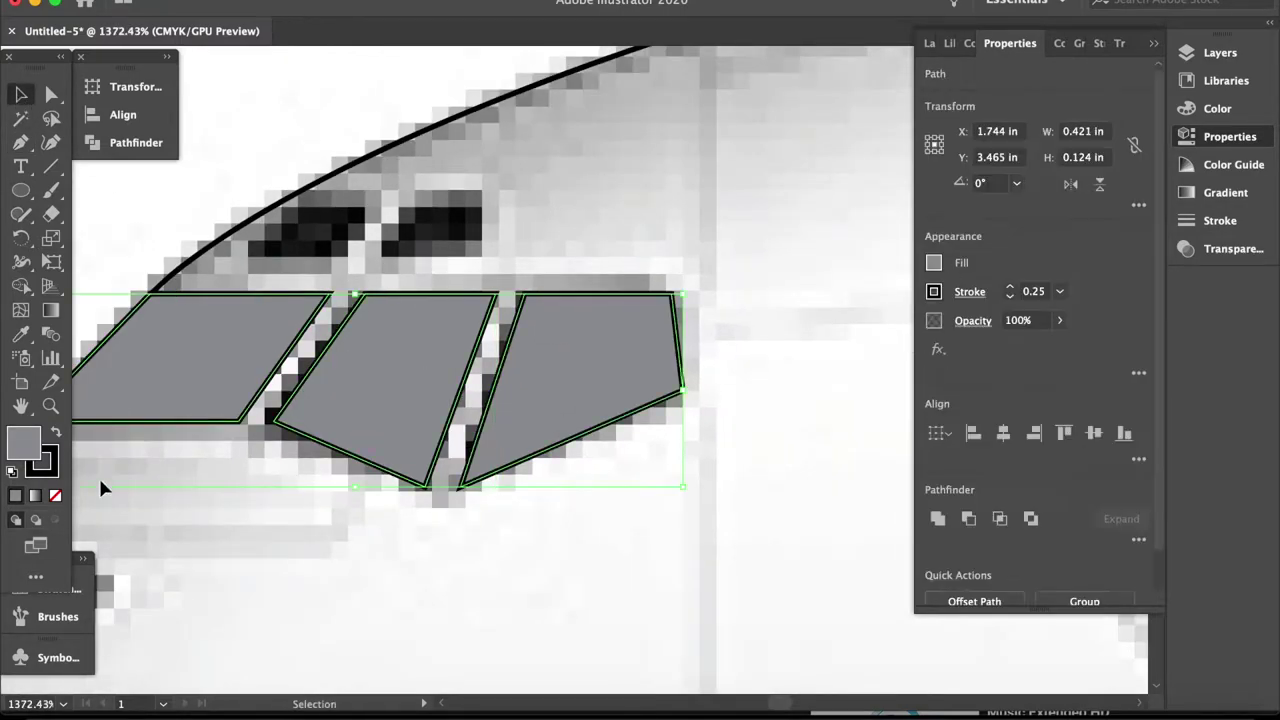
{"action": "key", "text": "slash"}
{"action": "scroll", "coordinate": [393, 510], "scroll_direction": "down", "scroll_amount": 5, "text": "alt"}
{"action": "left_click", "coordinate": [929, 43]}
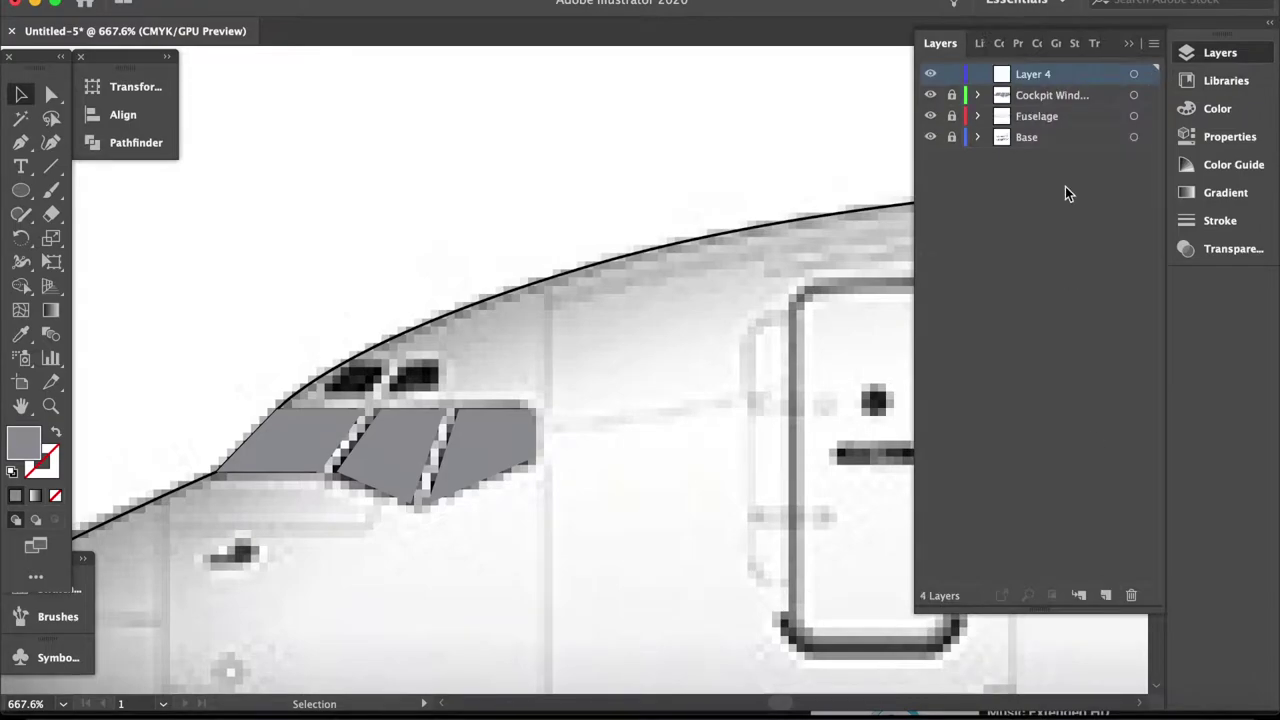
Rename Layer 4 to 'L1/L2 door'
{"action": "type", "text": "1/L2 door"}
{"action": "key", "text": "Return"}
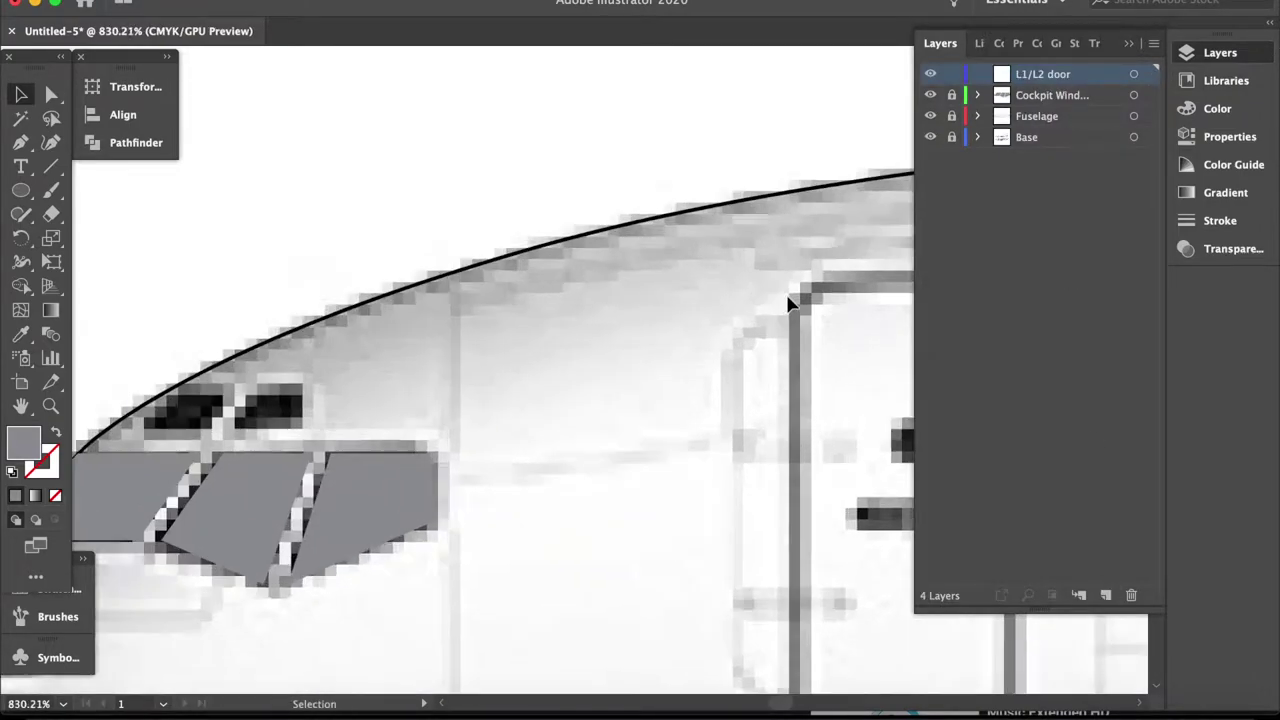
{"action": "scroll", "coordinate": [190, 153], "scroll_direction": "down", "scroll_amount": 3}
{"action": "scroll", "coordinate": [190, 153], "scroll_direction": "right", "scroll_amount": 5}
Draw a rounded rectangle over the forward door and tighten its corner radius
{"action": "left_click_drag", "start_coordinate": [21, 190], "coordinate": [160, 210]}
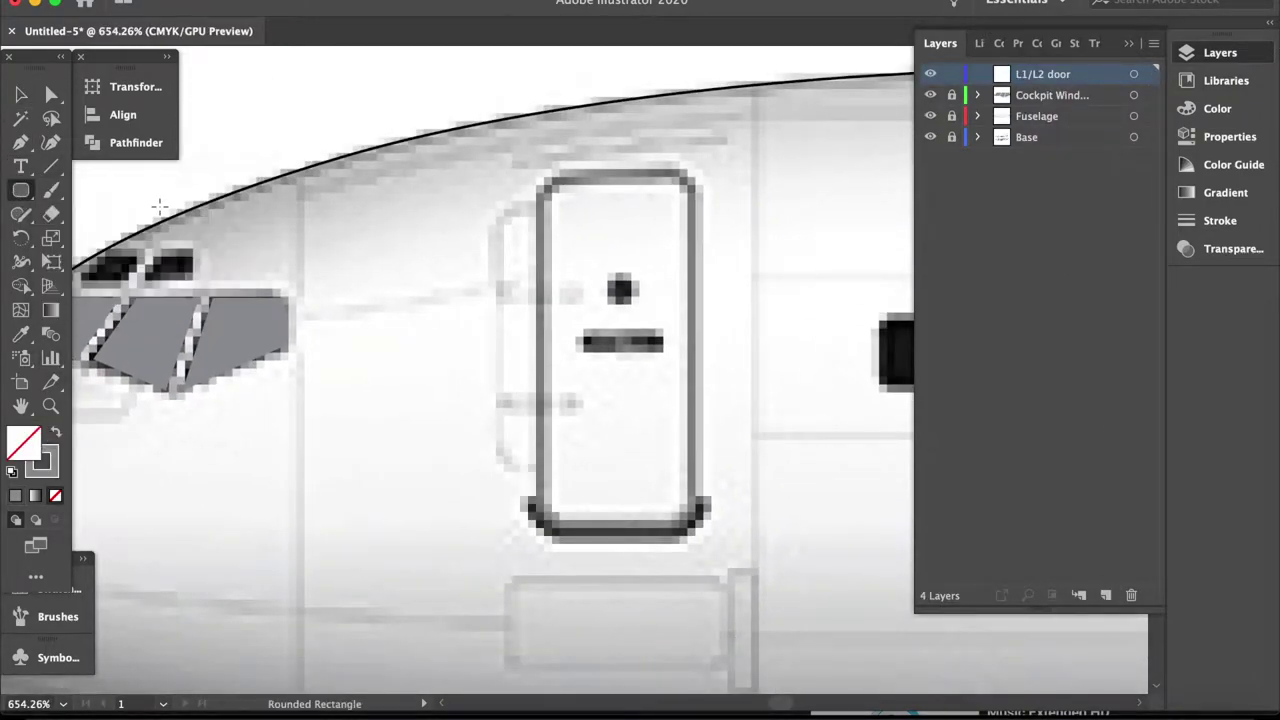
{"action": "left_click_drag", "start_coordinate": [535, 172], "coordinate": [700, 536]}
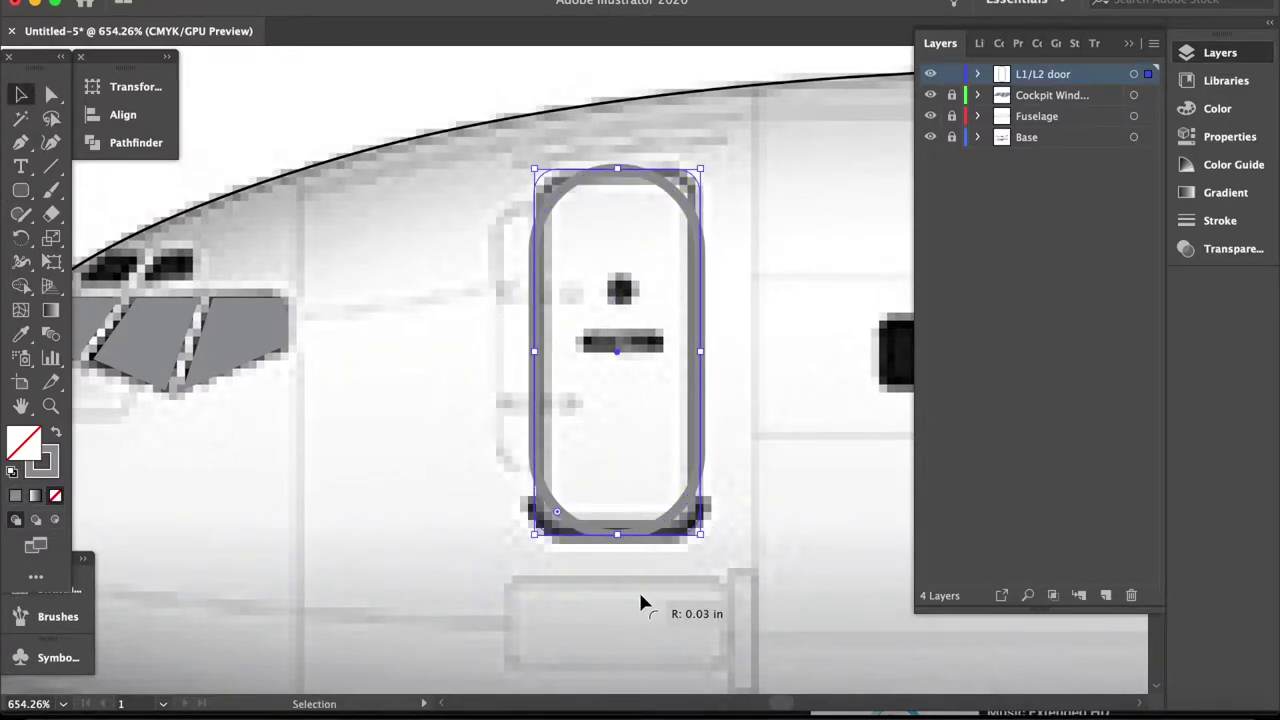
{"action": "left_click_drag", "start_coordinate": [640, 600], "coordinate": [638, 588]}
{"action": "scroll", "coordinate": [623, 100], "scroll_direction": "up", "scroll_amount": 1}
{"action": "scroll", "coordinate": [622, 272], "scroll_direction": "up", "scroll_amount": 1}
{"action": "scroll", "coordinate": [622, 272], "scroll_direction": "down", "scroll_amount": 1}
Pull the door outline's right and left edges inward to fit the door
{"action": "left_click", "coordinate": [1228, 138]}
{"action": "left_click", "coordinate": [617, 400]}
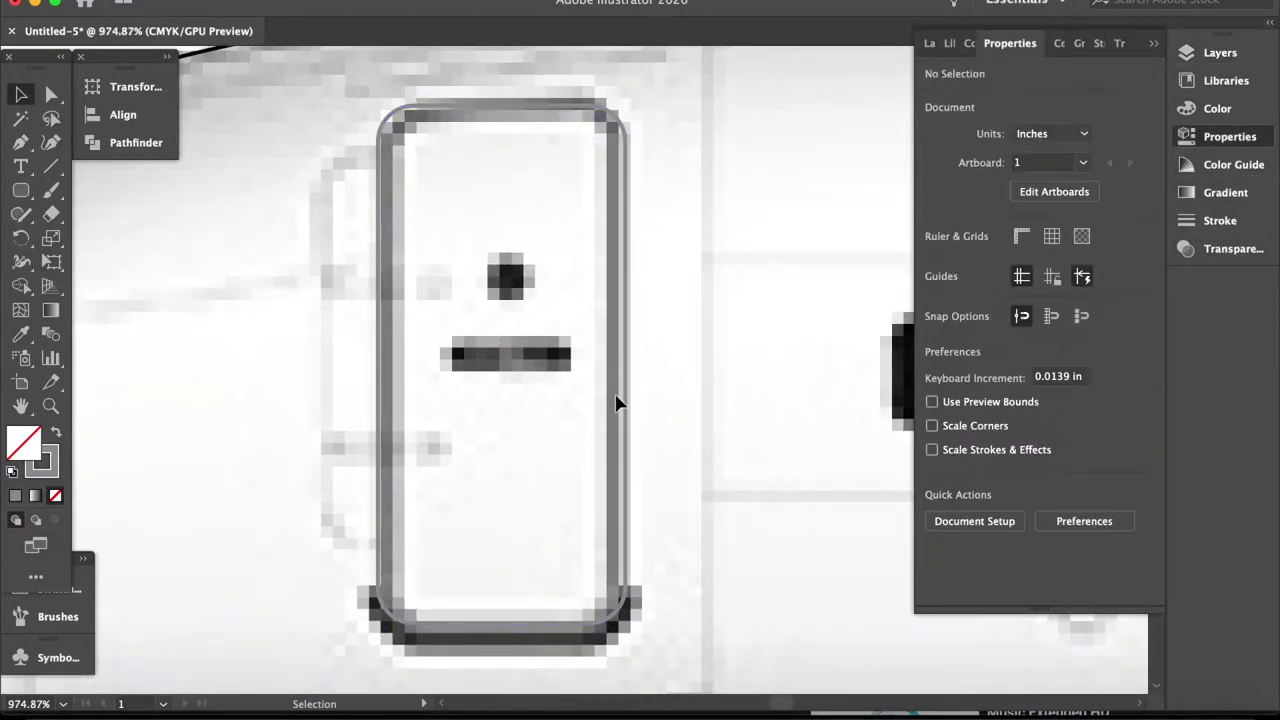
{"action": "left_click", "coordinate": [631, 371]}
{"action": "scroll", "coordinate": [634, 371], "scroll_direction": "down", "scroll_amount": 1}
{"action": "scroll", "coordinate": [629, 341], "scroll_direction": "up", "scroll_amount": 5}
{"action": "left_click_drag", "start_coordinate": [629, 341], "coordinate": [608, 341]}
{"action": "scroll", "coordinate": [608, 337], "scroll_direction": "down", "scroll_amount": 2}
{"action": "scroll", "coordinate": [557, 323], "scroll_direction": "up", "scroll_amount": 1}
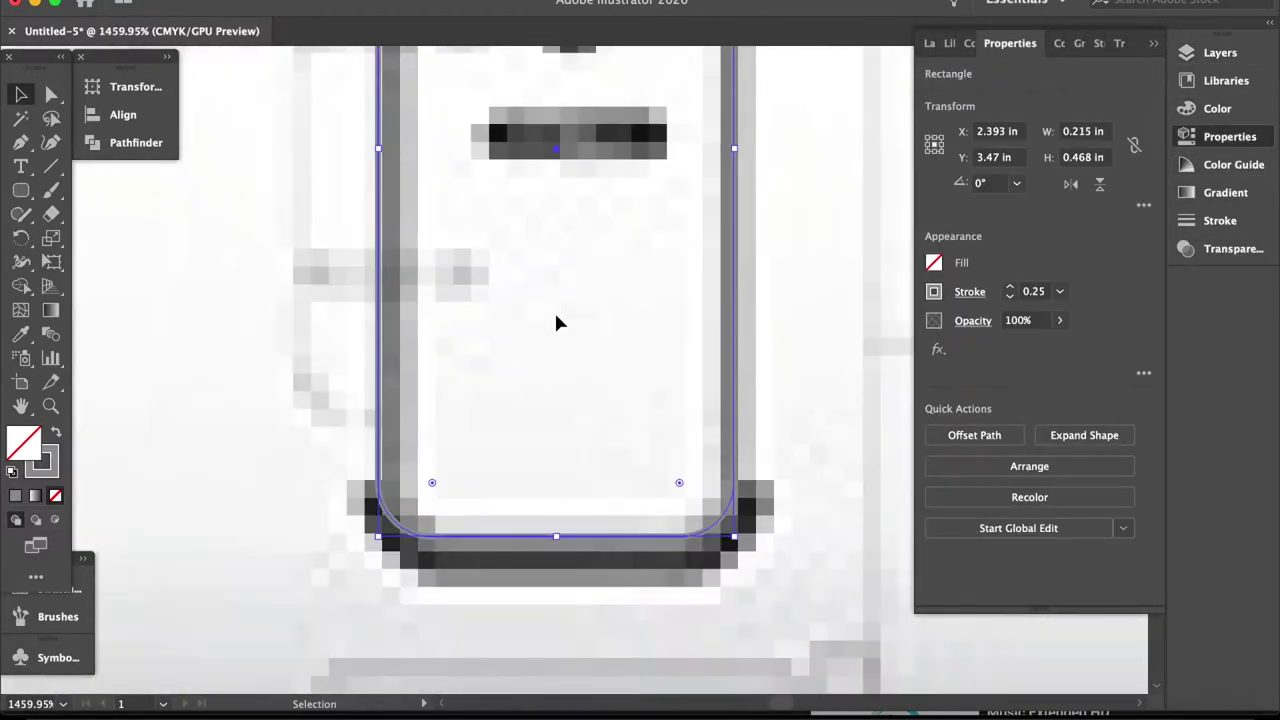
{"action": "left_click_drag", "start_coordinate": [387, 164], "coordinate": [398, 164]}
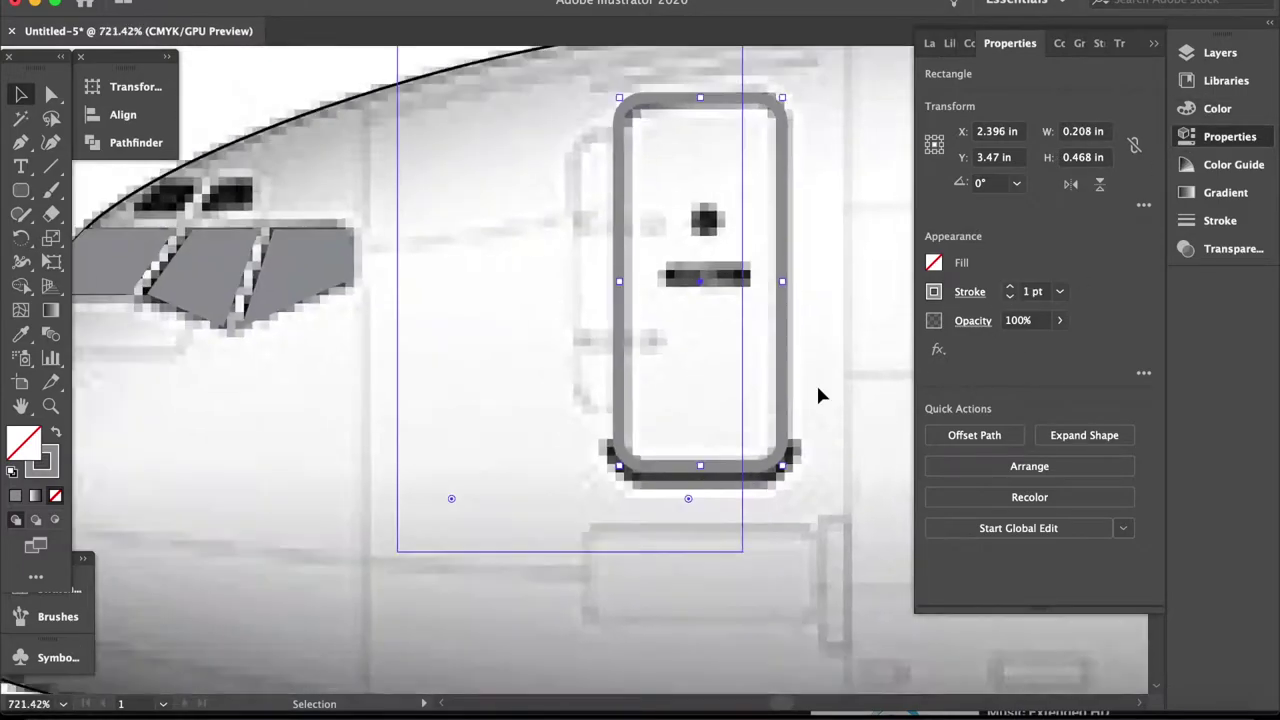
{"action": "scroll", "coordinate": [818, 396], "scroll_direction": "up", "scroll_amount": 2}
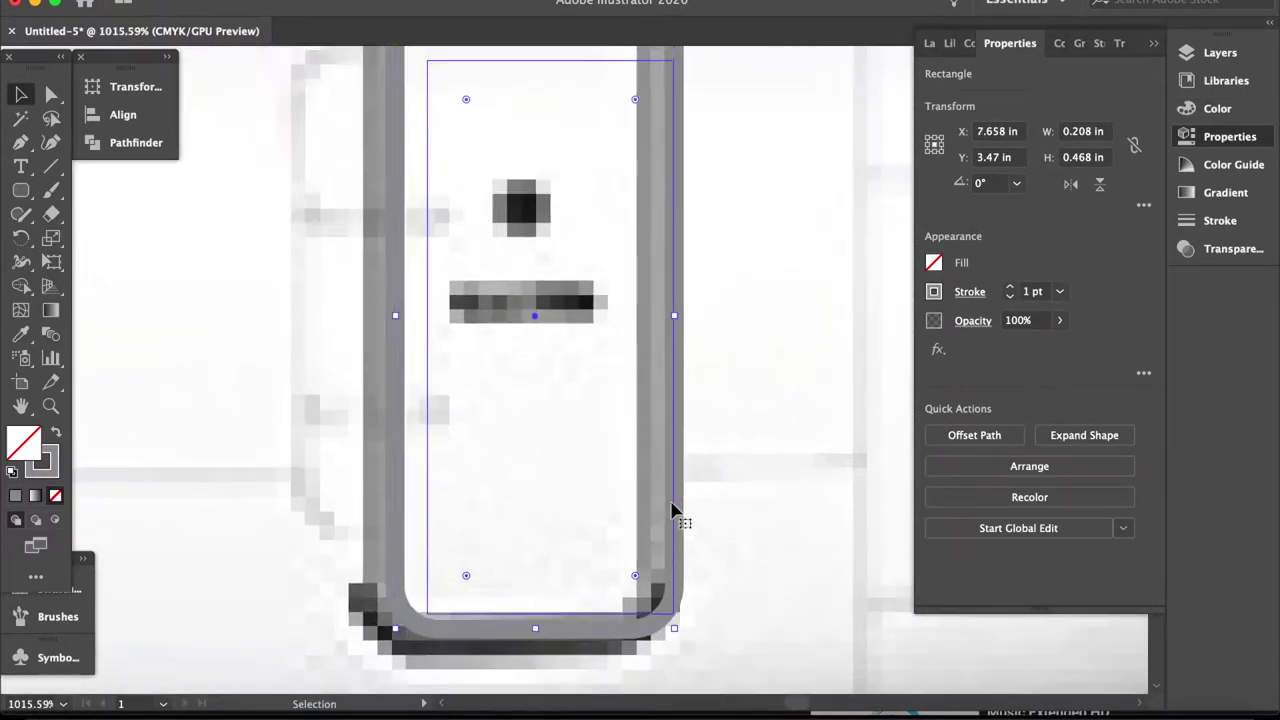
{"action": "left_click", "coordinate": [744, 519]}
{"action": "scroll", "coordinate": [744, 519], "scroll_direction": "down", "scroll_amount": 5}
{"action": "scroll", "coordinate": [727, 609], "scroll_direction": "up", "scroll_amount": 3}
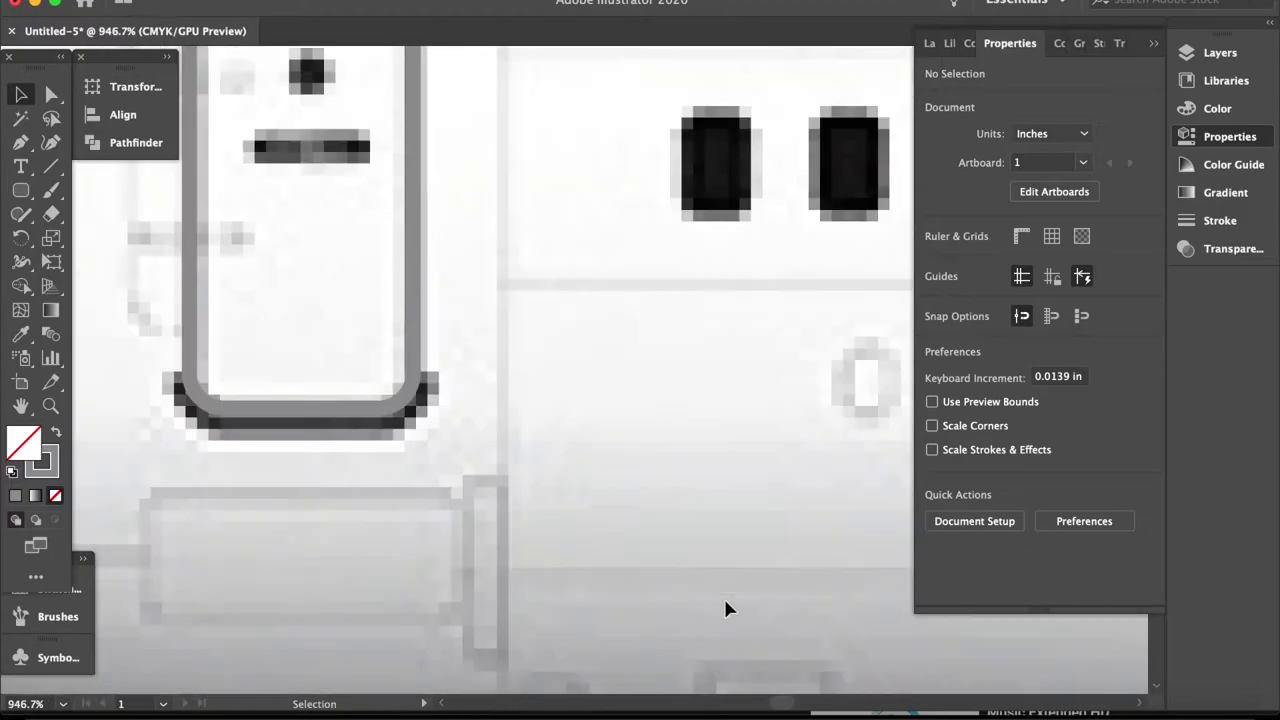
Select the Ellipse tool for drawing the round door window
{"action": "left_click", "coordinate": [21, 190]}
{"action": "left_click", "coordinate": [100, 239]}
{"action": "scroll", "coordinate": [557, 316], "scroll_direction": "up", "scroll_amount": 1}
Draw a round handle circle over the door's handle dot
{"action": "left_click_drag", "start_coordinate": [587, 343], "coordinate": [534, 322]}
{"action": "key", "text": "v"}
{"action": "scroll", "coordinate": [329, 214], "scroll_direction": "down", "scroll_amount": 3}
{"action": "scroll", "coordinate": [350, 235], "scroll_direction": "down", "scroll_amount": 3}
{"action": "scroll", "coordinate": [668, 254], "scroll_direction": "up", "scroll_amount": 6}
{"action": "scroll", "coordinate": [534, 322], "scroll_direction": "down", "scroll_amount": 5}
{"action": "scroll", "coordinate": [611, 431], "scroll_direction": "up", "scroll_amount": 2}
{"action": "scroll", "coordinate": [611, 431], "scroll_direction": "up", "scroll_amount": 4}
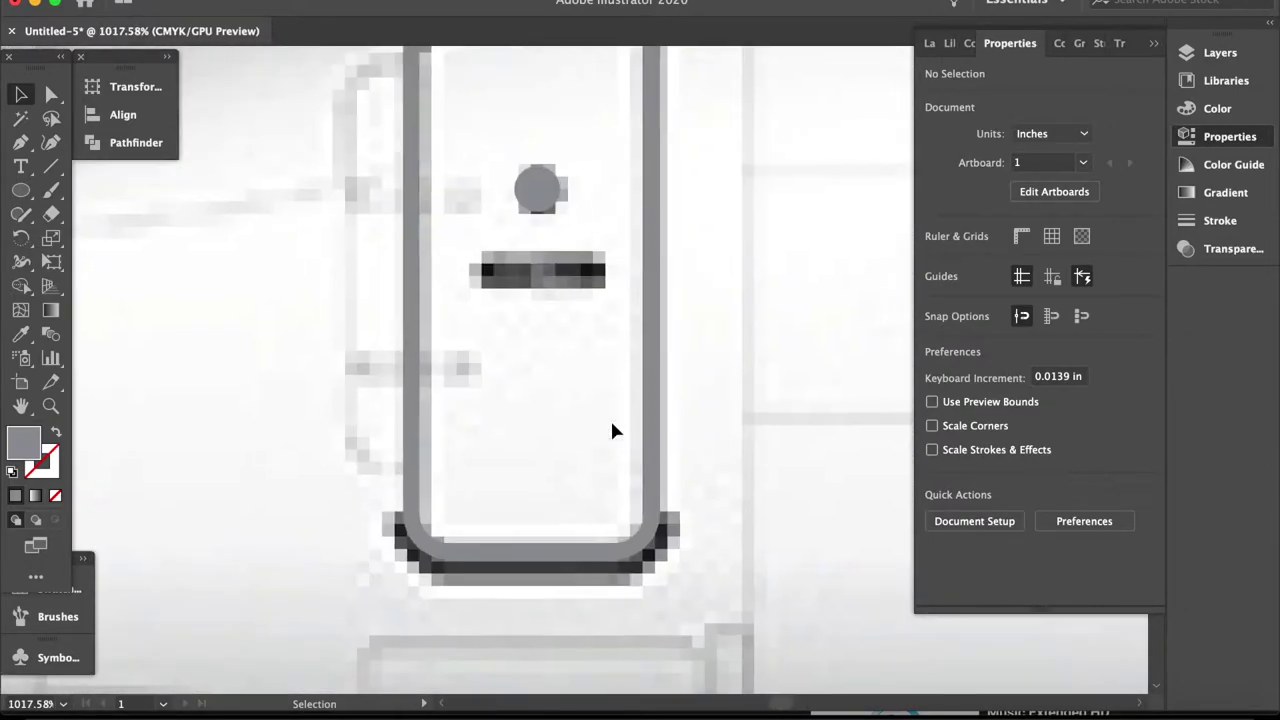
{"action": "scroll", "coordinate": [613, 430], "scroll_direction": "right", "scroll_amount": 2}
Draw a rounded bar over the door handle, try tilting it, then undo the tilt
{"action": "left_click", "coordinate": [21, 190]}
{"action": "left_click", "coordinate": [68, 214]}
{"action": "scroll", "coordinate": [354, 261], "scroll_direction": "up", "scroll_amount": 4}
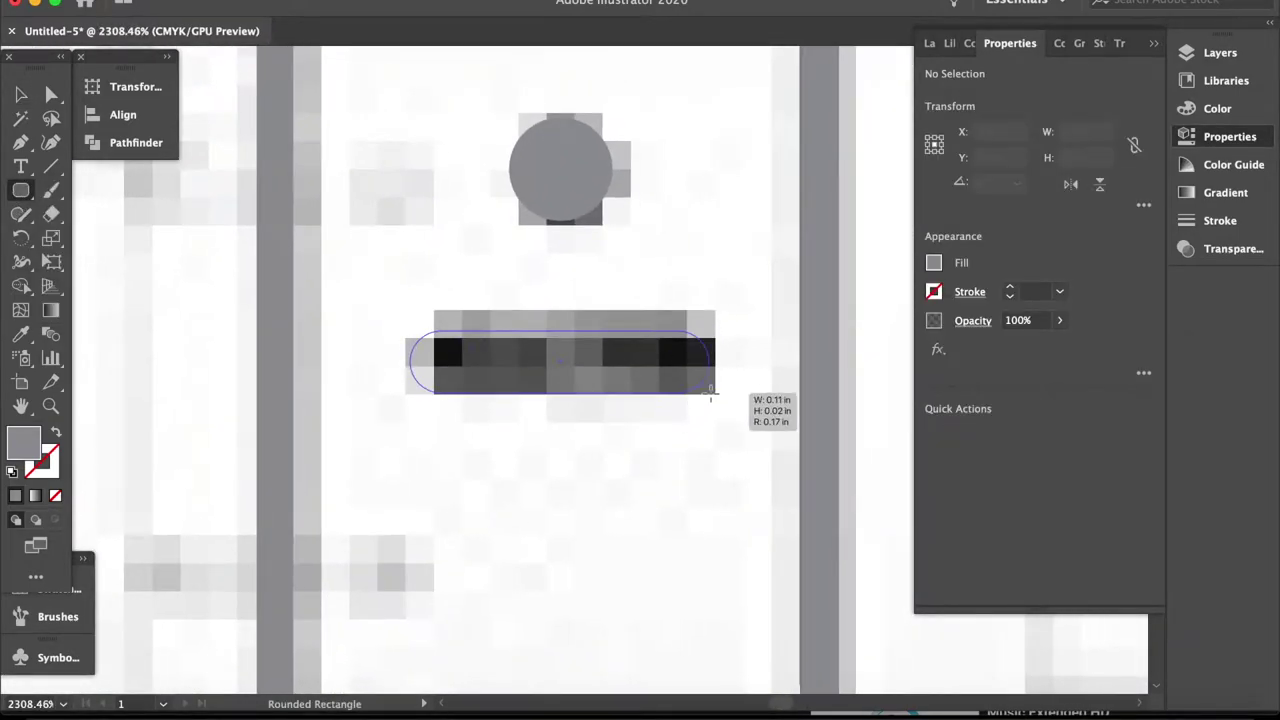
{"action": "left_click_drag", "start_coordinate": [709, 397], "coordinate": [735, 377]}
{"action": "left_click", "coordinate": [52, 97]}
{"action": "mouse_move", "coordinate": [440, 390]}
{"action": "left_mouse_down"}
{"action": "mouse_move", "coordinate": [398, 320]}
{"action": "mouse_move", "coordinate": [412, 410]}
{"action": "left_mouse_up"}
{"action": "key", "text": "ctrl+z"}
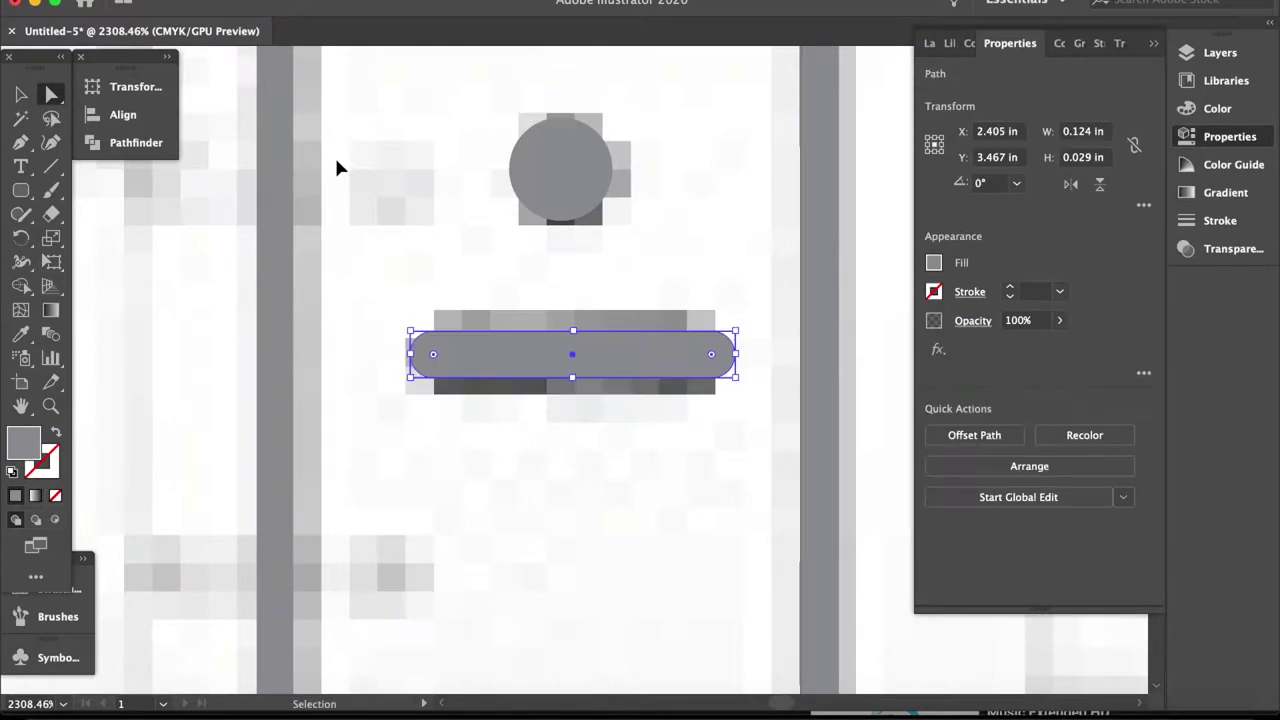
Try adding a point and selecting the bar's left-hand points, then clear the selection
{"action": "left_click_drag", "start_coordinate": [20, 141], "coordinate": [114, 163]}
{"action": "left_click", "coordinate": [535, 331]}
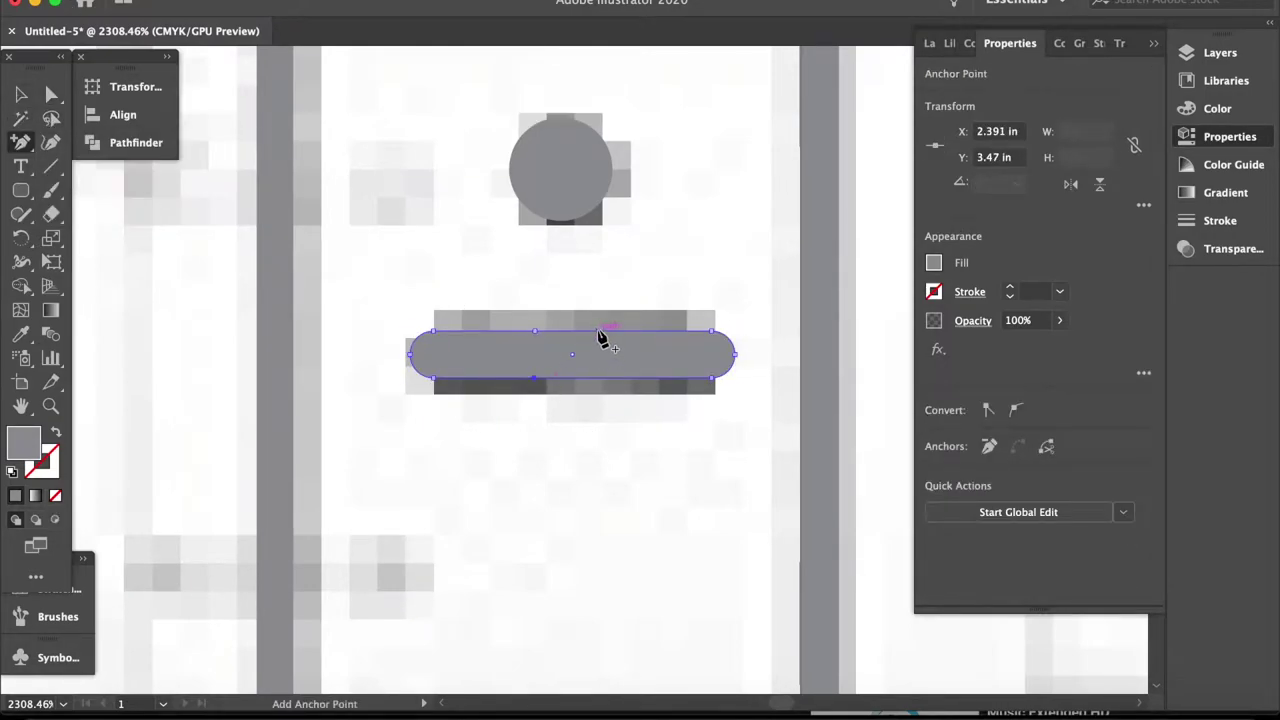
{"action": "left_click_drag", "start_coordinate": [390, 305], "coordinate": [443, 375]}
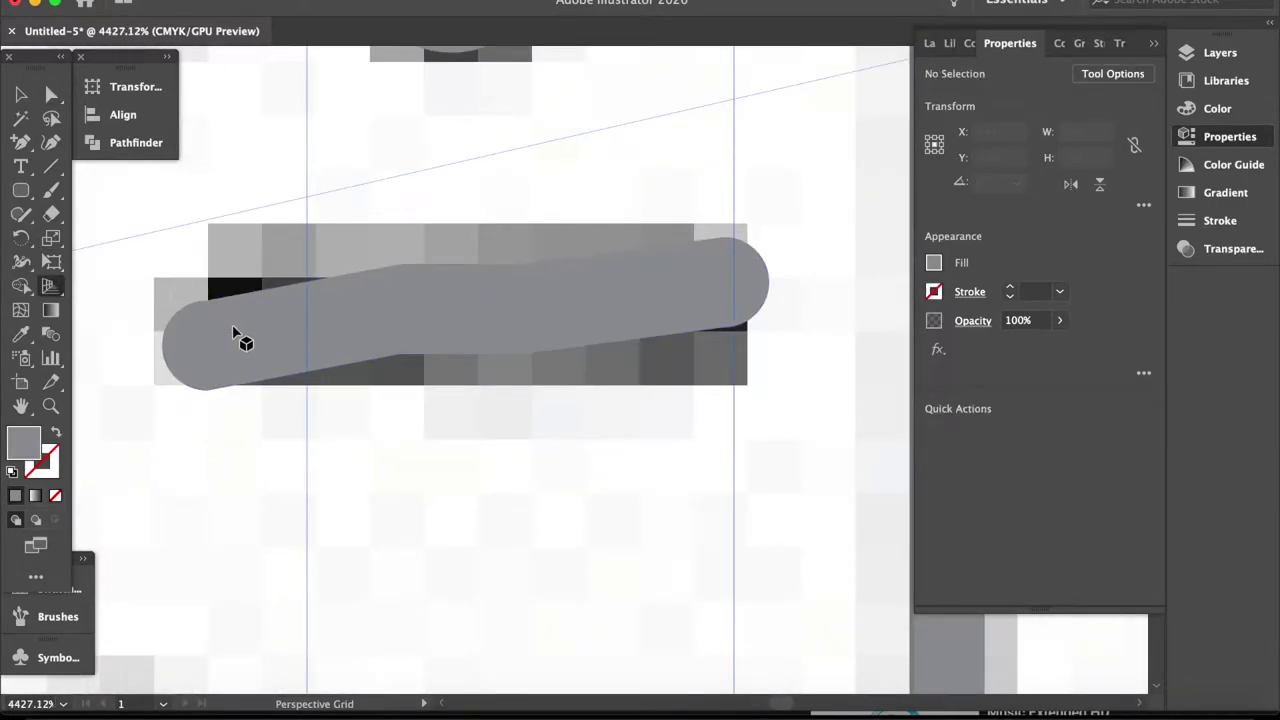
{"action": "scroll", "coordinate": [228, 340], "scroll_direction": "up", "scroll_amount": 2}
{"action": "key", "text": "v"}
{"action": "key", "text": "ctrl+a"}
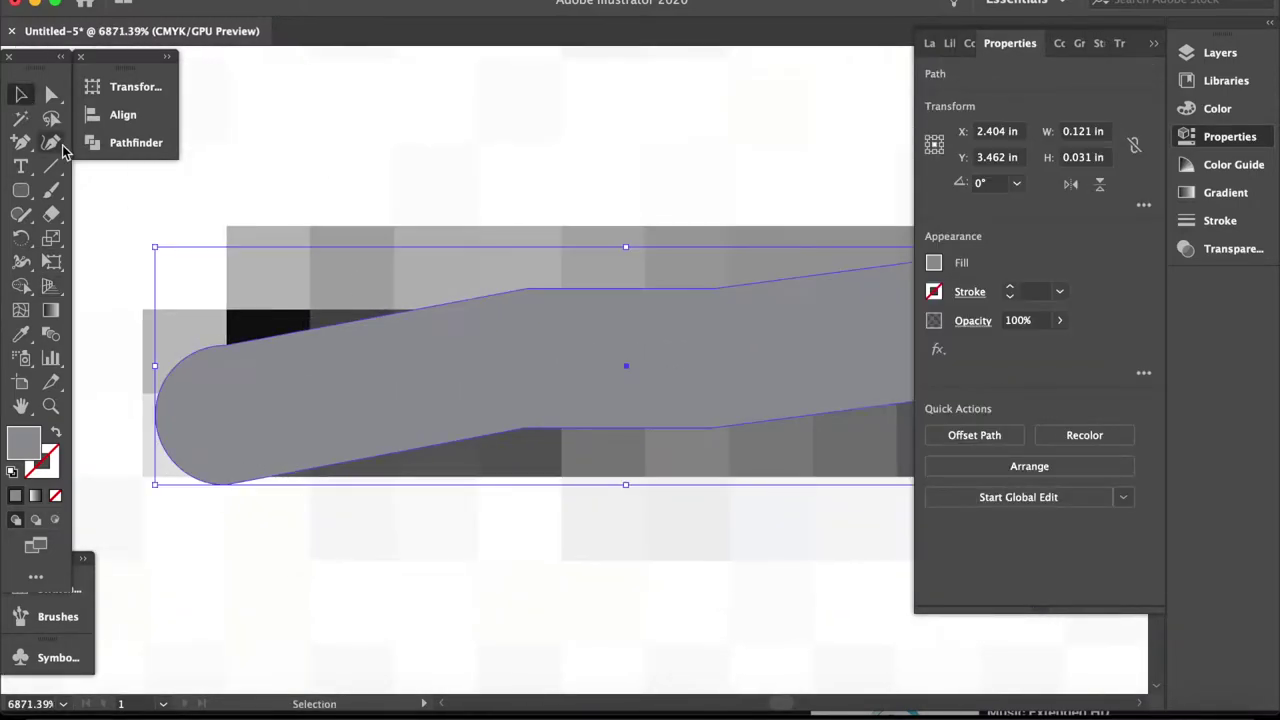
{"action": "scroll", "coordinate": [629, 420], "scroll_direction": "down", "scroll_amount": 3}
{"action": "left_click", "coordinate": [633, 499]}
{"action": "scroll", "coordinate": [633, 499], "scroll_direction": "up", "scroll_amount": 2}
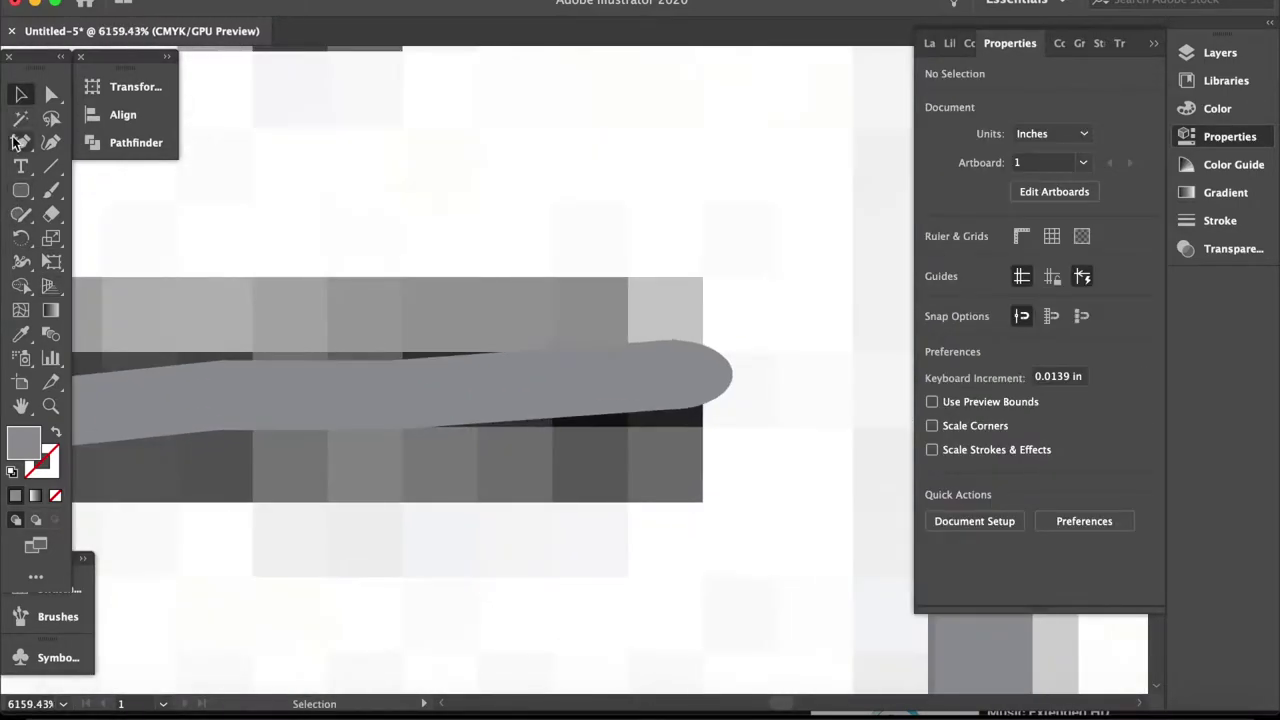
Draw a thin grey rounded bar over the handle with fill and outline colours swapped
{"action": "key", "text": "plus"}
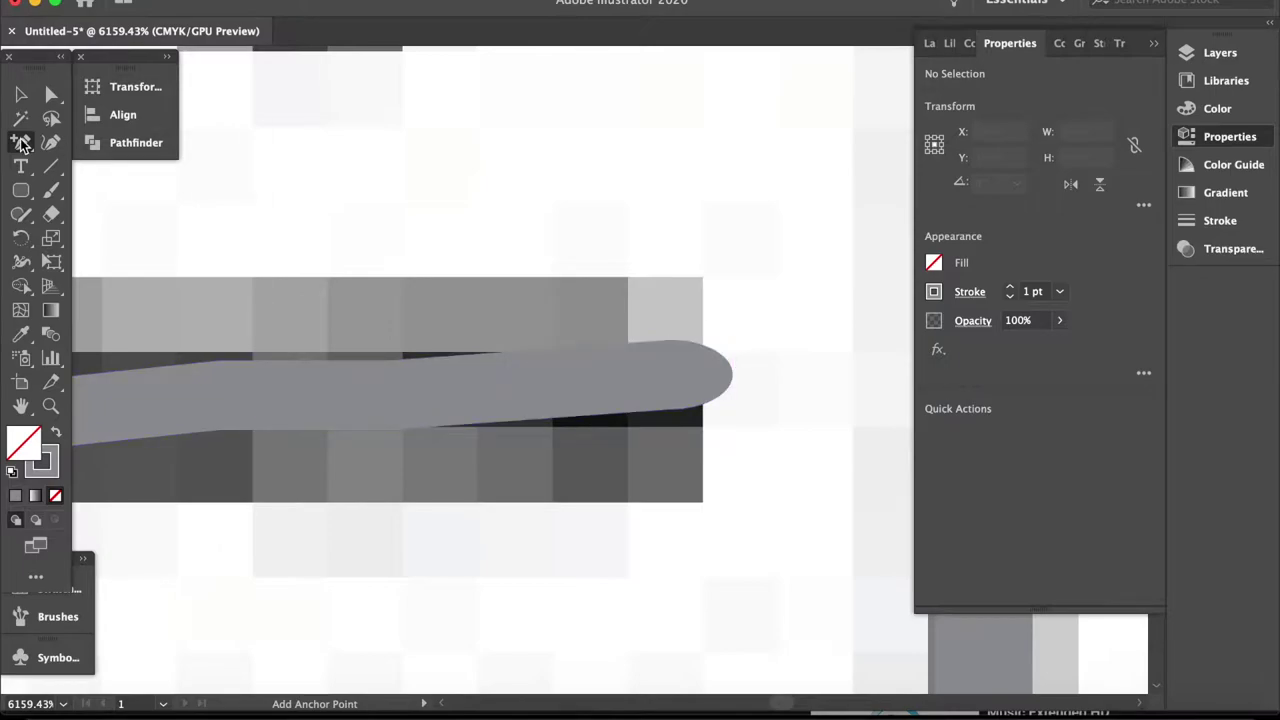
{"action": "scroll", "coordinate": [400, 350], "scroll_direction": "down", "scroll_amount": 3}
{"action": "key", "text": "v"}
{"action": "key", "text": "shift+x"}
{"action": "key", "text": "m"}
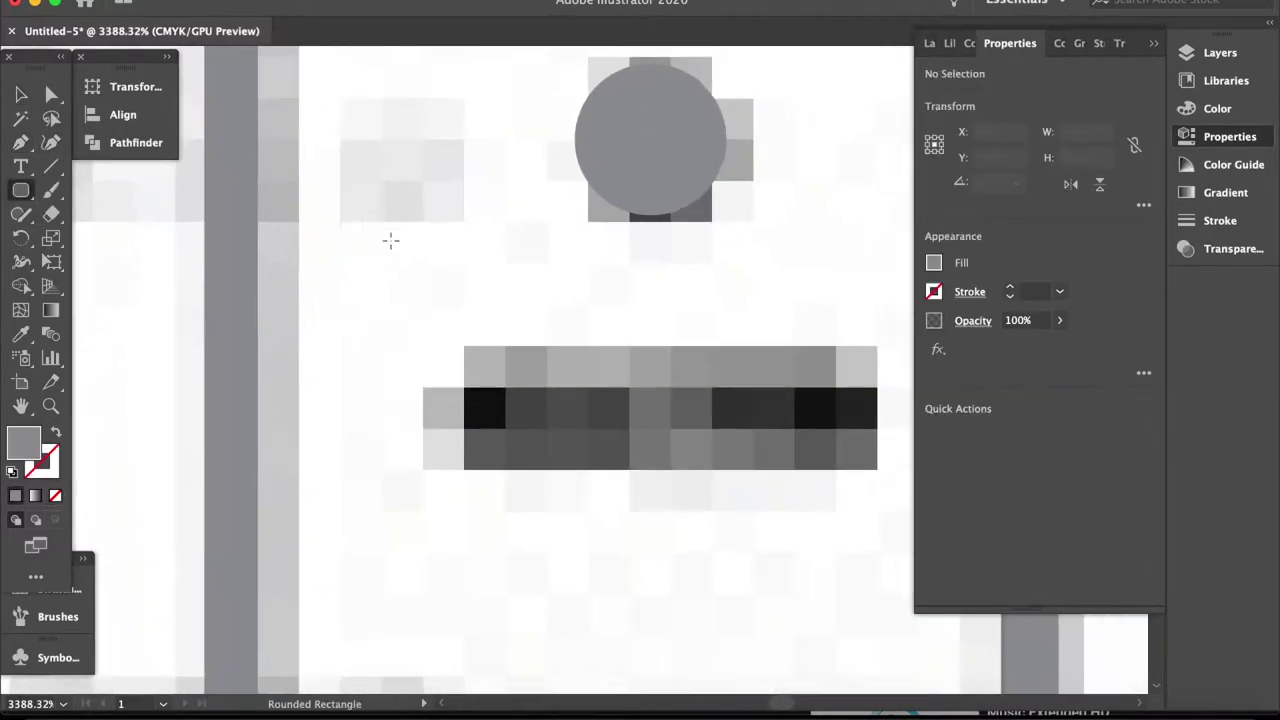
{"action": "left_click_drag", "start_coordinate": [306, 343], "coordinate": [700, 386]}
{"action": "key", "text": "v"}
{"action": "scroll", "coordinate": [428, 370], "scroll_direction": "down", "scroll_amount": 5}
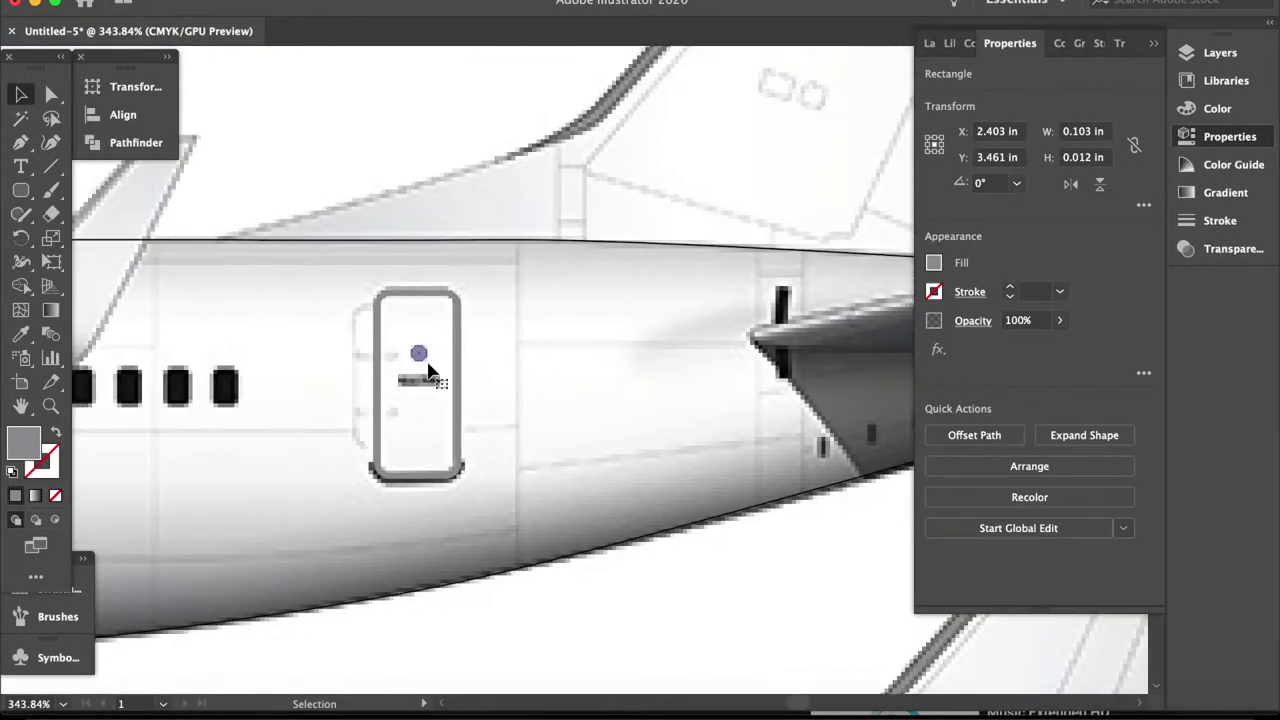
{"action": "scroll", "coordinate": [428, 370], "scroll_direction": "up", "scroll_amount": 5}
{"action": "scroll", "coordinate": [400, 374], "scroll_direction": "down", "scroll_amount": 1}
{"action": "scroll", "coordinate": [455, 488], "scroll_direction": "down", "scroll_amount": 3}
{"action": "left_click", "coordinate": [455, 488]}
{"action": "scroll", "coordinate": [455, 488], "scroll_direction": "down", "scroll_amount": 2}
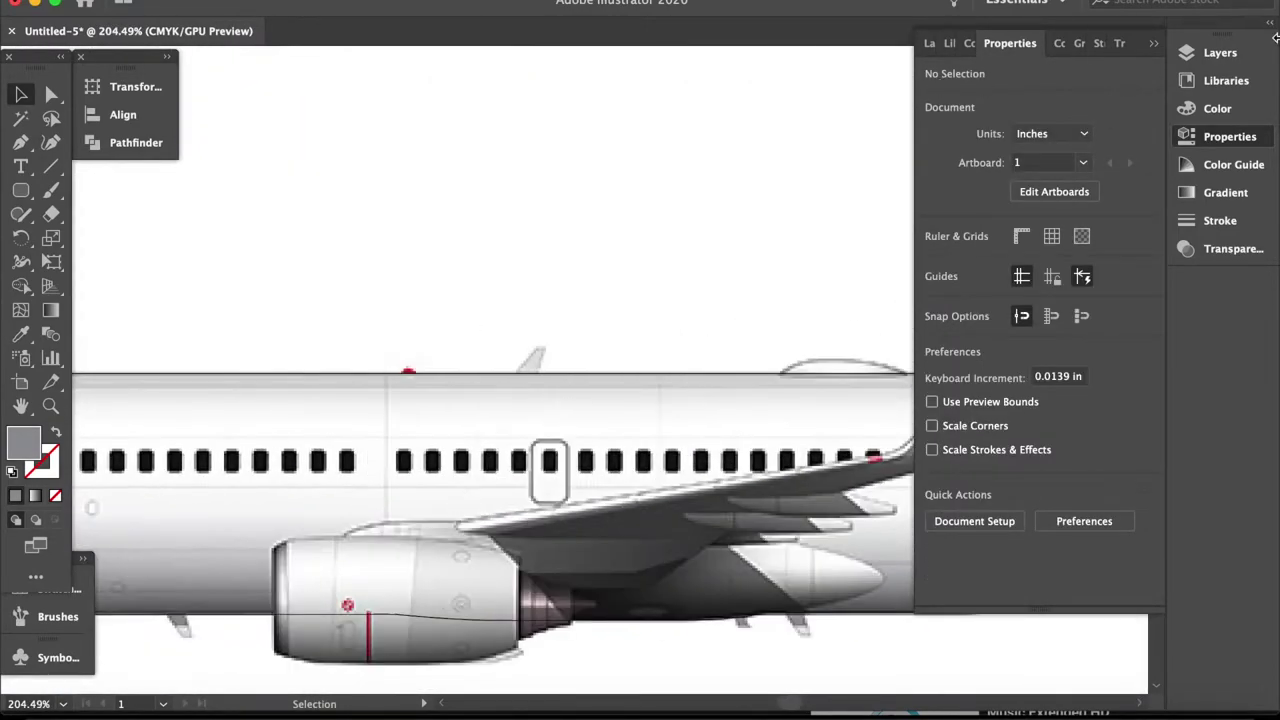
Bring up the Layers panel to add the Windows layer
{"action": "key", "text": "F7"}
{"action": "scroll", "coordinate": [603, 560], "scroll_direction": "down", "scroll_amount": 2}
{"action": "scroll", "coordinate": [603, 560], "scroll_direction": "left", "scroll_amount": 3}
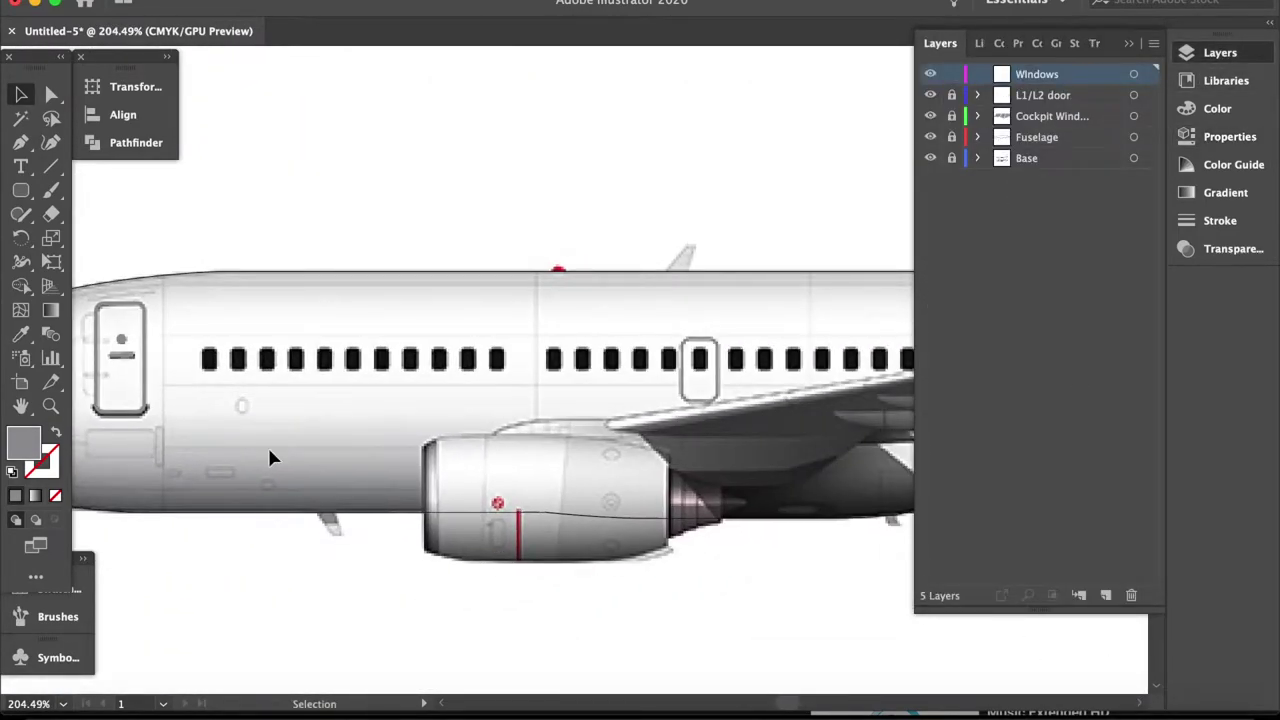
Cover the first cabin window with a grey rounded rectangle with a reduced corner radius
{"action": "scroll", "coordinate": [270, 457], "scroll_direction": "up", "scroll_amount": 5}
{"action": "key", "text": "m"}
{"action": "left_click_drag", "start_coordinate": [407, 529], "coordinate": [402, 505]}
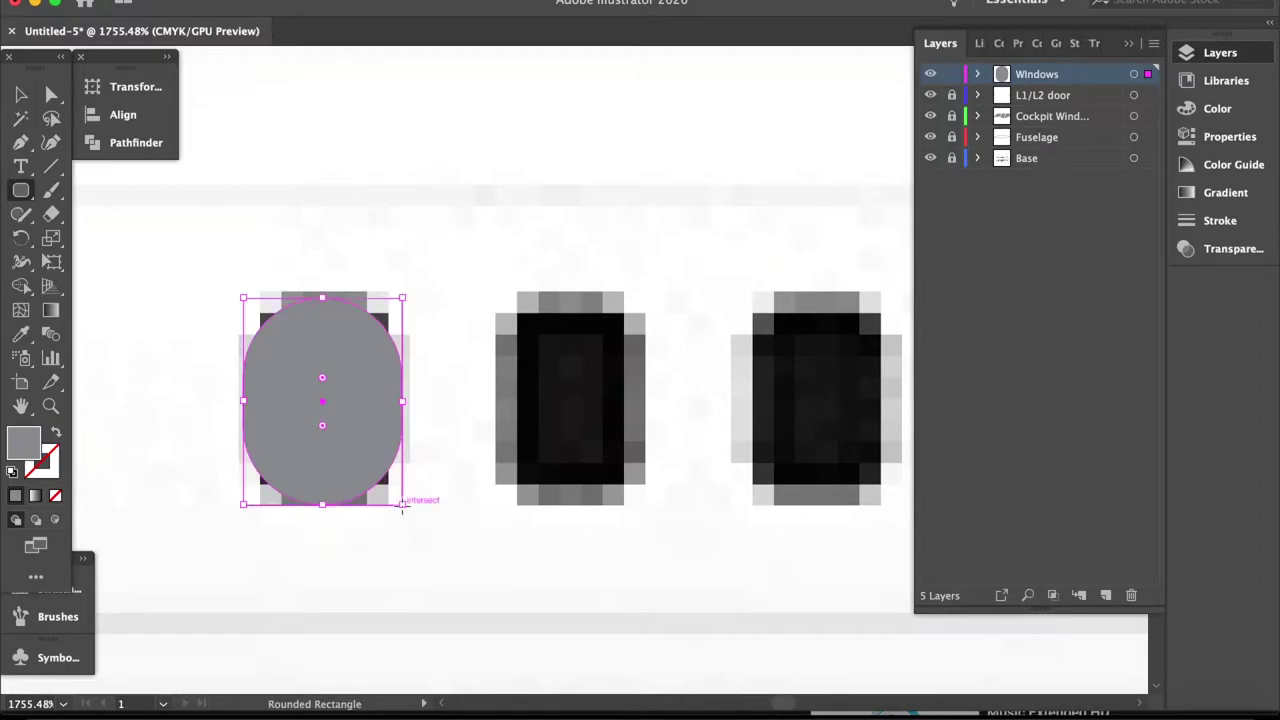
{"action": "key", "text": "shift+x"}
{"action": "mouse_move", "coordinate": [322, 530]}
{"action": "left_mouse_down"}
{"action": "mouse_move", "coordinate": [355, 430]}
{"action": "mouse_move", "coordinate": [466, 452]}
{"action": "mouse_move", "coordinate": [320, 463]}
{"action": "mouse_move", "coordinate": [529, 449]}
{"action": "mouse_move", "coordinate": [641, 509]}
{"action": "mouse_move", "coordinate": [694, 509]}
{"action": "left_mouse_up"}
{"action": "key", "text": "shift+x"}
Copy the grey window onto each neighbouring window along the row, including the door's window
{"action": "key", "text": "ctrl+minus"}
{"action": "scroll", "coordinate": [600, 495], "scroll_direction": "right", "scroll_amount": 5}
{"action": "left_click_drag", "start_coordinate": [503, 480], "coordinate": [657, 491], "text": "alt+shift"}
{"action": "key", "text": "ctrl+minus"}
{"action": "scroll", "coordinate": [632, 497], "scroll_direction": "right", "scroll_amount": 2}
{"action": "left_click_drag", "start_coordinate": [340, 488], "coordinate": [491, 495], "text": "alt+shift"}
{"action": "scroll", "coordinate": [491, 495], "scroll_direction": "right", "scroll_amount": 5}
{"action": "left_click_drag", "start_coordinate": [266, 488], "coordinate": [594, 500], "text": "alt+shift"}
{"action": "scroll", "coordinate": [594, 500], "scroll_direction": "up", "scroll_amount": 3}
{"action": "left_click_drag", "start_coordinate": [362, 500], "coordinate": [505, 515], "text": "alt+shift"}
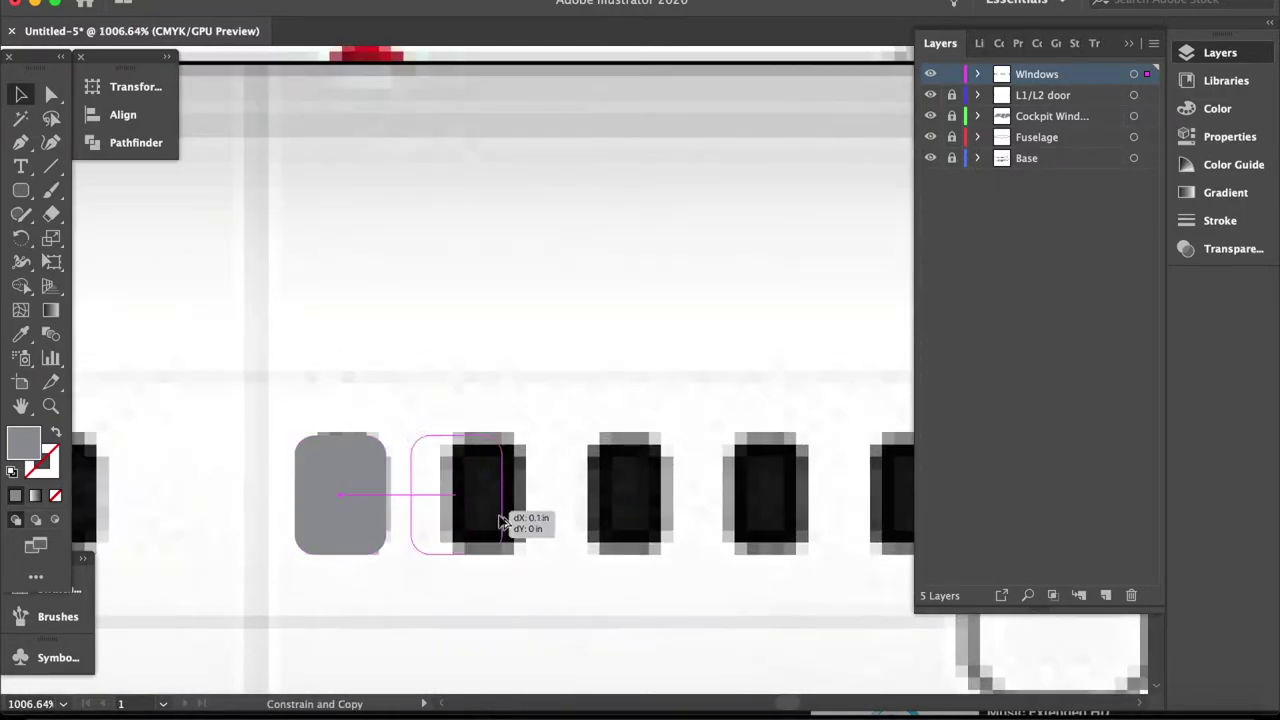
{"action": "scroll", "coordinate": [505, 515], "scroll_direction": "right", "scroll_amount": 2}
{"action": "left_click_drag", "start_coordinate": [412, 520], "coordinate": [549, 524], "text": "alt+shift"}
{"action": "scroll", "coordinate": [549, 524], "scroll_direction": "right", "scroll_amount": 3}
{"action": "left_click_drag", "start_coordinate": [380, 508], "coordinate": [771, 528]}
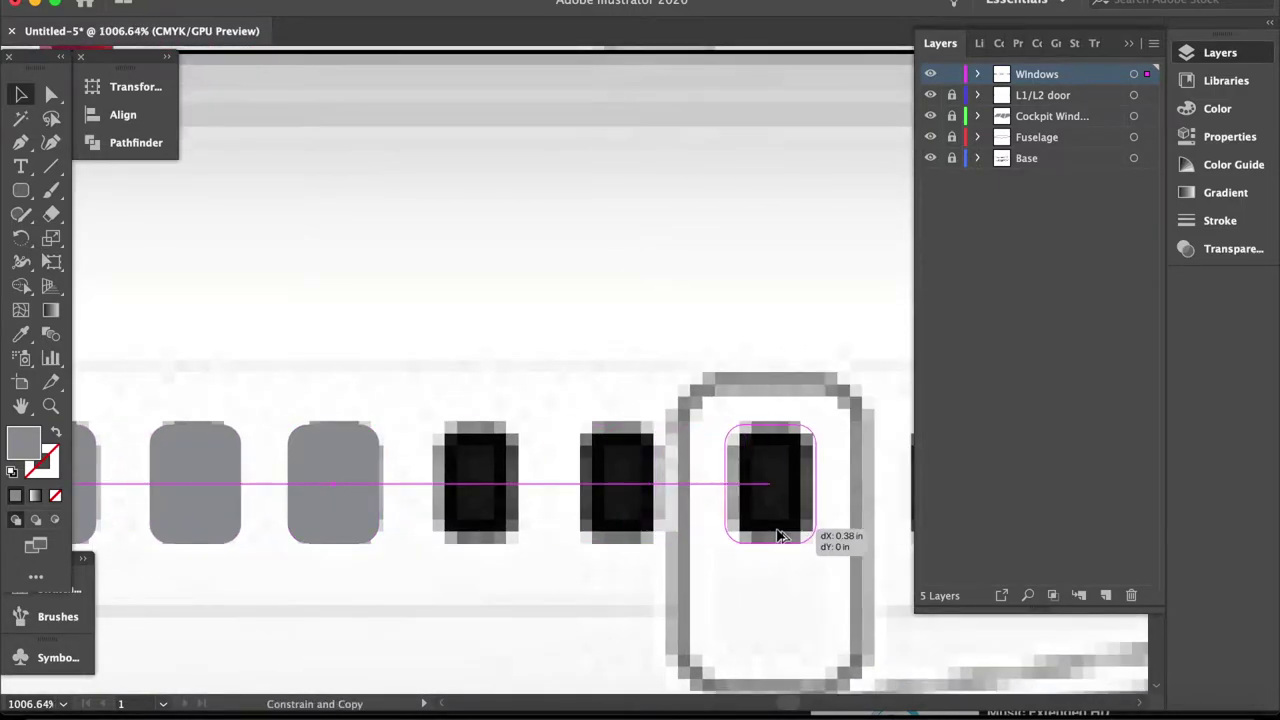
{"action": "scroll", "coordinate": [771, 528], "scroll_direction": "up", "scroll_amount": 2}
{"action": "left_click_drag", "start_coordinate": [21, 190], "coordinate": [60, 215]}
{"action": "key", "text": "shift+x"}
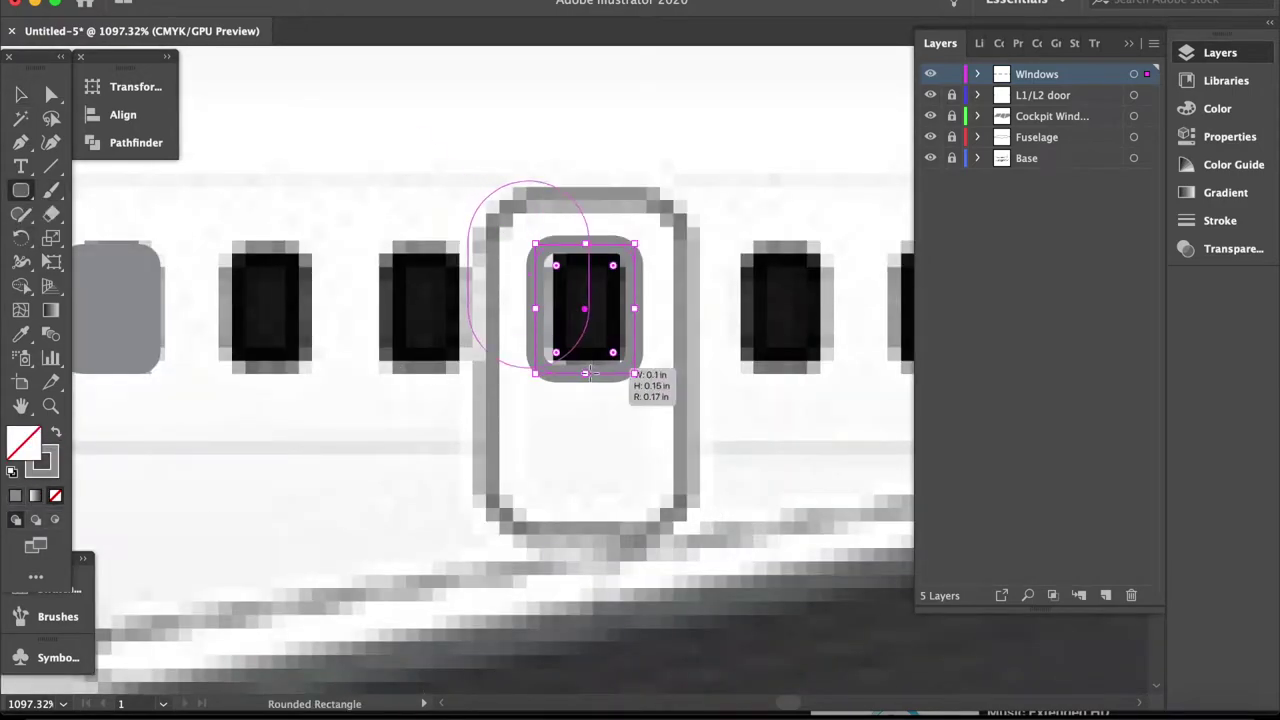
Draw a rounded outline around the overwing exit door, adjust it, then undo it
{"action": "left_click_drag", "start_coordinate": [468, 181], "coordinate": [696, 557]}
{"action": "left_click_drag", "start_coordinate": [582, 446], "coordinate": [585, 543]}
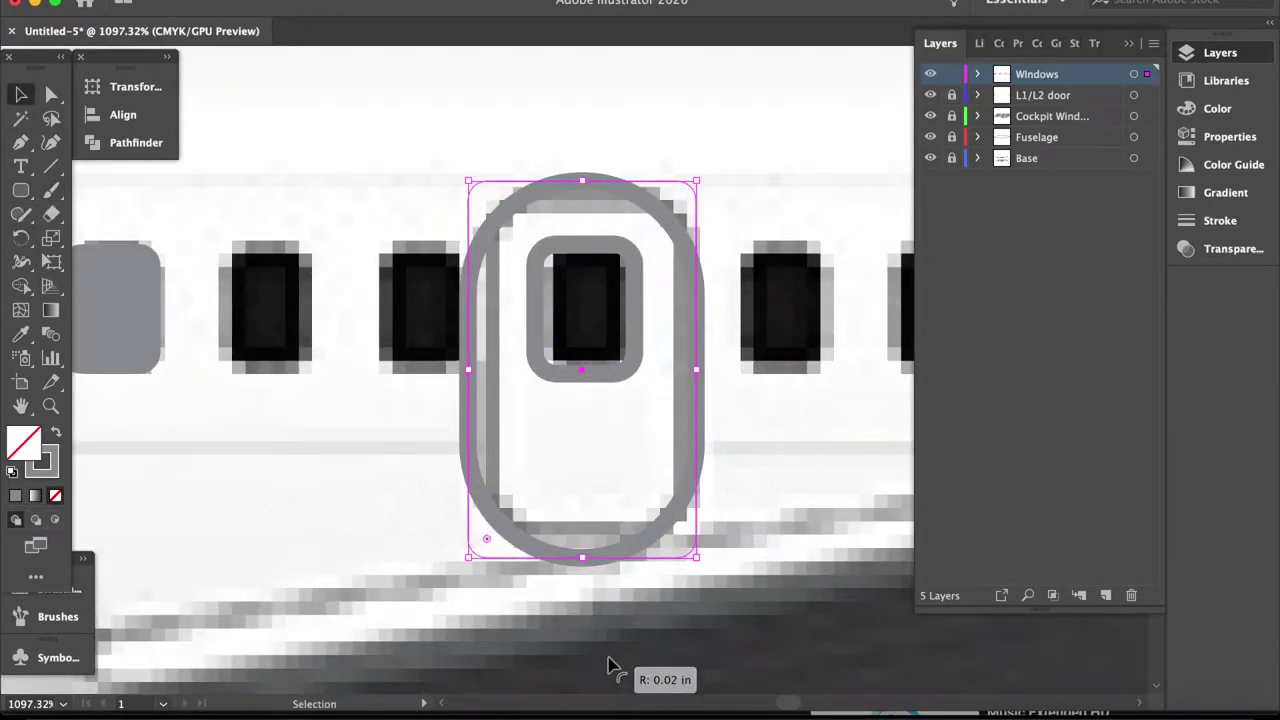
{"action": "left_click_drag", "start_coordinate": [586, 183], "coordinate": [586, 199]}
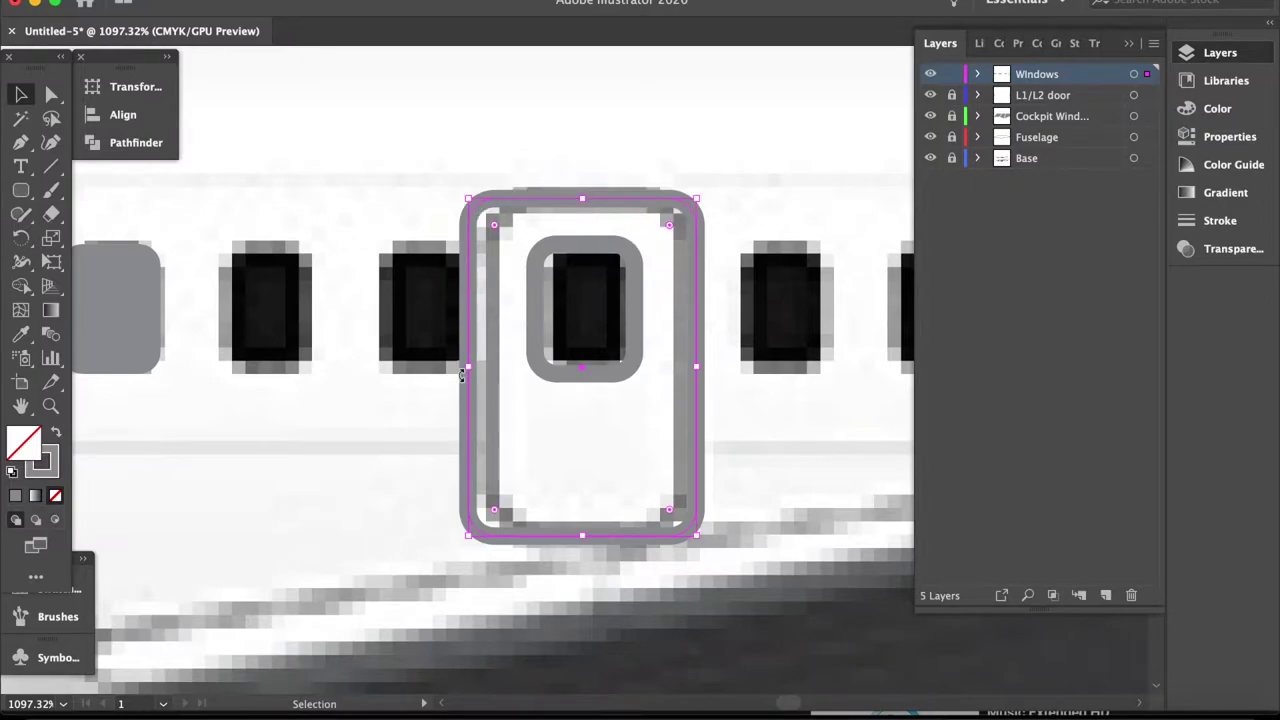
{"action": "left_click_drag", "start_coordinate": [494, 371], "coordinate": [686, 371]}
{"action": "key", "text": "ctrl+z"}
{"action": "key", "text": "ctrl+z"}
{"action": "key", "text": "ctrl+z"}
{"action": "key", "text": "ctrl+z"}
{"action": "scroll", "coordinate": [223, 429], "scroll_direction": "down", "scroll_amount": 2}
{"action": "scroll", "coordinate": [130, 432], "scroll_direction": "down", "scroll_amount": 2}
Copy grey windows further along the row past the overwing exit toward the tail
{"action": "left_click_drag", "start_coordinate": [262, 368], "coordinate": [645, 381]}
{"action": "scroll", "coordinate": [455, 395], "scroll_direction": "right", "scroll_amount": 4}
{"action": "left_click_drag", "start_coordinate": [367, 390], "coordinate": [808, 409]}
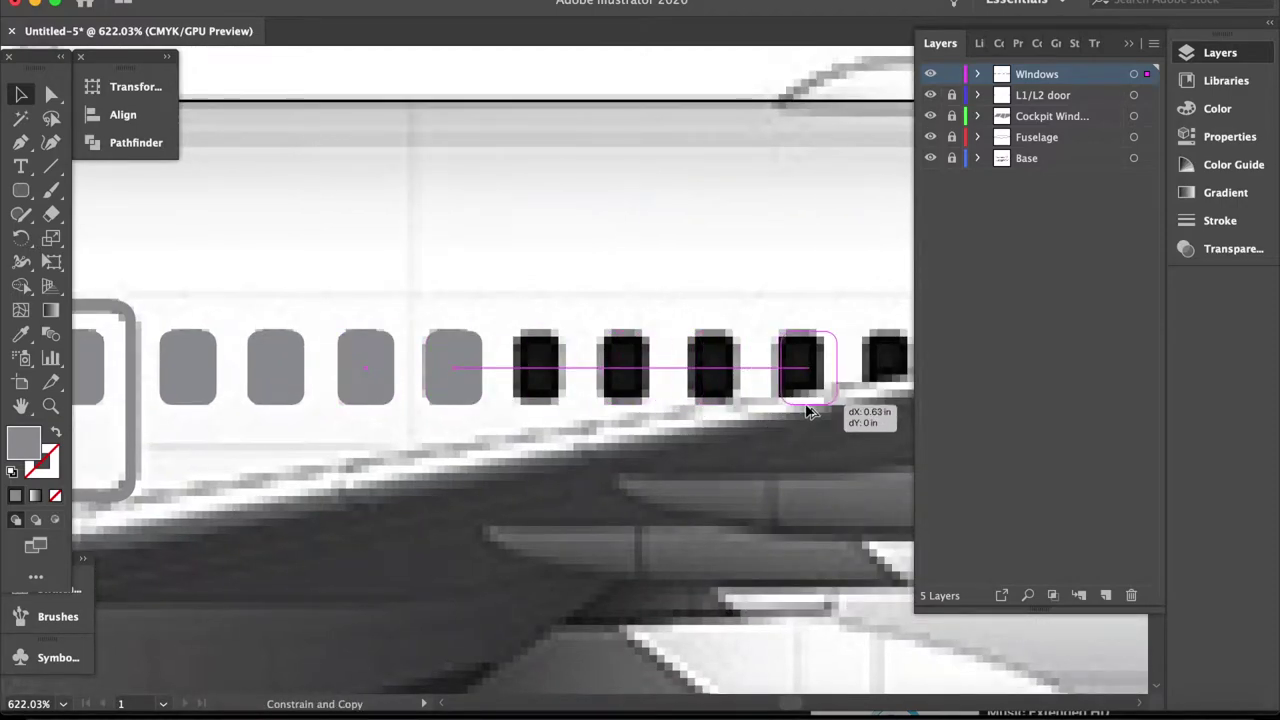
{"action": "scroll", "coordinate": [469, 437], "scroll_direction": "right", "scroll_amount": 9}
{"action": "left_click_drag", "start_coordinate": [372, 392], "coordinate": [634, 406]}
{"action": "scroll", "coordinate": [457, 400], "scroll_direction": "right", "scroll_amount": 4}
{"action": "scroll", "coordinate": [634, 406], "scroll_direction": "right", "scroll_amount": 4}
{"action": "left_click_drag", "start_coordinate": [300, 395], "coordinate": [537, 425]}
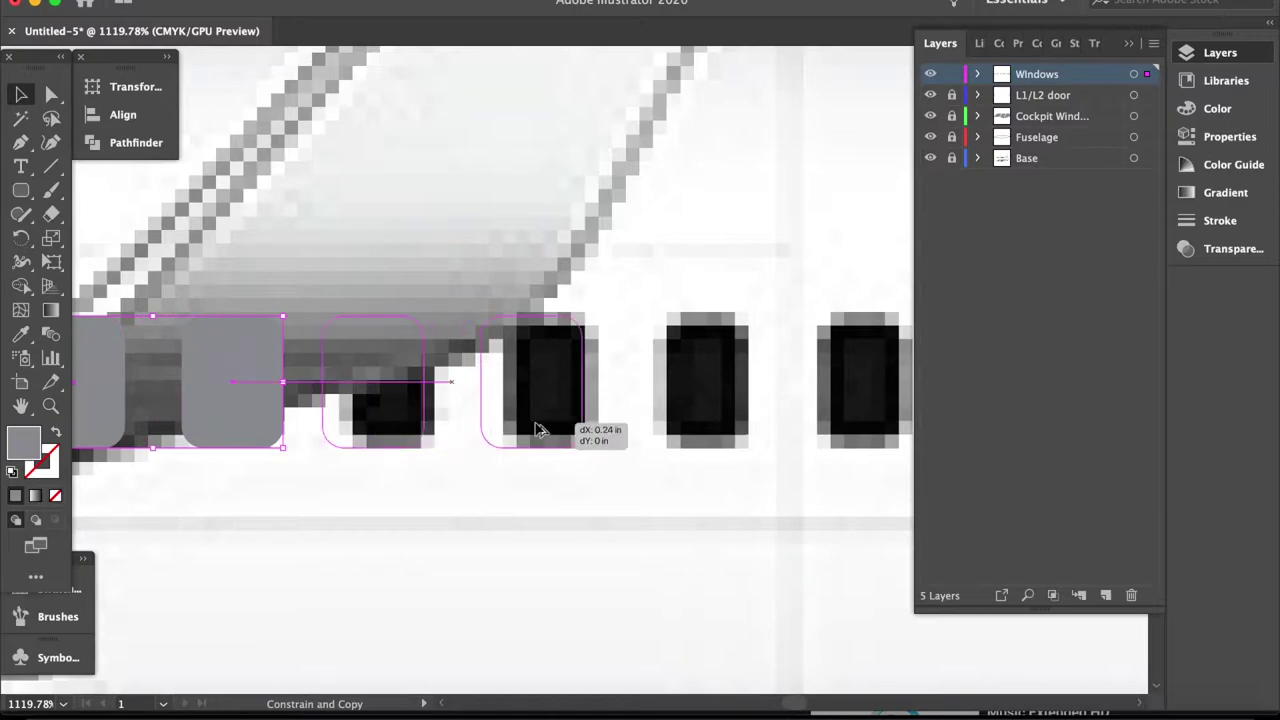
{"action": "scroll", "coordinate": [540, 430], "scroll_direction": "down", "scroll_amount": 3}
{"action": "scroll", "coordinate": [262, 360], "scroll_direction": "up", "scroll_amount": 3}
{"action": "left_click_drag", "start_coordinate": [330, 405], "coordinate": [558, 405]}
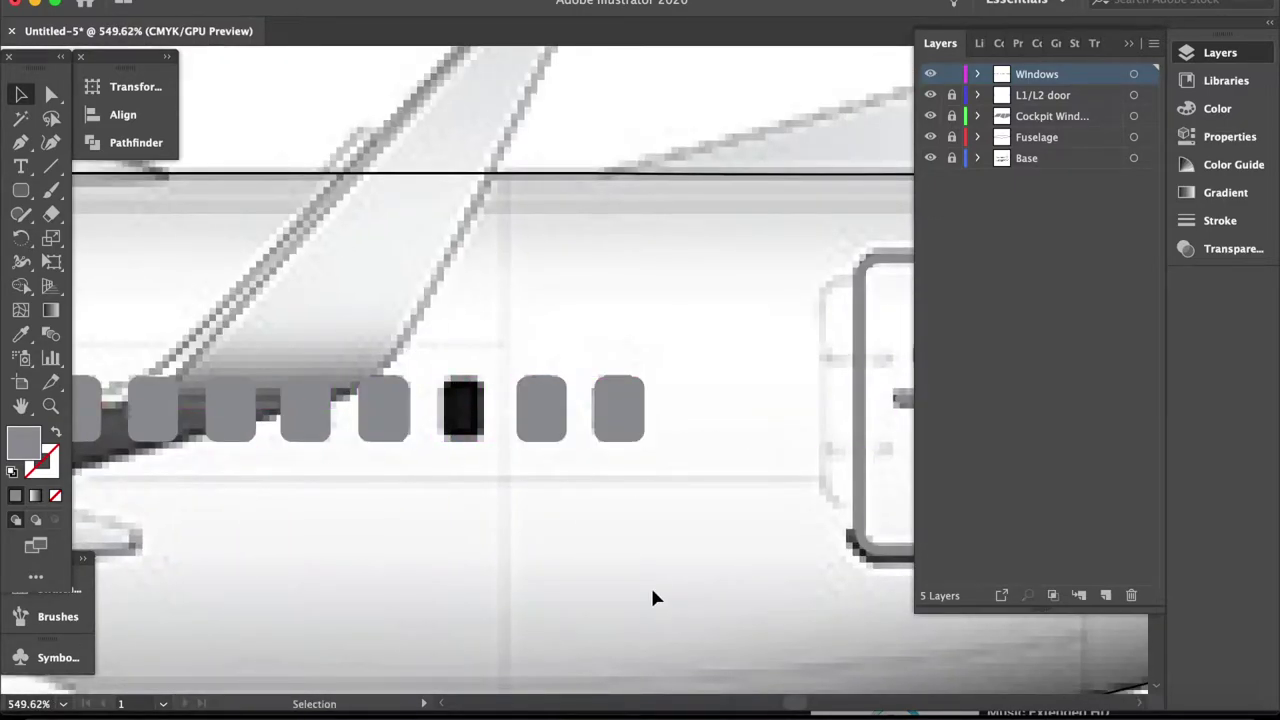
{"action": "scroll", "coordinate": [650, 585], "scroll_direction": "down", "scroll_amount": 5}
{"action": "scroll", "coordinate": [744, 397], "scroll_direction": "down", "scroll_amount": 2}
{"action": "scroll", "coordinate": [596, 428], "scroll_direction": "up", "scroll_amount": 1}
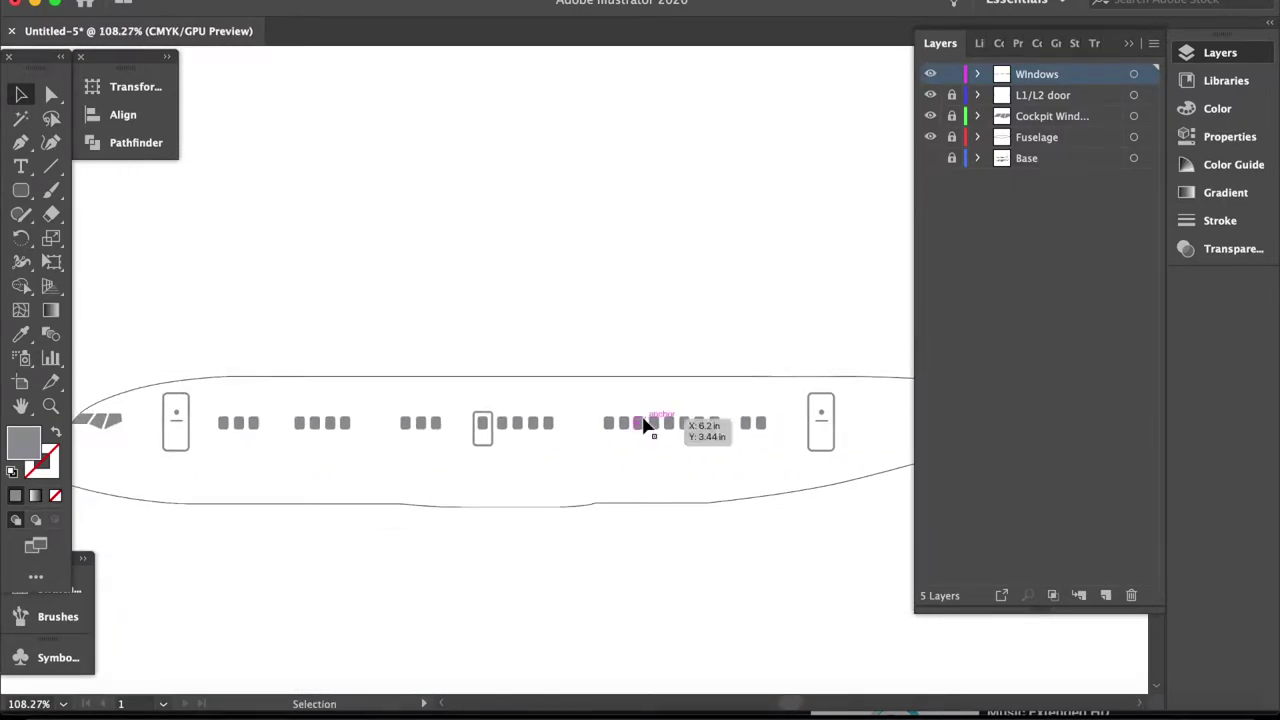
Show the Base reference layer again and delete the misplaced window copies
{"action": "left_click", "coordinate": [930, 158]}
{"action": "scroll", "coordinate": [760, 340], "scroll_direction": "up", "scroll_amount": 8}
{"action": "key", "text": "Delete"}
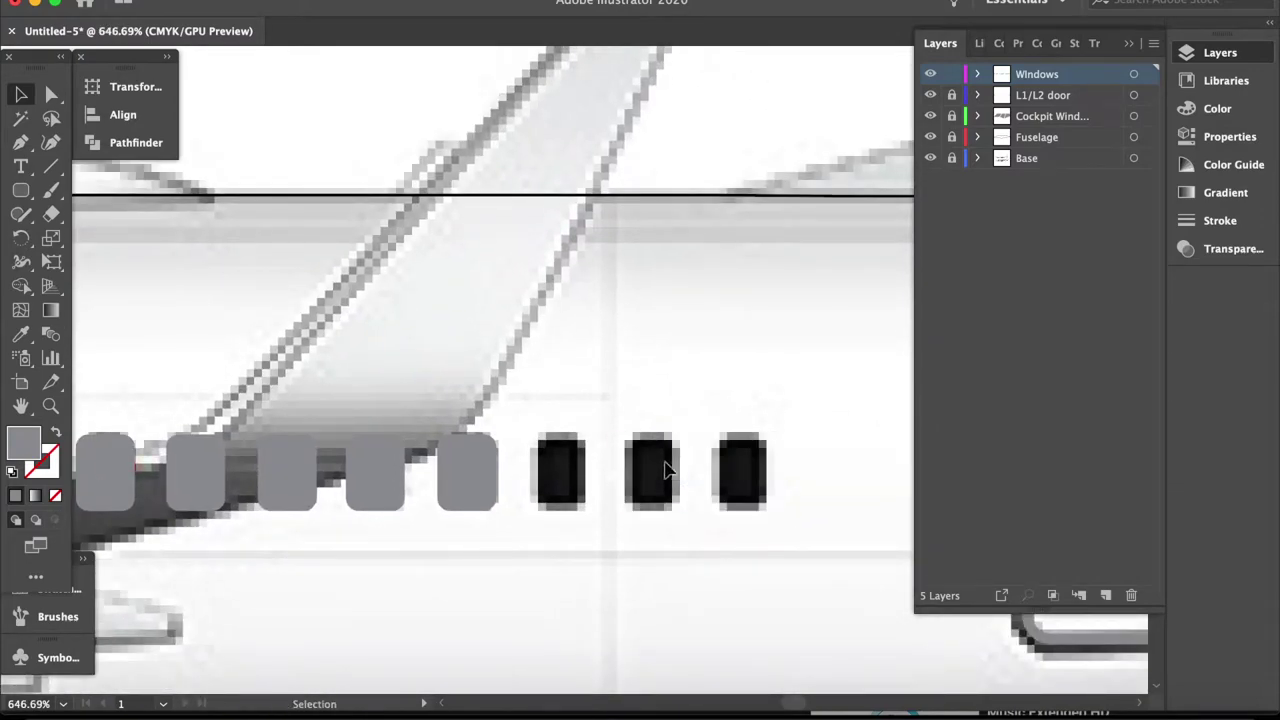
{"action": "scroll", "coordinate": [760, 329], "scroll_direction": "down", "scroll_amount": 3}
{"action": "scroll", "coordinate": [760, 329], "scroll_direction": "down", "scroll_amount": 4}
{"action": "scroll", "coordinate": [760, 329], "scroll_direction": "up", "scroll_amount": 1}
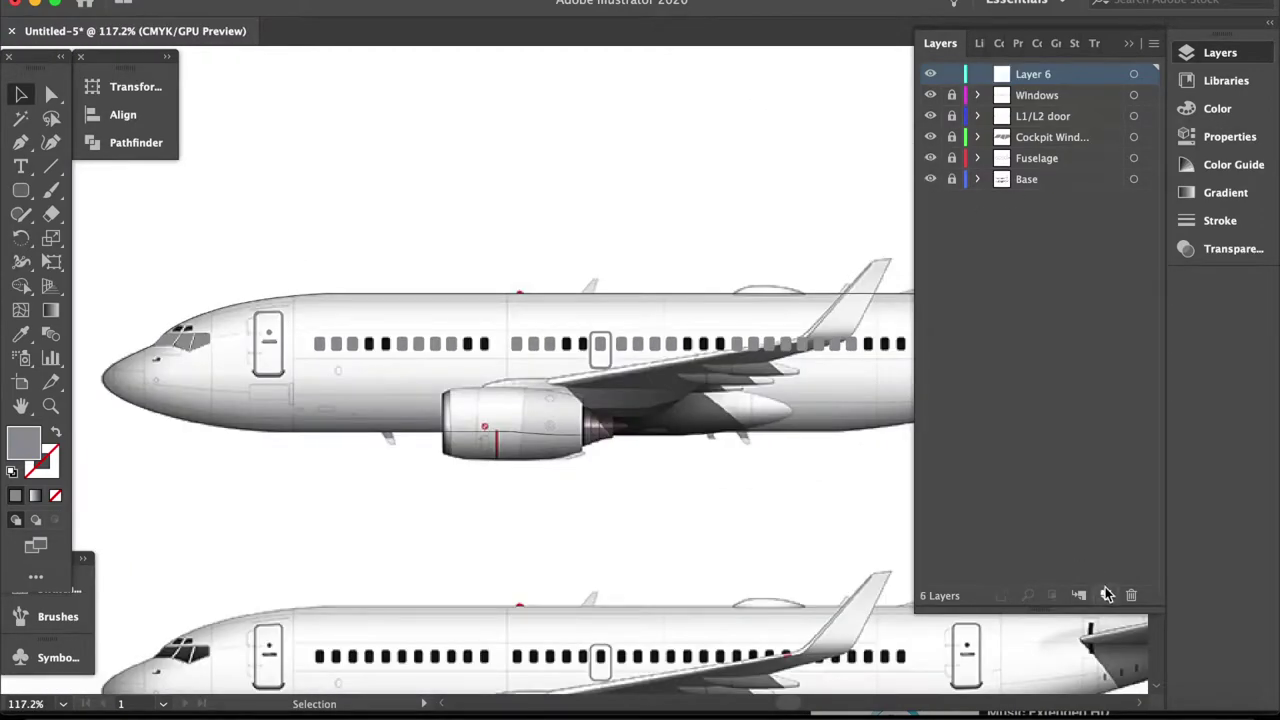
Add a new layer named Antenna above the Fuselage layer
{"action": "scroll", "coordinate": [731, 320], "scroll_direction": "right", "scroll_amount": 5}
{"action": "scroll", "coordinate": [731, 320], "scroll_direction": "up", "scroll_amount": 2}
{"action": "left_click", "coordinate": [1050, 158]}
{"action": "key", "text": "ctrl+l"}
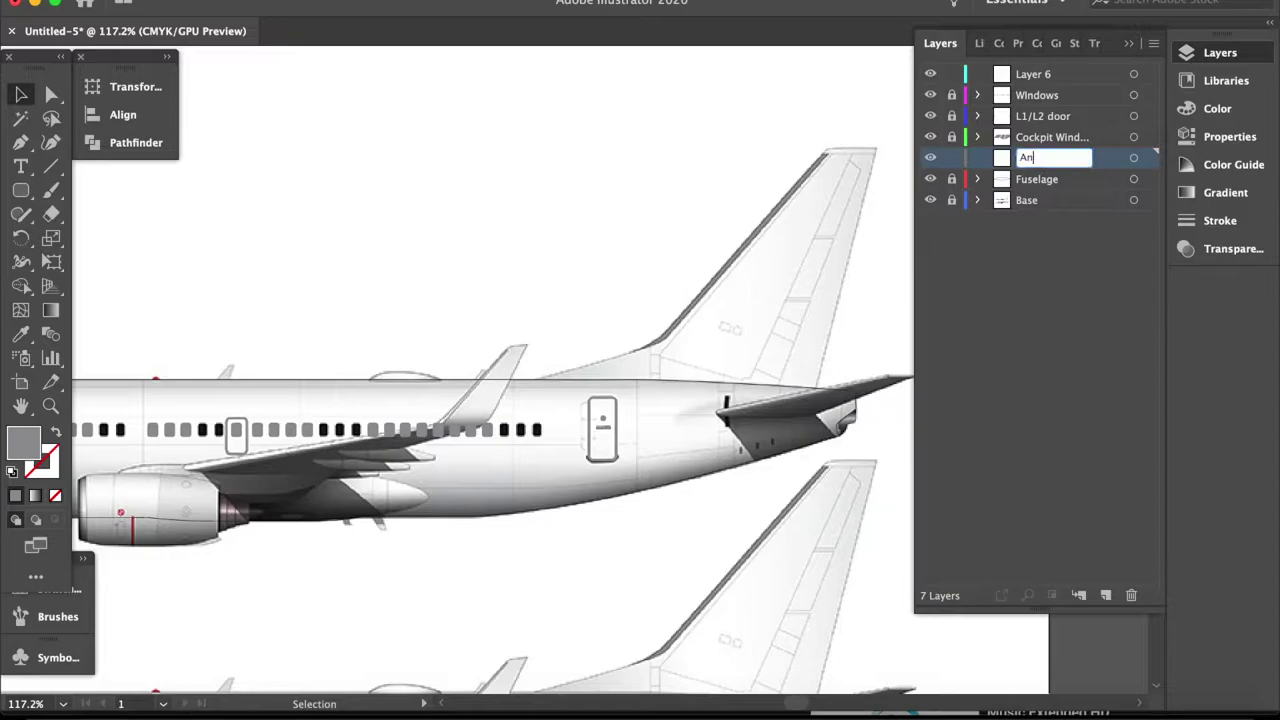
{"action": "type", "text": "tenna"}
{"action": "key", "text": "Return"}
{"action": "scroll", "coordinate": [472, 285], "scroll_direction": "up", "scroll_amount": 2}
{"action": "scroll", "coordinate": [143, 186], "scroll_direction": "up", "scroll_amount": 8}
Trace the first antenna outline with the Pen tool and give it a thinner stroke
{"action": "key", "text": "p"}
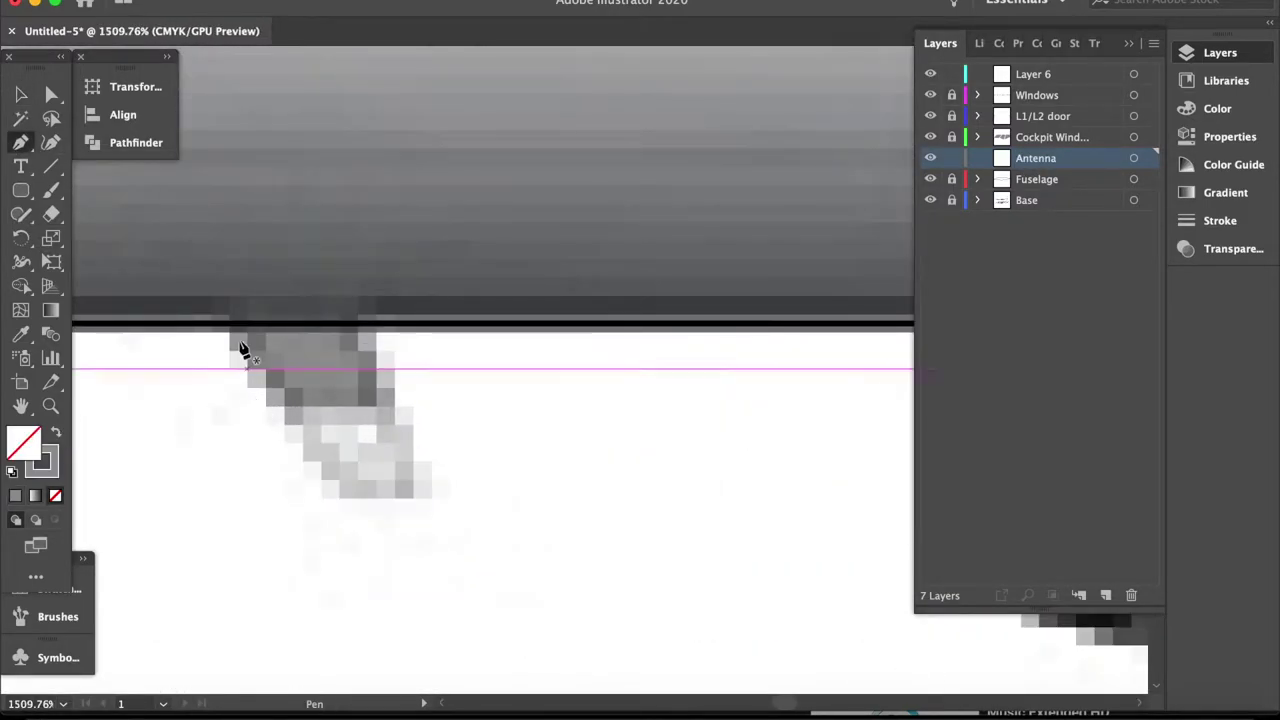
{"action": "left_click", "coordinate": [337, 496]}
{"action": "left_click", "coordinate": [412, 495]}
{"action": "left_click", "coordinate": [348, 322]}
{"action": "left_click", "coordinate": [228, 323]}
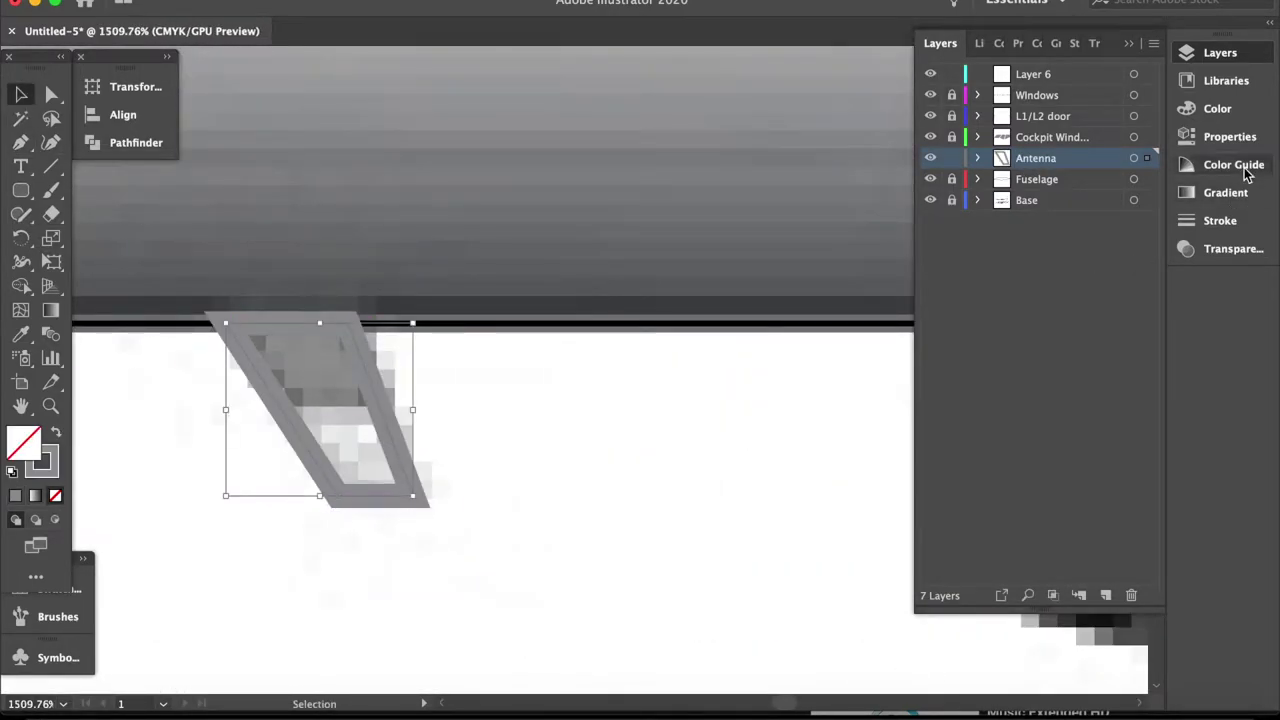
{"action": "left_click", "coordinate": [1229, 136]}
{"action": "left_click", "coordinate": [1034, 212]}
{"action": "left_click", "coordinate": [1034, 212]}
{"action": "left_click", "coordinate": [163, 271]}
Lock the Antenna layer, then unlock it and make it the active drawing layer
{"action": "left_click", "coordinate": [1220, 52]}
{"action": "left_click", "coordinate": [951, 158]}
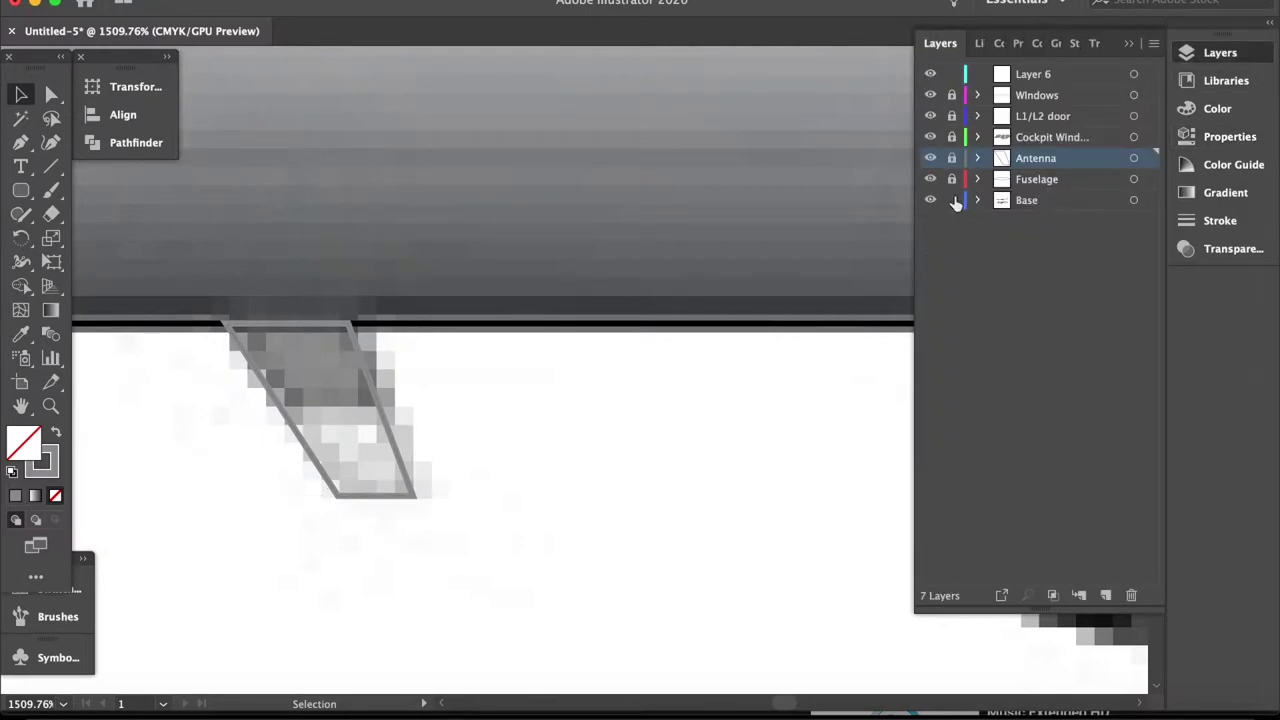
{"action": "left_click", "coordinate": [1036, 179]}
{"action": "left_click", "coordinate": [21, 142]}
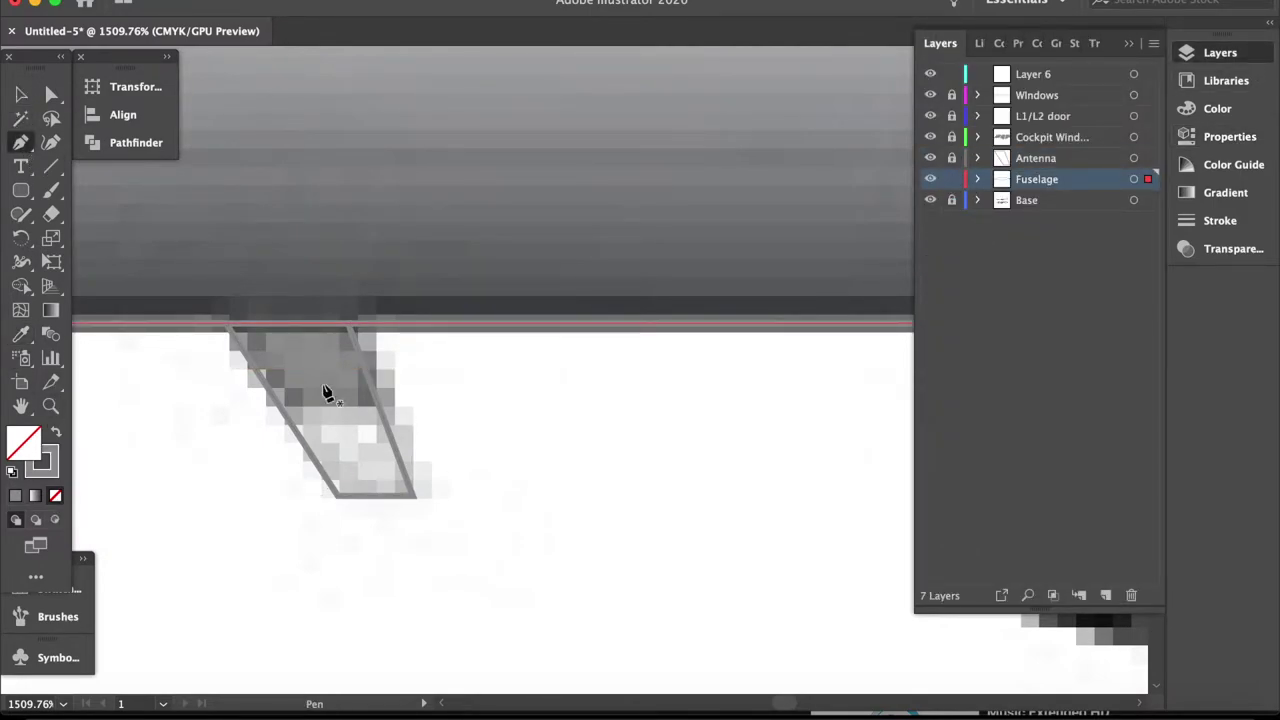
{"action": "left_click", "coordinate": [951, 158]}
{"action": "left_click", "coordinate": [1036, 158]}
{"action": "scroll", "coordinate": [728, 374], "scroll_direction": "down", "scroll_amount": 5}
{"action": "scroll", "coordinate": [728, 374], "scroll_direction": "up", "scroll_amount": 5}
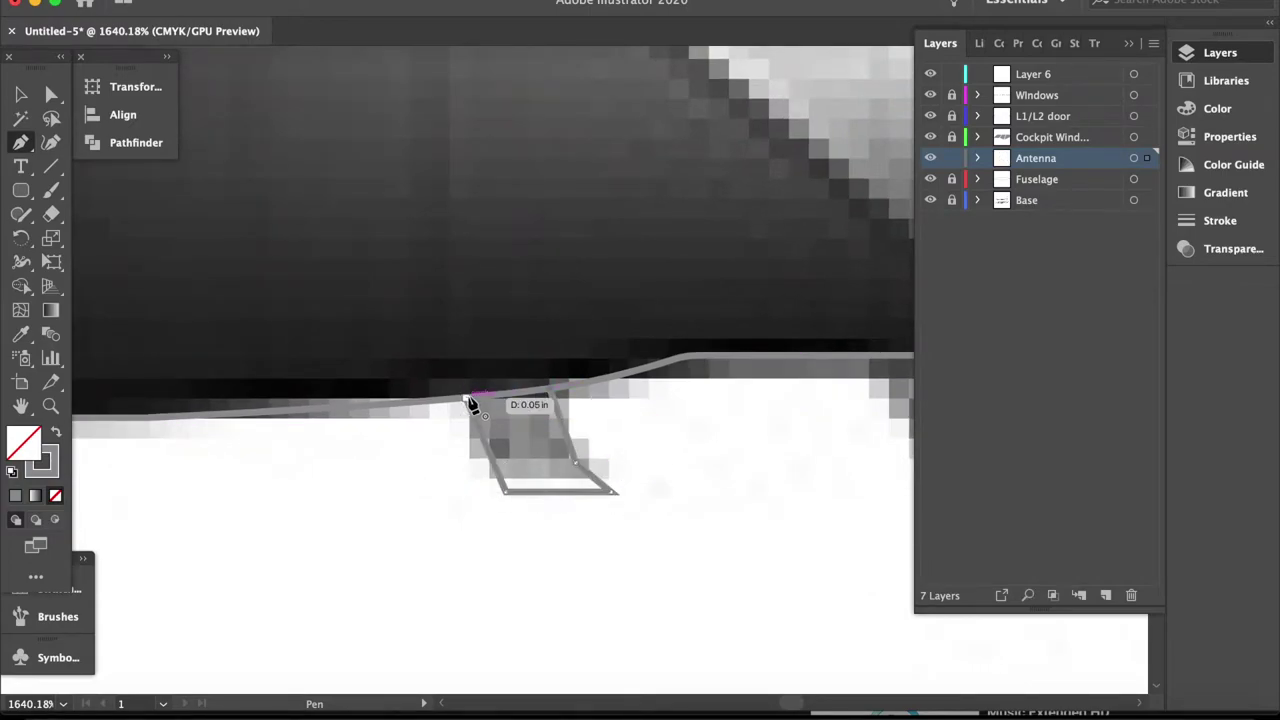
Trace and close the antenna fin outline on the fuselage
{"action": "scroll", "coordinate": [450, 405], "scroll_direction": "right", "scroll_amount": 3}
{"action": "scroll", "coordinate": [613, 434], "scroll_direction": "up", "scroll_amount": 1}
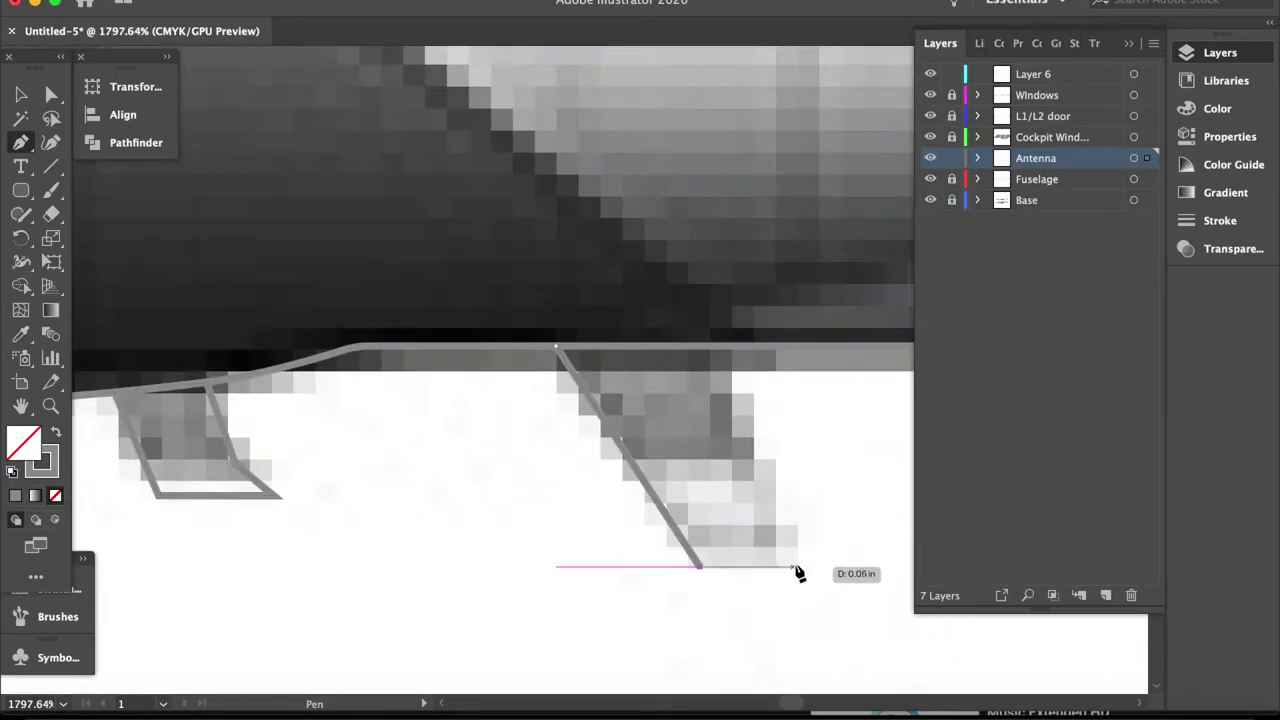
{"action": "scroll", "coordinate": [611, 577], "scroll_direction": "down", "scroll_amount": 5}
{"action": "scroll", "coordinate": [614, 577], "scroll_direction": "up", "scroll_amount": 3}
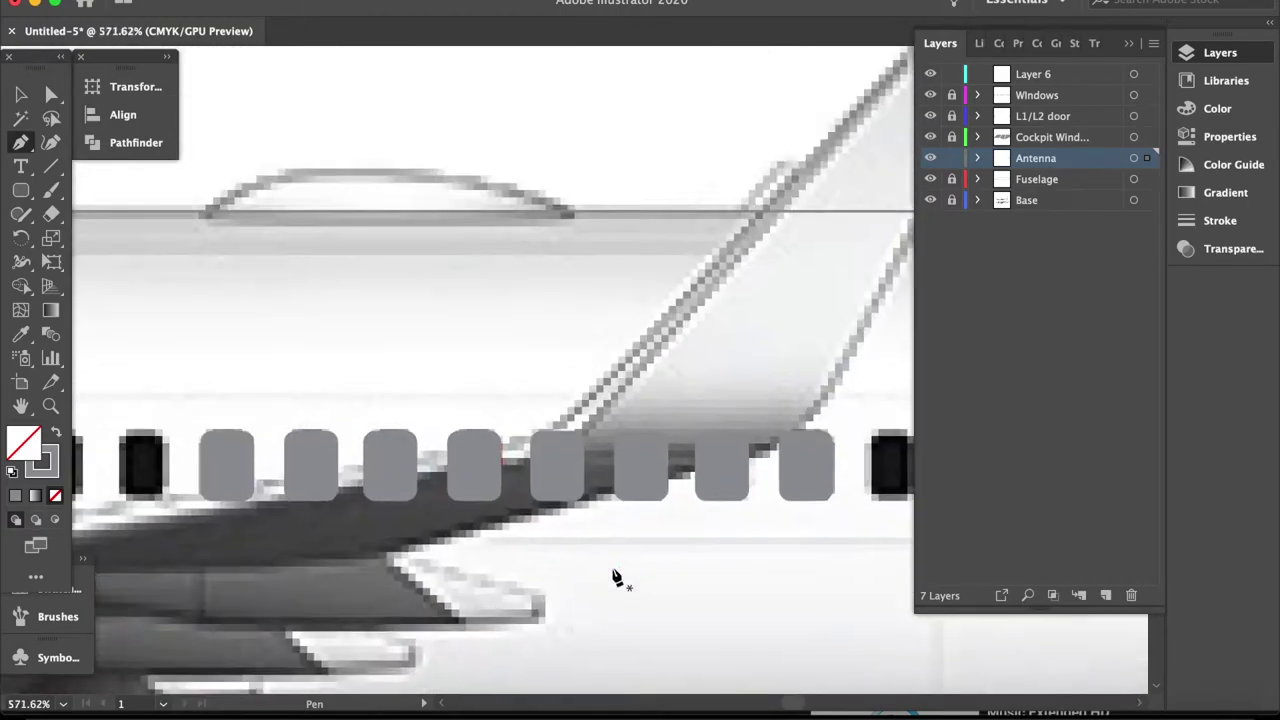
{"action": "scroll", "coordinate": [280, 412], "scroll_direction": "up", "scroll_amount": 2}
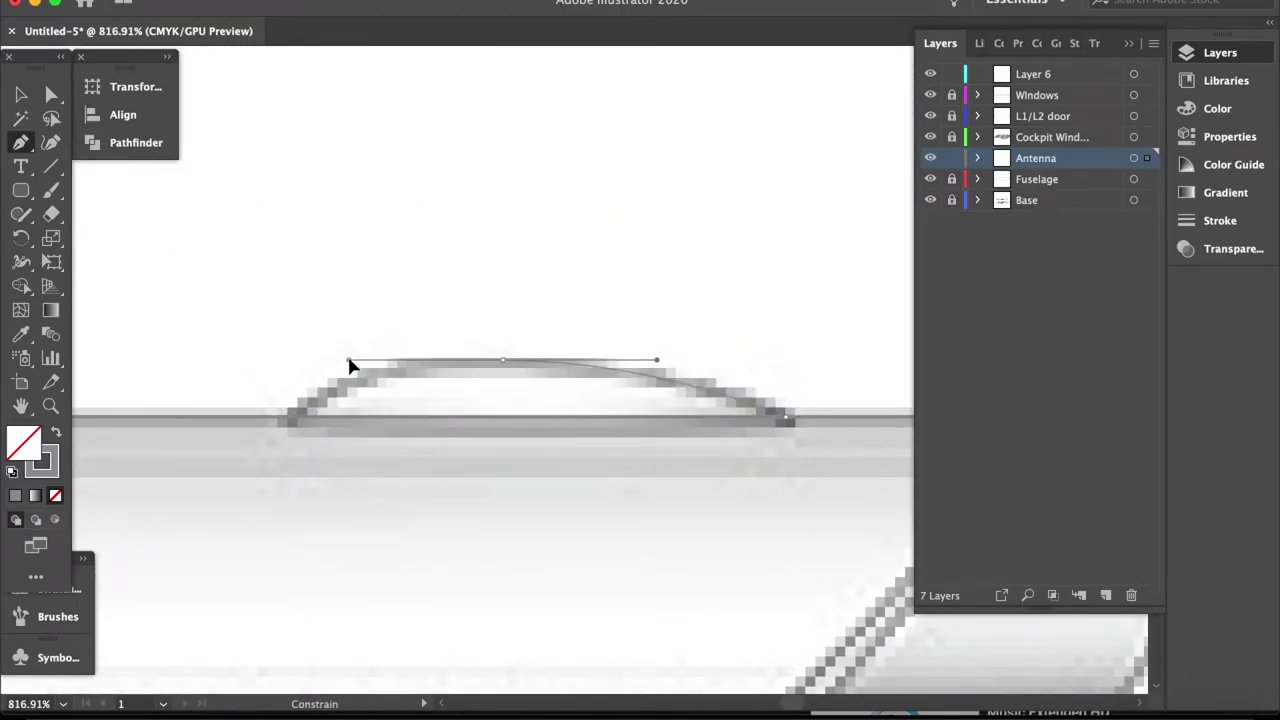
{"action": "scroll", "coordinate": [291, 423], "scroll_direction": "down", "scroll_amount": 1}
{"action": "scroll", "coordinate": [291, 428], "scroll_direction": "right", "scroll_amount": 3}
{"action": "scroll", "coordinate": [511, 374], "scroll_direction": "up", "scroll_amount": 2}
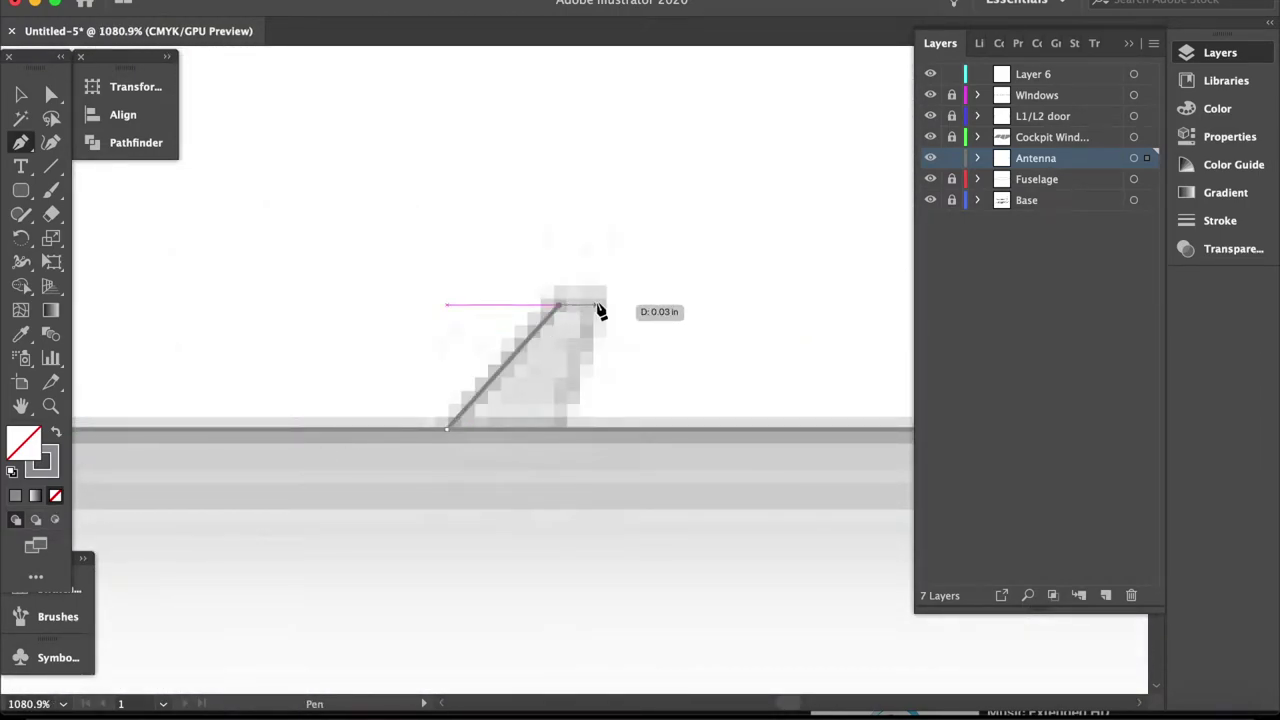
{"action": "left_click", "coordinate": [560, 433]}
{"action": "scroll", "coordinate": [449, 434], "scroll_direction": "down", "scroll_amount": 3}
{"action": "scroll", "coordinate": [449, 434], "scroll_direction": "down", "scroll_amount": 3}
{"action": "scroll", "coordinate": [449, 434], "scroll_direction": "down", "scroll_amount": 2}
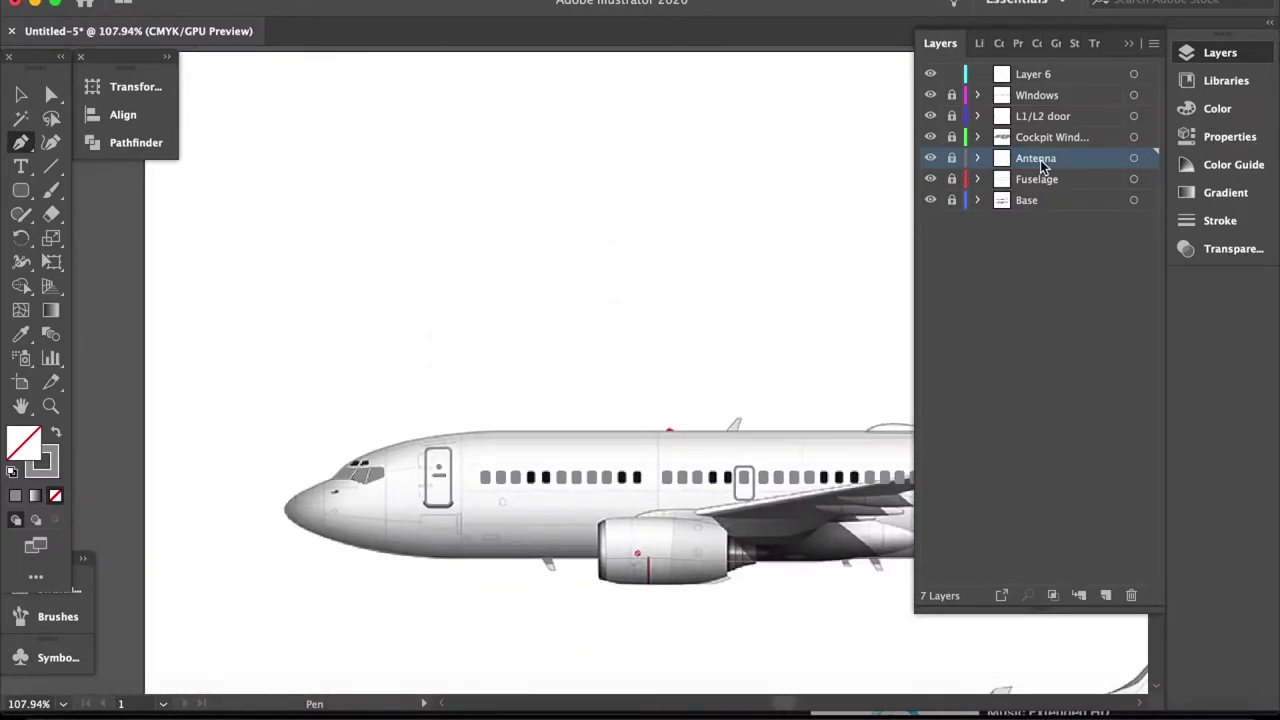
Add a new layer named Beacons
{"action": "key", "text": "ctrl+equal"}
{"action": "type", "text": "Beacons"}
{"action": "key", "text": "Return"}
{"action": "scroll", "coordinate": [806, 434], "scroll_direction": "up", "scroll_amount": 3}
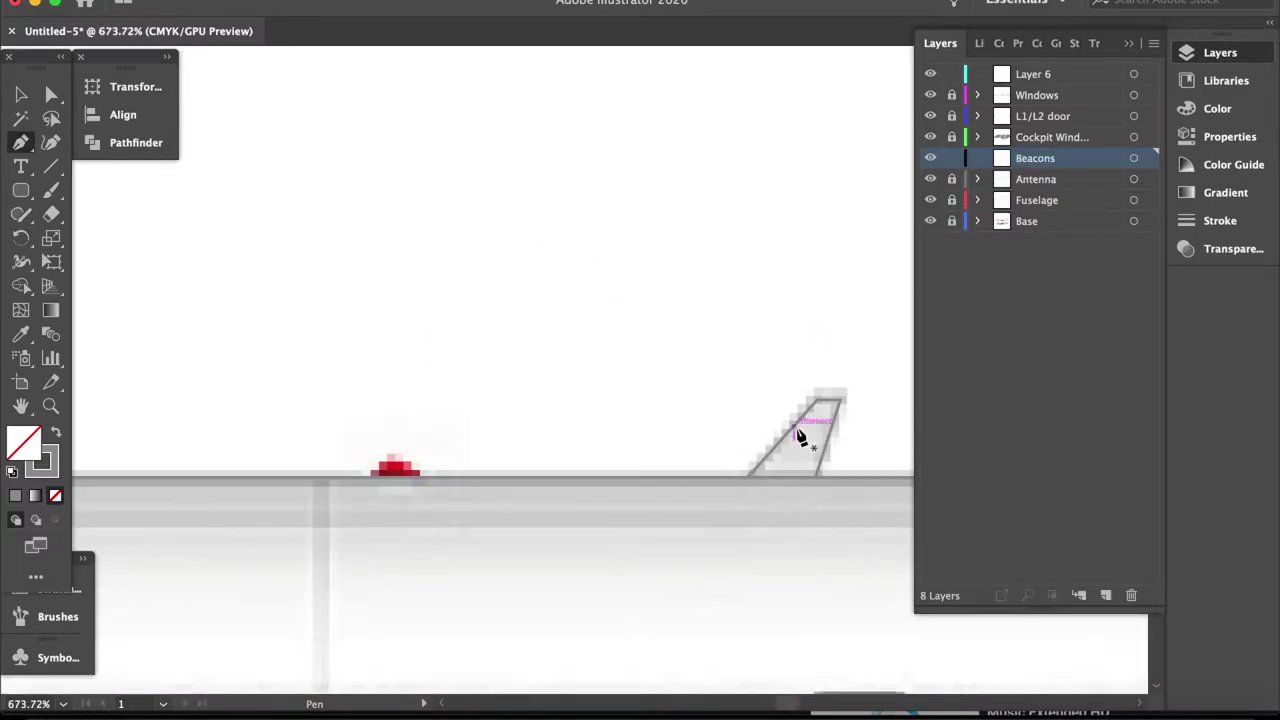
Set the beacon dome's fill to red DD0E0E in the Color Picker
{"action": "scroll", "coordinate": [600, 513], "scroll_direction": "up", "scroll_amount": 5}
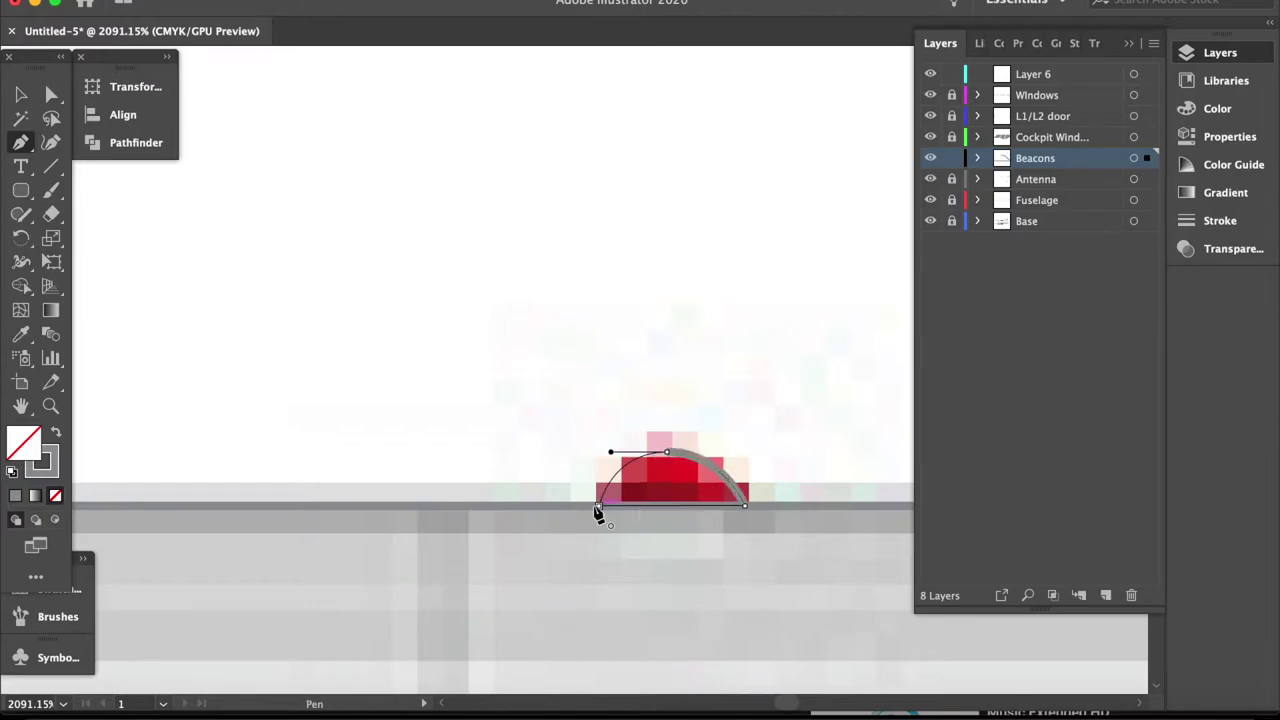
{"action": "left_click_drag", "start_coordinate": [661, 263], "coordinate": [661, 222]}
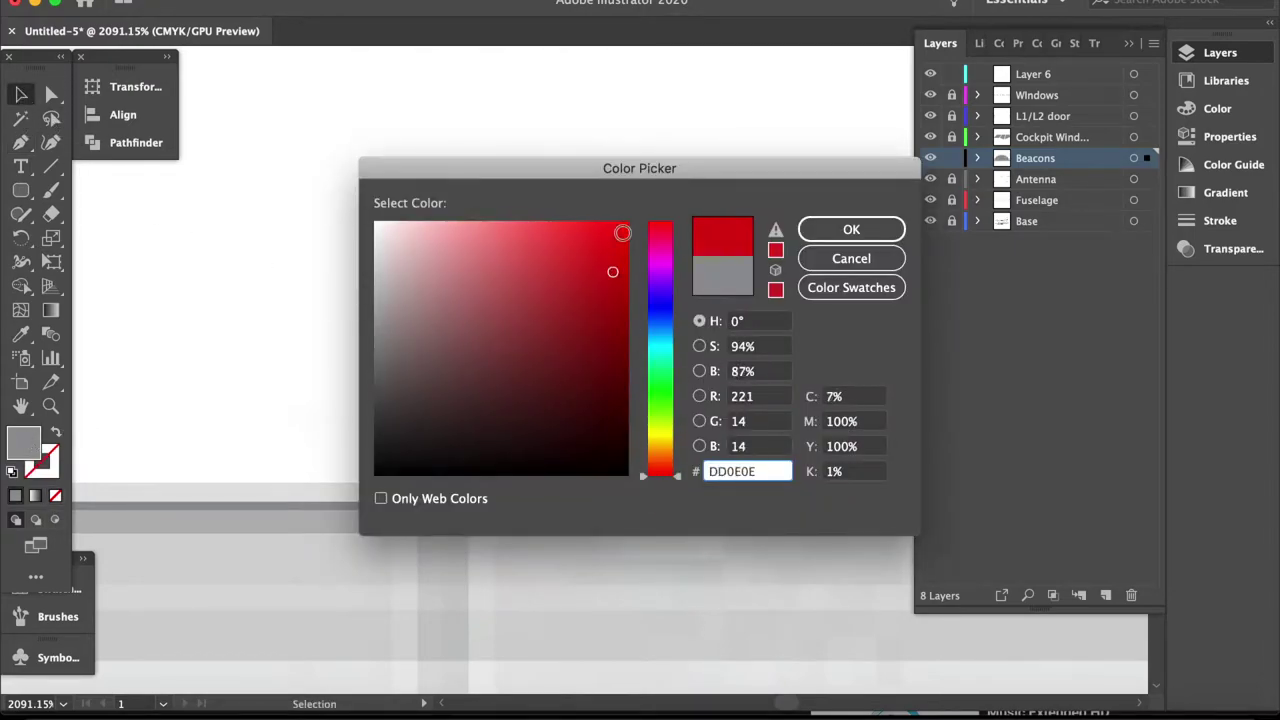
{"action": "left_click_drag", "start_coordinate": [614, 272], "coordinate": [628, 221]}
{"action": "left_click", "coordinate": [851, 229]}
Select all Antenna layer artwork and set its fill to 000000 in the Color Picker
{"action": "scroll", "coordinate": [735, 500], "scroll_direction": "down", "scroll_amount": 5}
{"action": "scroll", "coordinate": [840, 666], "scroll_direction": "up", "scroll_amount": 1}
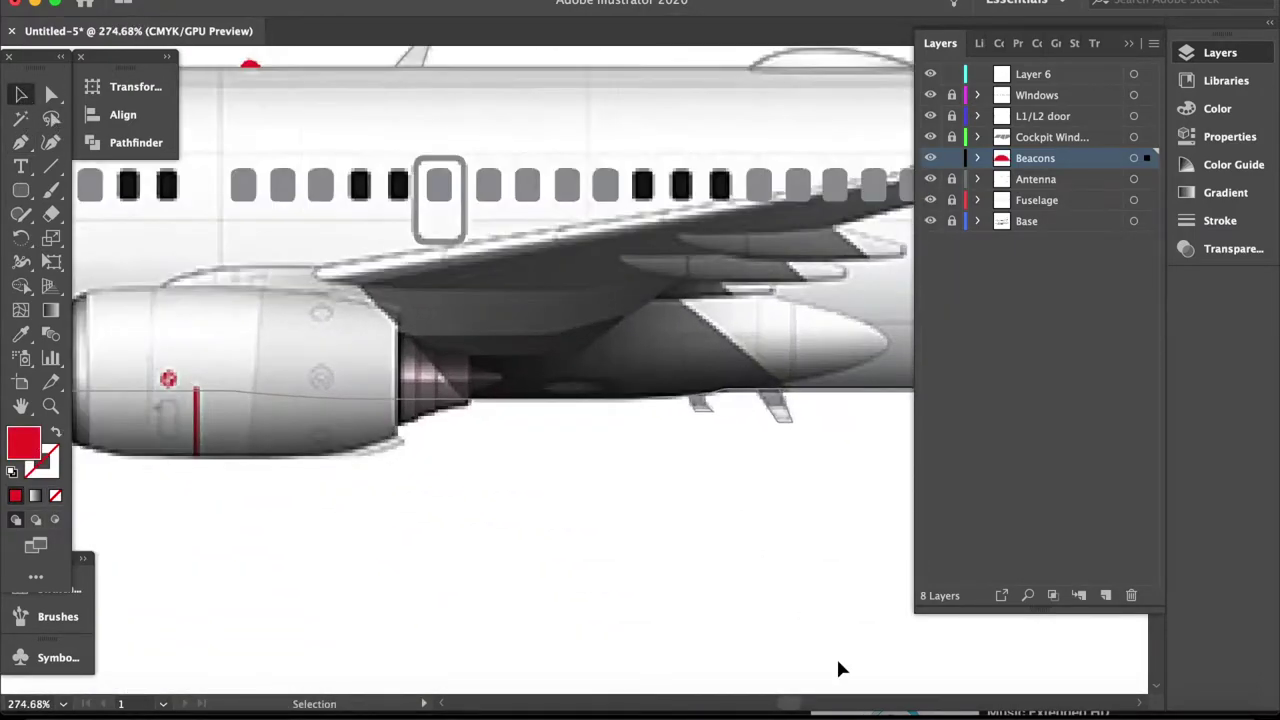
{"action": "scroll", "coordinate": [786, 646], "scroll_direction": "down", "scroll_amount": 2}
{"action": "scroll", "coordinate": [786, 646], "scroll_direction": "down", "scroll_amount": 2}
{"action": "scroll", "coordinate": [505, 615], "scroll_direction": "up", "scroll_amount": 2}
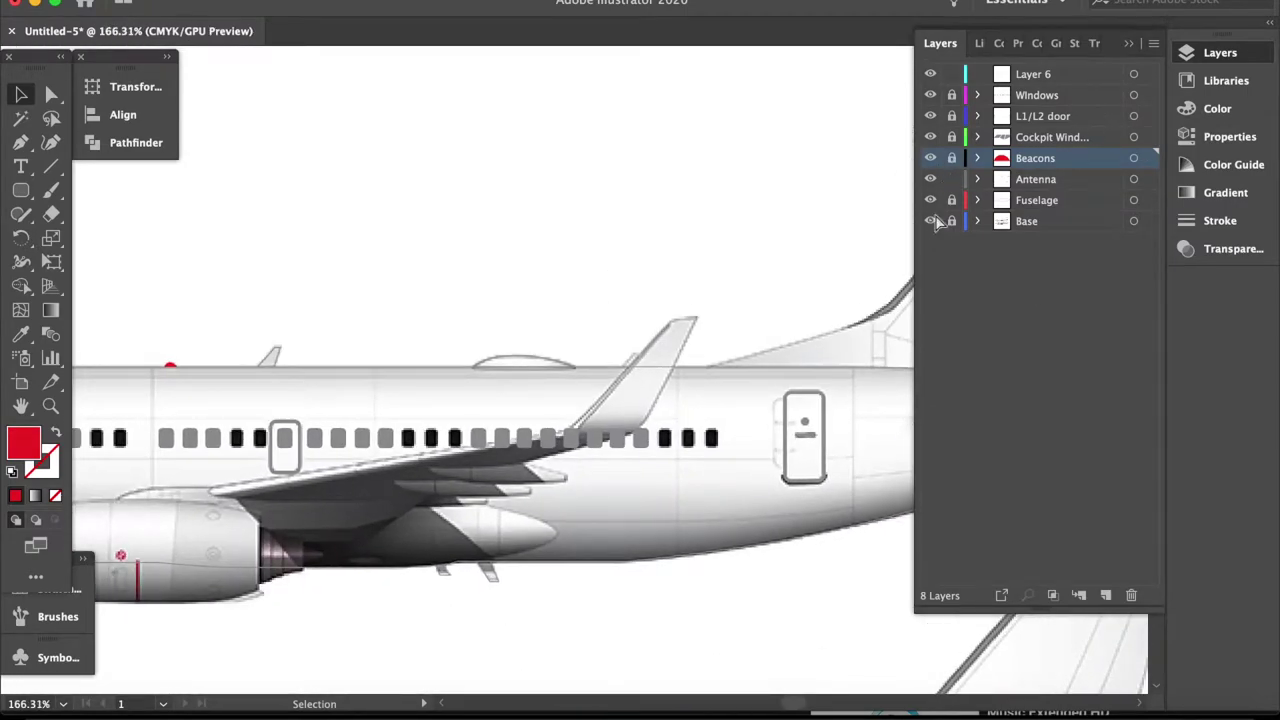
{"action": "left_click", "coordinate": [1133, 179]}
{"action": "double_click", "coordinate": [24, 442]}
{"action": "type", "text": "000000"}
{"action": "key", "text": "Return"}
Apply black from the fill swatches to the antenna shapes, then deselect them
{"action": "scroll", "coordinate": [595, 208], "scroll_direction": "down", "scroll_amount": 2}
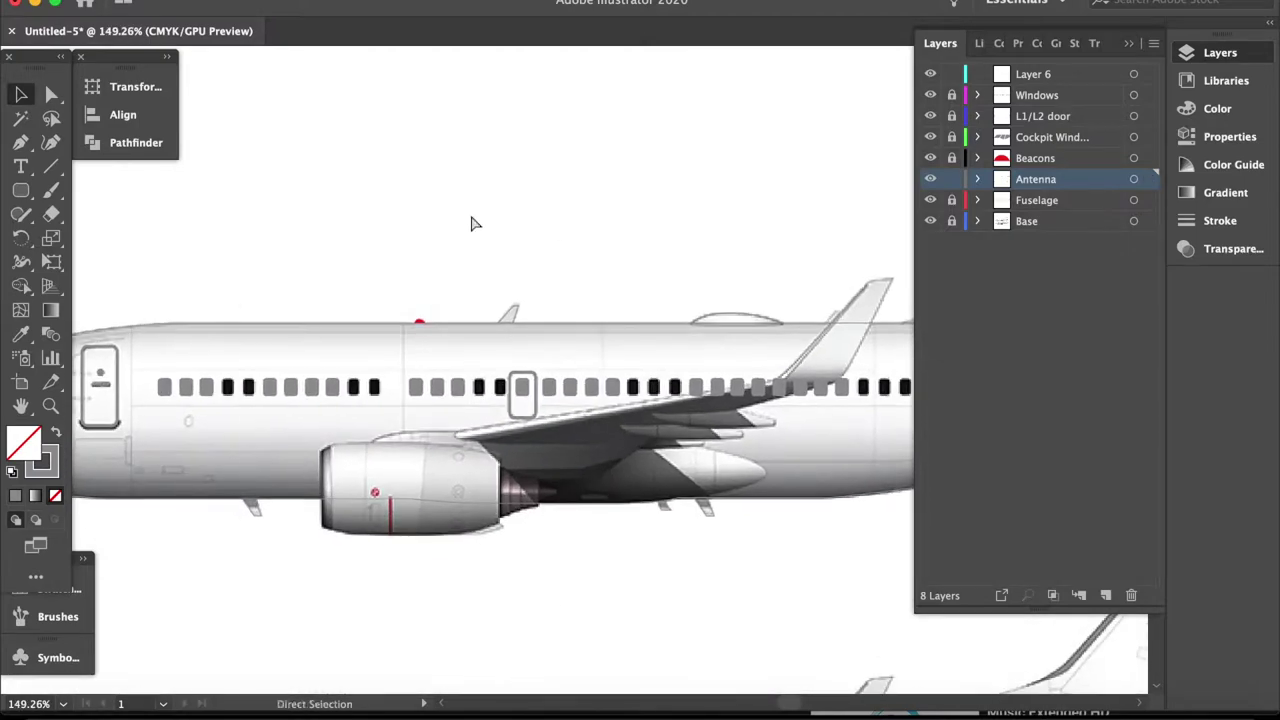
{"action": "left_click", "coordinate": [851, 229]}
{"action": "left_click", "coordinate": [1229, 136]}
{"action": "left_click", "coordinate": [934, 262]}
{"action": "left_click", "coordinate": [762, 340]}
{"action": "left_click", "coordinate": [616, 207]}
Rename Layer 6 to Tail in the Layers panel
{"action": "scroll", "coordinate": [616, 208], "scroll_direction": "right", "scroll_amount": 3}
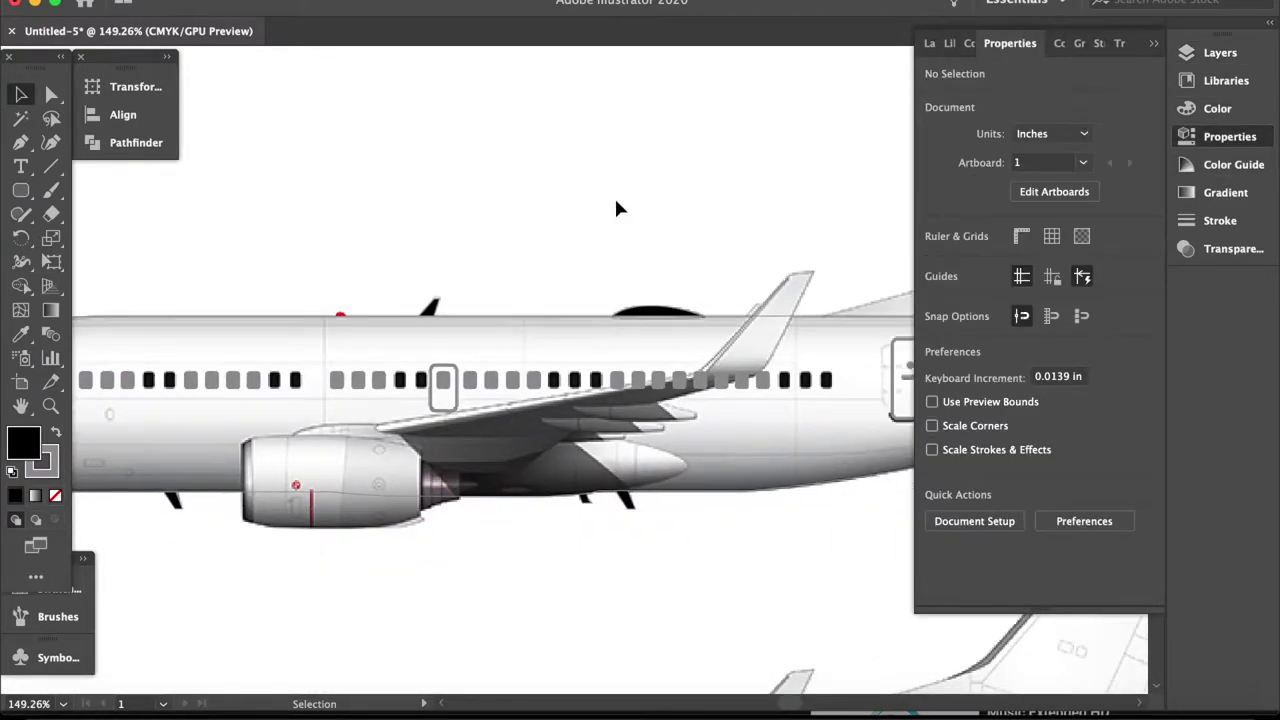
{"action": "scroll", "coordinate": [668, 286], "scroll_direction": "up", "scroll_amount": 3}
{"action": "left_click", "coordinate": [1226, 80]}
{"action": "left_click", "coordinate": [1222, 52]}
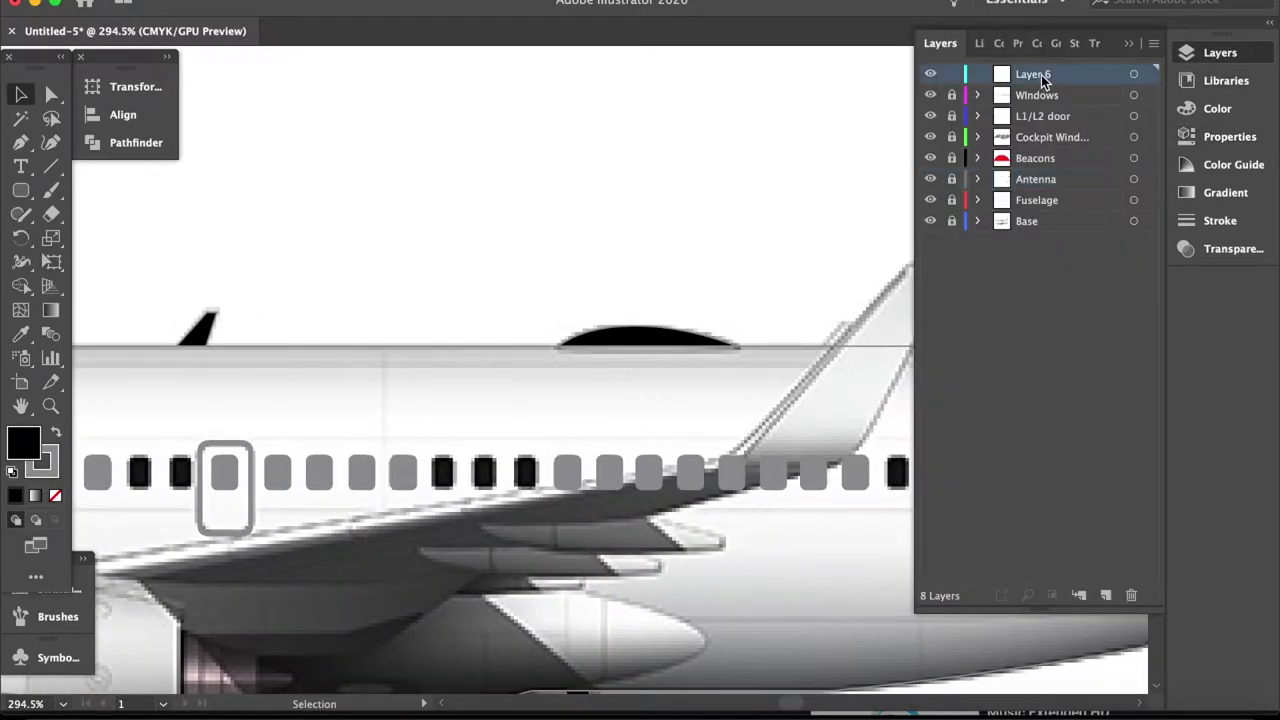
{"action": "key", "text": "Return"}
{"action": "scroll", "coordinate": [814, 177], "scroll_direction": "right", "scroll_amount": 5}
Pen-trace the tail's leading edge with curved anchors up to its top-right corner
{"action": "scroll", "coordinate": [814, 177], "scroll_direction": "down", "scroll_amount": 2}
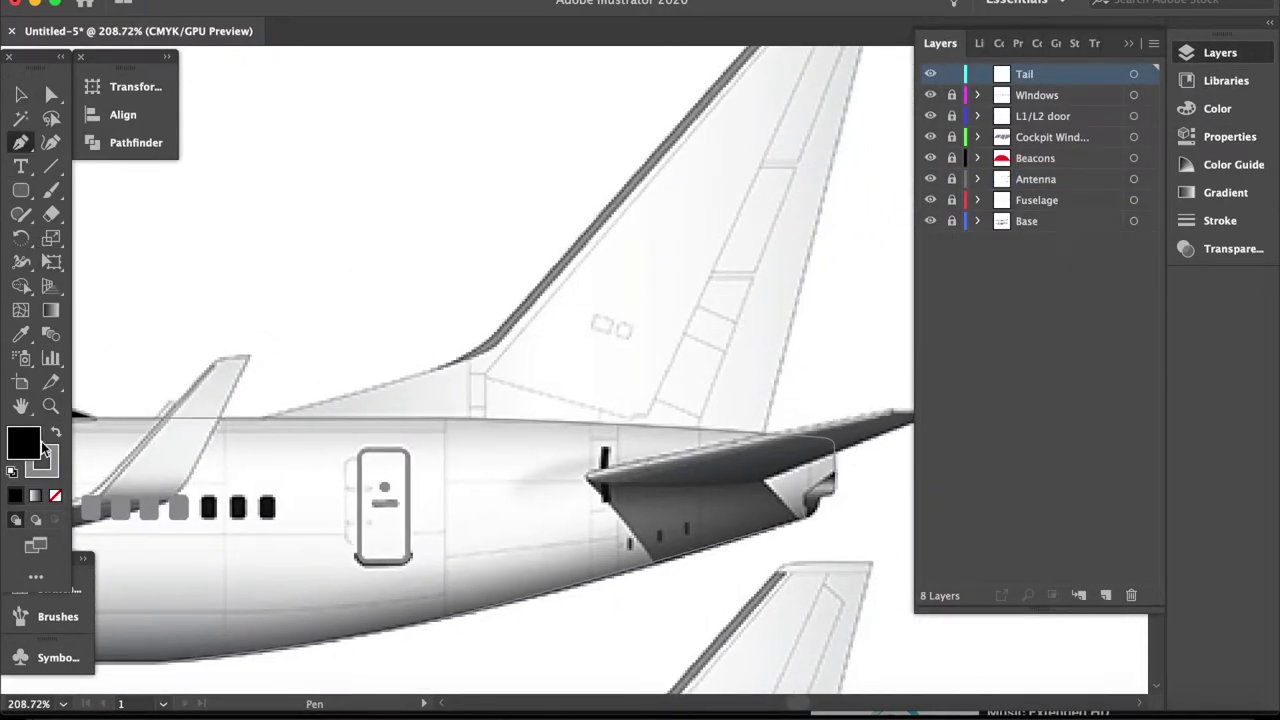
{"action": "left_click", "coordinate": [258, 428]}
{"action": "scroll", "coordinate": [274, 420], "scroll_direction": "up", "scroll_amount": 2}
{"action": "scroll", "coordinate": [300, 410], "scroll_direction": "up", "scroll_amount": 2}
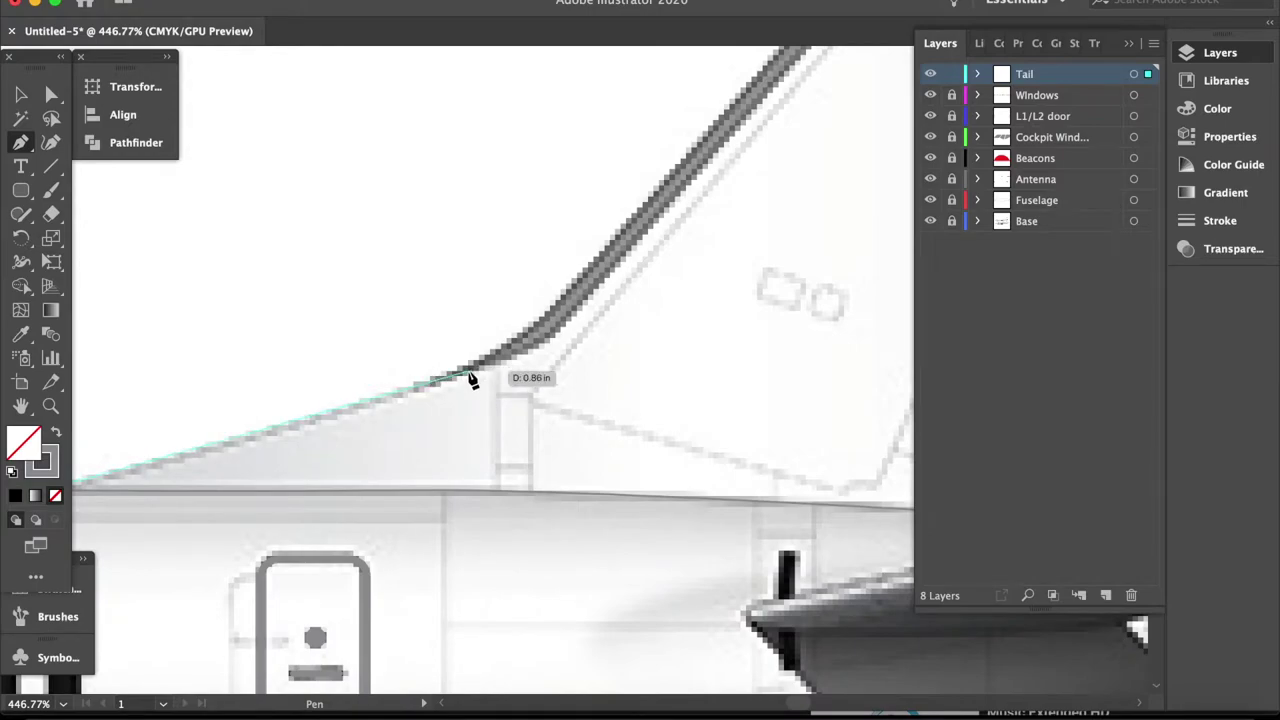
{"action": "left_click_drag", "start_coordinate": [620, 235], "coordinate": [437, 386]}
{"action": "left_click", "coordinate": [186, 486]}
{"action": "left_click", "coordinate": [482, 381]}
{"action": "scroll", "coordinate": [488, 378], "scroll_direction": "down", "scroll_amount": 1}
{"action": "left_click_drag", "start_coordinate": [540, 345], "coordinate": [602, 298]}
{"action": "scroll", "coordinate": [610, 292], "scroll_direction": "up", "scroll_amount": 5}
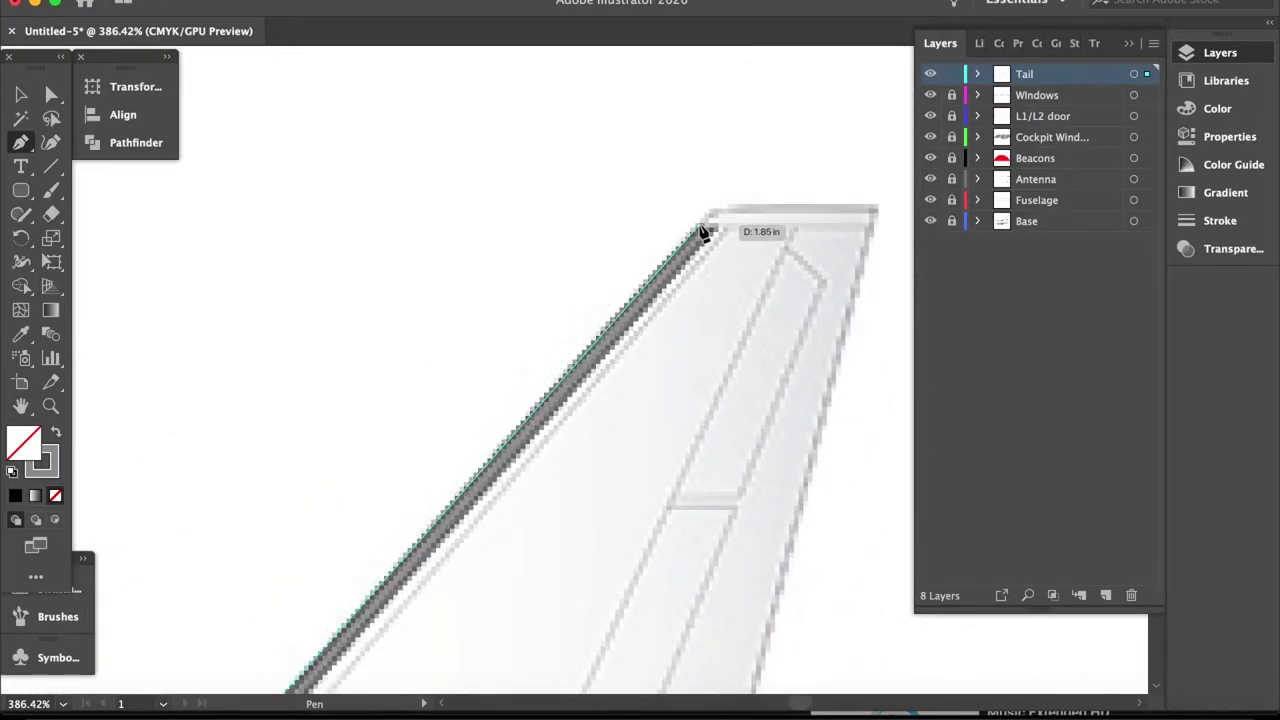
{"action": "scroll", "coordinate": [703, 232], "scroll_direction": "up", "scroll_amount": 5}
{"action": "left_click", "coordinate": [894, 271]}
{"action": "scroll", "coordinate": [894, 271], "scroll_direction": "down", "scroll_amount": 3}
{"action": "scroll", "coordinate": [830, 380], "scroll_direction": "down", "scroll_amount": 5}
Continue the tail outline with anchors along the lower trailing edge and bottom edge
{"action": "left_click", "coordinate": [778, 449]}
{"action": "scroll", "coordinate": [600, 455], "scroll_direction": "left", "scroll_amount": 2}
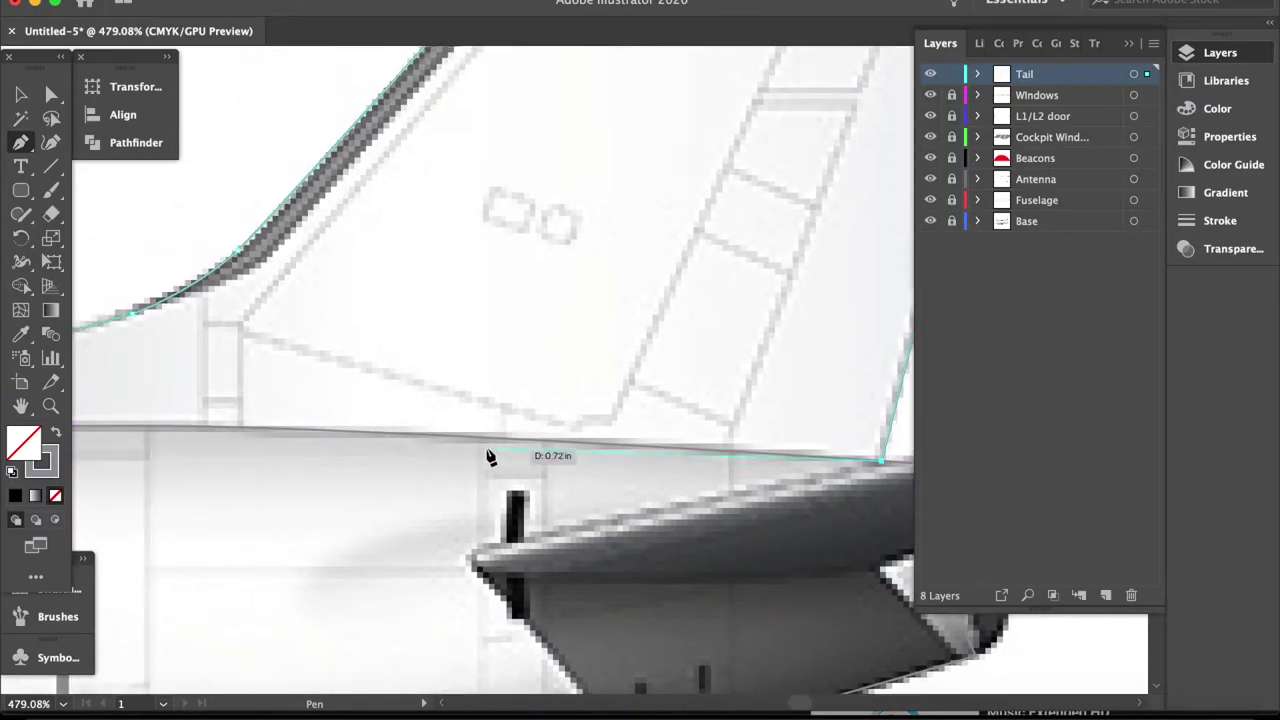
{"action": "scroll", "coordinate": [323, 317], "scroll_direction": "up", "scroll_amount": 3}
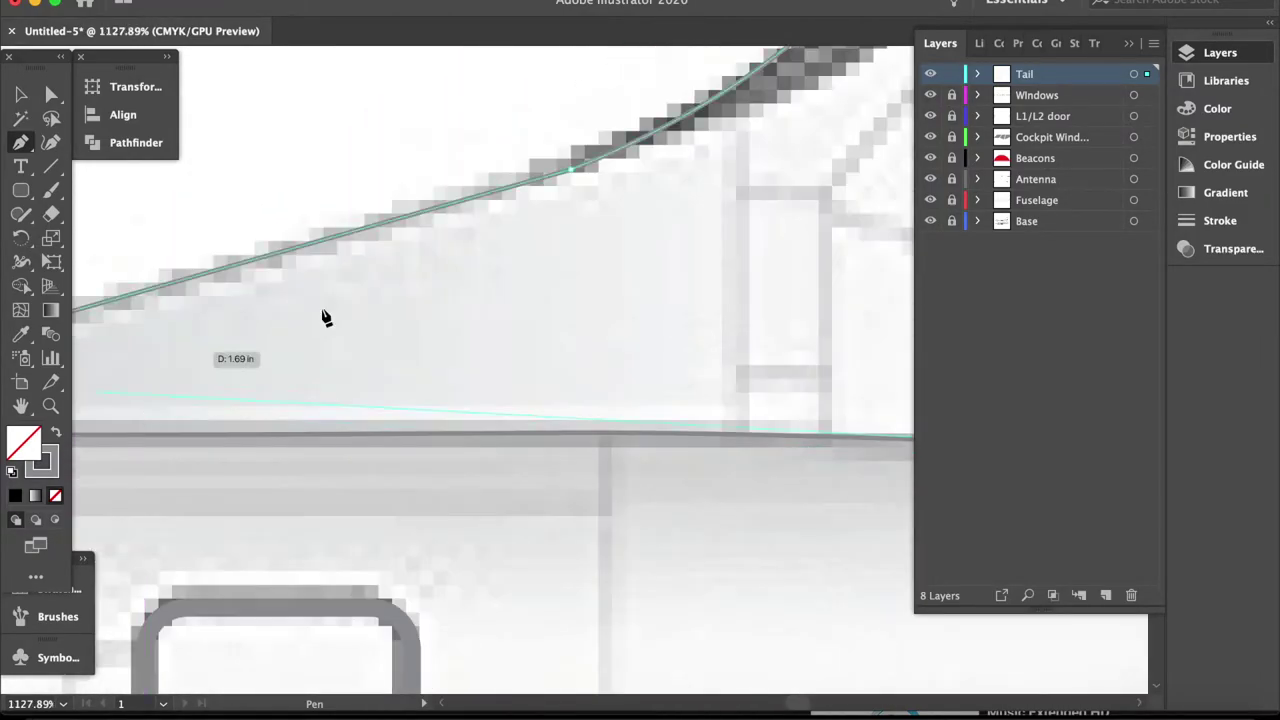
{"action": "scroll", "coordinate": [551, 529], "scroll_direction": "up", "scroll_amount": 2}
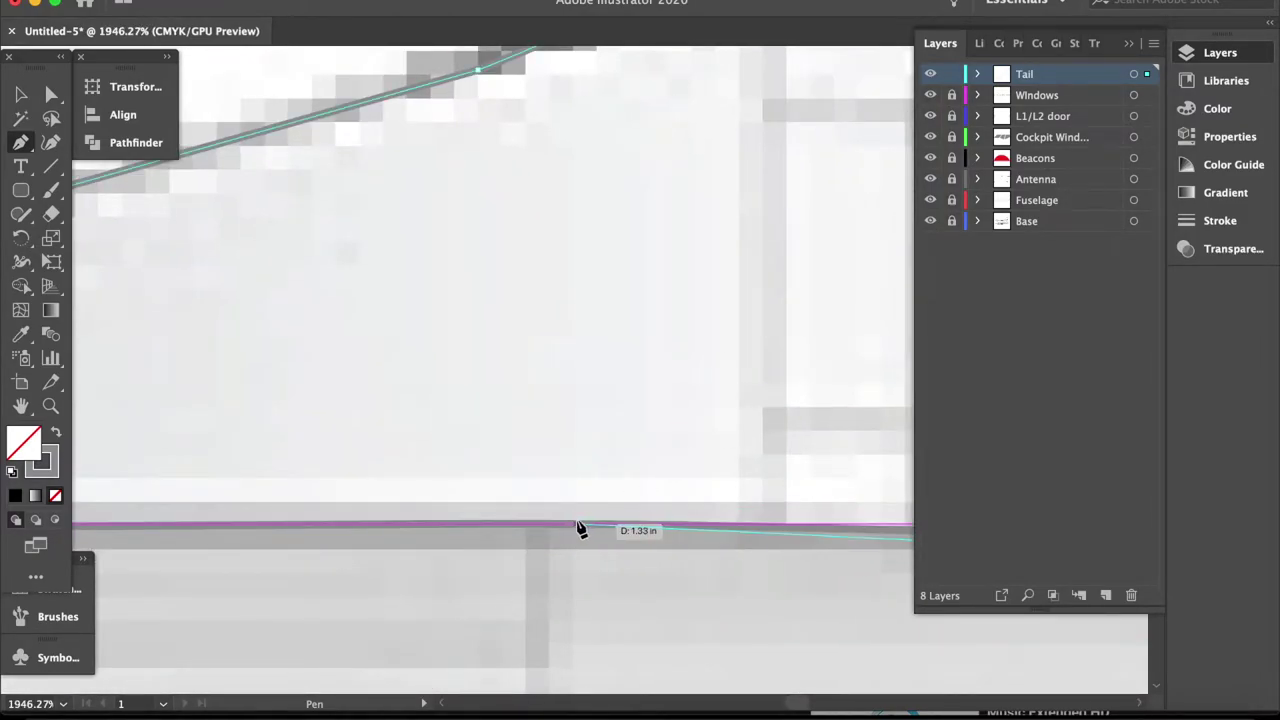
{"action": "scroll", "coordinate": [580, 528], "scroll_direction": "down", "scroll_amount": 3}
{"action": "left_click", "coordinate": [495, 528]}
{"action": "left_click", "coordinate": [257, 534]}
{"action": "scroll", "coordinate": [200, 520], "scroll_direction": "left", "scroll_amount": 3}
{"action": "scroll", "coordinate": [140, 505], "scroll_direction": "down", "scroll_amount": 1}
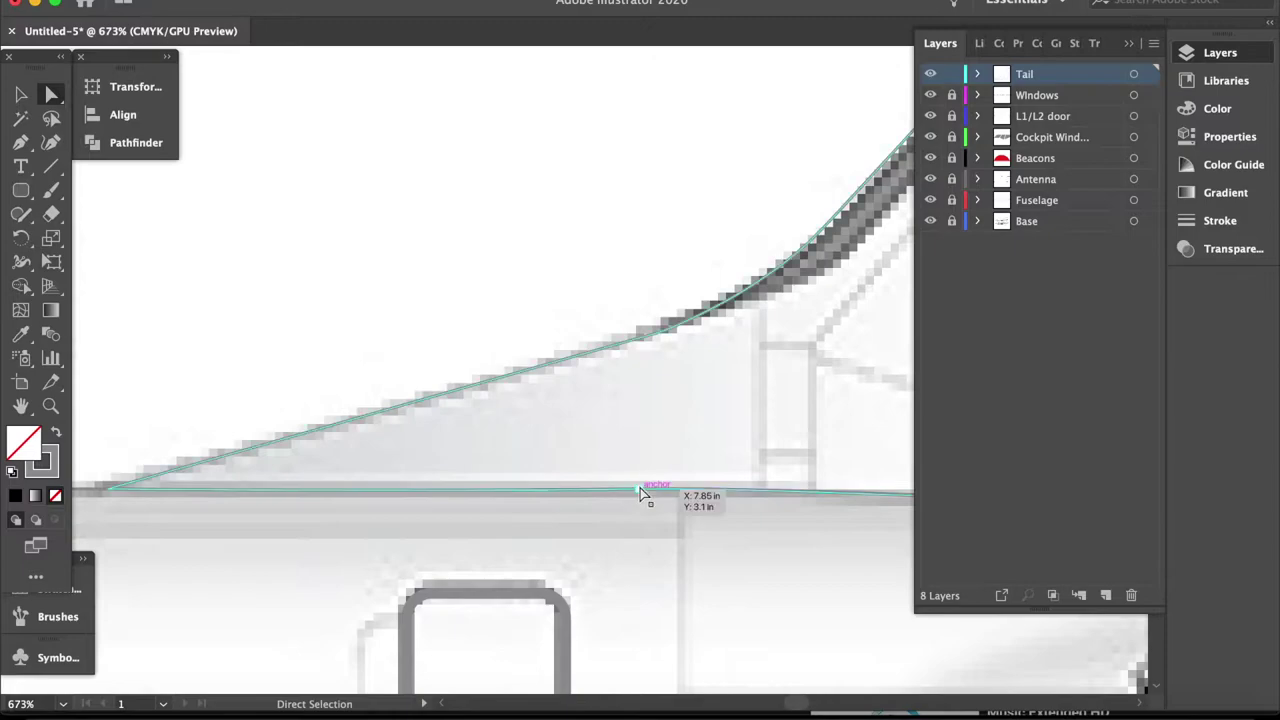
{"action": "scroll", "coordinate": [390, 484], "scroll_direction": "up", "scroll_amount": 4}
{"action": "scroll", "coordinate": [400, 514], "scroll_direction": "down", "scroll_amount": 3}
{"action": "scroll", "coordinate": [400, 514], "scroll_direction": "down", "scroll_amount": 4}
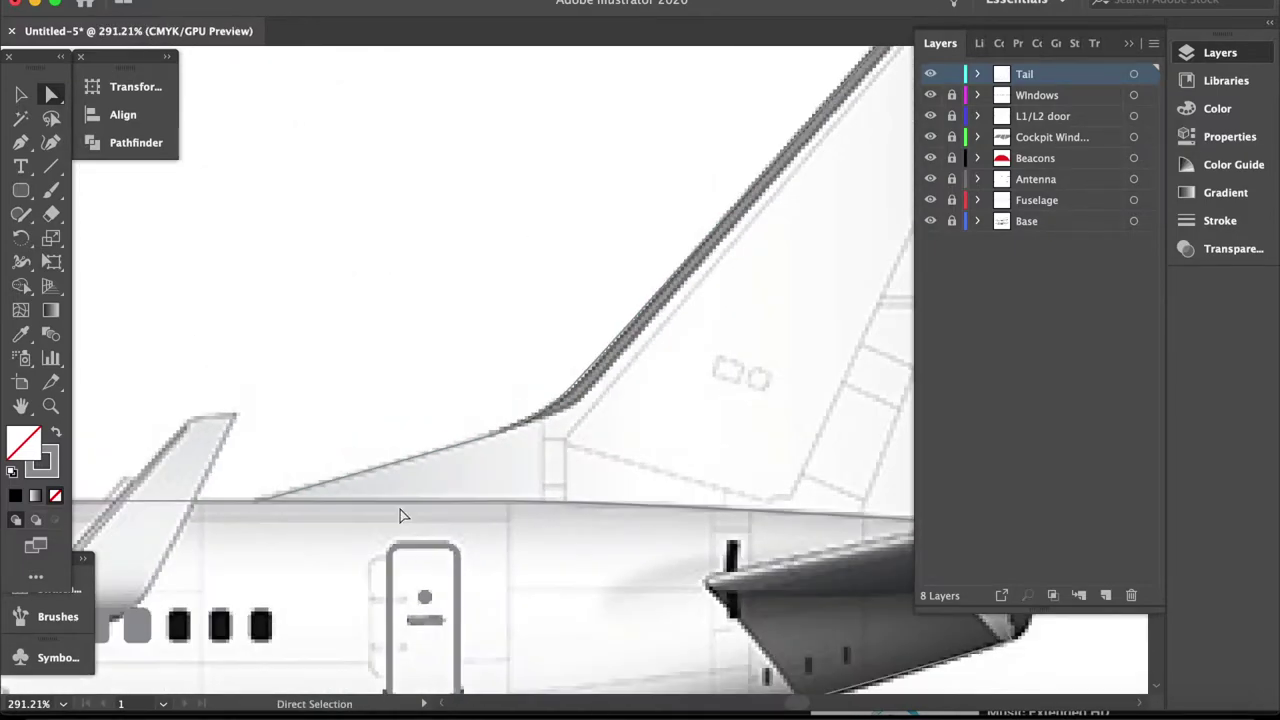
{"action": "scroll", "coordinate": [400, 514], "scroll_direction": "down", "scroll_amount": 1}
Add two new layers at the top of the layer stack
{"action": "left_click", "coordinate": [1105, 595]}
{"action": "key", "text": "ctrl+l"}
{"action": "scroll", "coordinate": [600, 165], "scroll_direction": "up", "scroll_amount": 5}
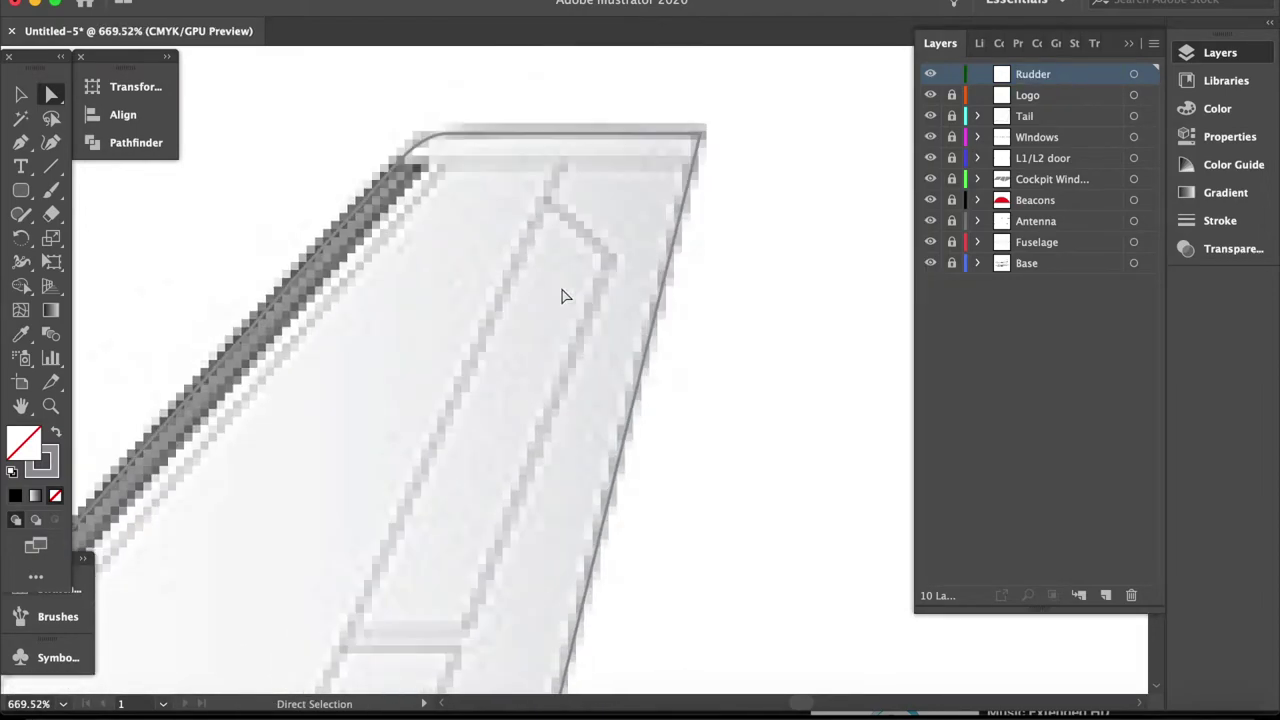
Trace two rudder panel lines with Pen-tool anchors on the Rudder layer
{"action": "left_click", "coordinate": [745, 299]}
{"action": "left_click", "coordinate": [483, 298]}
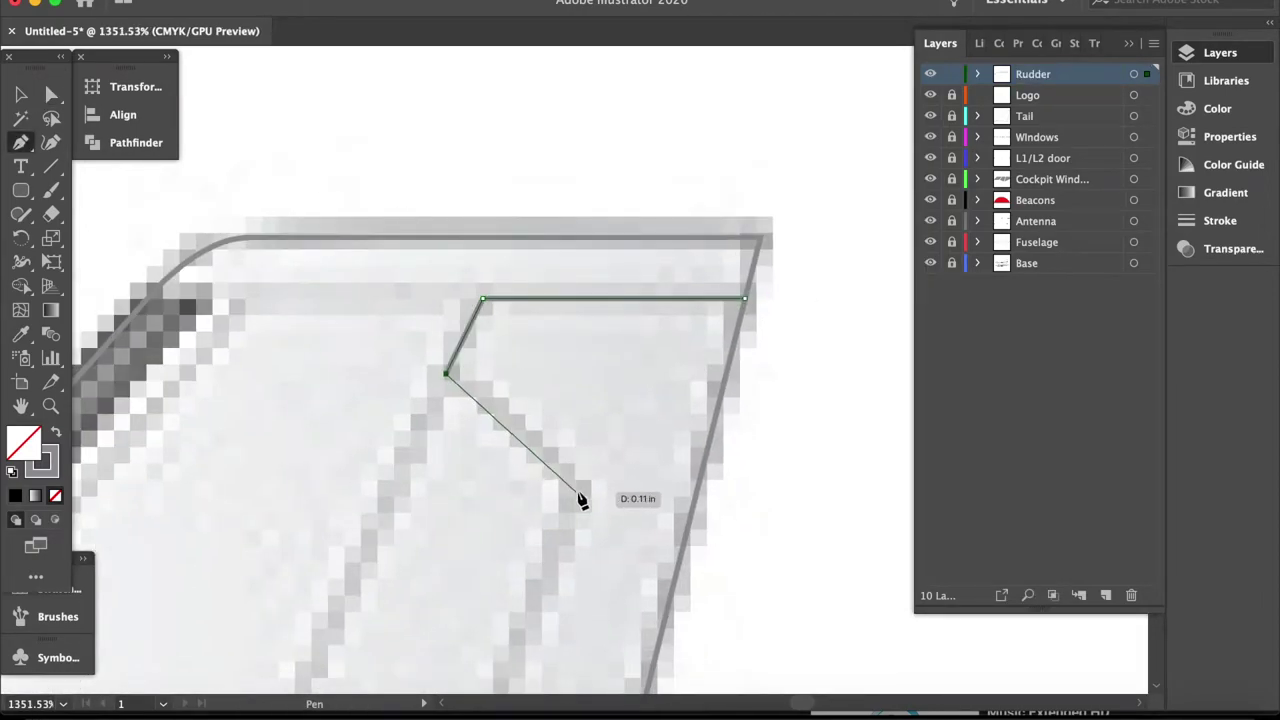
{"action": "scroll", "coordinate": [583, 500], "scroll_direction": "down", "scroll_amount": 3}
{"action": "scroll", "coordinate": [628, 289], "scroll_direction": "down", "scroll_amount": 2}
{"action": "scroll", "coordinate": [628, 270], "scroll_direction": "up", "scroll_amount": 5}
{"action": "left_click", "coordinate": [630, 248]}
{"action": "left_click", "coordinate": [452, 248]}
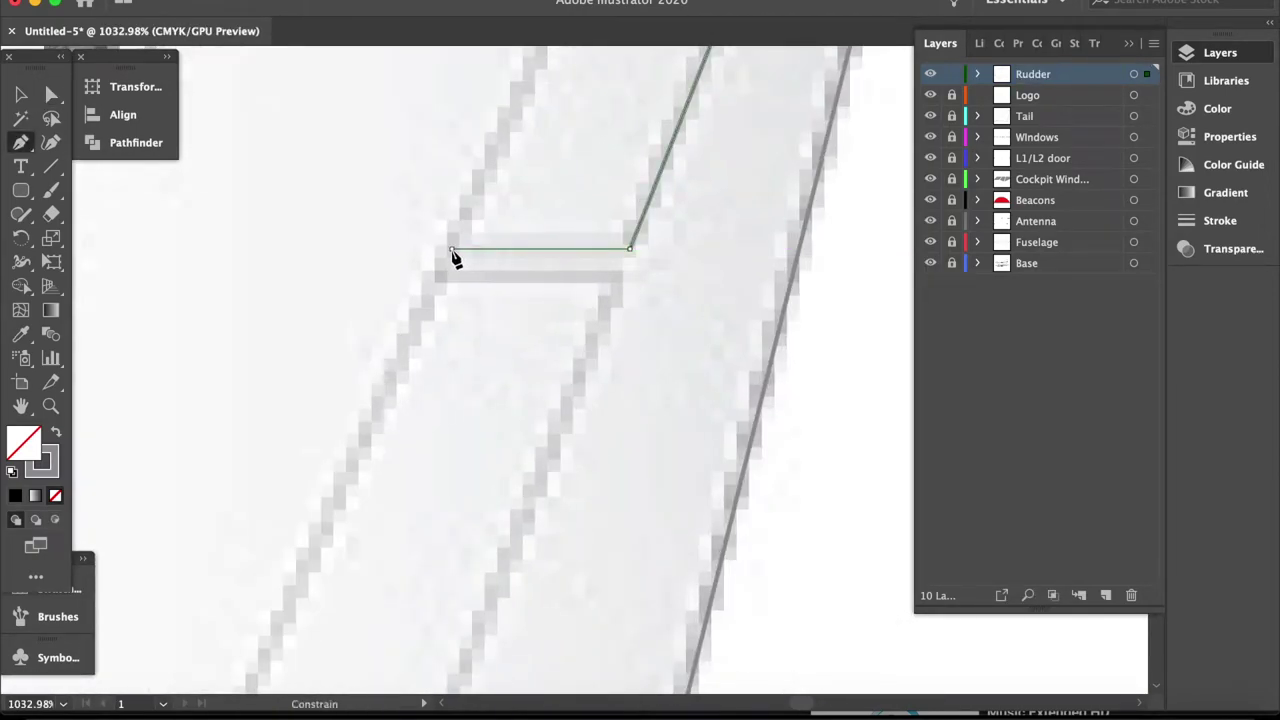
{"action": "scroll", "coordinate": [622, 290], "scroll_direction": "down", "scroll_amount": 1}
{"action": "scroll", "coordinate": [549, 323], "scroll_direction": "up", "scroll_amount": 2}
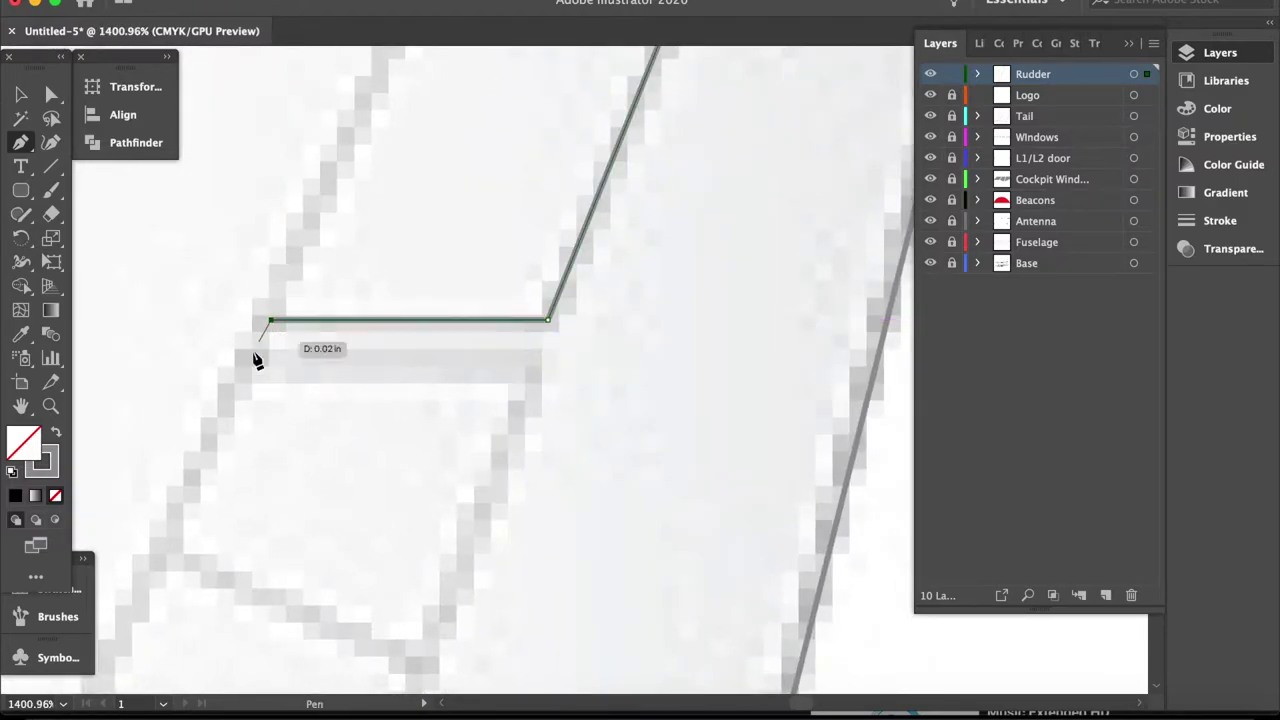
Place the final anchor at the rudder's bottom edge and finish the path
{"action": "scroll", "coordinate": [505, 377], "scroll_direction": "down", "scroll_amount": 2}
{"action": "scroll", "coordinate": [517, 363], "scroll_direction": "down", "scroll_amount": 2}
{"action": "scroll", "coordinate": [886, 437], "scroll_direction": "up", "scroll_amount": 2}
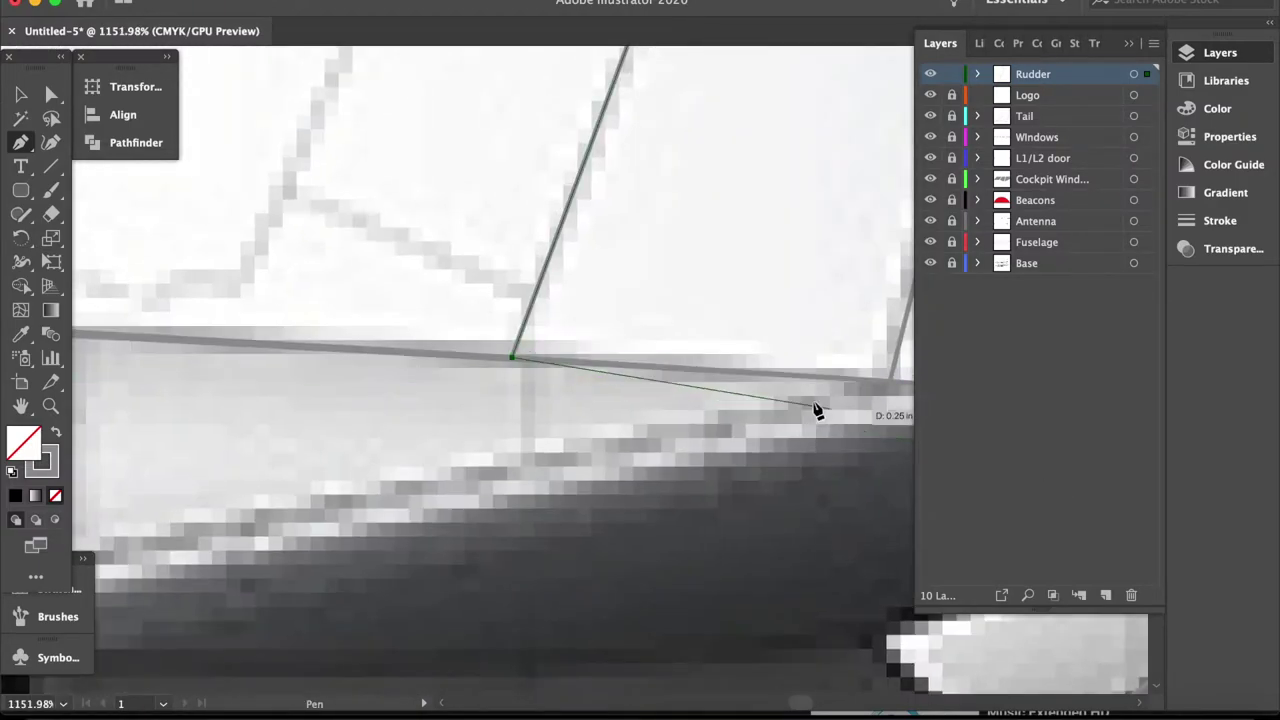
{"action": "scroll", "coordinate": [800, 410], "scroll_direction": "up", "scroll_amount": 2}
{"action": "left_click", "coordinate": [788, 386]}
{"action": "scroll", "coordinate": [361, 293], "scroll_direction": "down", "scroll_amount": 5}
{"action": "scroll", "coordinate": [393, 267], "scroll_direction": "down", "scroll_amount": 2}
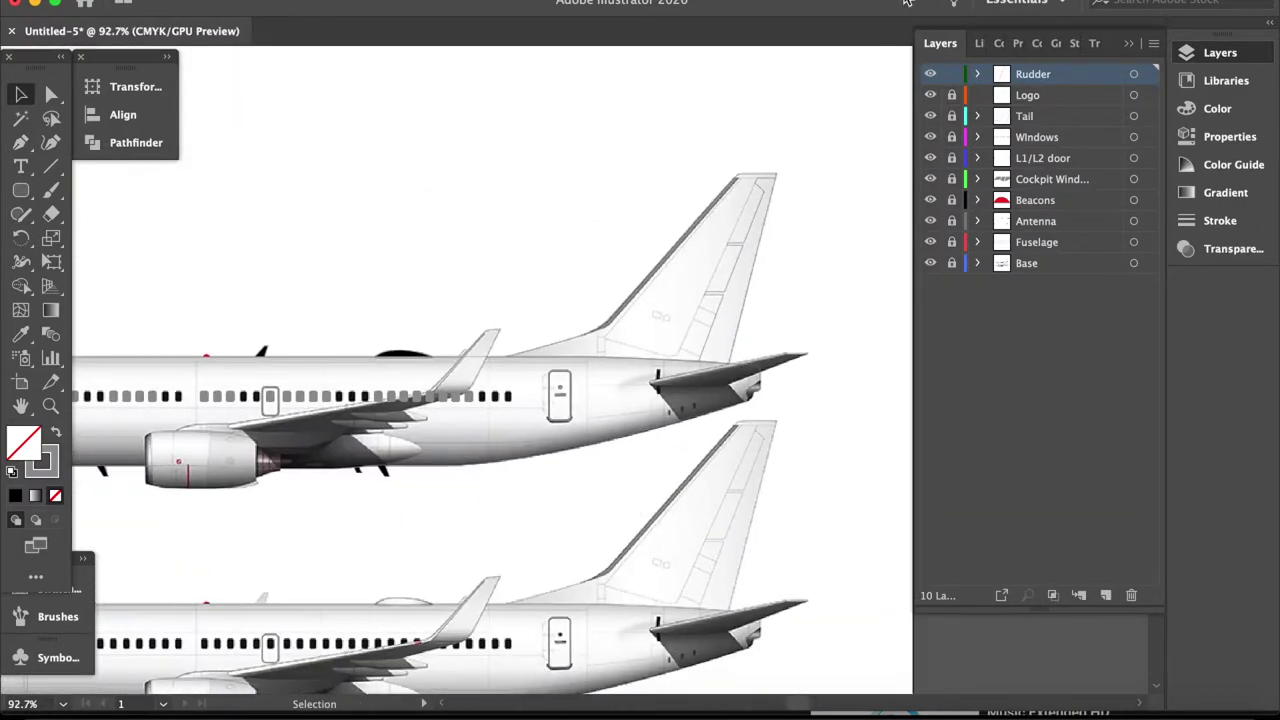
{"action": "key", "text": "v"}
{"action": "left_click", "coordinate": [1013, 114]}
Add a new layer above Tail and name it for the tail's leading edge
{"action": "key", "text": "ctrl+l"}
{"action": "double_click", "coordinate": [1044, 117]}
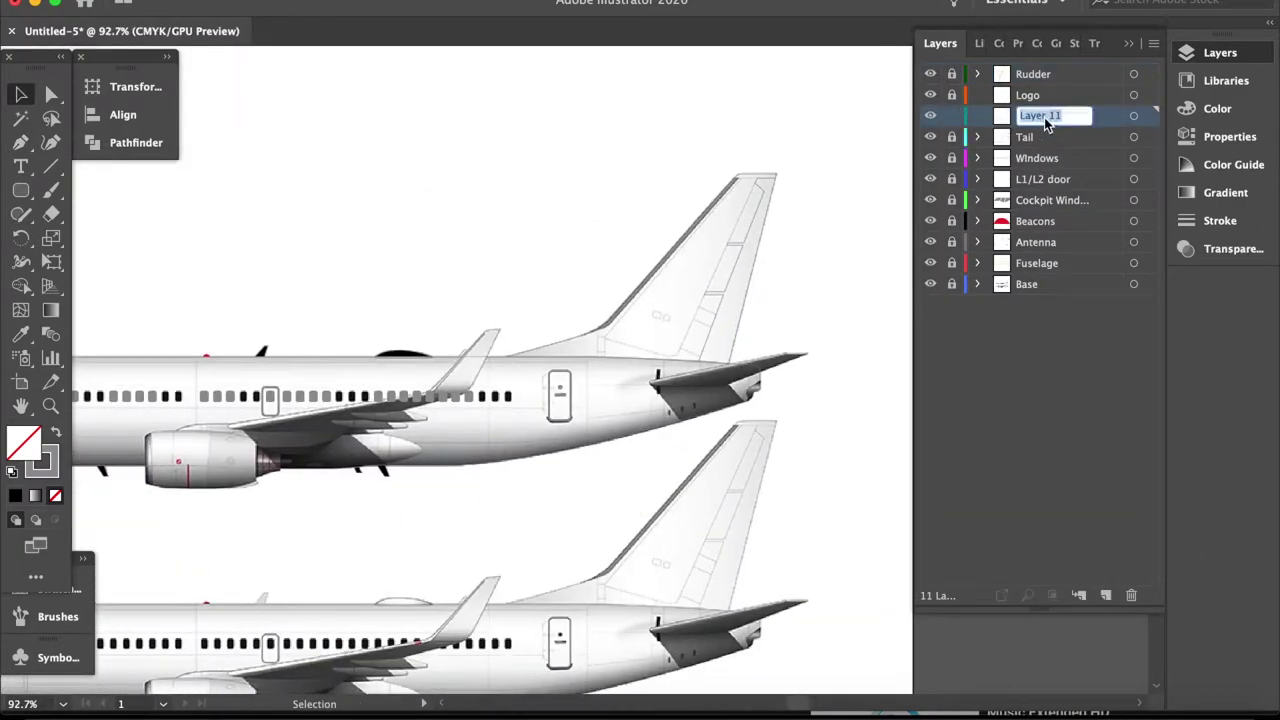
{"action": "key", "text": "Return"}
{"action": "scroll", "coordinate": [502, 454], "scroll_direction": "up", "scroll_amount": 3}
{"action": "scroll", "coordinate": [502, 454], "scroll_direction": "up", "scroll_amount": 2}
Pen-draw a curved strip path hugging the tail fin's leading edge
{"action": "key", "text": "p"}
{"action": "scroll", "coordinate": [502, 454], "scroll_direction": "up", "scroll_amount": 2}
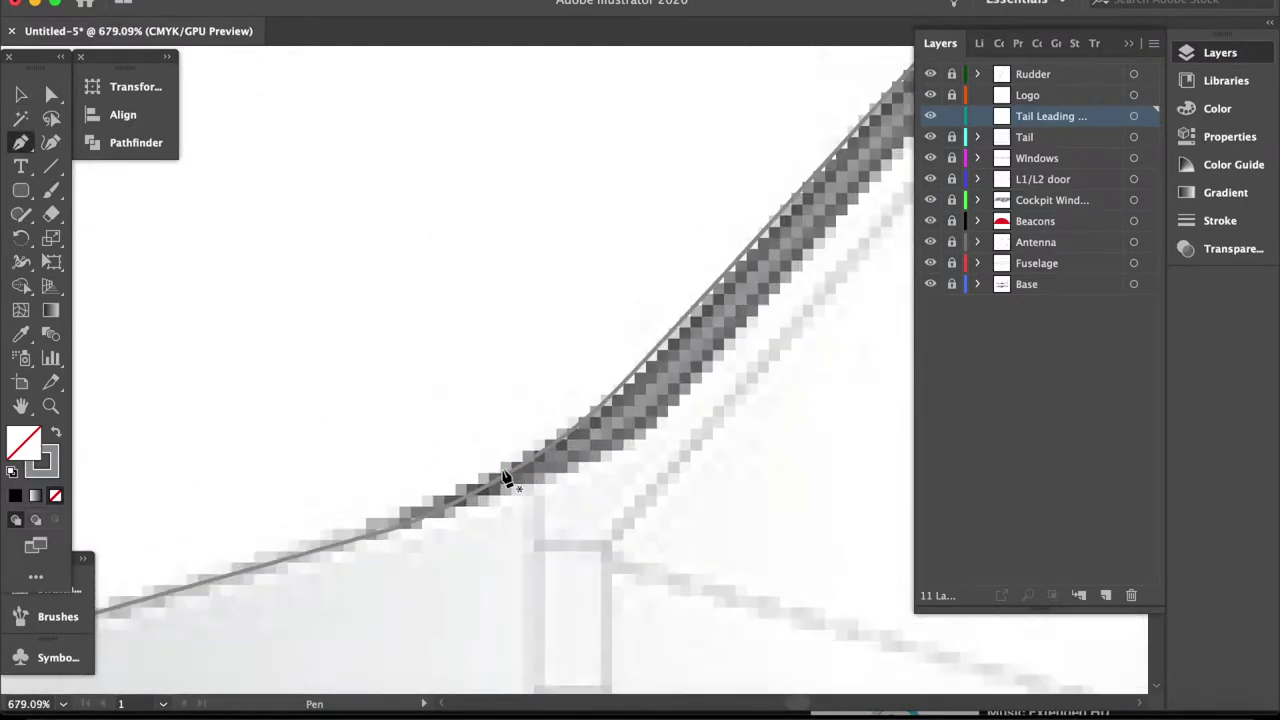
{"action": "scroll", "coordinate": [502, 478], "scroll_direction": "up", "scroll_amount": 2}
{"action": "right_click", "coordinate": [1109, 677]}
{"action": "left_click", "coordinate": [1106, 592]}
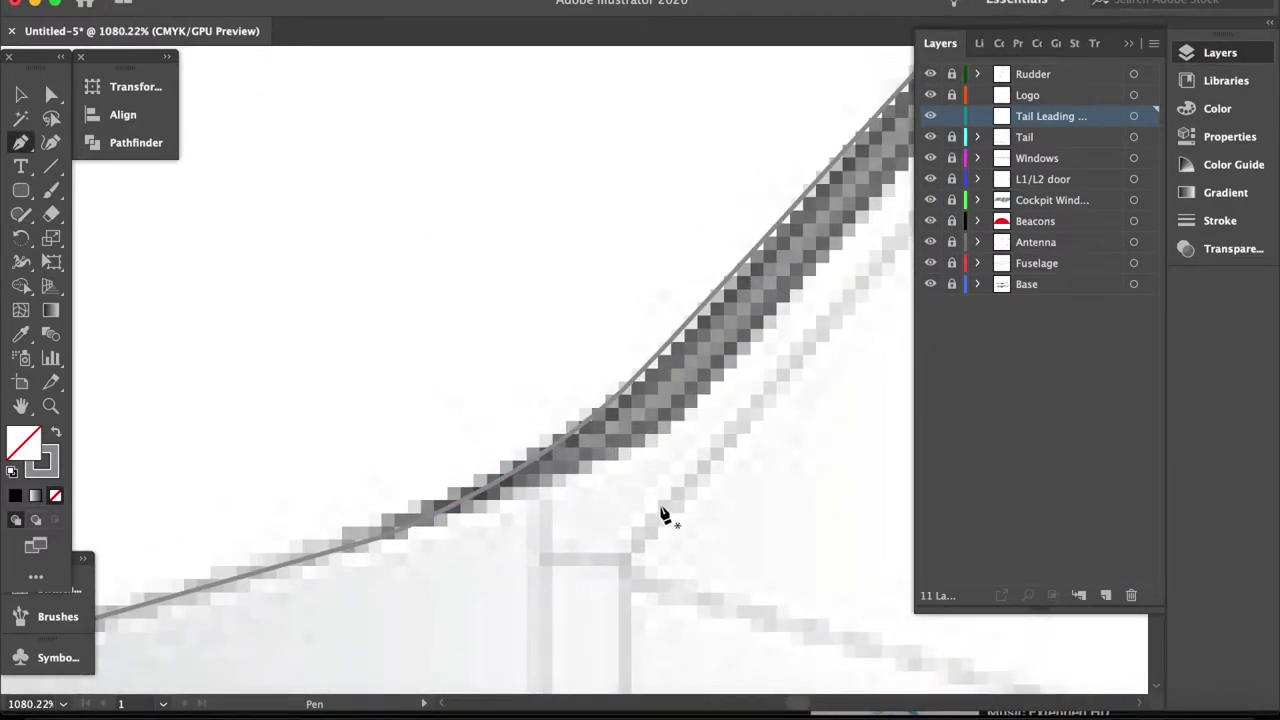
{"action": "left_click", "coordinate": [400, 534]}
{"action": "scroll", "coordinate": [400, 534], "scroll_direction": "down", "scroll_amount": 3}
{"action": "scroll", "coordinate": [651, 406], "scroll_direction": "down", "scroll_amount": 3}
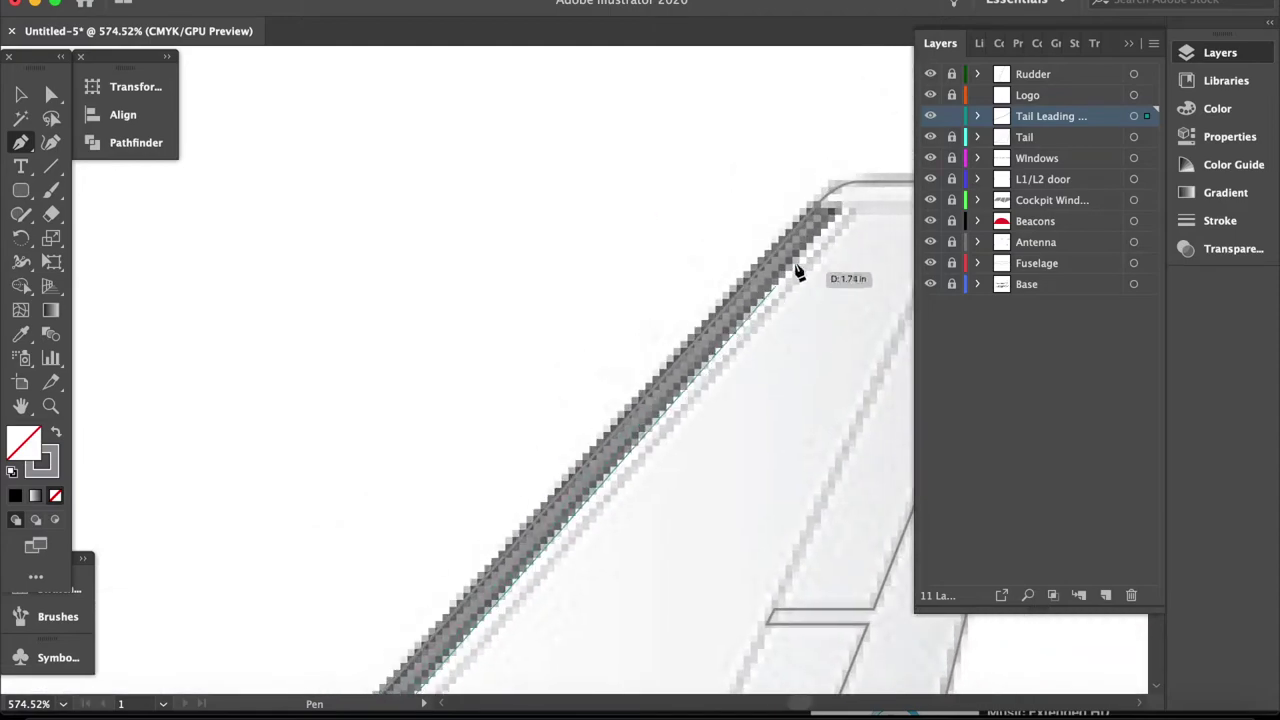
{"action": "left_click", "coordinate": [823, 209]}
{"action": "scroll", "coordinate": [811, 220], "scroll_direction": "down", "scroll_amount": 3}
{"action": "scroll", "coordinate": [514, 528], "scroll_direction": "up", "scroll_amount": 5}
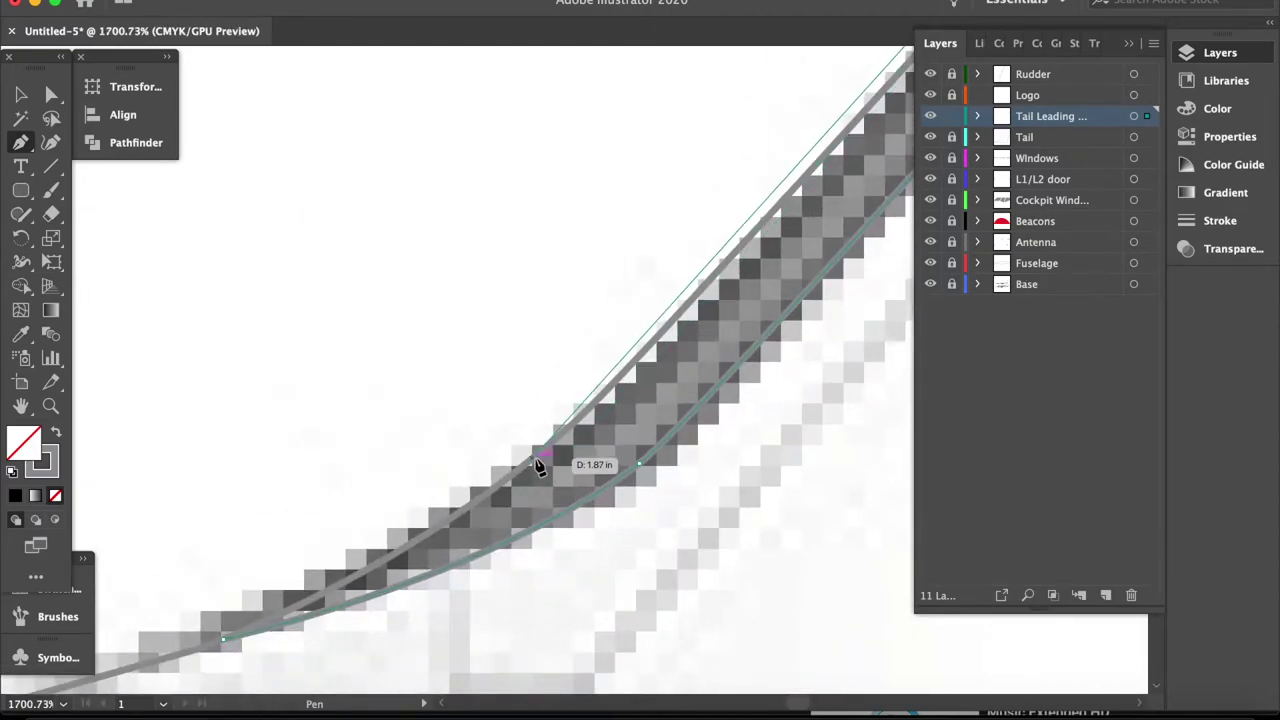
{"action": "mouse_move", "coordinate": [537, 465]}
{"action": "left_mouse_down"}
{"action": "mouse_move", "coordinate": [680, 333]}
{"action": "mouse_move", "coordinate": [514, 491]}
{"action": "mouse_move", "coordinate": [320, 614]}
{"action": "mouse_move", "coordinate": [677, 327]}
{"action": "left_mouse_up"}
Adjust the curve handles so the strip fits the leading edge
{"action": "scroll", "coordinate": [677, 327], "scroll_direction": "down", "scroll_amount": 2}
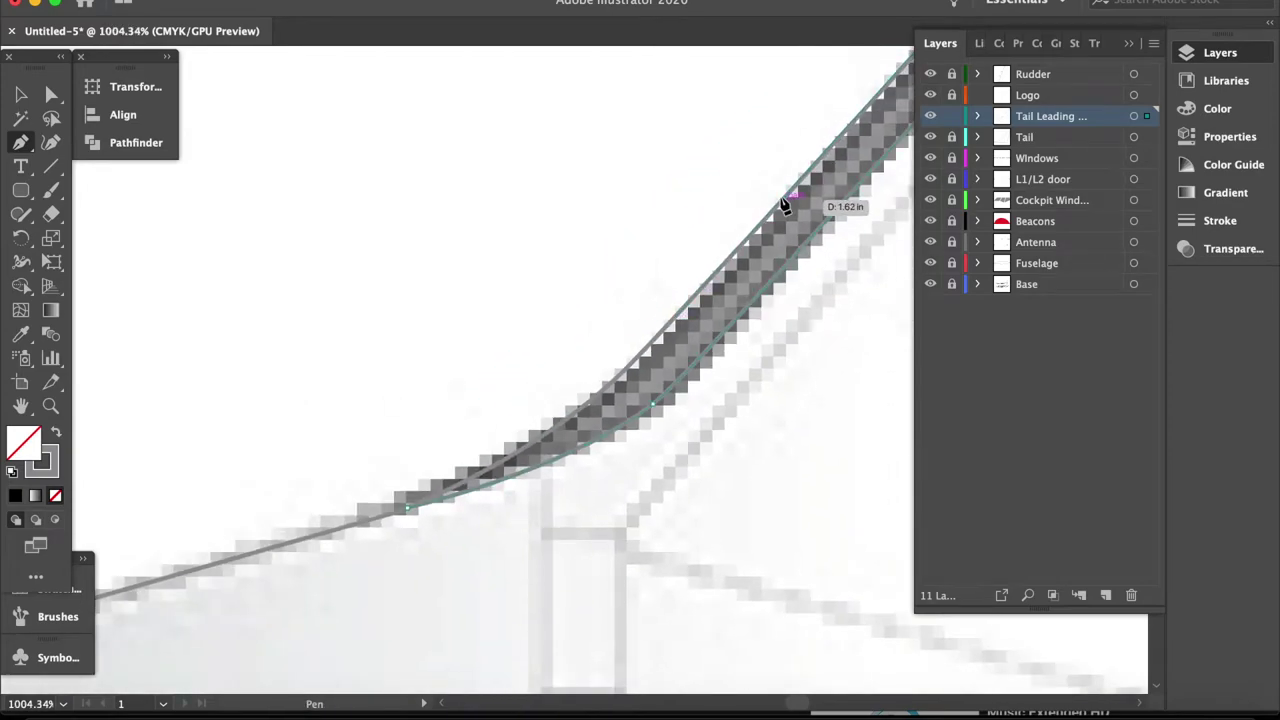
{"action": "scroll", "coordinate": [768, 150], "scroll_direction": "up", "scroll_amount": 2}
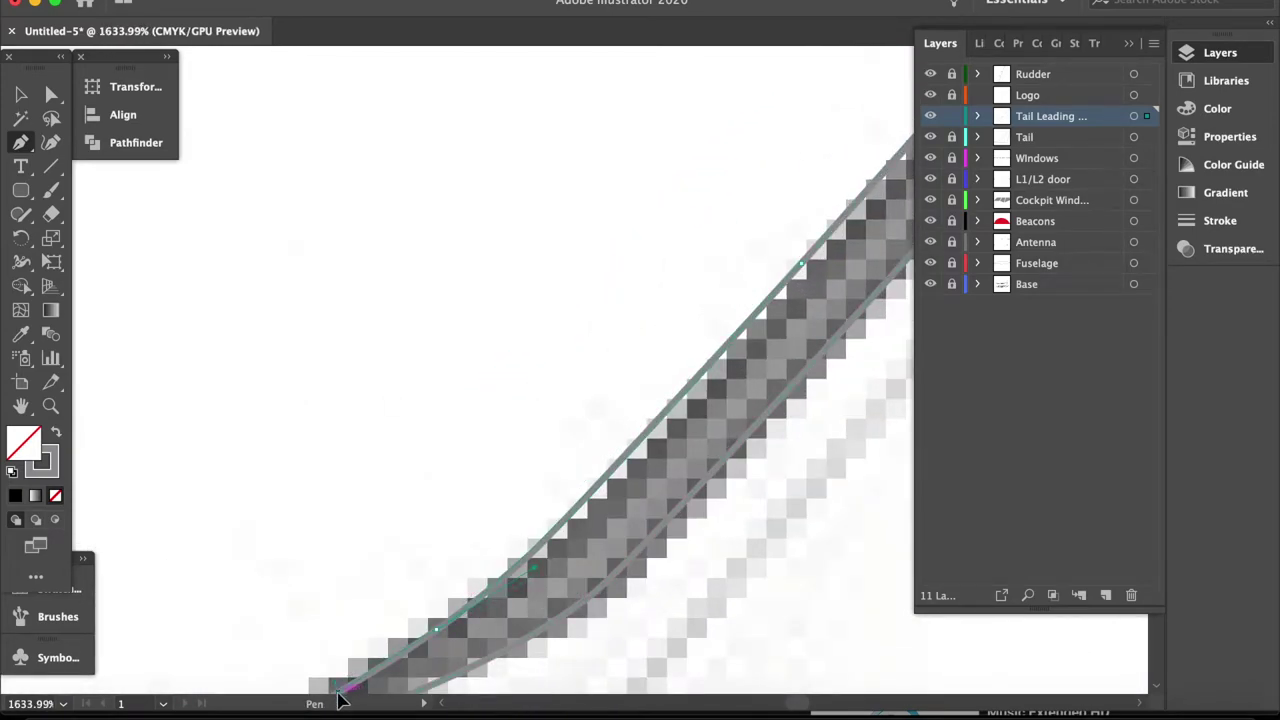
{"action": "scroll", "coordinate": [340, 700], "scroll_direction": "down", "scroll_amount": 5}
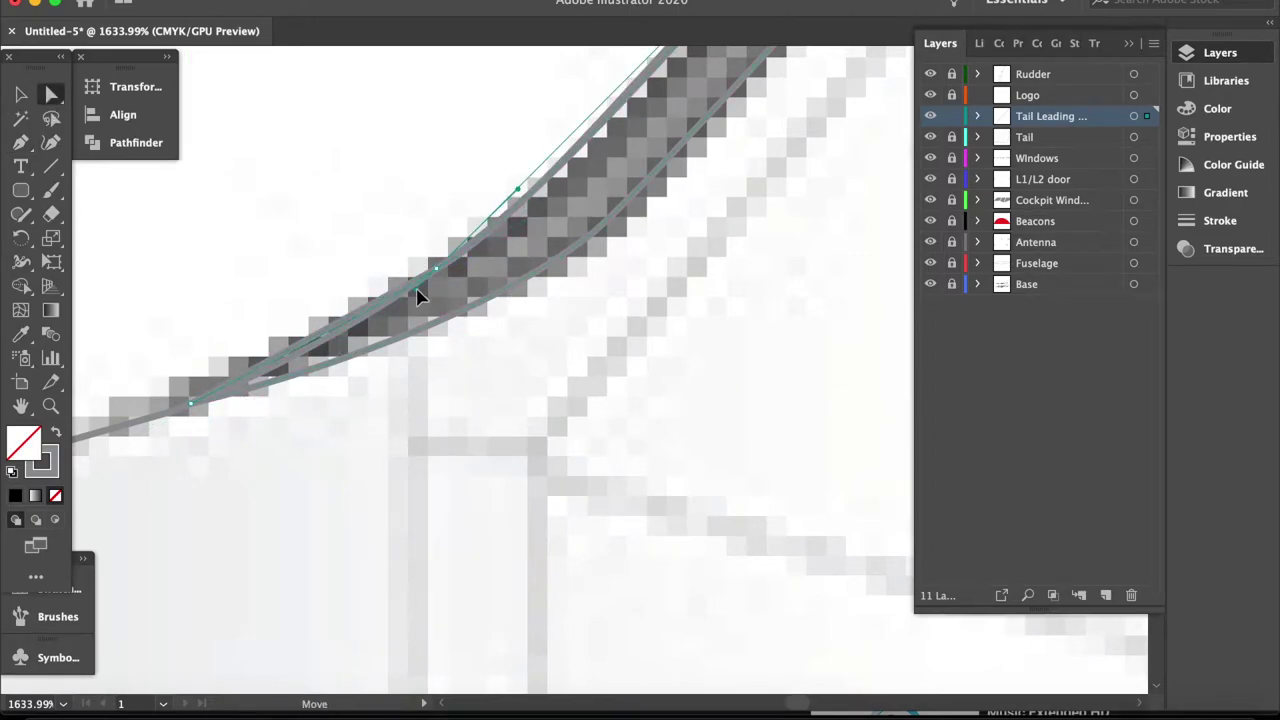
{"action": "scroll", "coordinate": [313, 366], "scroll_direction": "up", "scroll_amount": 2}
{"action": "scroll", "coordinate": [360, 330], "scroll_direction": "up", "scroll_amount": 2}
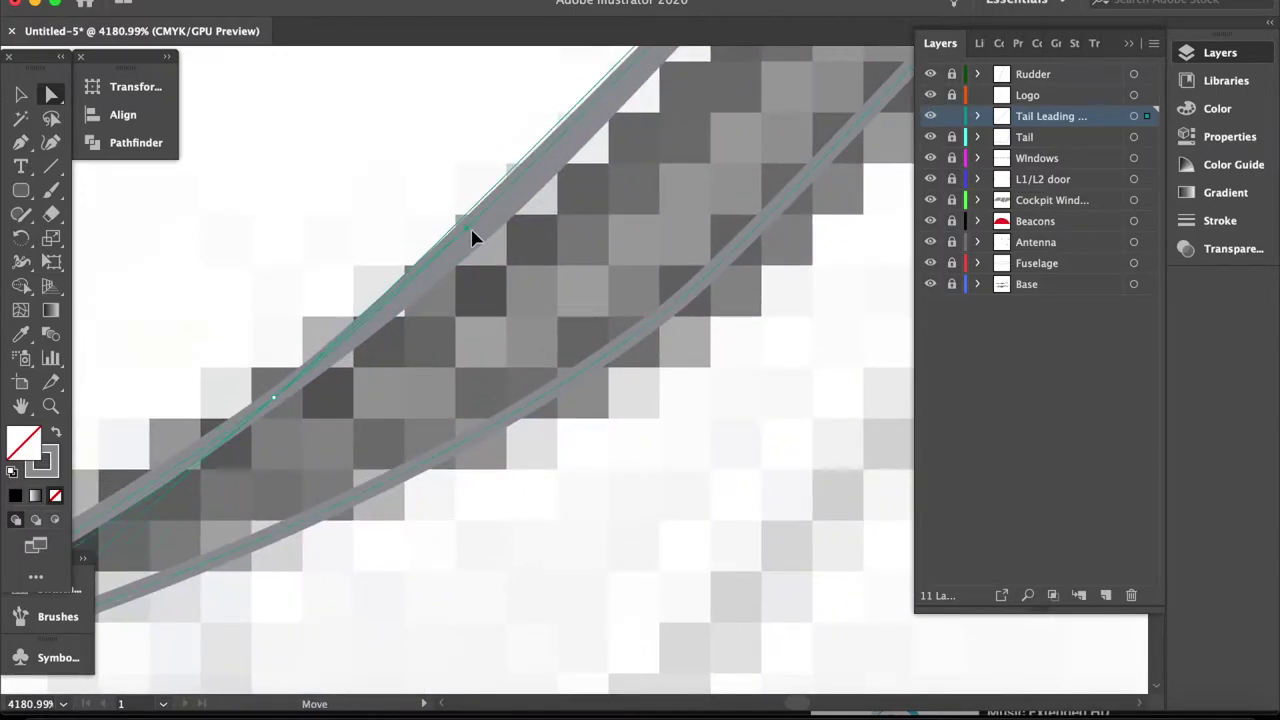
{"action": "scroll", "coordinate": [517, 254], "scroll_direction": "down", "scroll_amount": 3}
{"action": "scroll", "coordinate": [480, 255], "scroll_direction": "up", "scroll_amount": 2}
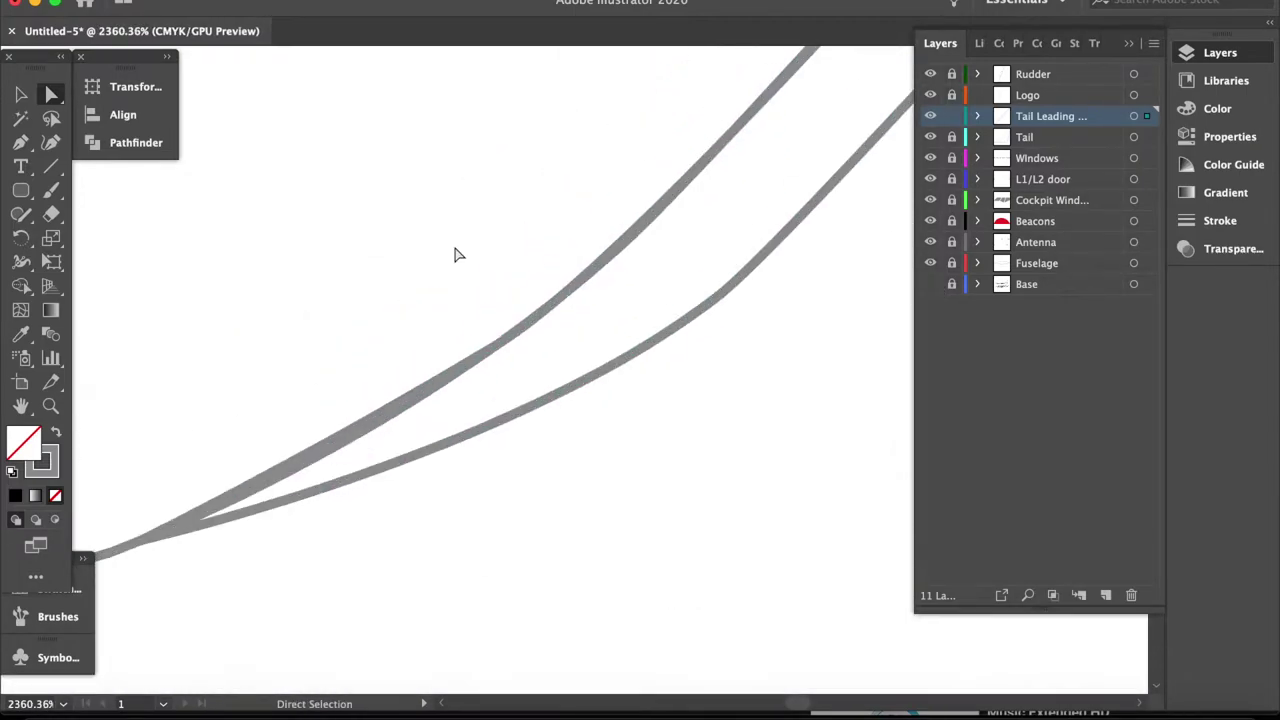
{"action": "scroll", "coordinate": [455, 255], "scroll_direction": "up", "scroll_amount": 1}
{"action": "left_click_drag", "start_coordinate": [502, 376], "coordinate": [488, 396]}
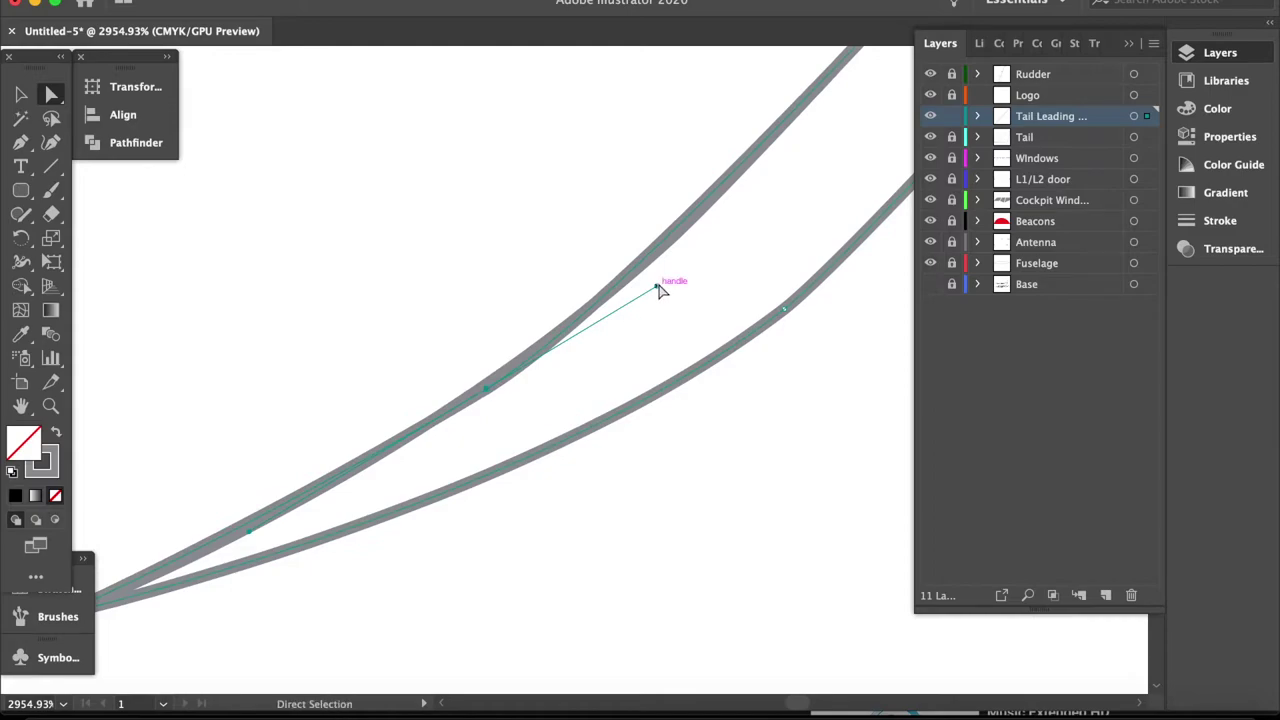
{"action": "left_click_drag", "start_coordinate": [698, 260], "coordinate": [688, 268]}
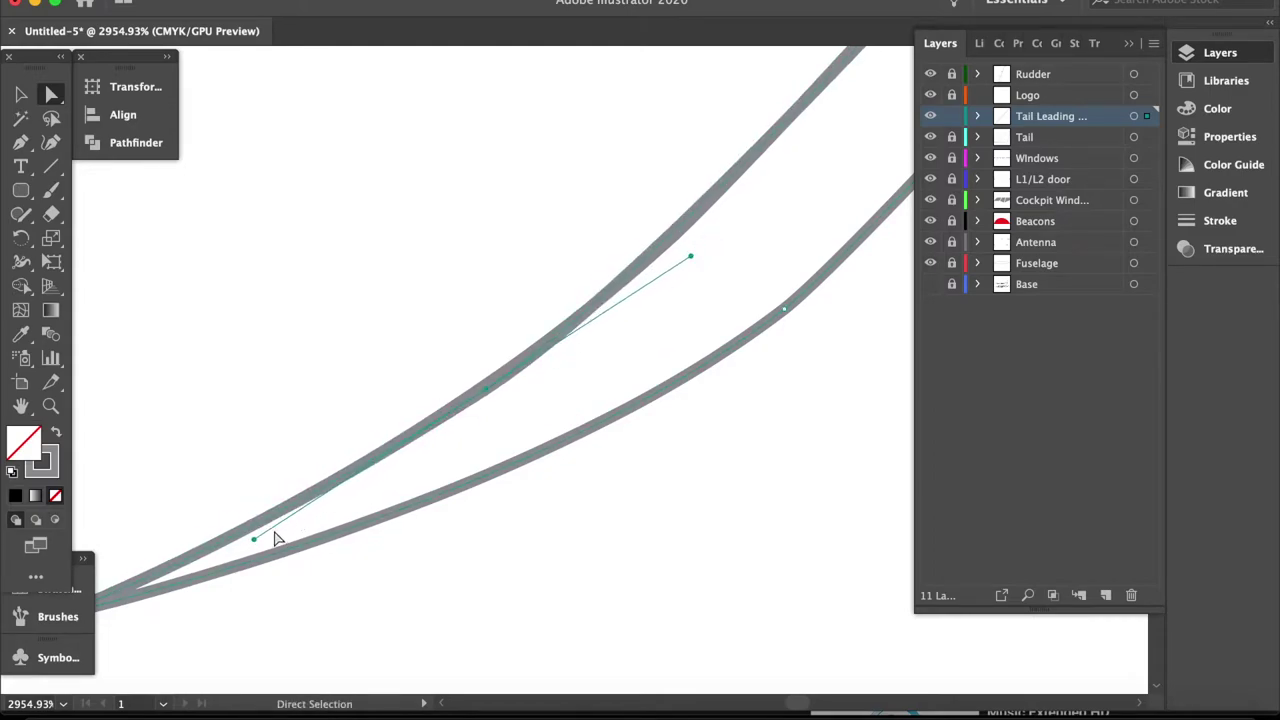
{"action": "left_click_drag", "start_coordinate": [397, 461], "coordinate": [346, 494]}
Swap fill and stroke so the strip fills grey, fit the artboard, and show the Base layer
{"action": "scroll", "coordinate": [897, 343], "scroll_direction": "down", "scroll_amount": 3}
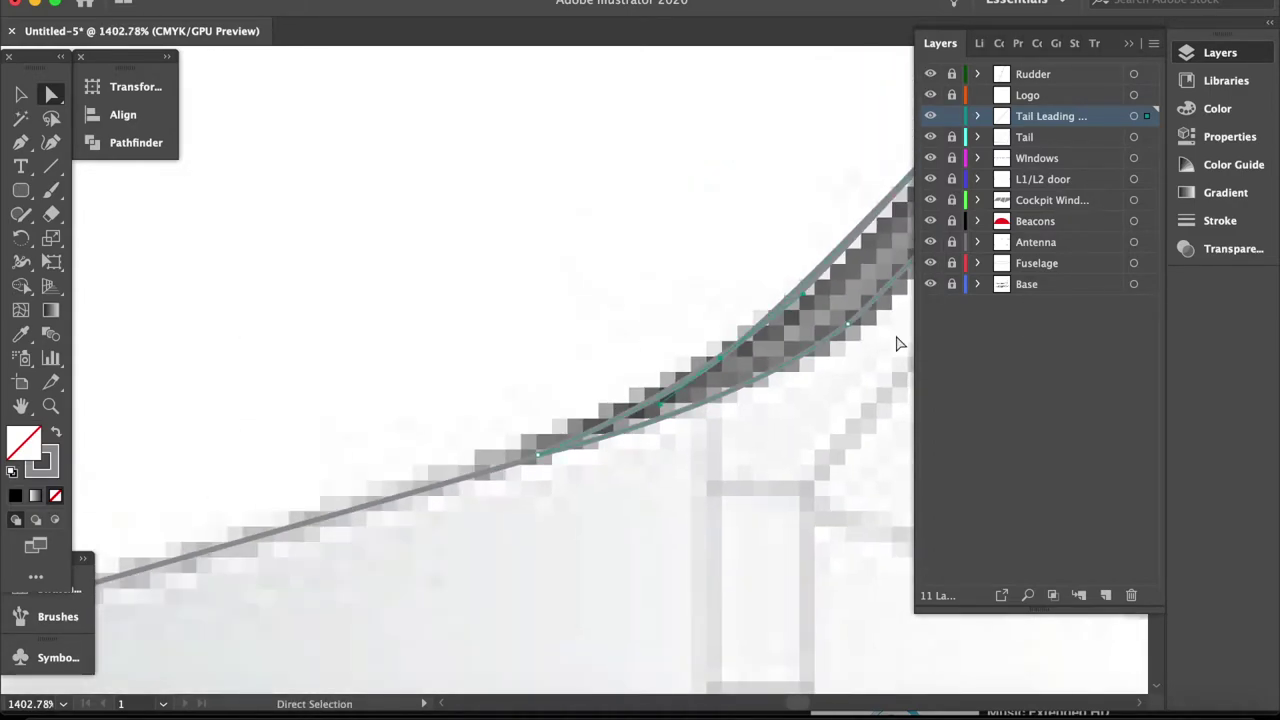
{"action": "scroll", "coordinate": [214, 186], "scroll_direction": "down", "scroll_amount": 2}
{"action": "scroll", "coordinate": [214, 186], "scroll_direction": "down", "scroll_amount": 1}
{"action": "key", "text": "v"}
{"action": "scroll", "coordinate": [526, 451], "scroll_direction": "down", "scroll_amount": 1}
{"action": "key", "text": "shift+x"}
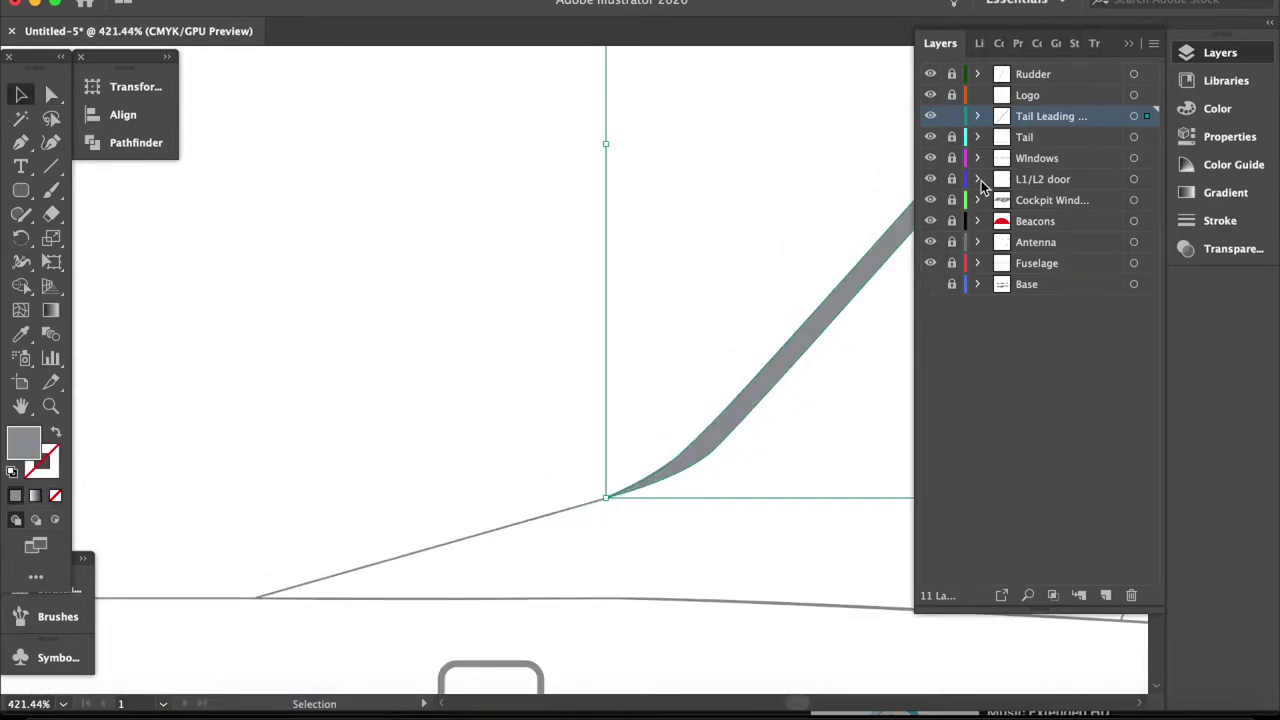
{"action": "scroll", "coordinate": [845, 280], "scroll_direction": "down", "scroll_amount": 2}
{"action": "scroll", "coordinate": [400, 457], "scroll_direction": "down", "scroll_amount": 3}
{"action": "key", "text": "ctrl+0"}
{"action": "left_click", "coordinate": [930, 284]}
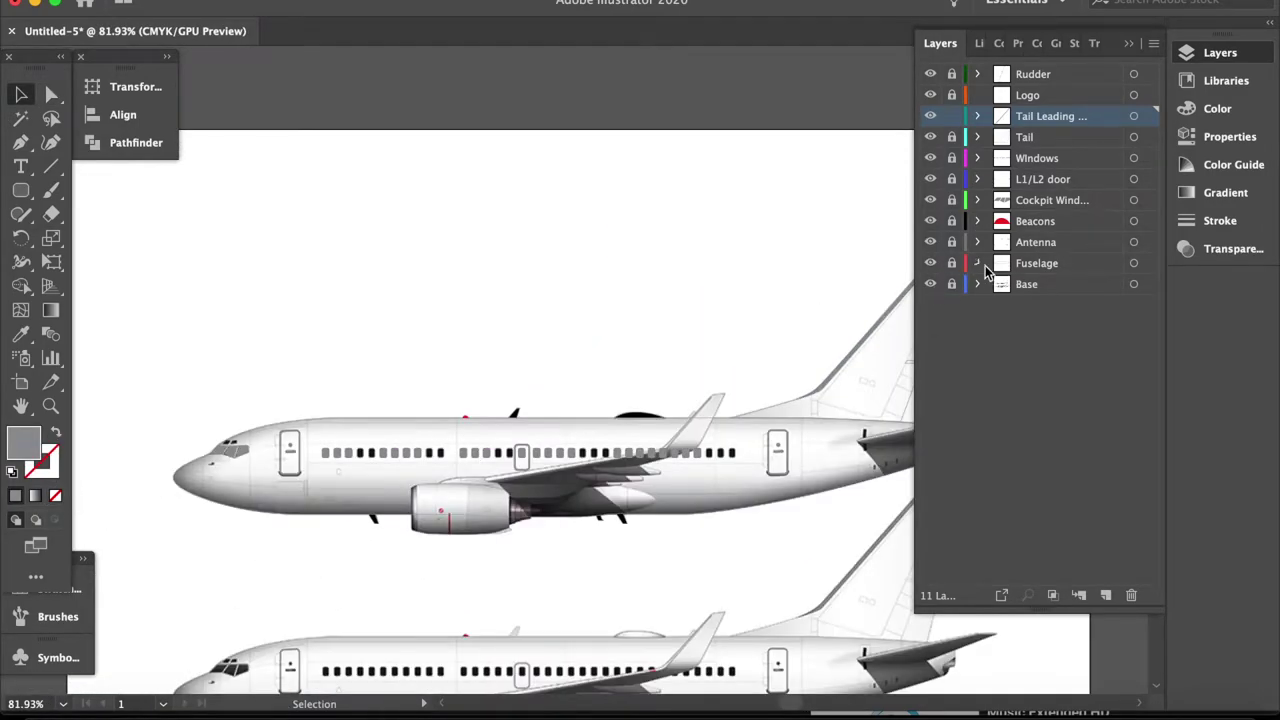
Add a new APU layer above the Fuselage layer
{"action": "left_click", "coordinate": [1040, 284]}
{"action": "left_click", "coordinate": [1037, 263]}
{"action": "left_click", "coordinate": [1105, 594]}
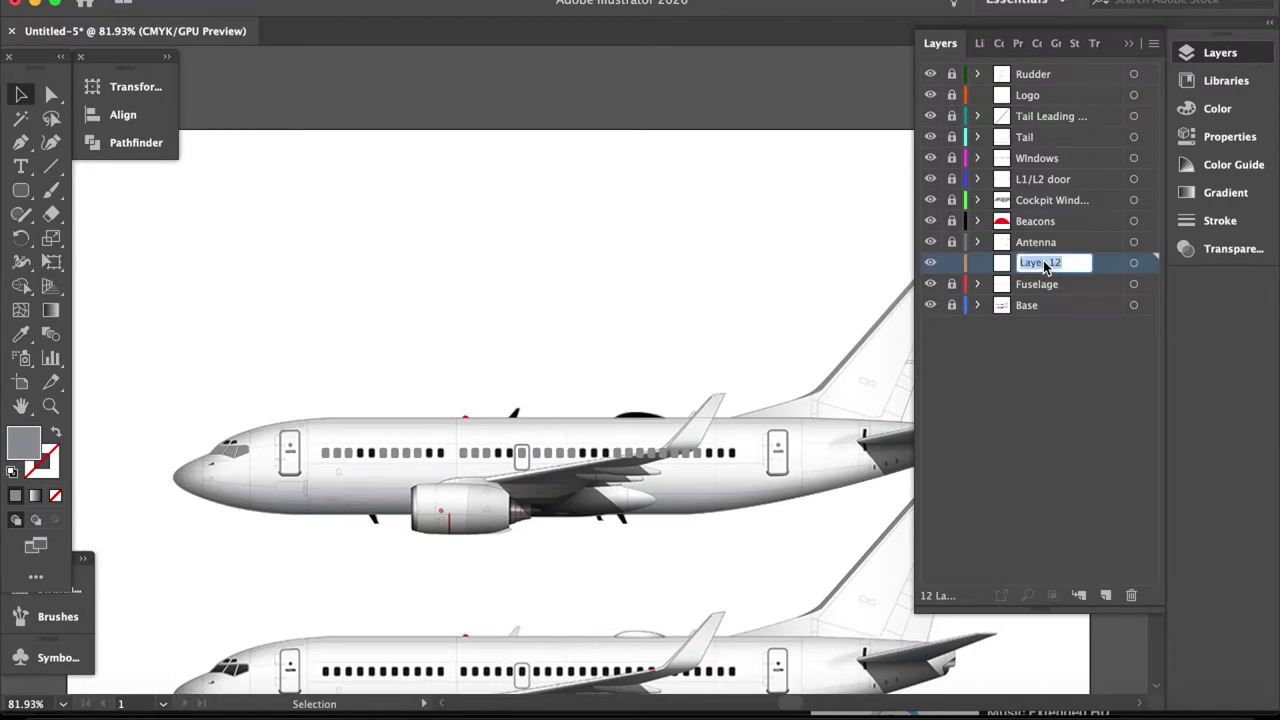
{"action": "scroll", "coordinate": [678, 423], "scroll_direction": "up", "scroll_amount": 5}
{"action": "scroll", "coordinate": [678, 423], "scroll_direction": "up", "scroll_amount": 5}
Draw a gradient-filled shape over the tail cone's APU exhaust and set the gradient direction
{"action": "key", "text": "p"}
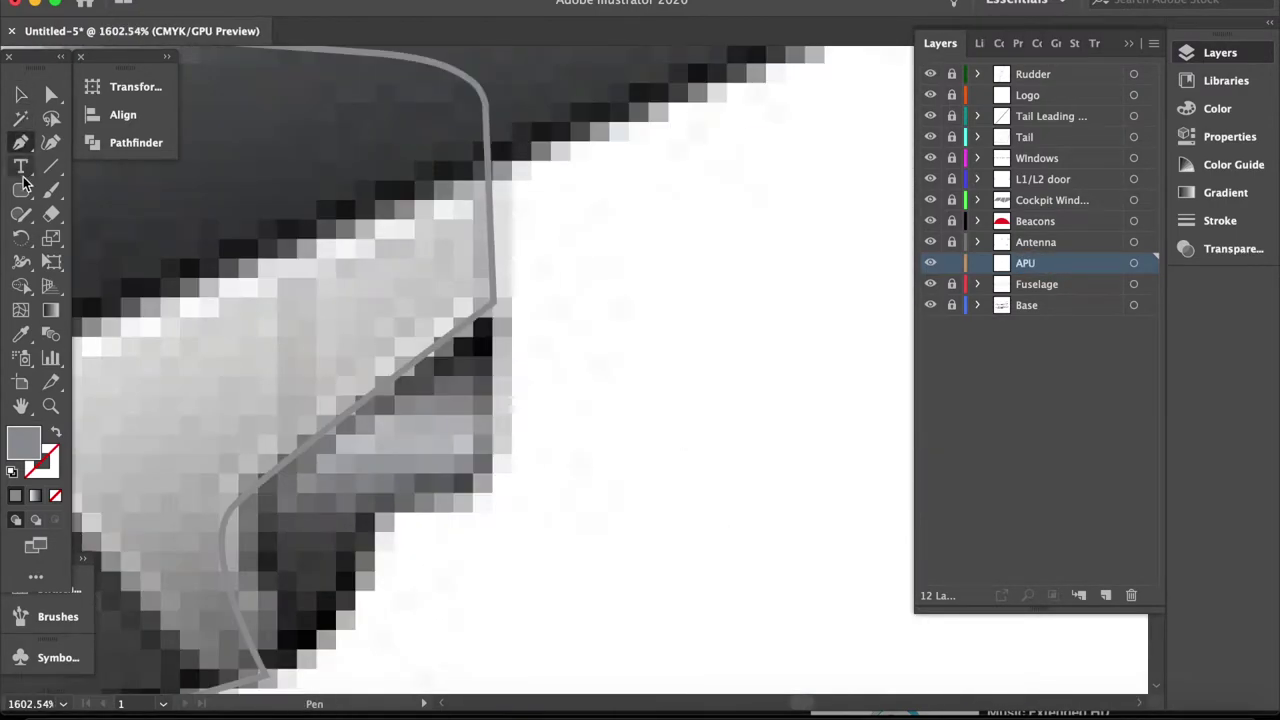
{"action": "key", "text": "period"}
{"action": "left_click", "coordinate": [492, 300]}
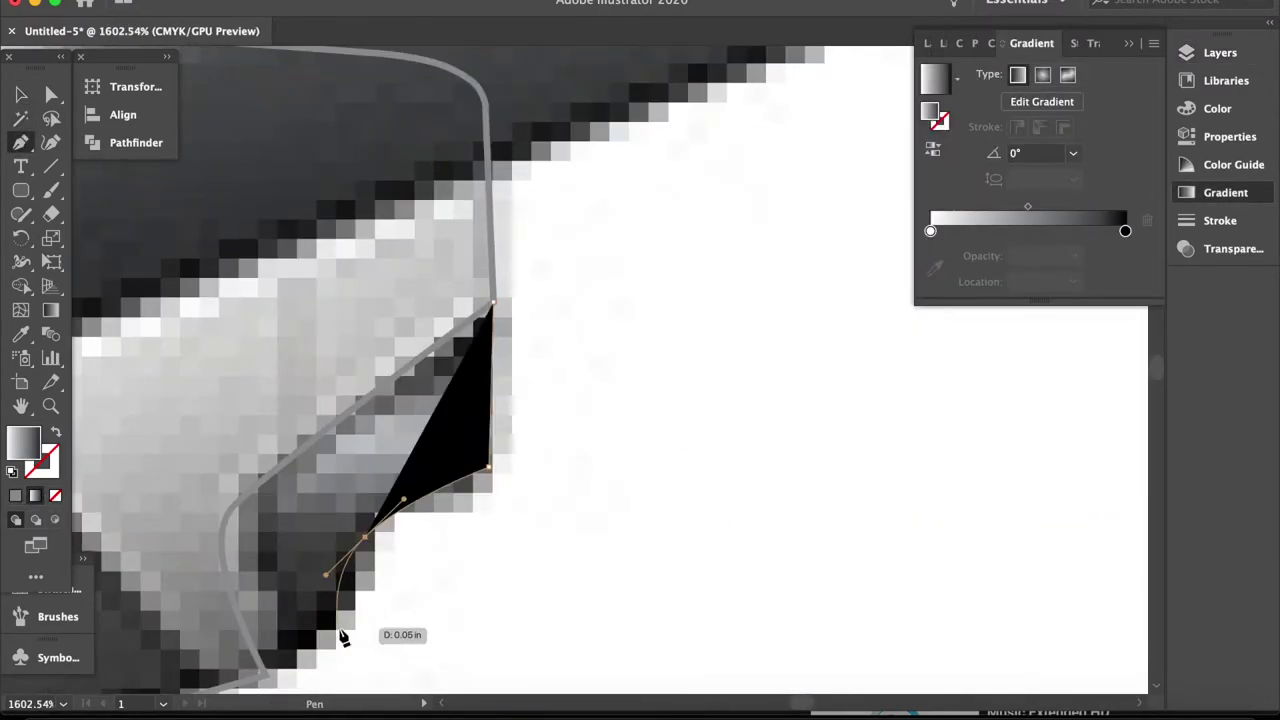
{"action": "left_click_drag", "start_coordinate": [265, 672], "coordinate": [275, 463]}
{"action": "left_click", "coordinate": [492, 300]}
{"action": "key", "text": "v"}
{"action": "key", "text": "g"}
{"action": "left_click_drag", "start_coordinate": [395, 370], "coordinate": [451, 457]}
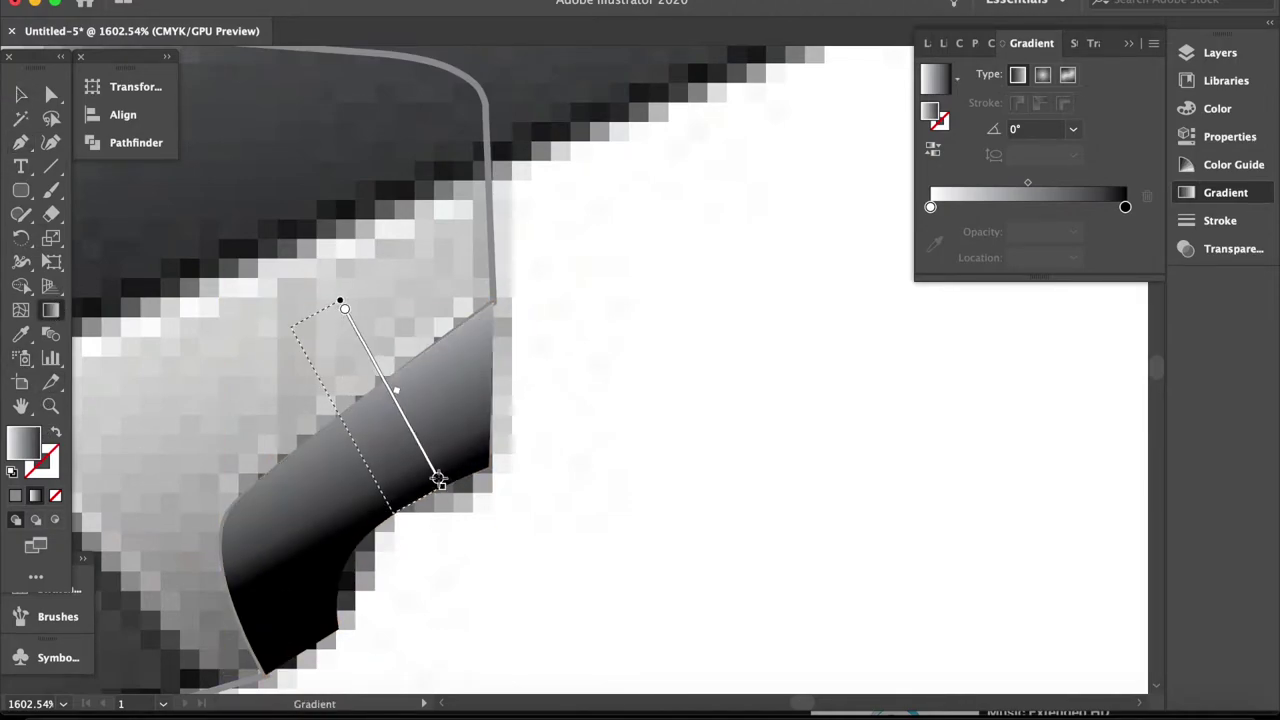
{"action": "key", "text": "v"}
Select the Rudder layer and fit the whole artboard in view
{"action": "scroll", "coordinate": [654, 386], "scroll_direction": "down", "scroll_amount": 3}
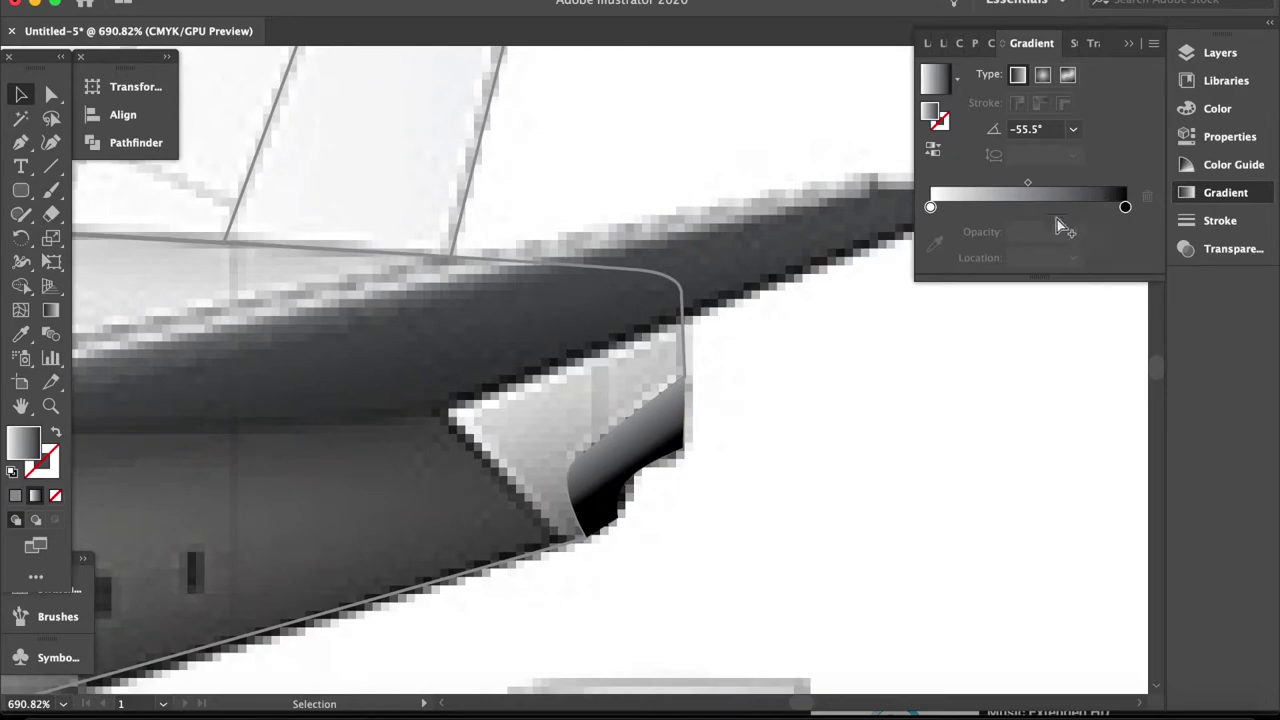
{"action": "left_click", "coordinate": [1220, 52]}
{"action": "left_click", "coordinate": [1062, 76]}
{"action": "key", "text": "ctrl+0"}
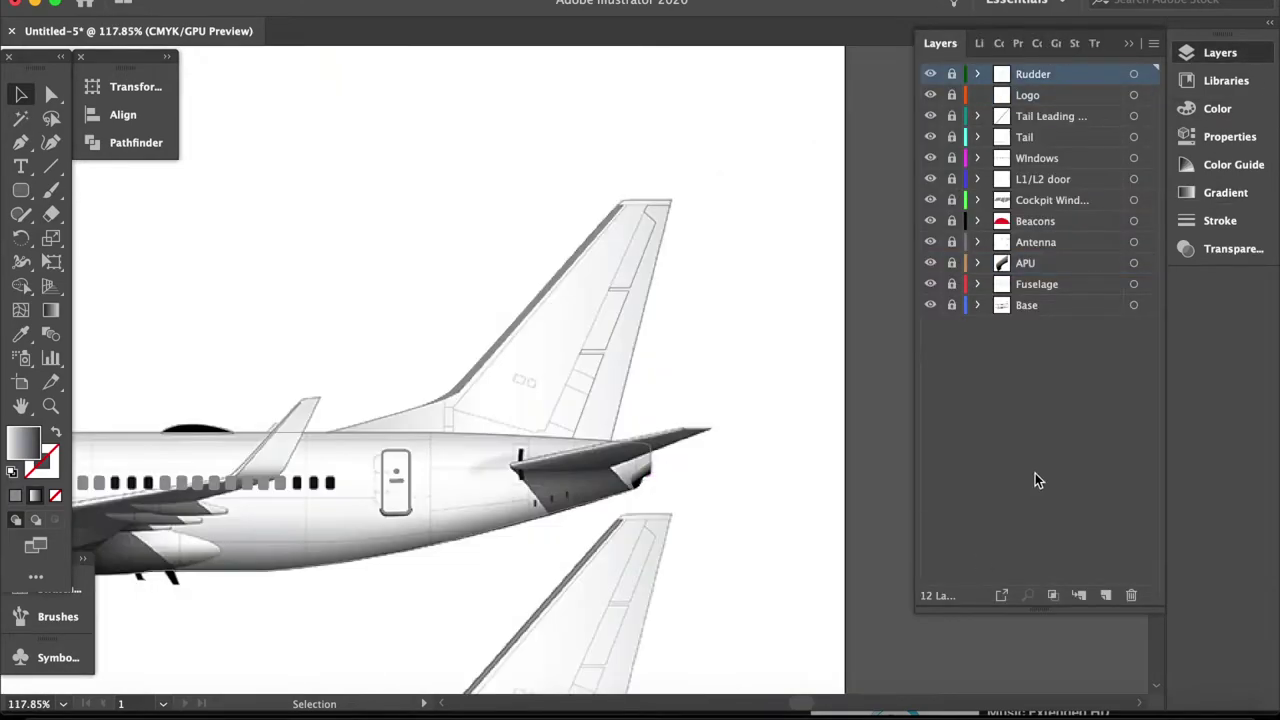
Review the tail by zooming, then add an untitled layer above Rudder (13 layers total)
{"action": "scroll", "coordinate": [1000, 350], "scroll_direction": "up", "scroll_amount": 2}
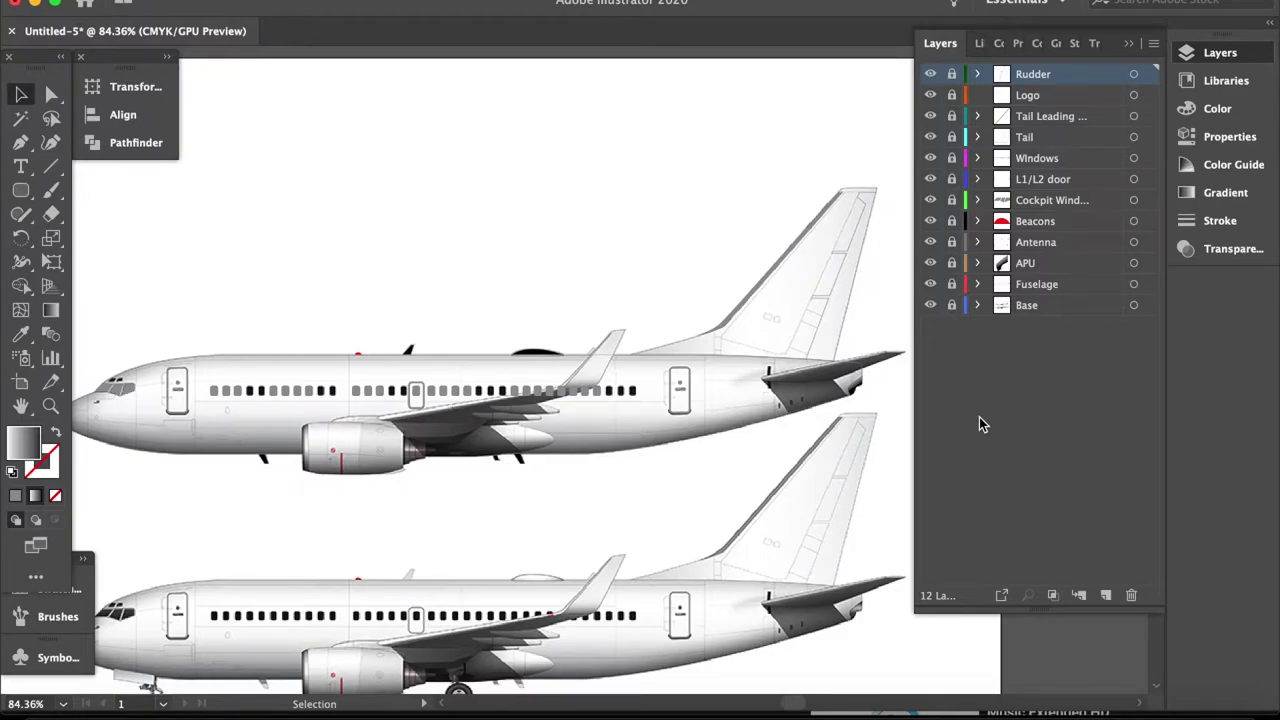
{"action": "scroll", "coordinate": [750, 376], "scroll_direction": "up", "scroll_amount": 5}
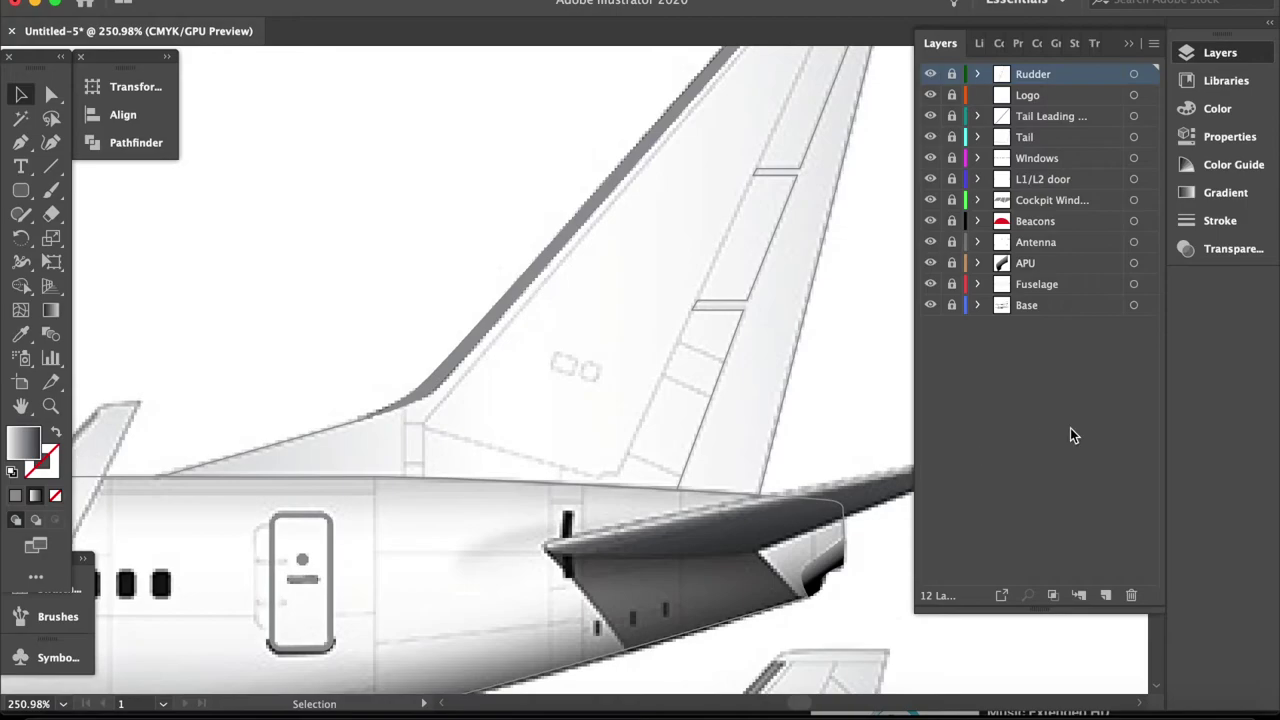
{"action": "scroll", "coordinate": [910, 293], "scroll_direction": "down", "scroll_amount": 1}
{"action": "scroll", "coordinate": [667, 549], "scroll_direction": "down", "scroll_amount": 2}
{"action": "key", "text": "ctrl+l"}
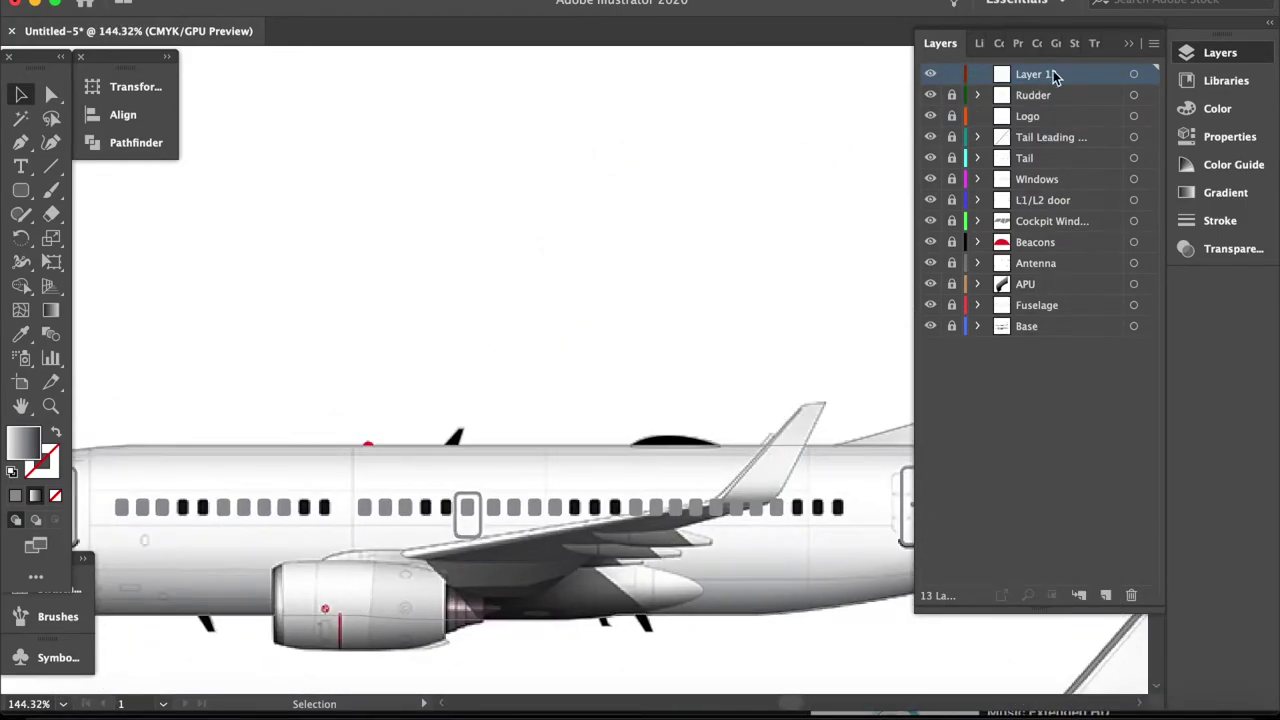
Switch to the Pen with swapped fill and stroke and add a curved anchor along the wing edge
{"action": "scroll", "coordinate": [402, 560], "scroll_direction": "up", "scroll_amount": 2}
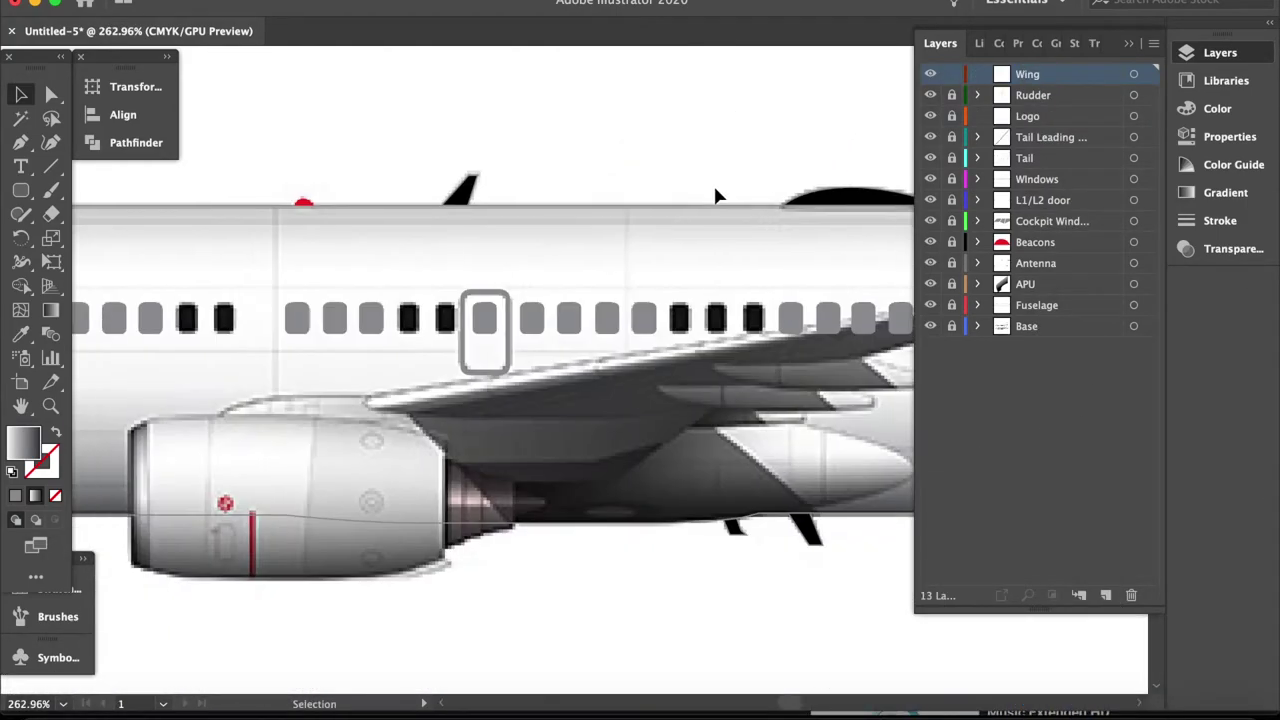
{"action": "key", "text": "p"}
{"action": "key", "text": "F6"}
{"action": "key", "text": "shift+x"}
{"action": "scroll", "coordinate": [300, 425], "scroll_direction": "up", "scroll_amount": 2}
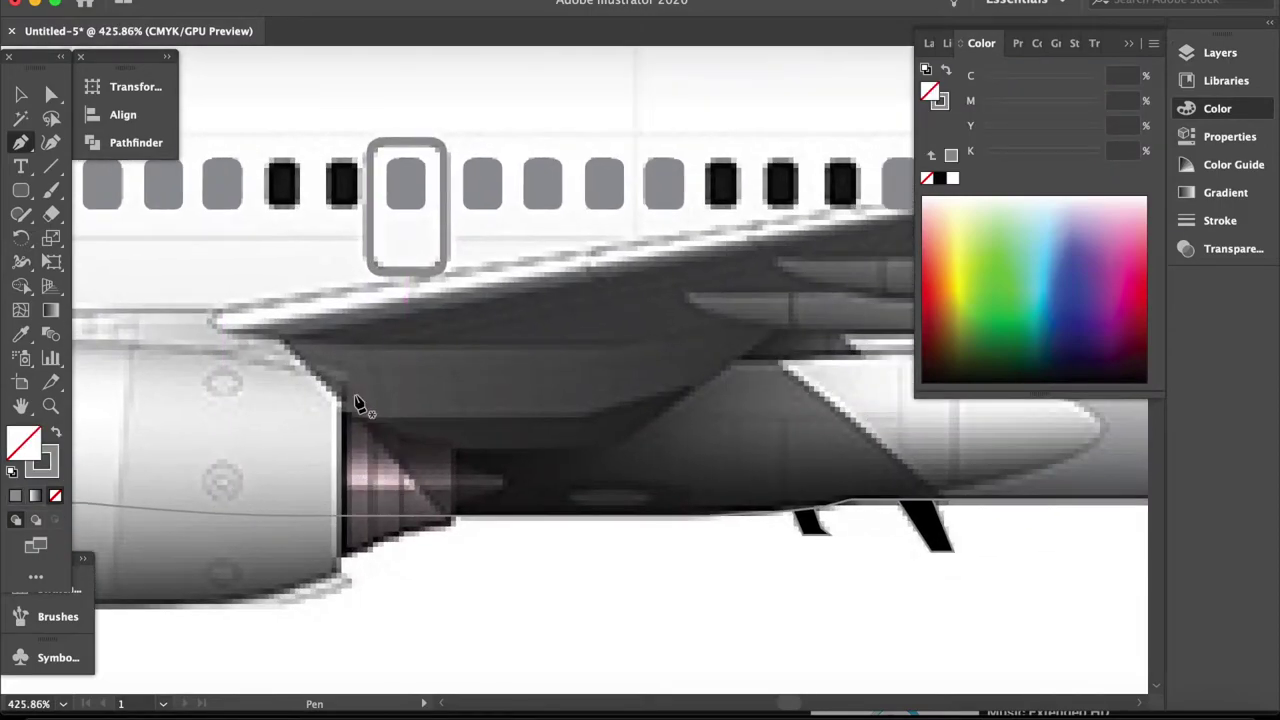
{"action": "scroll", "coordinate": [330, 385], "scroll_direction": "up", "scroll_amount": 2}
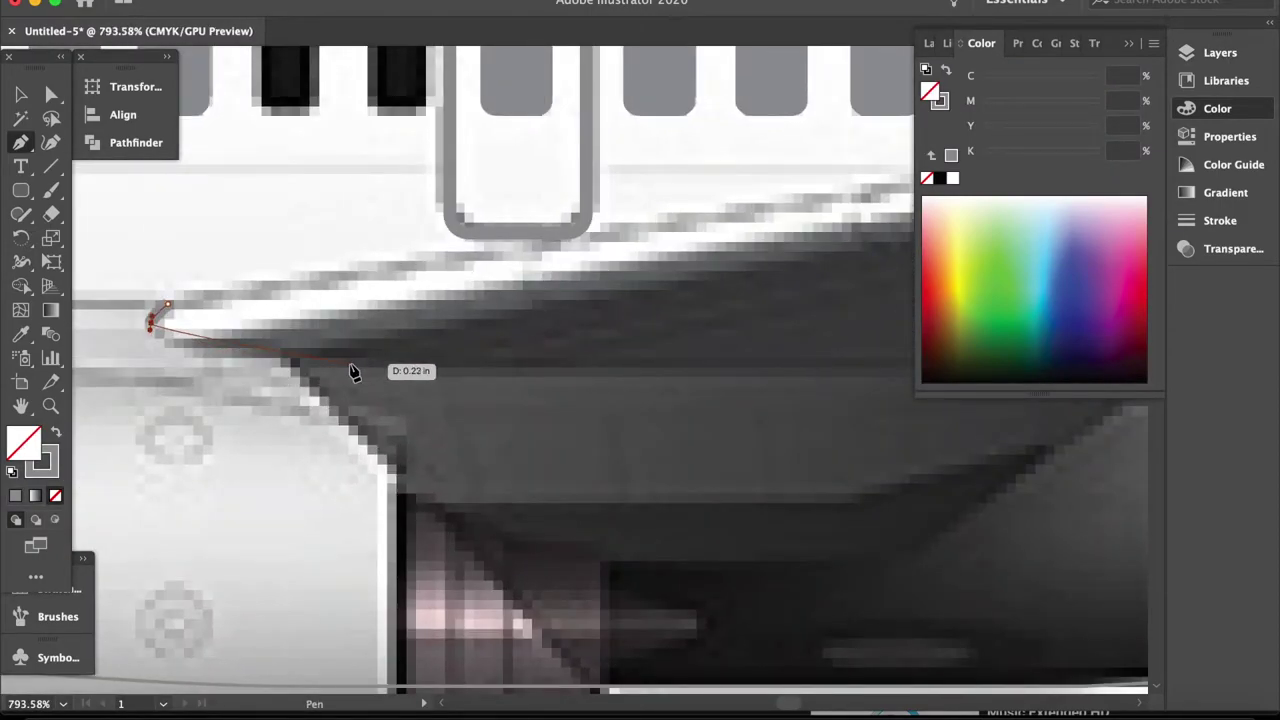
{"action": "scroll", "coordinate": [723, 374], "scroll_direction": "right", "scroll_amount": 5}
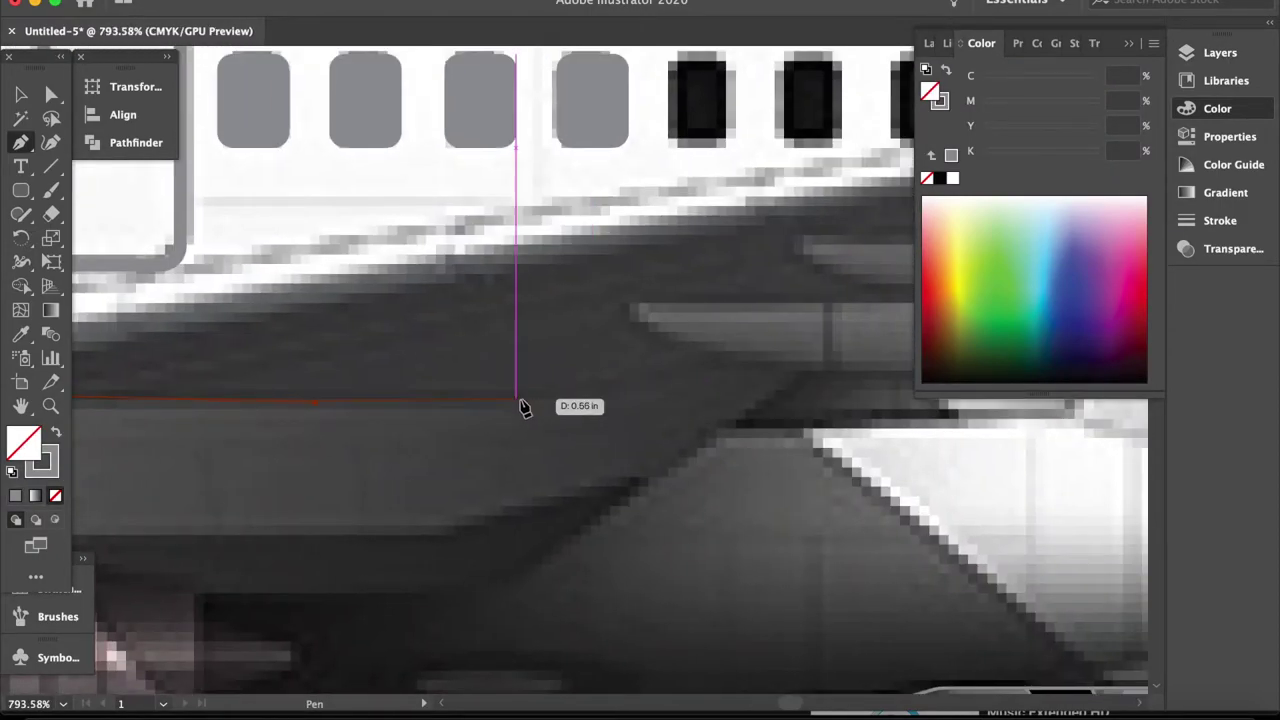
{"action": "left_click_drag", "start_coordinate": [690, 425], "coordinate": [750, 425]}
{"action": "scroll", "coordinate": [812, 432], "scroll_direction": "down", "scroll_amount": 1}
{"action": "scroll", "coordinate": [657, 414], "scroll_direction": "down", "scroll_amount": 1}
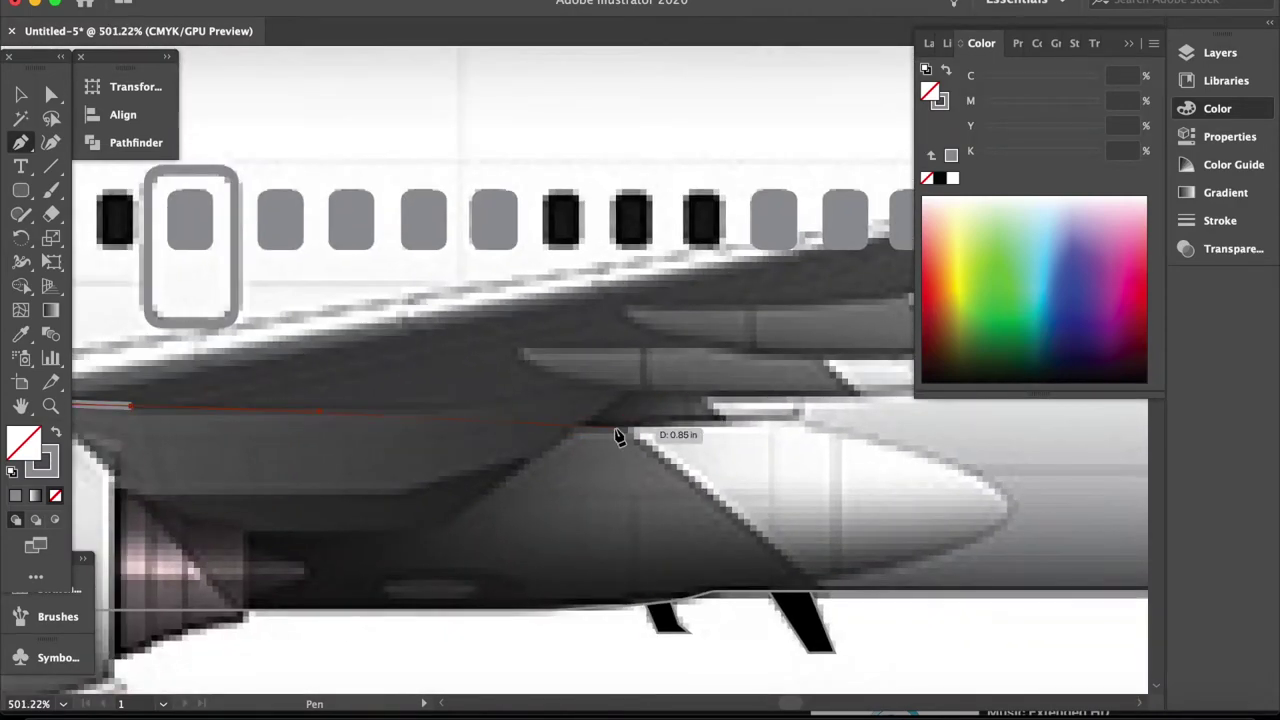
{"action": "scroll", "coordinate": [693, 372], "scroll_direction": "down", "scroll_amount": 1}
{"action": "scroll", "coordinate": [686, 357], "scroll_direction": "up", "scroll_amount": 3}
{"action": "scroll", "coordinate": [686, 357], "scroll_direction": "right", "scroll_amount": 5}
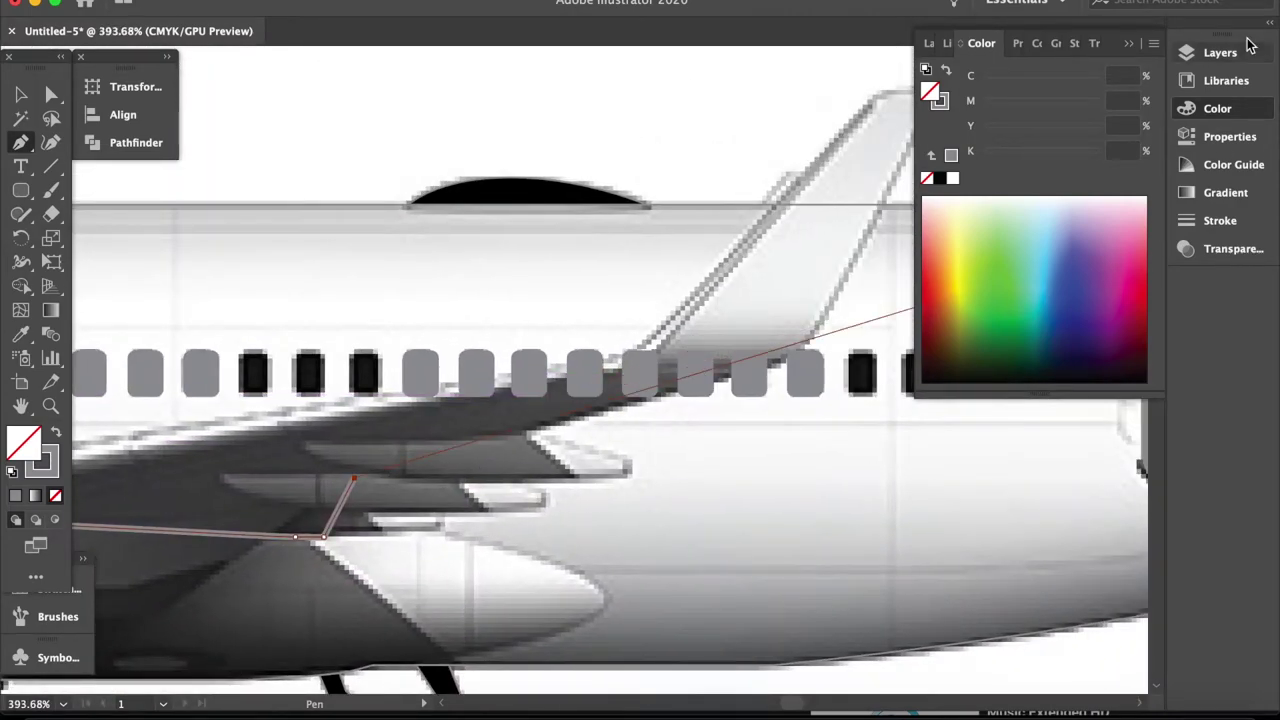
Close the wing outline on its starting anchor and return to the Selection tool
{"action": "left_click", "coordinate": [1218, 52]}
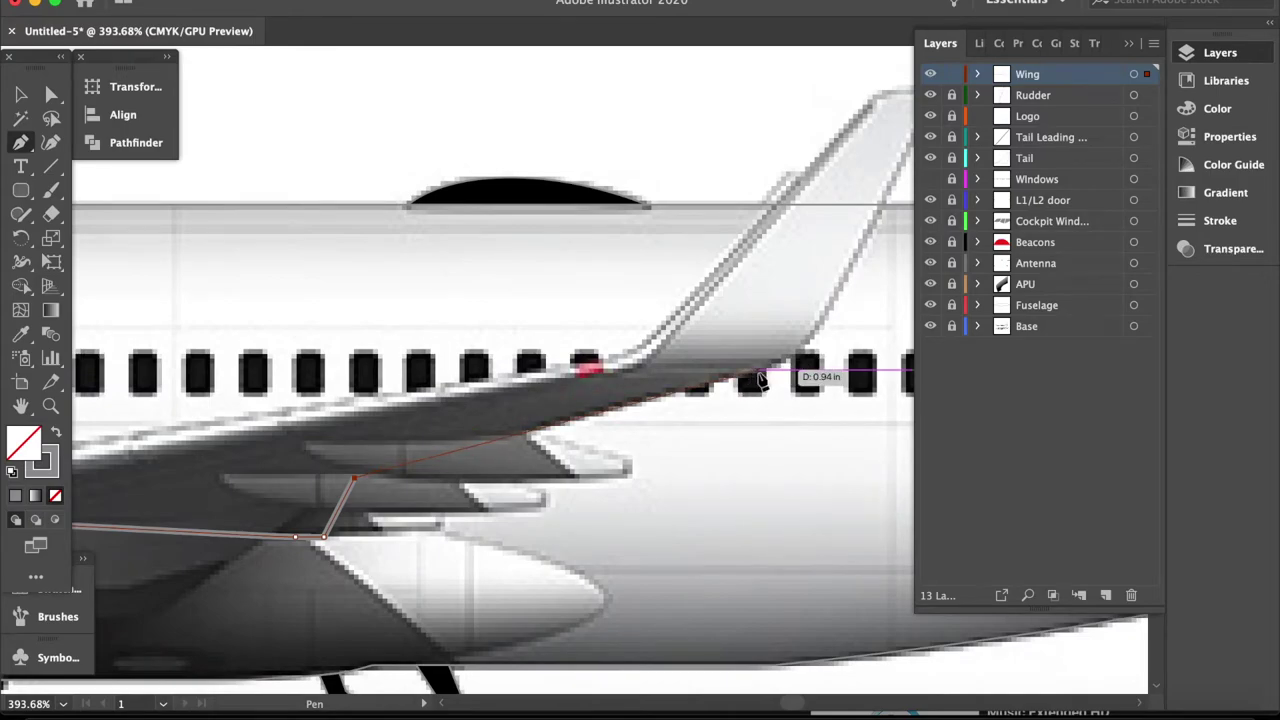
{"action": "scroll", "coordinate": [757, 372], "scroll_direction": "up", "scroll_amount": 3}
{"action": "scroll", "coordinate": [509, 400], "scroll_direction": "up", "scroll_amount": 3}
{"action": "scroll", "coordinate": [498, 380], "scroll_direction": "up", "scroll_amount": 3}
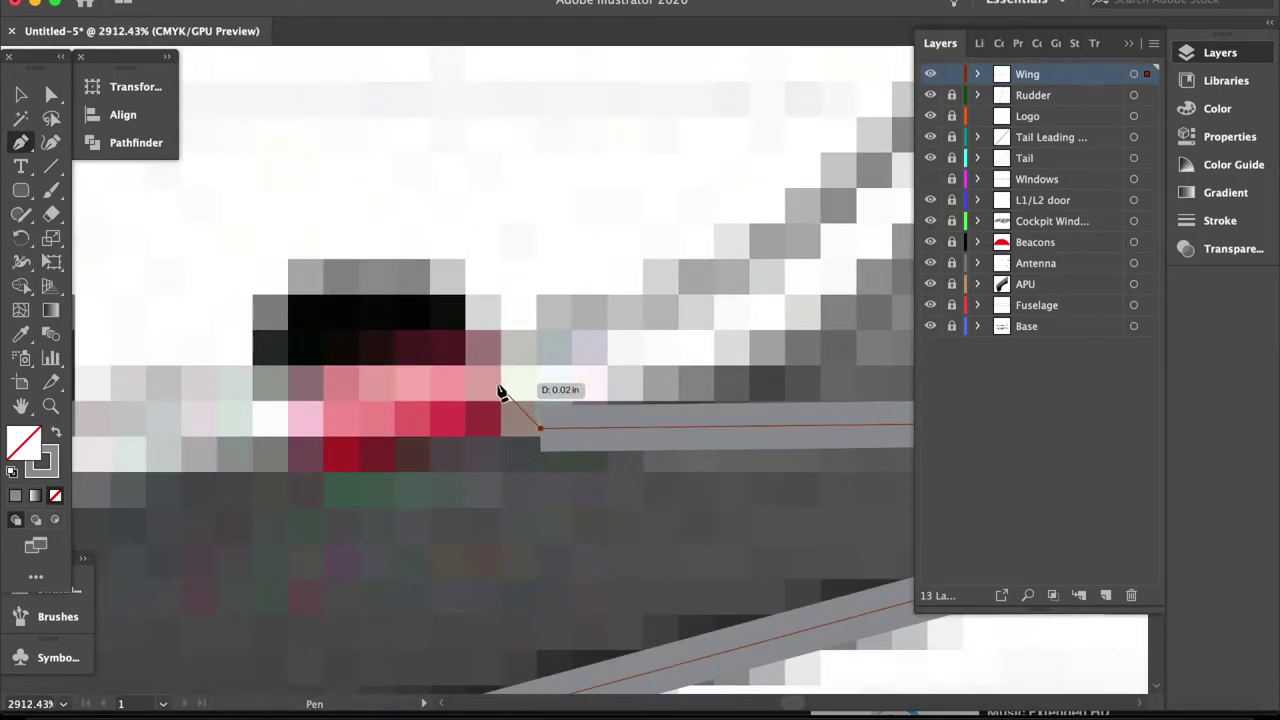
{"action": "scroll", "coordinate": [508, 349], "scroll_direction": "down", "scroll_amount": 5}
{"action": "scroll", "coordinate": [357, 443], "scroll_direction": "up", "scroll_amount": 1}
{"action": "left_click", "coordinate": [203, 521]}
{"action": "key", "text": "v"}
Select the finished wing outline, then add a new top layer and begin renaming it
{"action": "left_click", "coordinate": [1220, 52]}
{"action": "left_click", "coordinate": [1229, 136]}
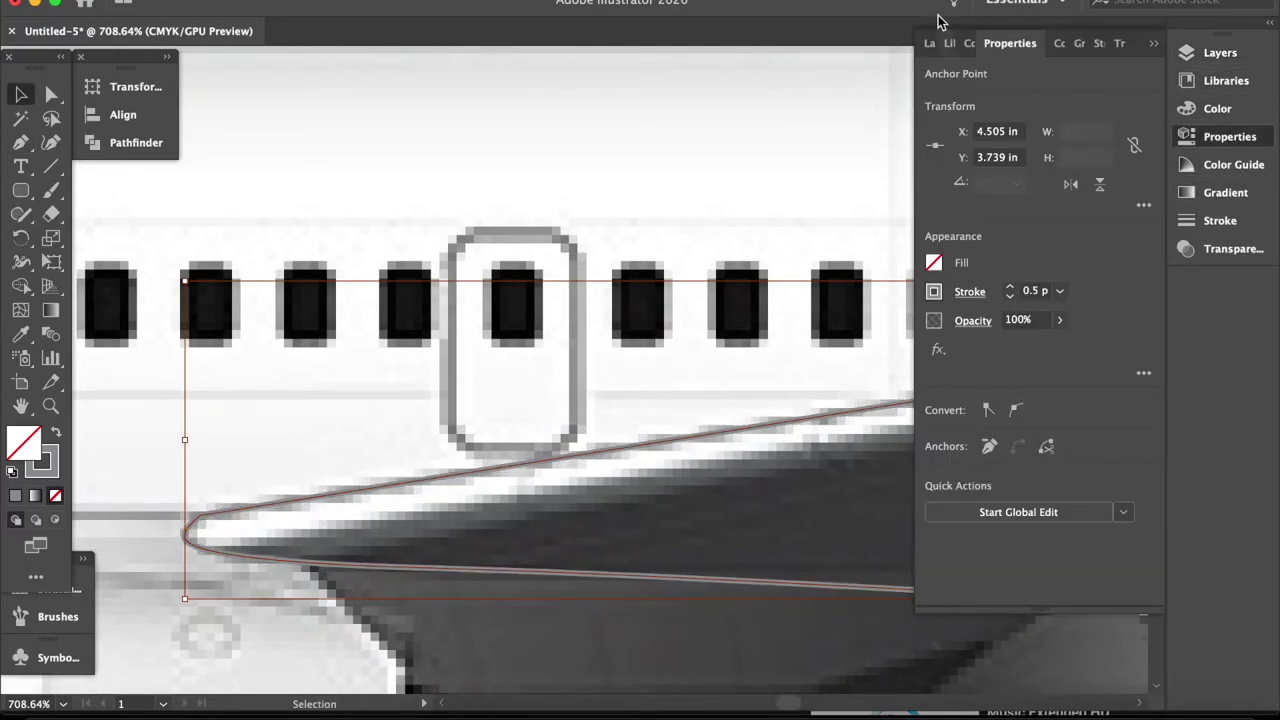
{"action": "left_click", "coordinate": [932, 44]}
{"action": "left_click", "coordinate": [1105, 595]}
{"action": "double_click", "coordinate": [1053, 73]}
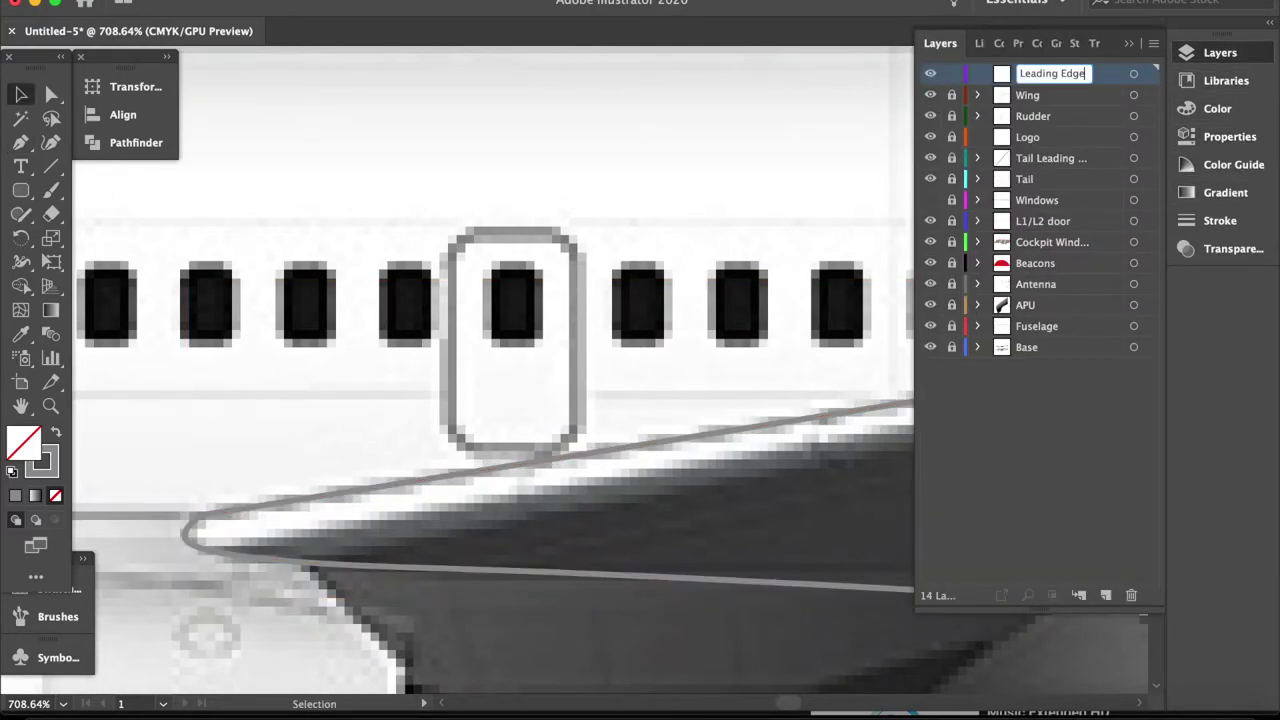
Name the new layer Leading Edge and bring the wing's front edge into view
{"action": "key", "text": "Return"}
{"action": "key", "text": "ctrl+equal"}
{"action": "scroll", "coordinate": [258, 403], "scroll_direction": "down", "scroll_amount": 3}
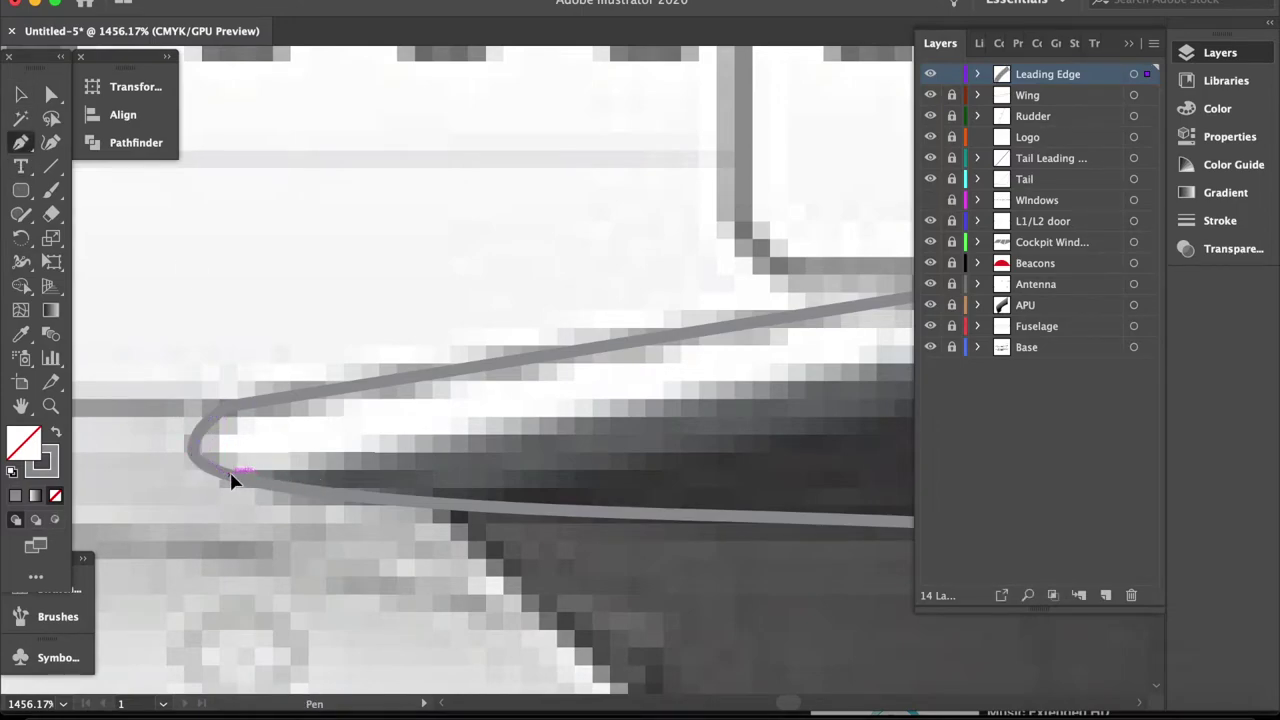
{"action": "scroll", "coordinate": [230, 481], "scroll_direction": "down", "scroll_amount": 3}
{"action": "scroll", "coordinate": [257, 491], "scroll_direction": "up", "scroll_amount": 2}
{"action": "scroll", "coordinate": [331, 491], "scroll_direction": "down", "scroll_amount": 3}
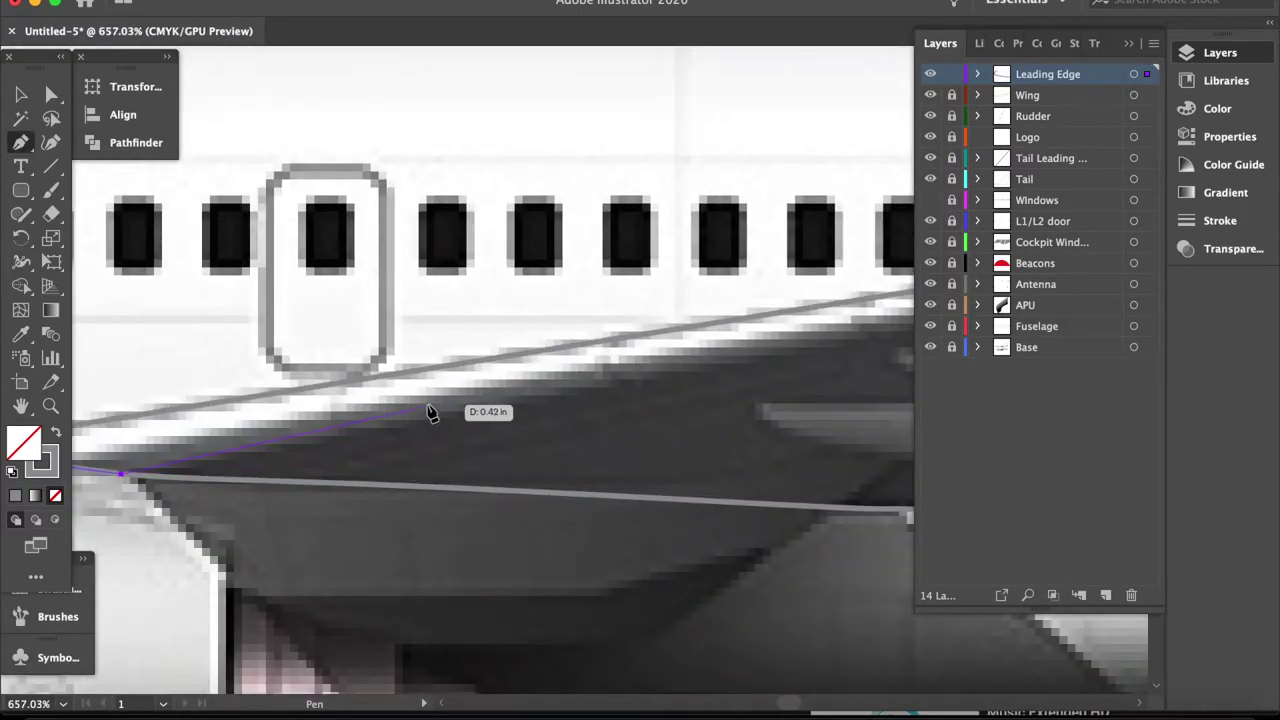
{"action": "scroll", "coordinate": [430, 413], "scroll_direction": "up", "scroll_amount": 3}
{"action": "scroll", "coordinate": [449, 408], "scroll_direction": "right", "scroll_amount": 4}
{"action": "scroll", "coordinate": [648, 453], "scroll_direction": "up", "scroll_amount": 5}
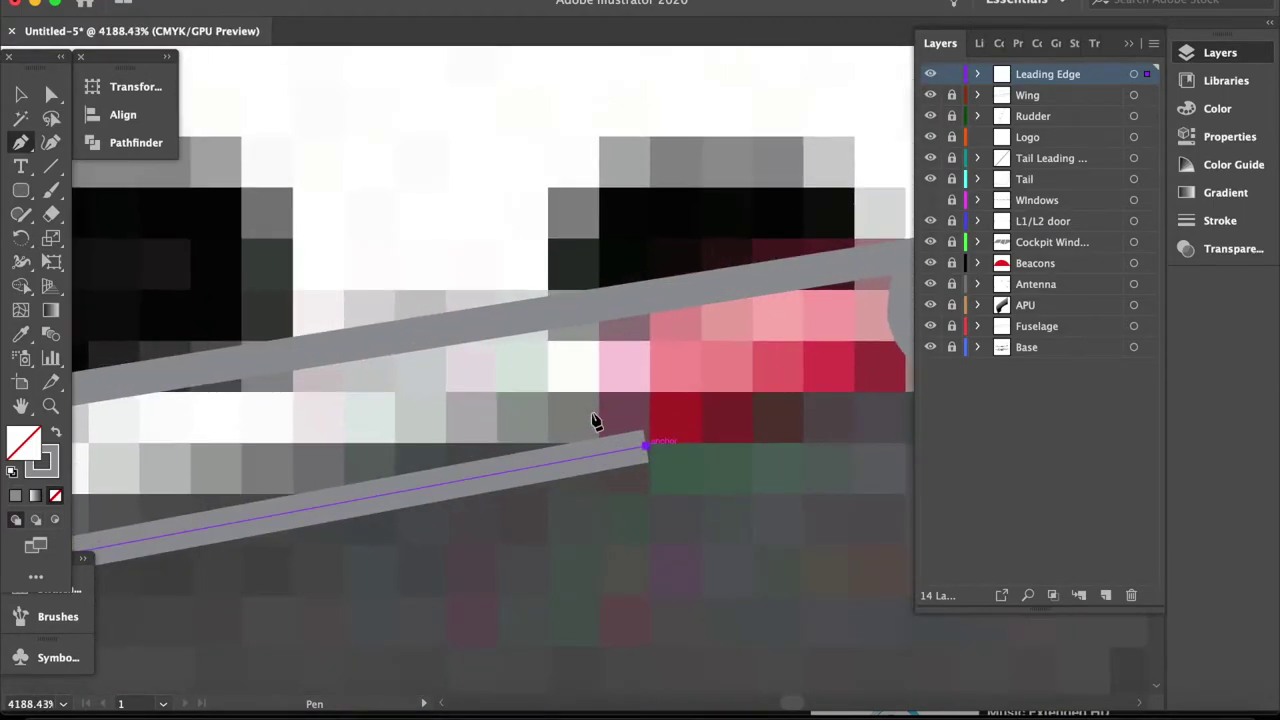
Trace the wing's leading edge from near the red beacon, then add another layer
{"action": "left_click", "coordinate": [557, 355]}
{"action": "scroll", "coordinate": [586, 314], "scroll_direction": "down", "scroll_amount": 8}
{"action": "scroll", "coordinate": [590, 315], "scroll_direction": "down", "scroll_amount": 1}
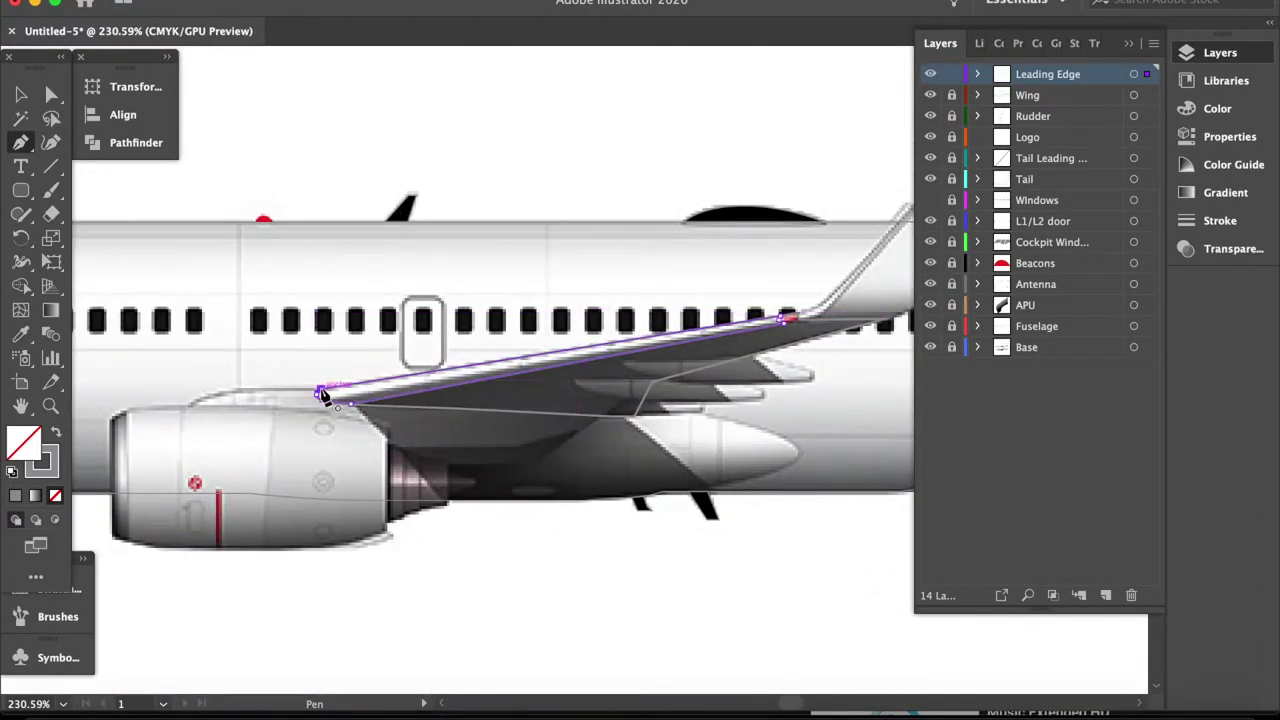
{"action": "key", "text": "v"}
{"action": "scroll", "coordinate": [433, 229], "scroll_direction": "up", "scroll_amount": 3}
{"action": "scroll", "coordinate": [433, 229], "scroll_direction": "up", "scroll_amount": 3}
{"action": "left_click", "coordinate": [1105, 595]}
Rename the new layer to Winglet
{"action": "double_click", "coordinate": [1050, 74]}
{"action": "type", "text": "Winglet"}
{"action": "key", "text": "Return"}
{"action": "scroll", "coordinate": [660, 376], "scroll_direction": "up", "scroll_amount": 2}
{"action": "scroll", "coordinate": [660, 376], "scroll_direction": "down", "scroll_amount": 4}
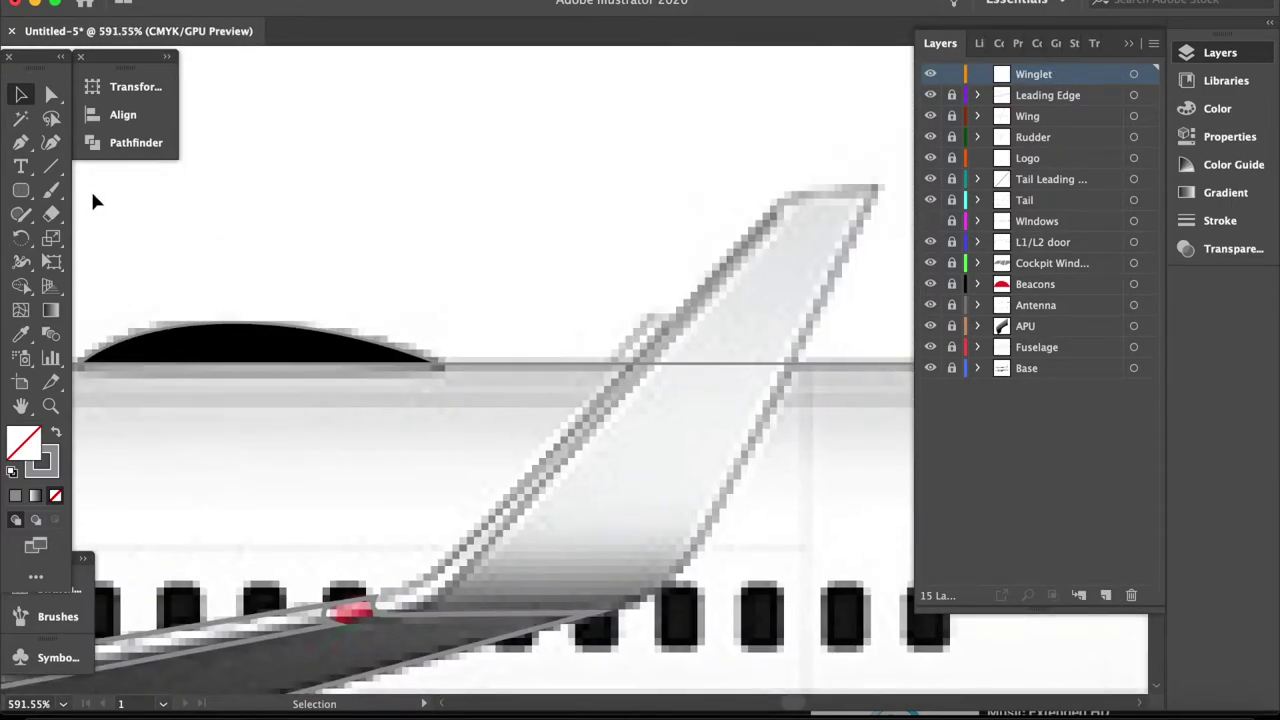
Trace the winglet from its top corners, curving the rear edge down to the wing base
{"action": "left_click", "coordinate": [771, 211]}
{"action": "scroll", "coordinate": [720, 230], "scroll_direction": "up", "scroll_amount": 3}
{"action": "left_click", "coordinate": [776, 250]}
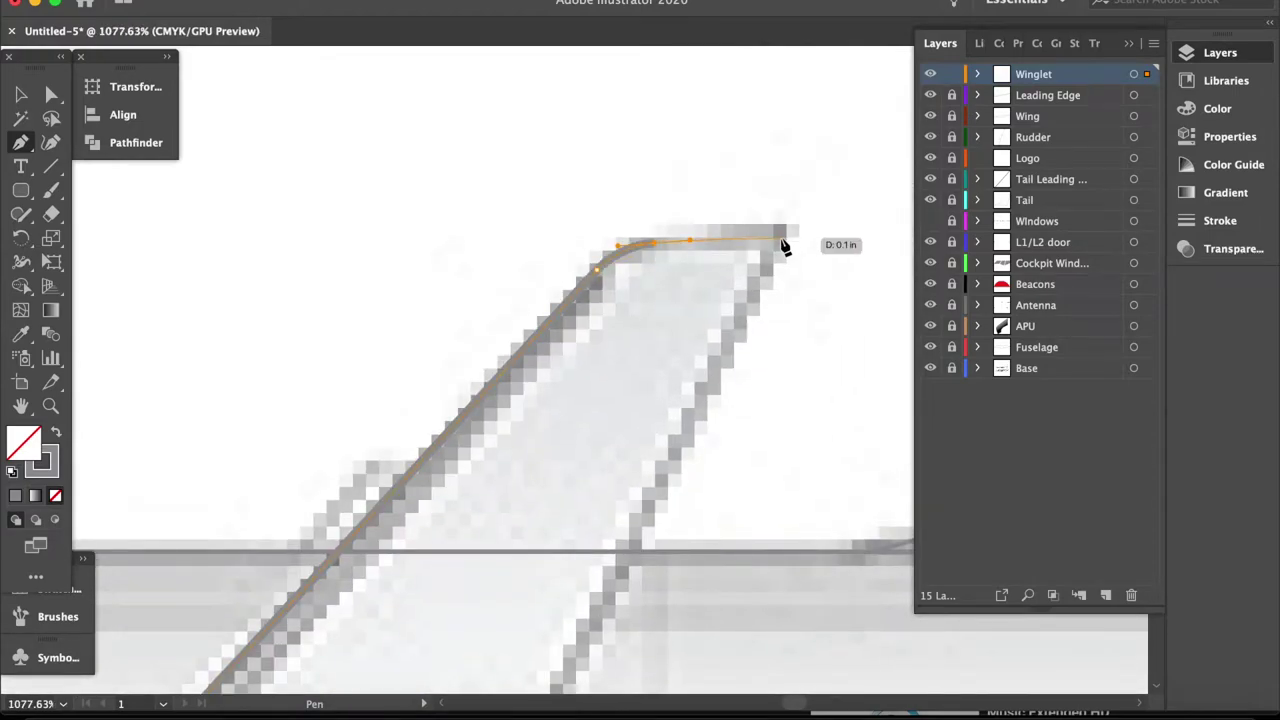
{"action": "scroll", "coordinate": [784, 246], "scroll_direction": "down", "scroll_amount": 3}
{"action": "scroll", "coordinate": [740, 330], "scroll_direction": "down", "scroll_amount": 3}
{"action": "scroll", "coordinate": [712, 392], "scroll_direction": "up", "scroll_amount": 6}
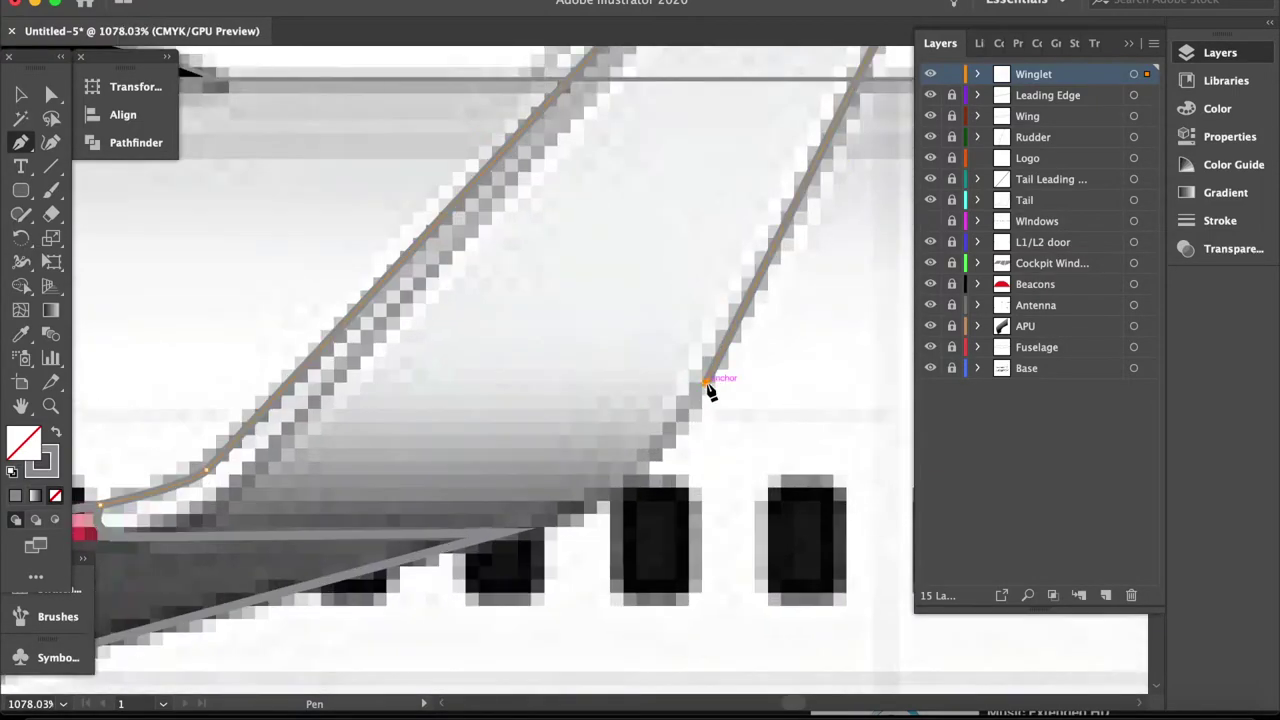
{"action": "mouse_move", "coordinate": [562, 482]}
{"action": "left_mouse_down"}
{"action": "mouse_move", "coordinate": [518, 500]}
{"action": "mouse_move", "coordinate": [700, 435]}
{"action": "left_mouse_up"}
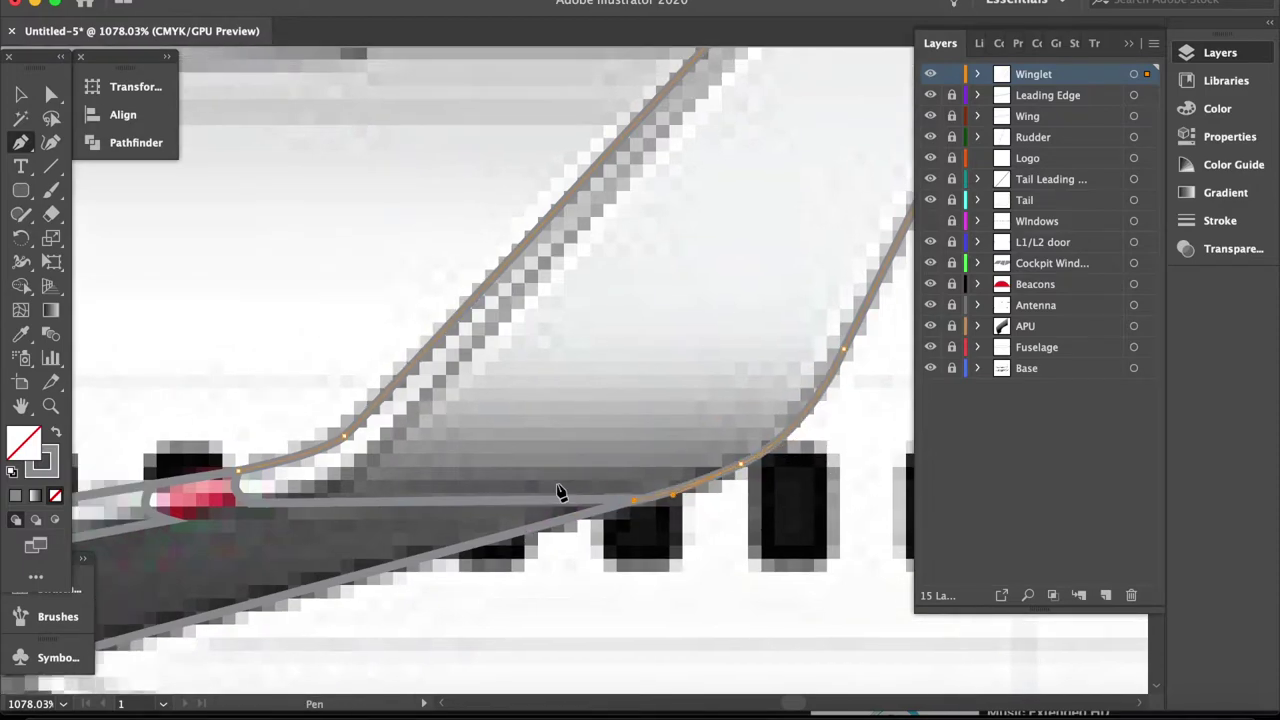
{"action": "left_click_drag", "start_coordinate": [560, 490], "coordinate": [273, 505]}
{"action": "scroll", "coordinate": [253, 511], "scroll_direction": "up", "scroll_amount": 5}
{"action": "key", "text": "v"}
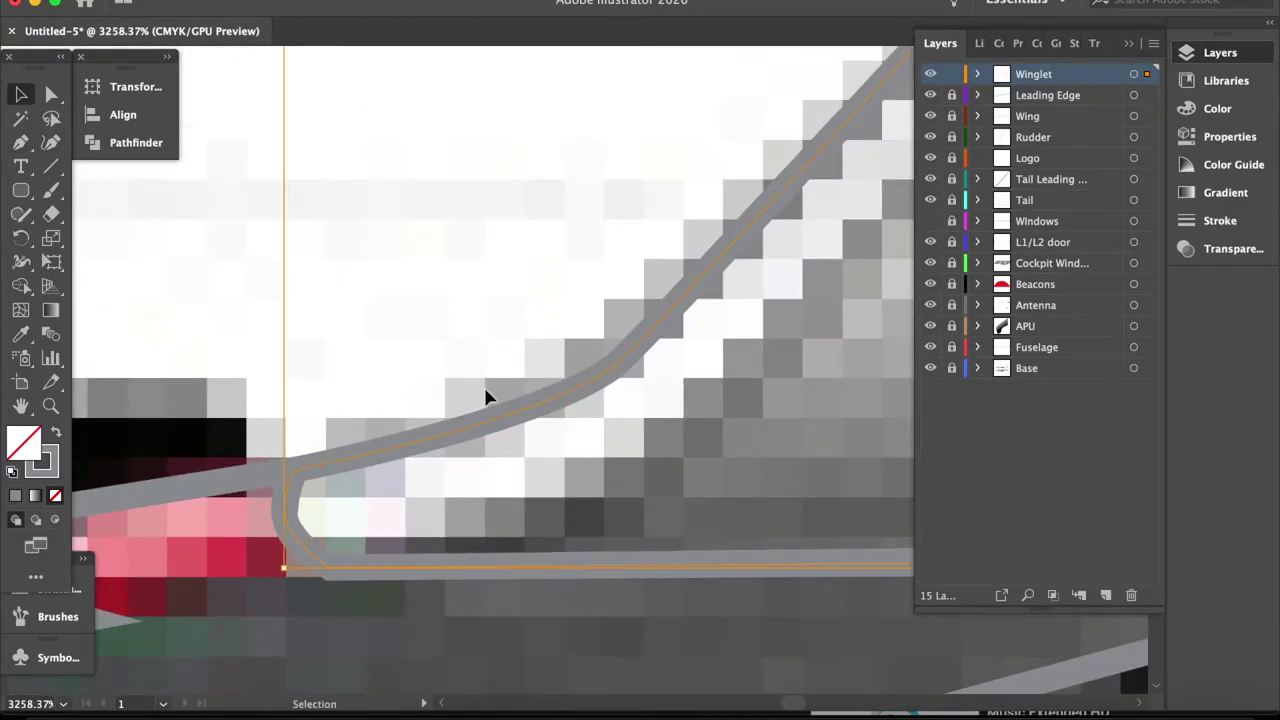
{"action": "left_click", "coordinate": [1105, 595]}
Rename the new layer to Winglet LEDGE
{"action": "double_click", "coordinate": [1050, 78]}
{"action": "type", "text": "Winglet "}
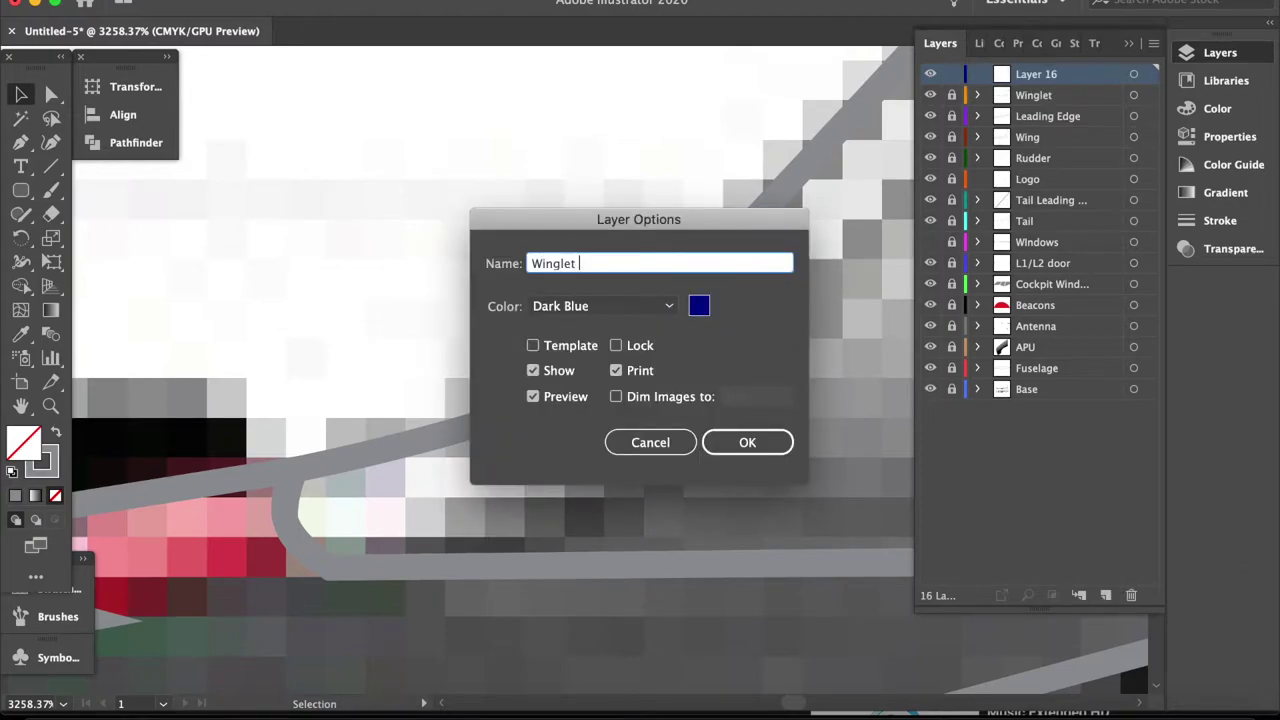
{"action": "type", "text": "LEDGE"}
{"action": "key", "text": "Return"}
Trace a closed strip along the winglet's front edge and fill it grey
{"action": "left_click_drag", "start_coordinate": [616, 363], "coordinate": [707, 303]}
{"action": "scroll", "coordinate": [690, 314], "scroll_direction": "down", "scroll_amount": 5}
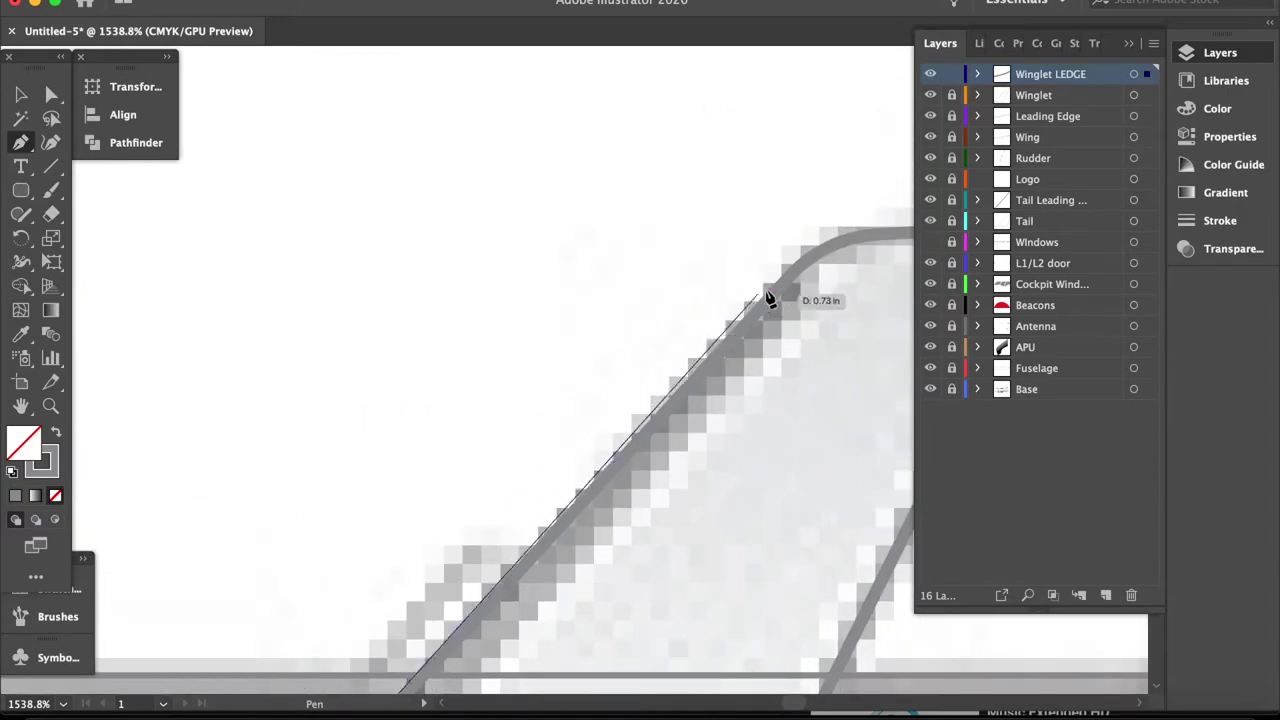
{"action": "scroll", "coordinate": [486, 600], "scroll_direction": "up", "scroll_amount": 2}
{"action": "scroll", "coordinate": [394, 623], "scroll_direction": "up", "scroll_amount": 1}
{"action": "left_click_drag", "start_coordinate": [400, 586], "coordinate": [534, 571]}
{"action": "scroll", "coordinate": [251, 663], "scroll_direction": "up", "scroll_amount": 3}
{"action": "scroll", "coordinate": [272, 605], "scroll_direction": "up", "scroll_amount": 2}
{"action": "left_click", "coordinate": [214, 551]}
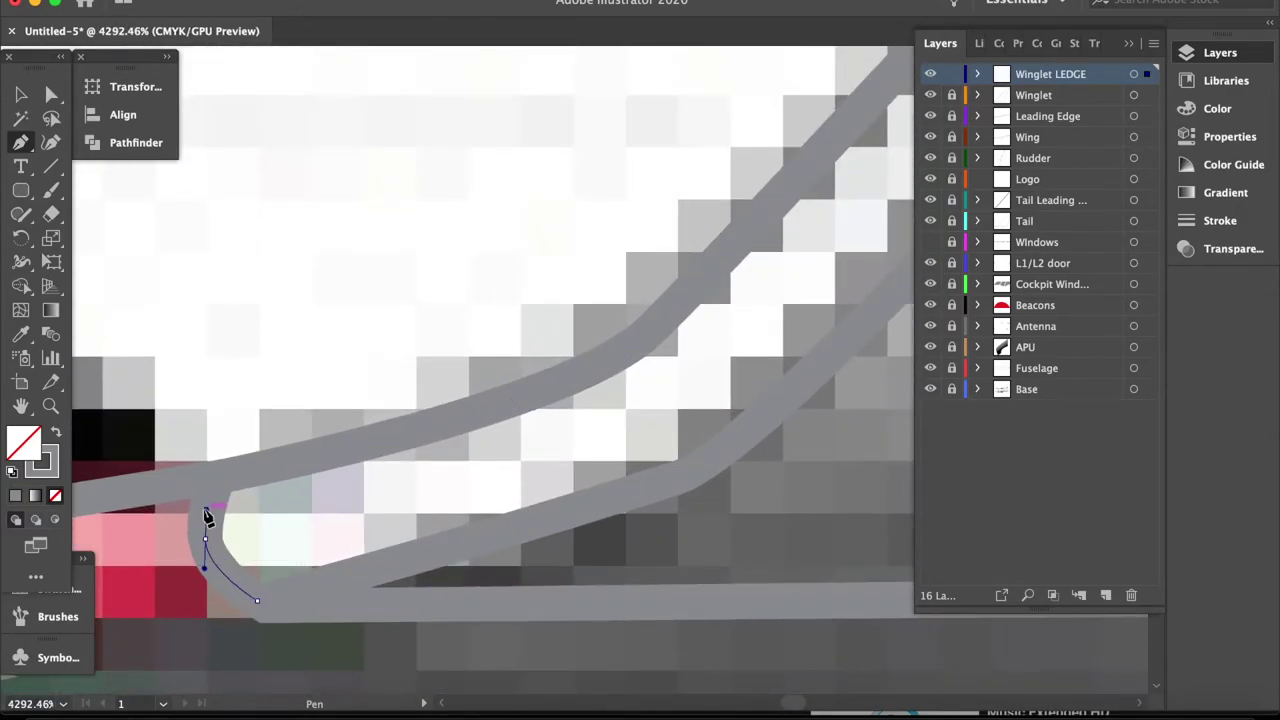
{"action": "key", "text": "v"}
{"action": "key", "text": "shift+x"}
{"action": "scroll", "coordinate": [201, 425], "scroll_direction": "down", "scroll_amount": 1}
{"action": "scroll", "coordinate": [201, 425], "scroll_direction": "down", "scroll_amount": 10}
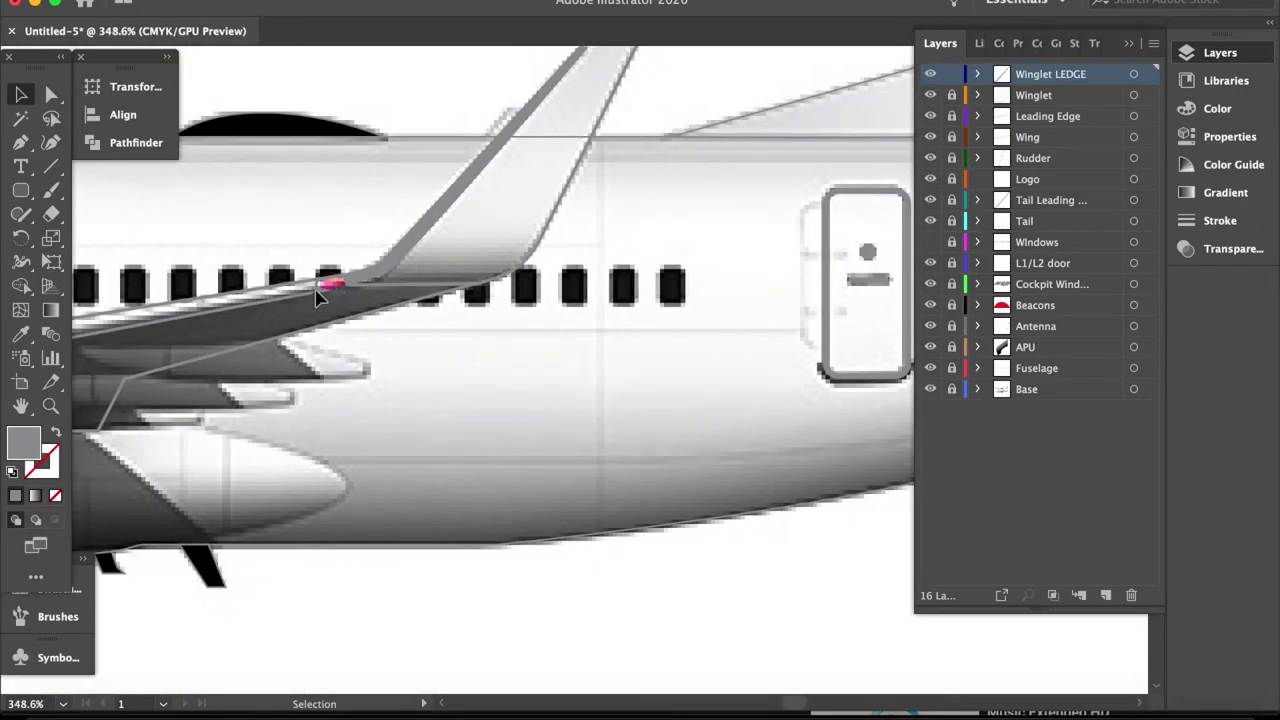
Check the Leading Edge, Wing and Winglet LEDGE layers, then add a new top layer
{"action": "left_click", "coordinate": [1038, 118]}
{"action": "scroll", "coordinate": [650, 398], "scroll_direction": "down", "scroll_amount": 3}
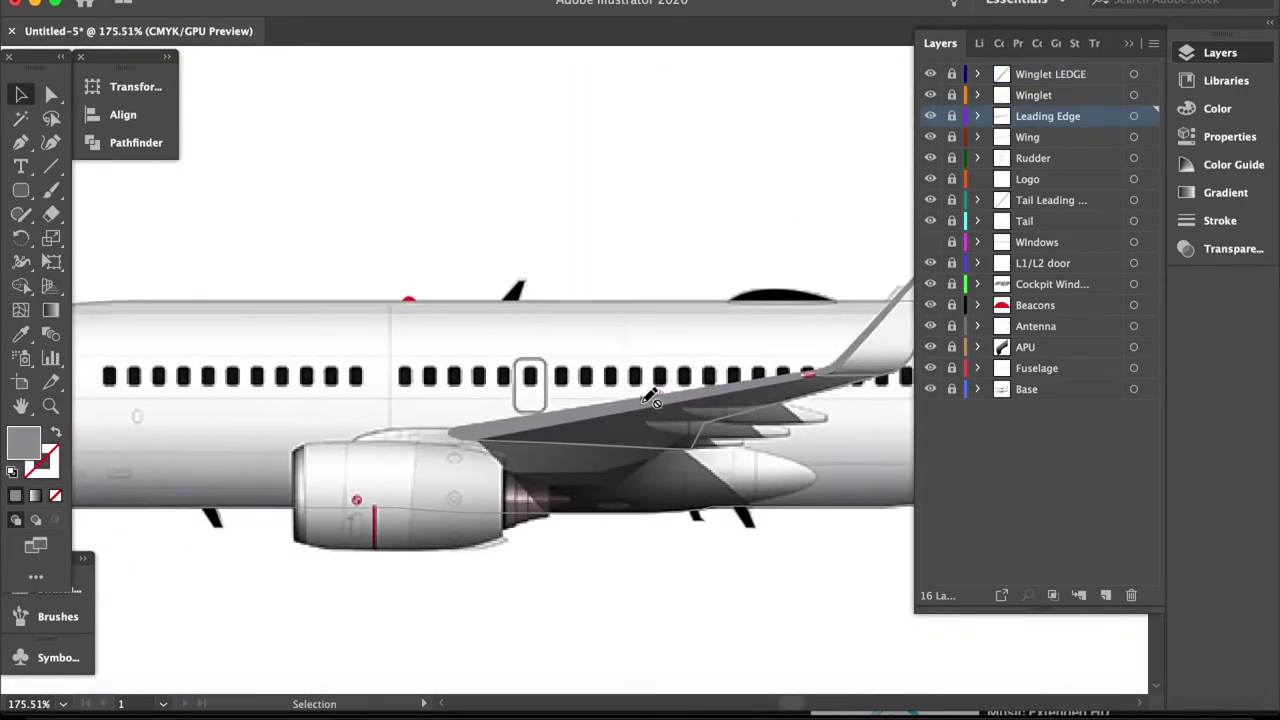
{"action": "scroll", "coordinate": [650, 398], "scroll_direction": "down", "scroll_amount": 5}
{"action": "scroll", "coordinate": [650, 398], "scroll_direction": "up", "scroll_amount": 2}
{"action": "scroll", "coordinate": [650, 398], "scroll_direction": "up", "scroll_amount": 4}
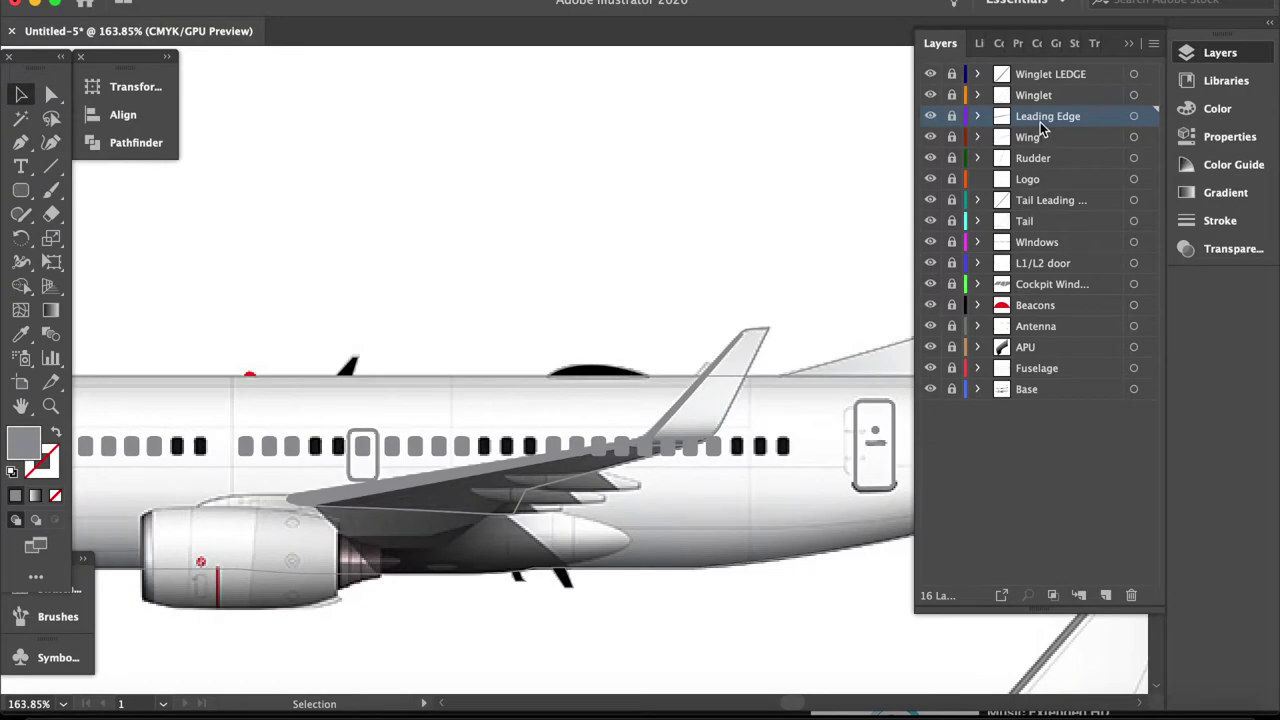
{"action": "left_click", "coordinate": [1035, 137]}
{"action": "left_click", "coordinate": [1058, 78]}
{"action": "left_click", "coordinate": [1107, 596]}
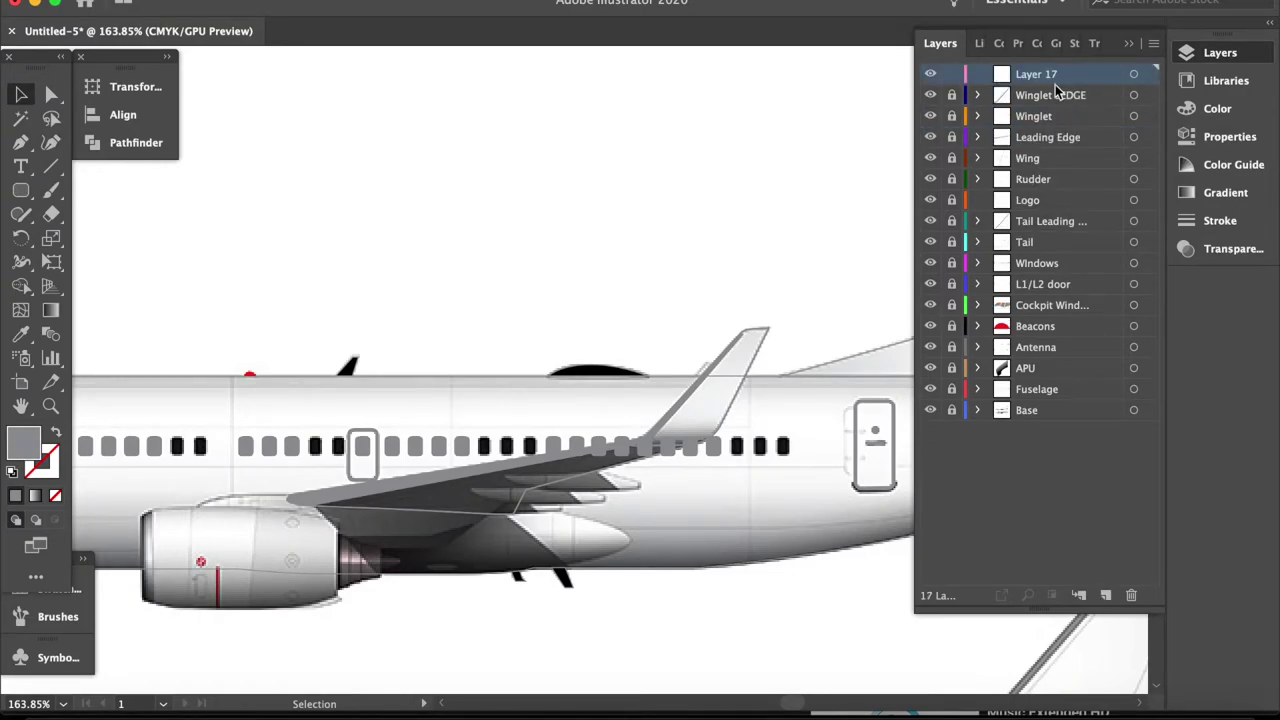
{"action": "type", "text": "Pylon"}
Name the new layer Pylon and set the Pen's fill to black
{"action": "key", "text": "Return"}
{"action": "scroll", "coordinate": [443, 537], "scroll_direction": "up", "scroll_amount": 3}
{"action": "scroll", "coordinate": [443, 537], "scroll_direction": "left", "scroll_amount": 3}
{"action": "key", "text": "p"}
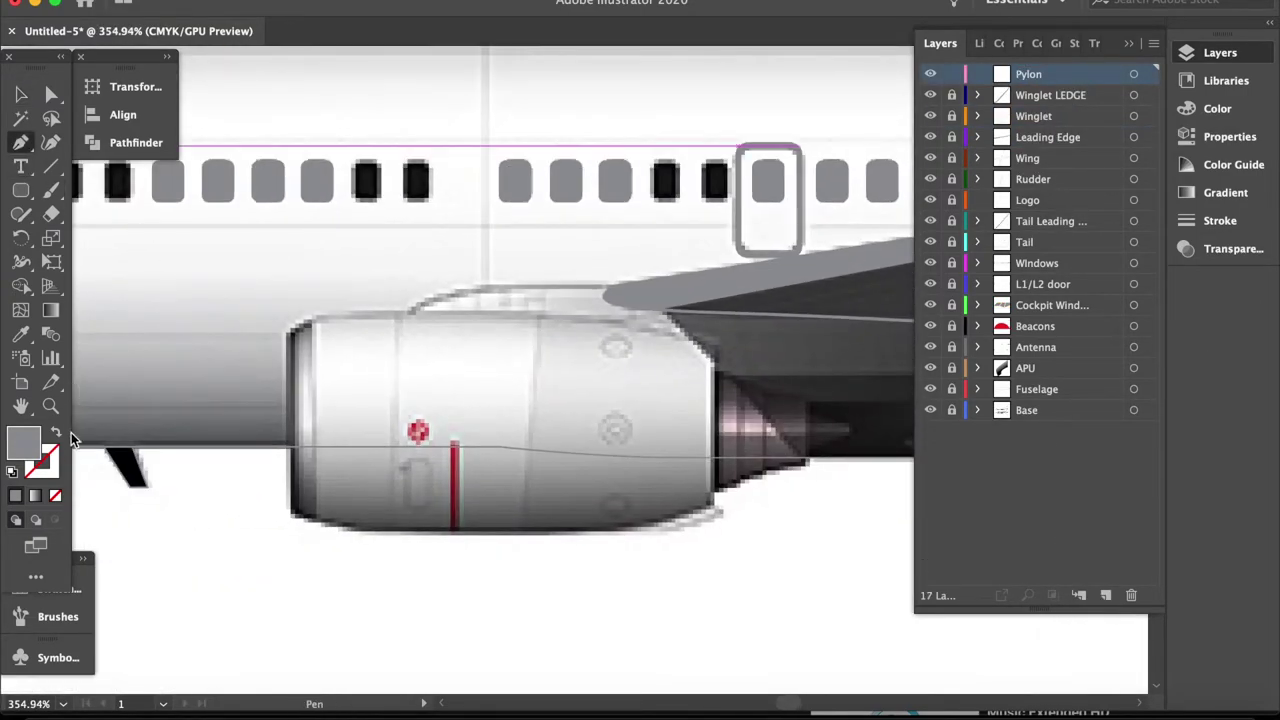
{"action": "key", "text": "shift+x"}
{"action": "left_click", "coordinate": [1229, 136]}
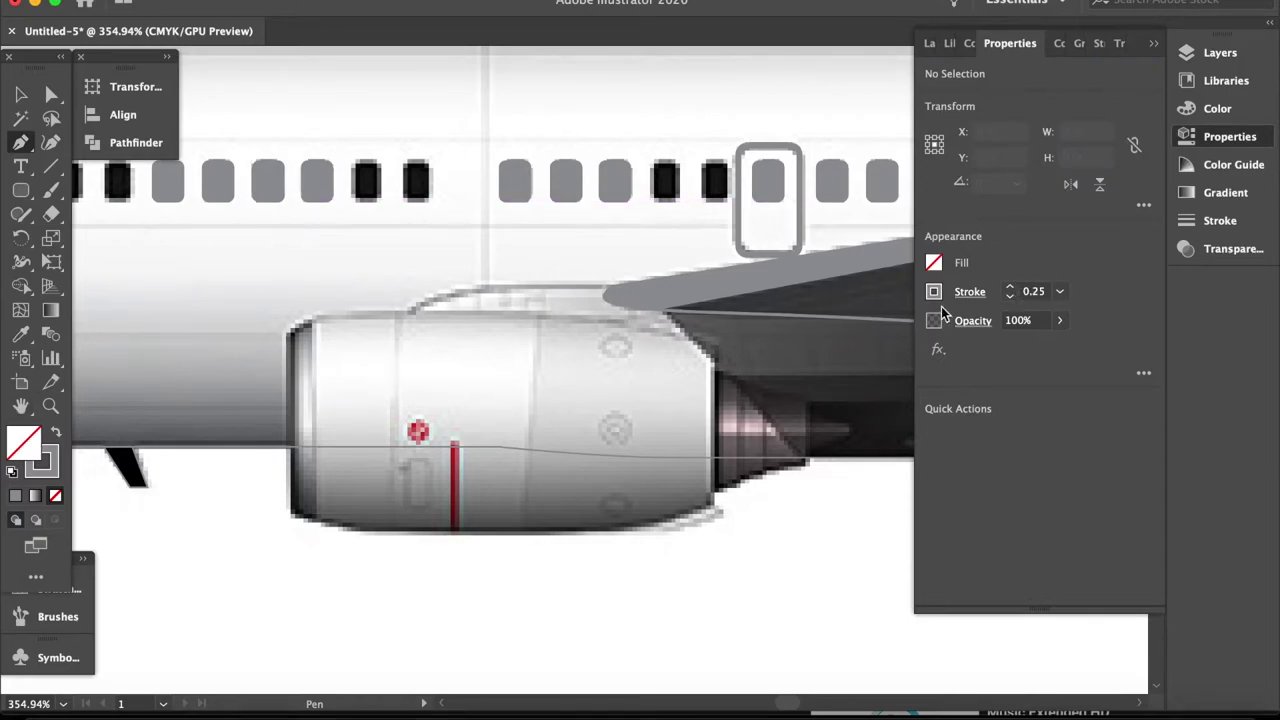
{"action": "left_click", "coordinate": [933, 262]}
{"action": "left_click", "coordinate": [758, 336]}
{"action": "key", "text": "Escape"}
Start the pylon outline with anchors along the engine's top edge, undoing a stray point
{"action": "scroll", "coordinate": [608, 285], "scroll_direction": "up", "scroll_amount": 3}
{"action": "left_click", "coordinate": [601, 287]}
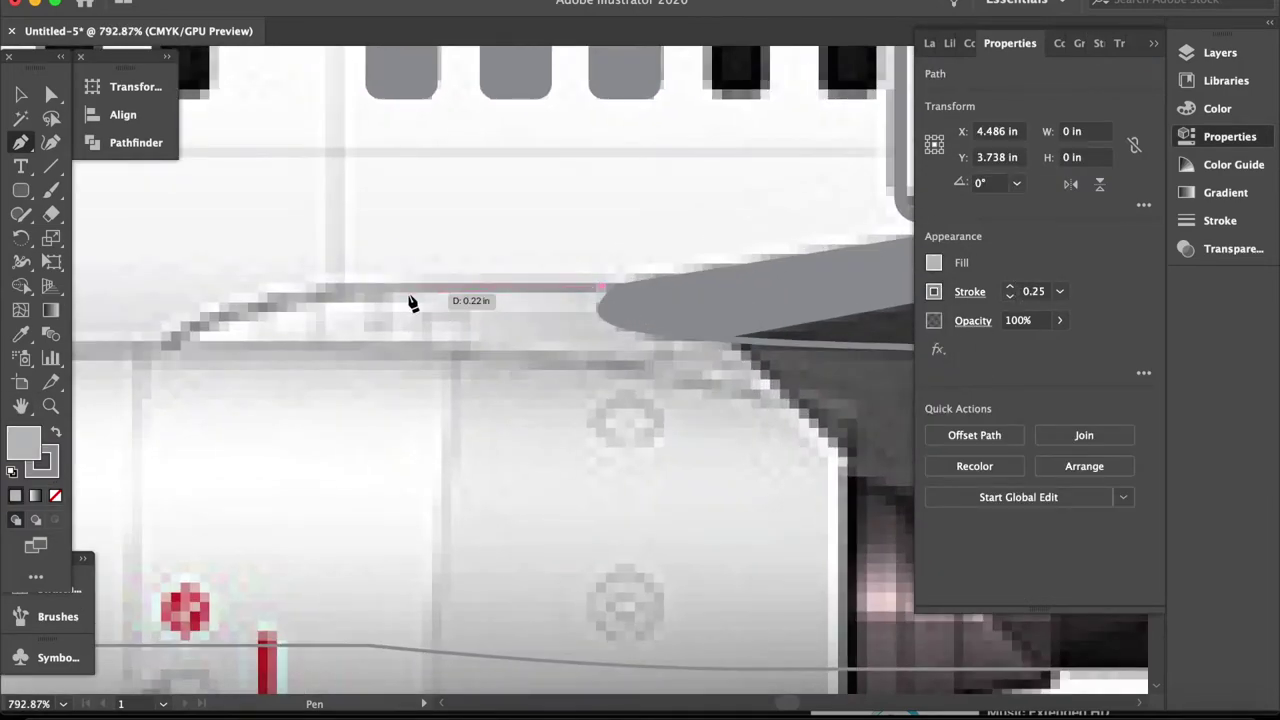
{"action": "left_click", "coordinate": [390, 287]}
{"action": "left_click", "coordinate": [234, 316]}
{"action": "left_click", "coordinate": [157, 350]}
{"action": "scroll", "coordinate": [165, 355], "scroll_direction": "right", "scroll_amount": 5}
{"action": "left_click", "coordinate": [653, 459]}
{"action": "left_click", "coordinate": [57, 498]}
{"action": "key", "text": "ctrl+z"}
{"action": "key", "text": "ctrl+z"}
Continue the pylon path along the engine's rear and exhaust, rounding its front tip smoothly
{"action": "left_click", "coordinate": [603, 450]}
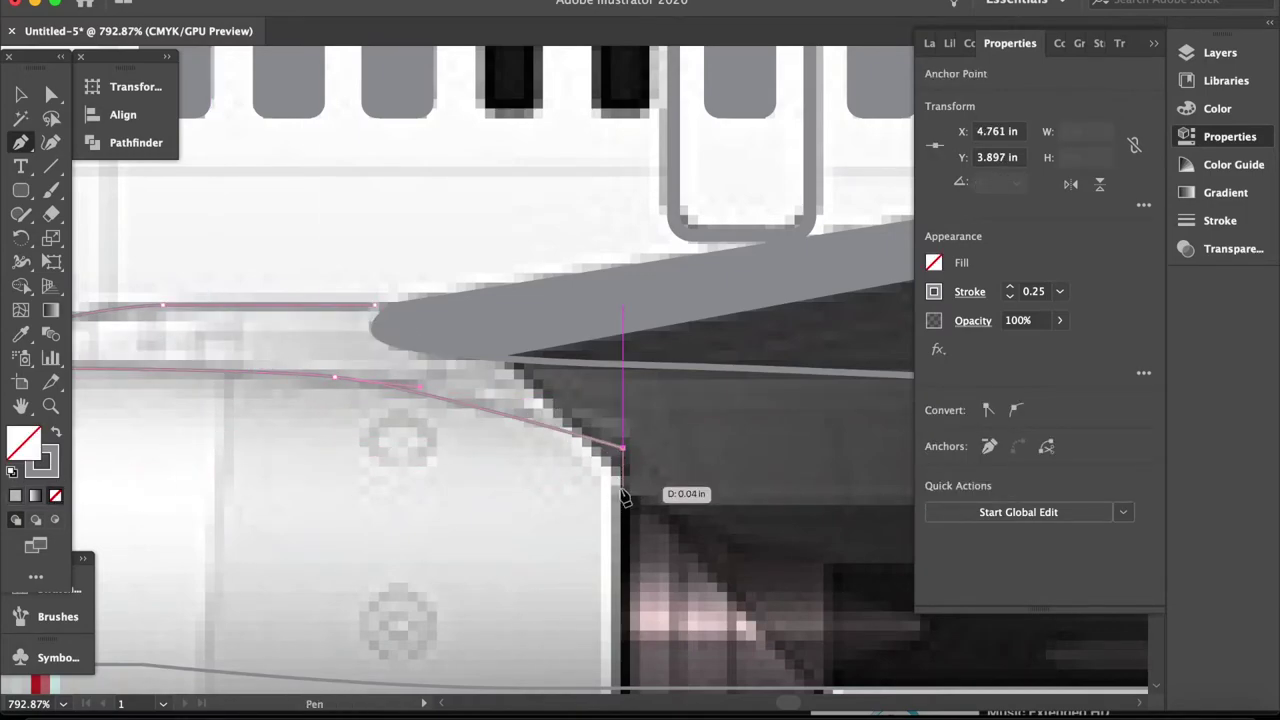
{"action": "left_click", "coordinate": [623, 486]}
{"action": "scroll", "coordinate": [610, 500], "scroll_direction": "right", "scroll_amount": 5}
{"action": "left_click", "coordinate": [634, 463]}
{"action": "scroll", "coordinate": [680, 510], "scroll_direction": "right", "scroll_amount": 3}
{"action": "left_click", "coordinate": [757, 539]}
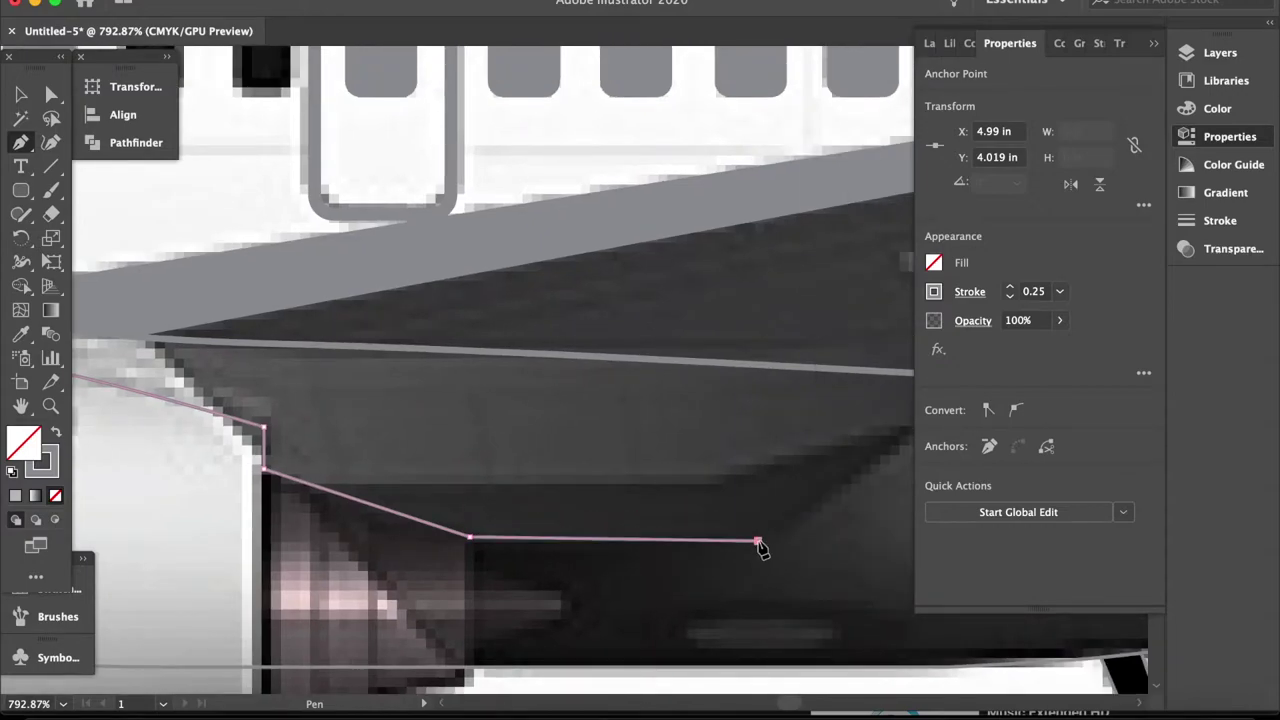
{"action": "scroll", "coordinate": [780, 500], "scroll_direction": "right", "scroll_amount": 3}
{"action": "left_click", "coordinate": [808, 463]}
{"action": "scroll", "coordinate": [700, 455], "scroll_direction": "left", "scroll_amount": 6}
{"action": "left_click", "coordinate": [256, 431]}
{"action": "scroll", "coordinate": [262, 440], "scroll_direction": "up", "scroll_amount": 5}
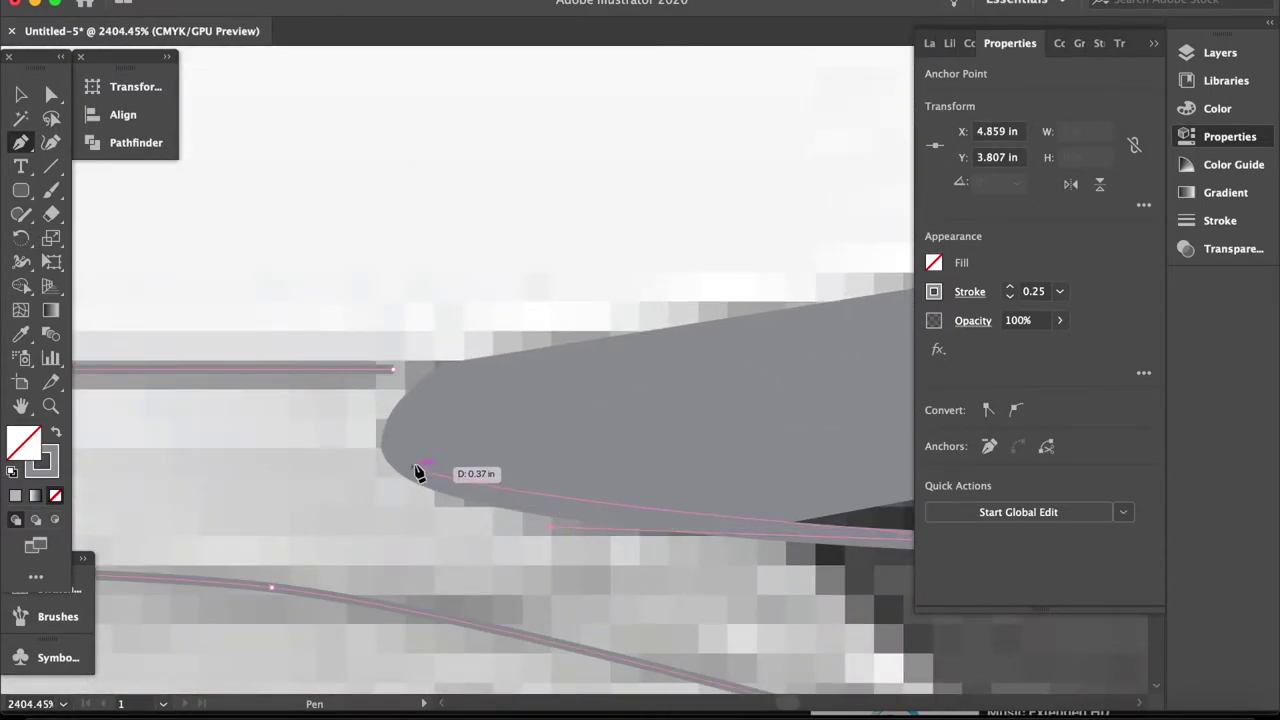
{"action": "left_click_drag", "start_coordinate": [391, 446], "coordinate": [382, 396]}
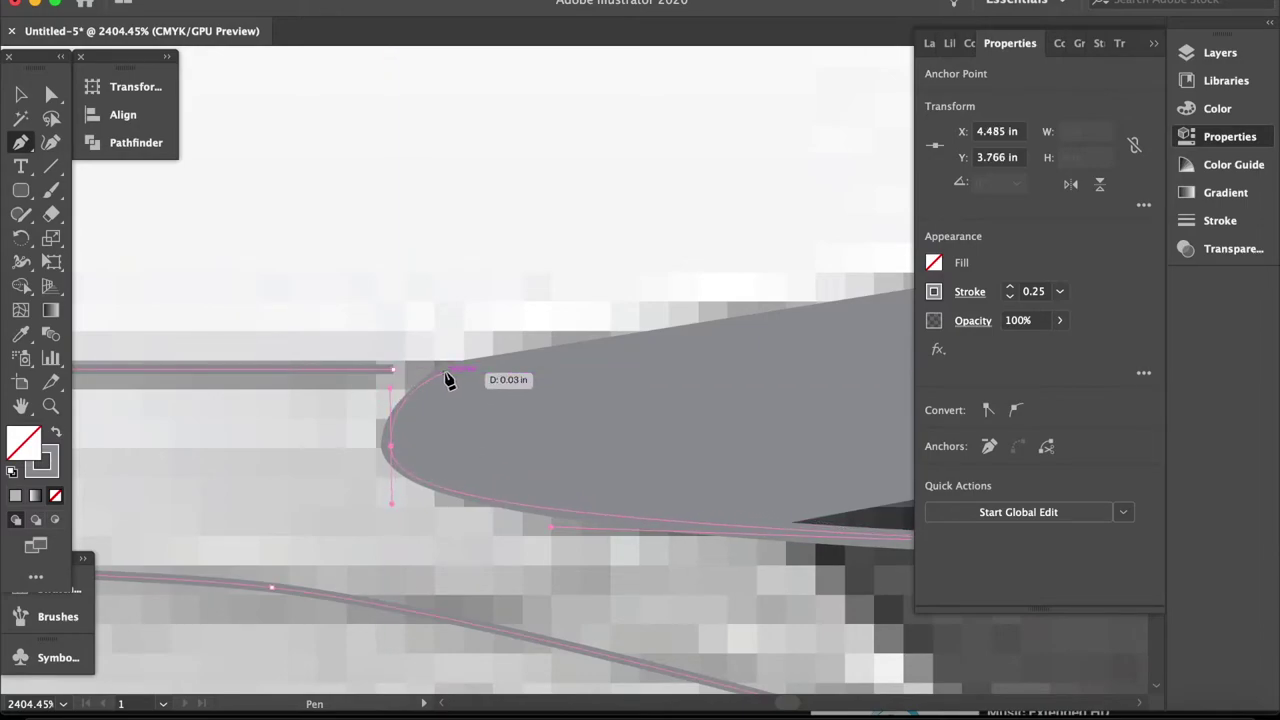
Reset to default fill and stroke, zoom out to the whole aircraft, and add a layer above Pylon
{"action": "scroll", "coordinate": [385, 415], "scroll_direction": "down", "scroll_amount": 5}
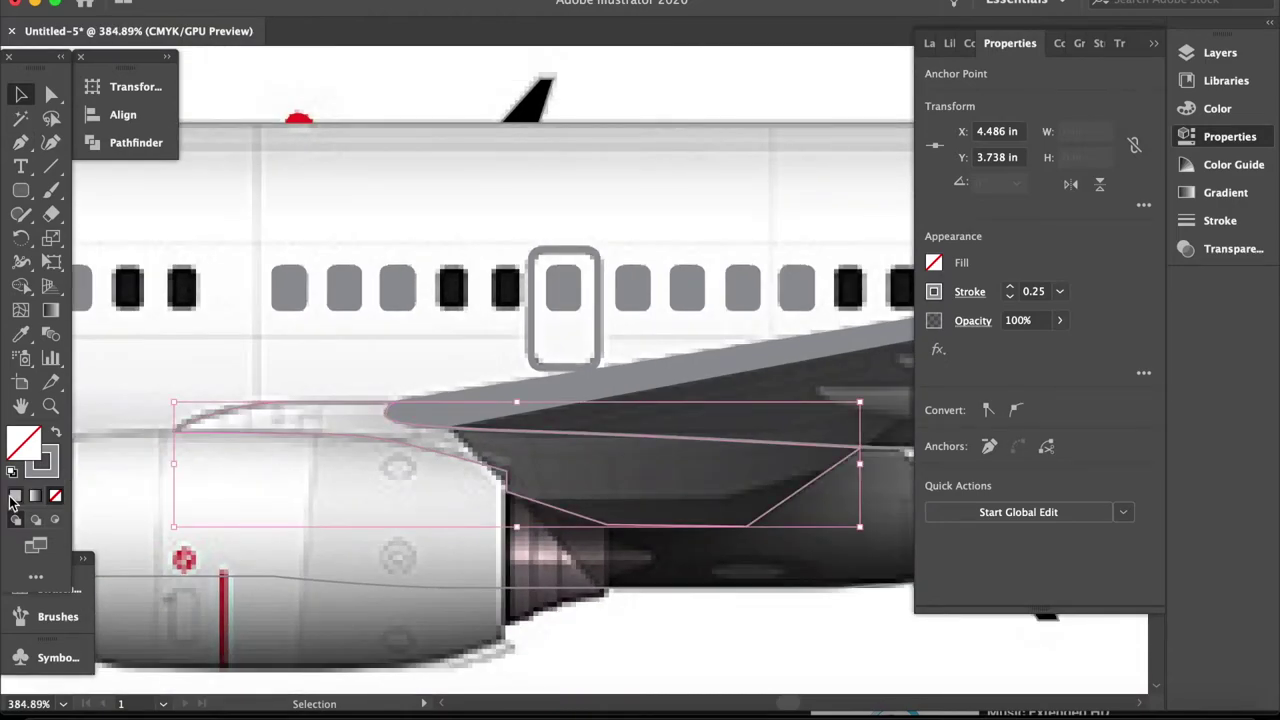
{"action": "left_click", "coordinate": [14, 496]}
{"action": "left_click", "coordinate": [1220, 52]}
{"action": "key", "text": "ctrl+0"}
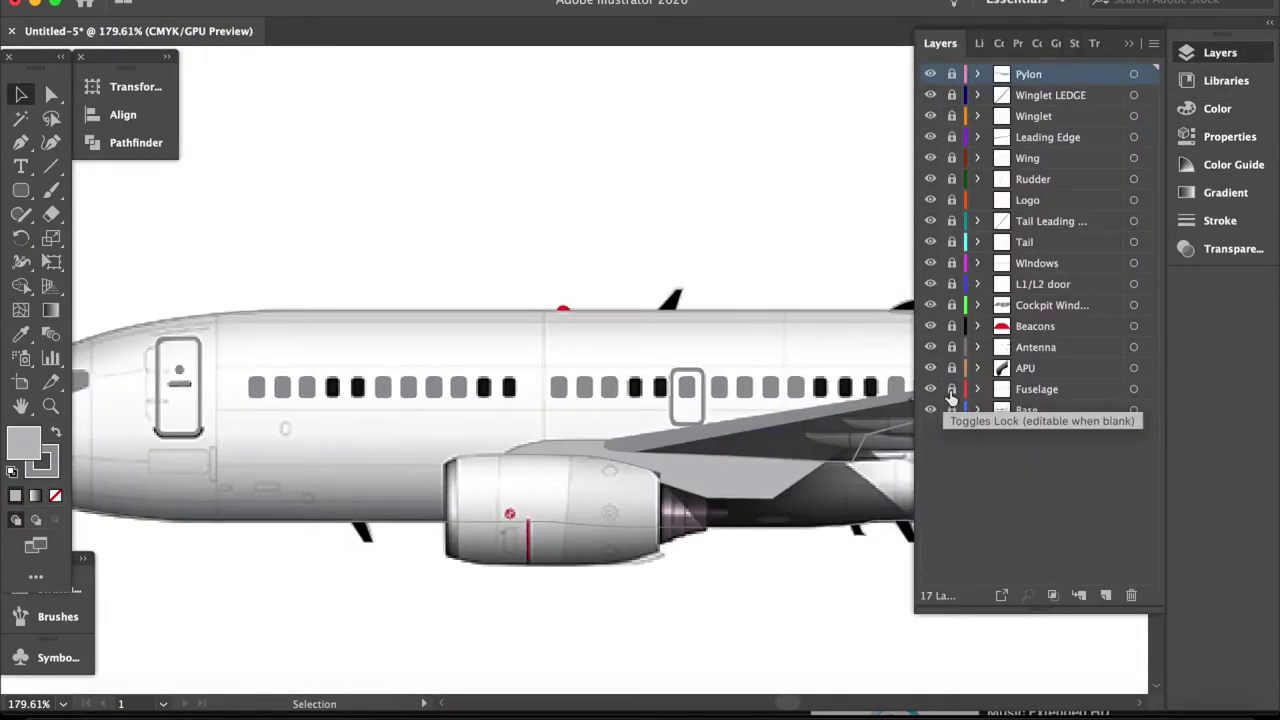
{"action": "scroll", "coordinate": [460, 565], "scroll_direction": "up", "scroll_amount": 3}
{"action": "left_click", "coordinate": [1105, 595]}
Rename the new layer to 'Engine'
{"action": "double_click", "coordinate": [1047, 73]}
{"action": "type", "text": "Engi"}
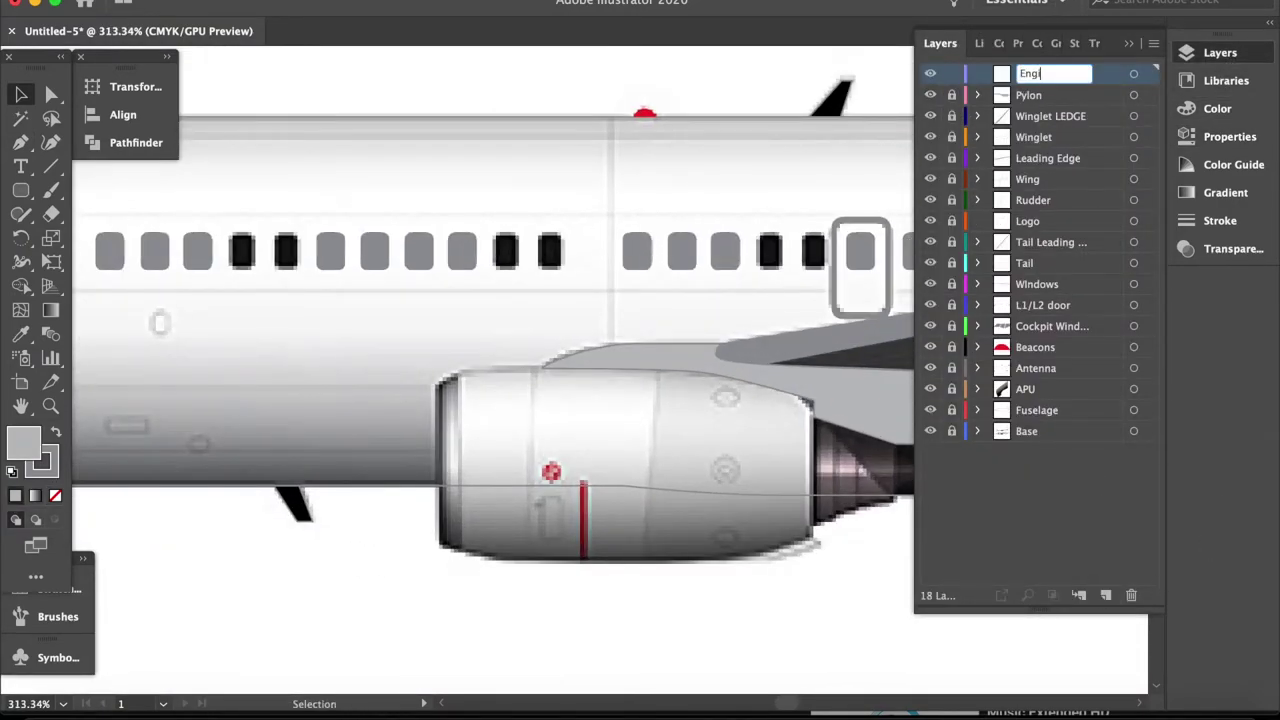
{"action": "type", "text": "ne"}
{"action": "key", "text": "Return"}
{"action": "scroll", "coordinate": [381, 332], "scroll_direction": "up", "scroll_amount": 3}
{"action": "scroll", "coordinate": [214, 237], "scroll_direction": "up", "scroll_amount": 2}
Trace the engine nacelle outline with the Pen tool, curving its lower edge
{"action": "key", "text": "p"}
{"action": "scroll", "coordinate": [205, 566], "scroll_direction": "up", "scroll_amount": 1}
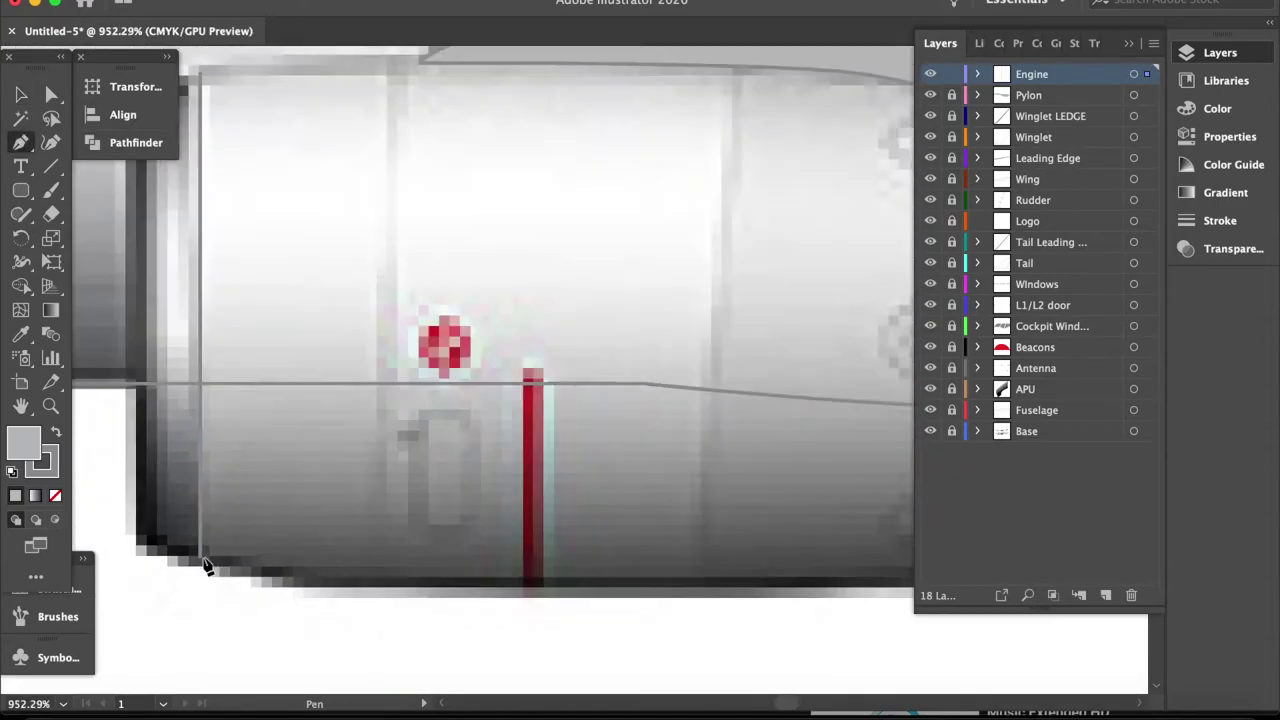
{"action": "scroll", "coordinate": [205, 566], "scroll_direction": "down", "scroll_amount": 3}
{"action": "left_click", "coordinate": [123, 549]}
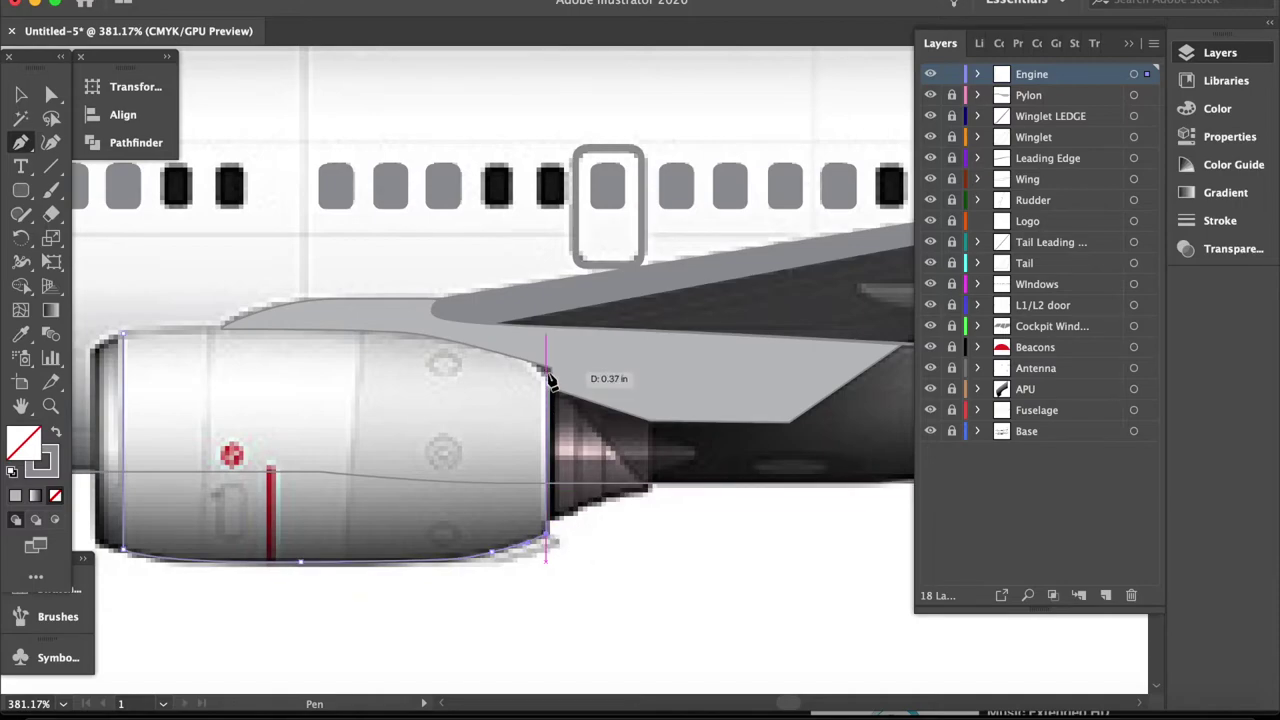
{"action": "scroll", "coordinate": [548, 378], "scroll_direction": "up", "scroll_amount": 4}
{"action": "scroll", "coordinate": [450, 356], "scroll_direction": "left", "scroll_amount": 5}
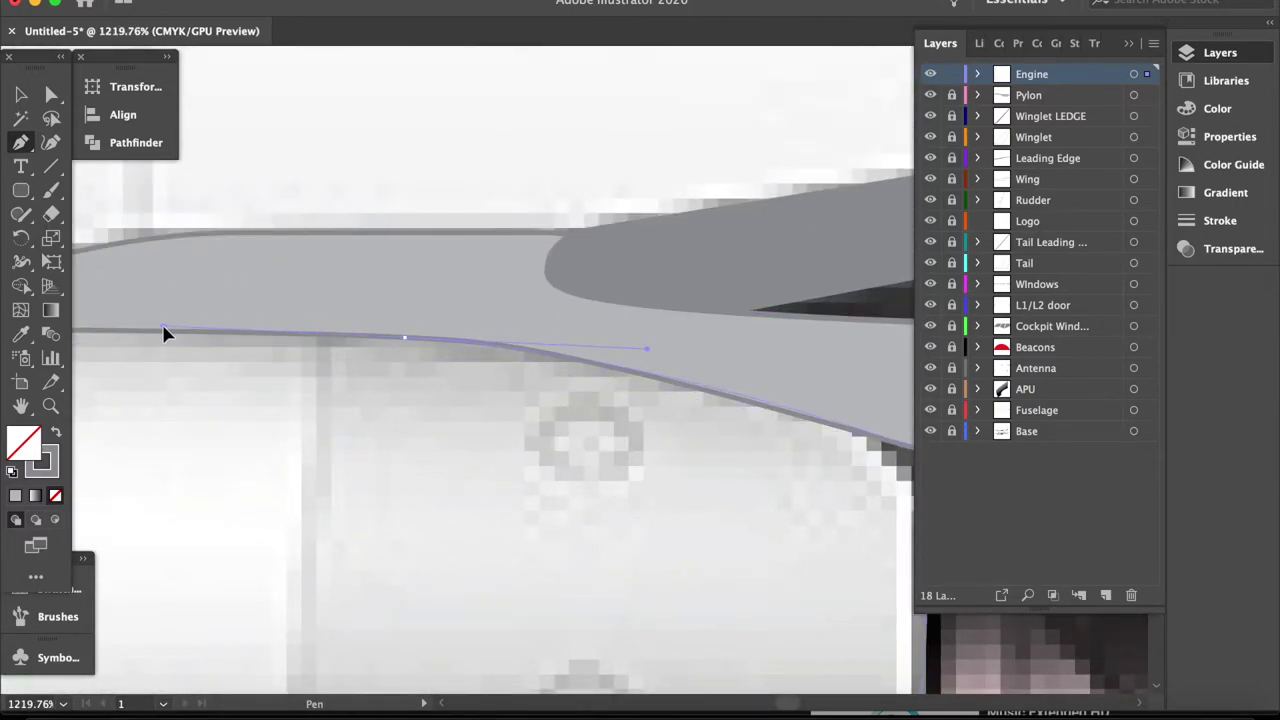
{"action": "scroll", "coordinate": [185, 340], "scroll_direction": "down", "scroll_amount": 3}
{"action": "scroll", "coordinate": [220, 351], "scroll_direction": "left", "scroll_amount": 3}
{"action": "scroll", "coordinate": [220, 354], "scroll_direction": "up", "scroll_amount": 3}
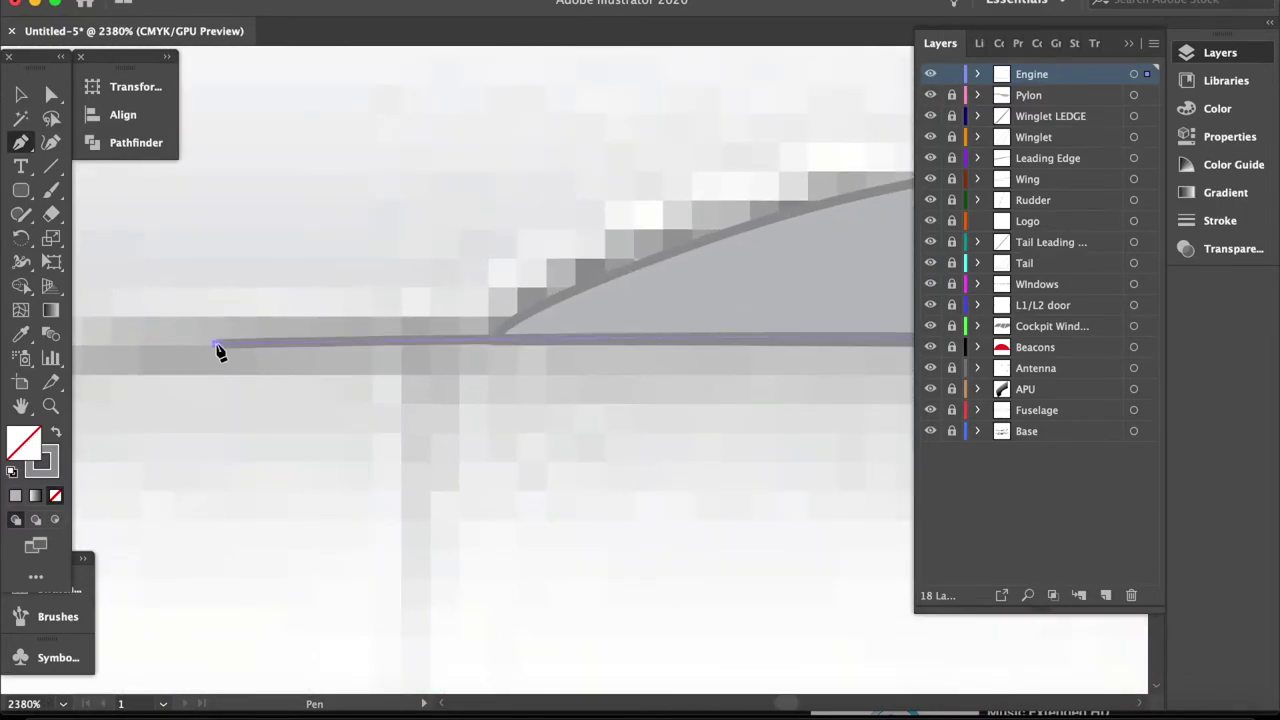
{"action": "scroll", "coordinate": [235, 356], "scroll_direction": "down", "scroll_amount": 2}
{"action": "scroll", "coordinate": [191, 220], "scroll_direction": "down", "scroll_amount": 5}
{"action": "scroll", "coordinate": [191, 220], "scroll_direction": "up", "scroll_amount": 5}
{"action": "scroll", "coordinate": [391, 394], "scroll_direction": "up", "scroll_amount": 2}
{"action": "scroll", "coordinate": [283, 447], "scroll_direction": "down", "scroll_amount": 1}
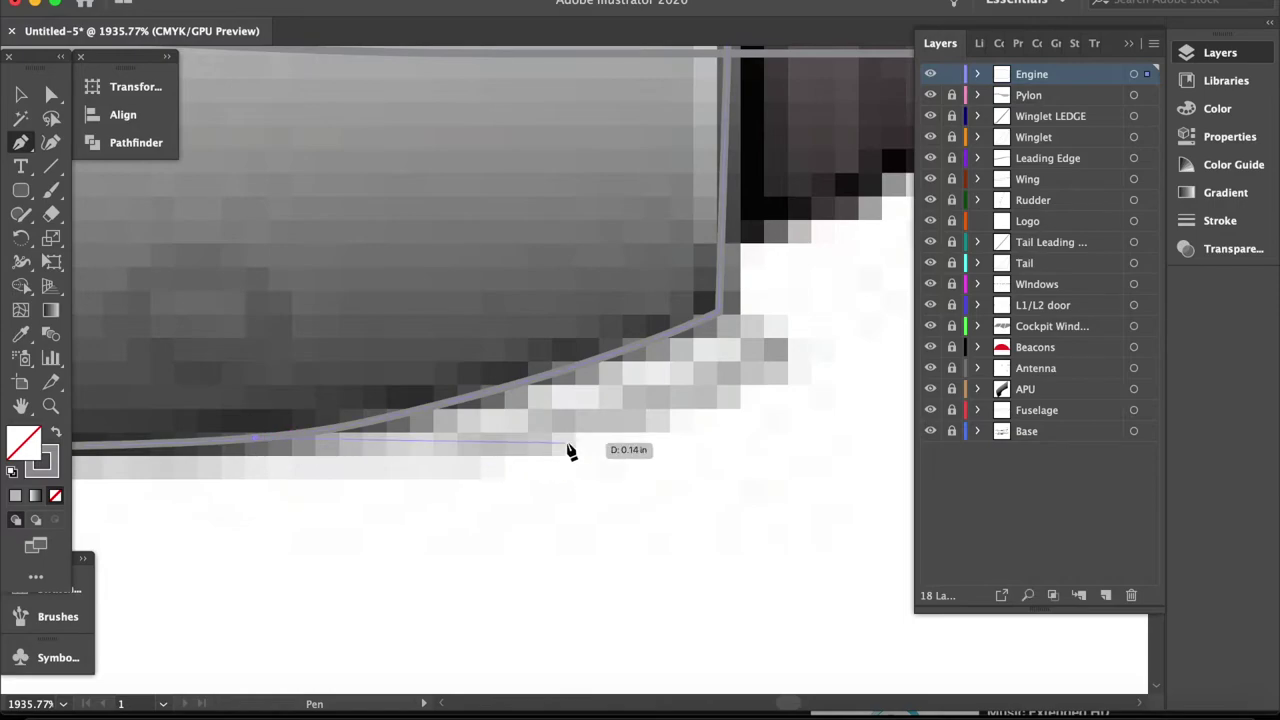
{"action": "left_click_drag", "start_coordinate": [580, 426], "coordinate": [800, 342]}
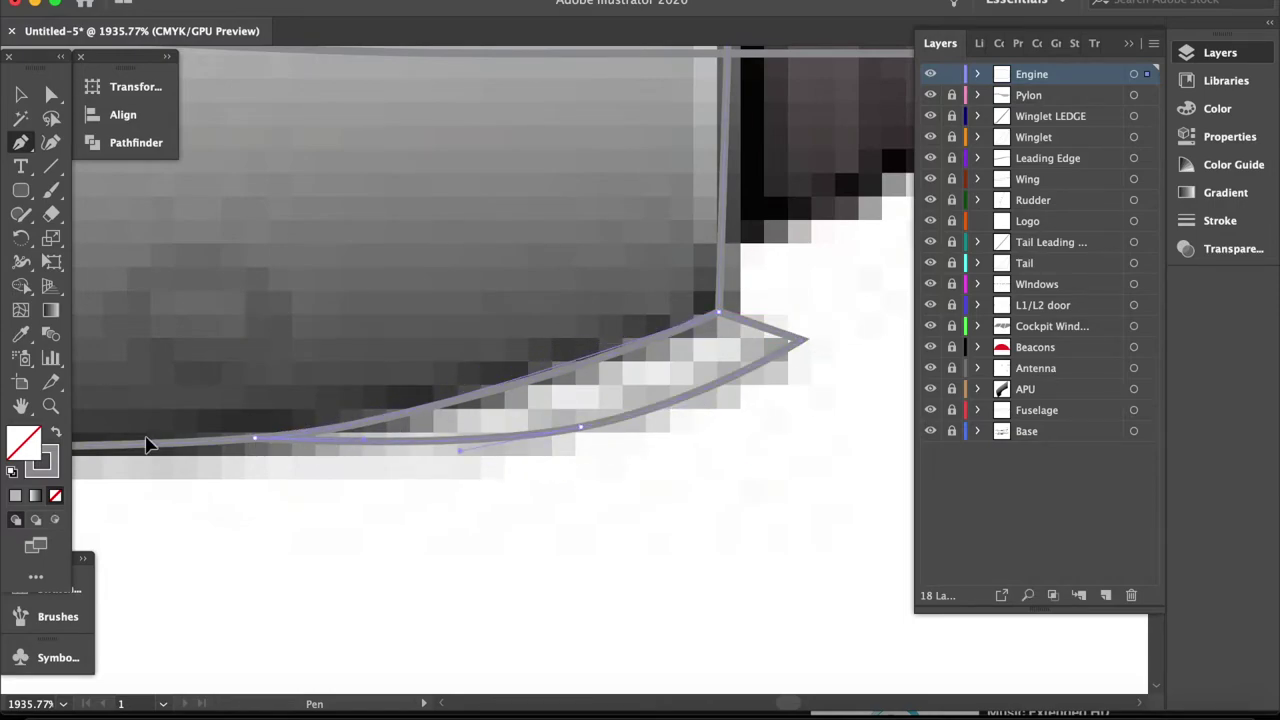
{"action": "key", "text": "v"}
Trace the exhaust cone outline with corner points
{"action": "scroll", "coordinate": [254, 505], "scroll_direction": "down", "scroll_amount": 5}
{"action": "scroll", "coordinate": [254, 505], "scroll_direction": "up", "scroll_amount": 3}
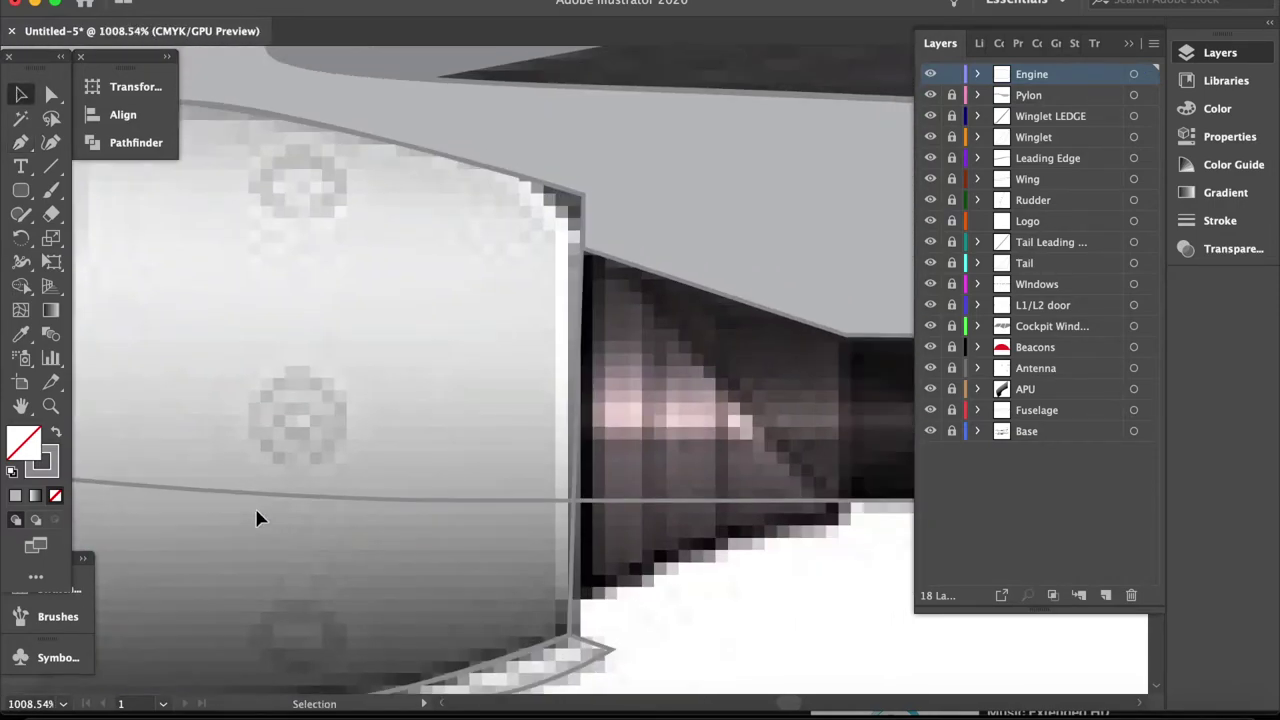
{"action": "scroll", "coordinate": [254, 505], "scroll_direction": "up", "scroll_amount": 1}
{"action": "left_click", "coordinate": [608, 578]}
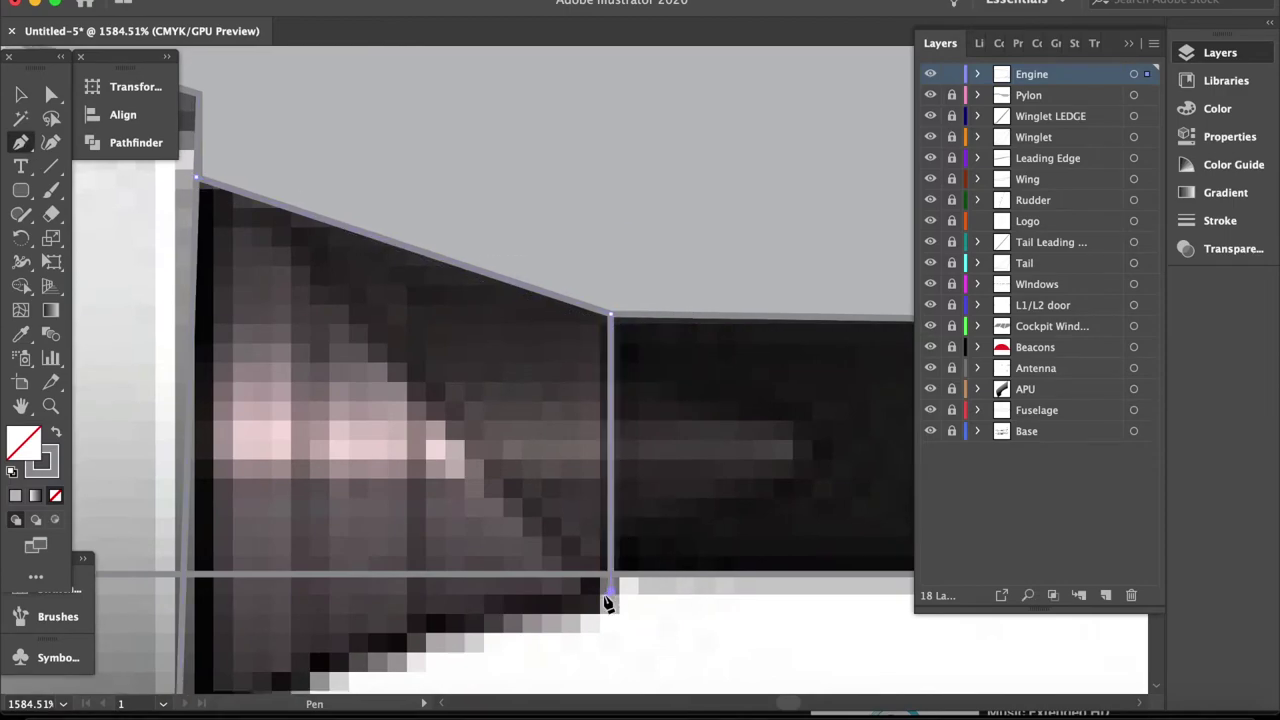
{"action": "scroll", "coordinate": [608, 590], "scroll_direction": "left", "scroll_amount": 3}
{"action": "left_click", "coordinate": [371, 612]}
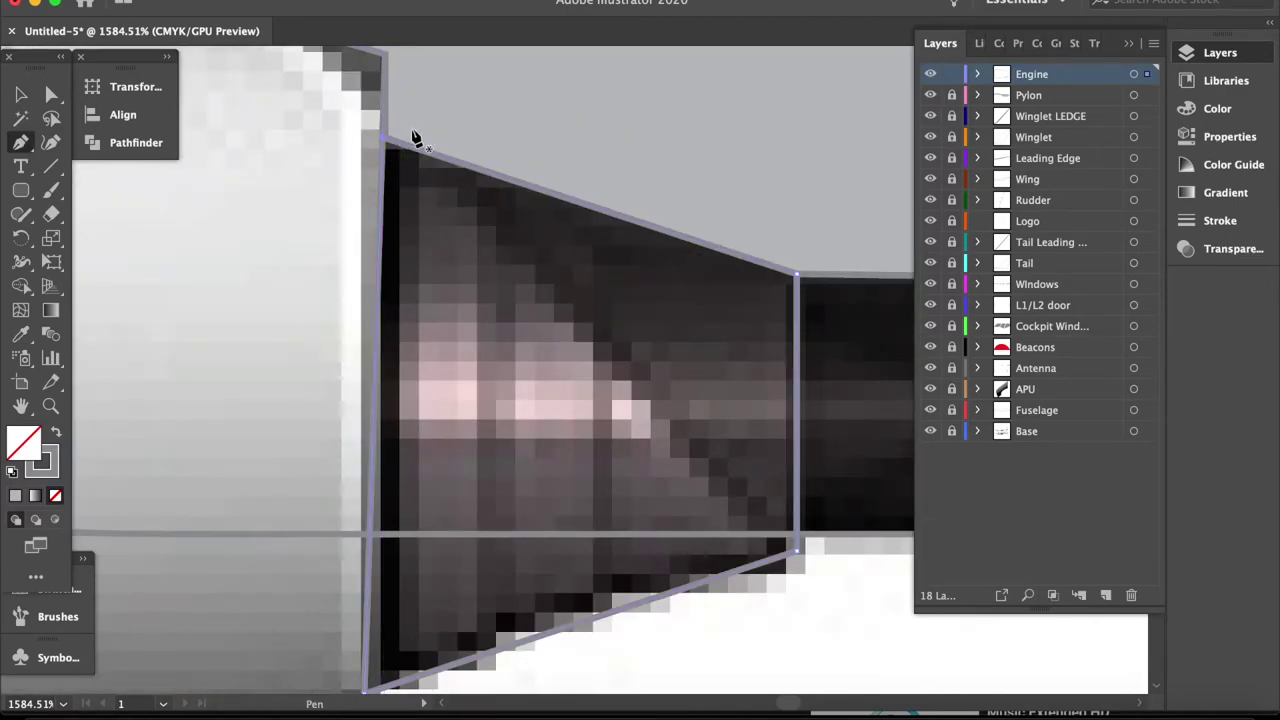
{"action": "scroll", "coordinate": [420, 180], "scroll_direction": "right", "scroll_amount": 5}
{"action": "scroll", "coordinate": [440, 270], "scroll_direction": "down", "scroll_amount": 1}
{"action": "scroll", "coordinate": [625, 337], "scroll_direction": "up", "scroll_amount": 2}
Trace the exhaust plug with a curved pointed tip, then select it
{"action": "left_click", "coordinate": [625, 337]}
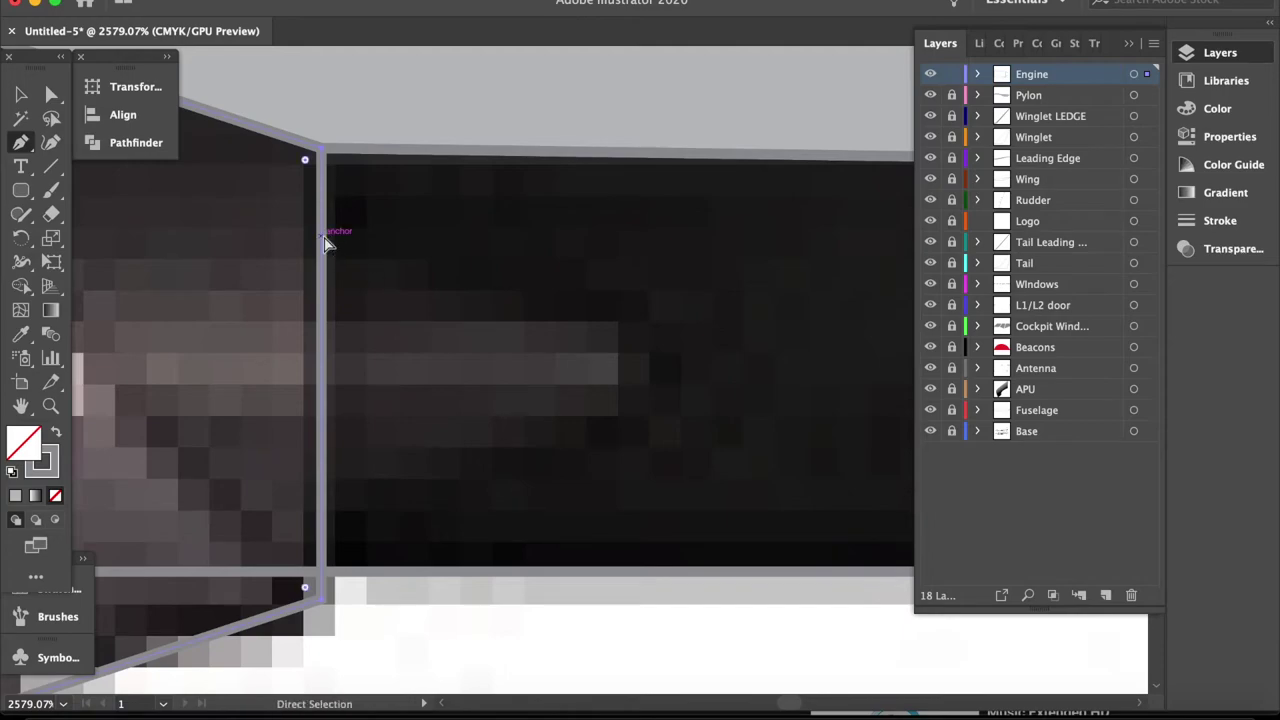
{"action": "left_click", "coordinate": [628, 347]}
{"action": "left_click_drag", "start_coordinate": [637, 414], "coordinate": [643, 400]}
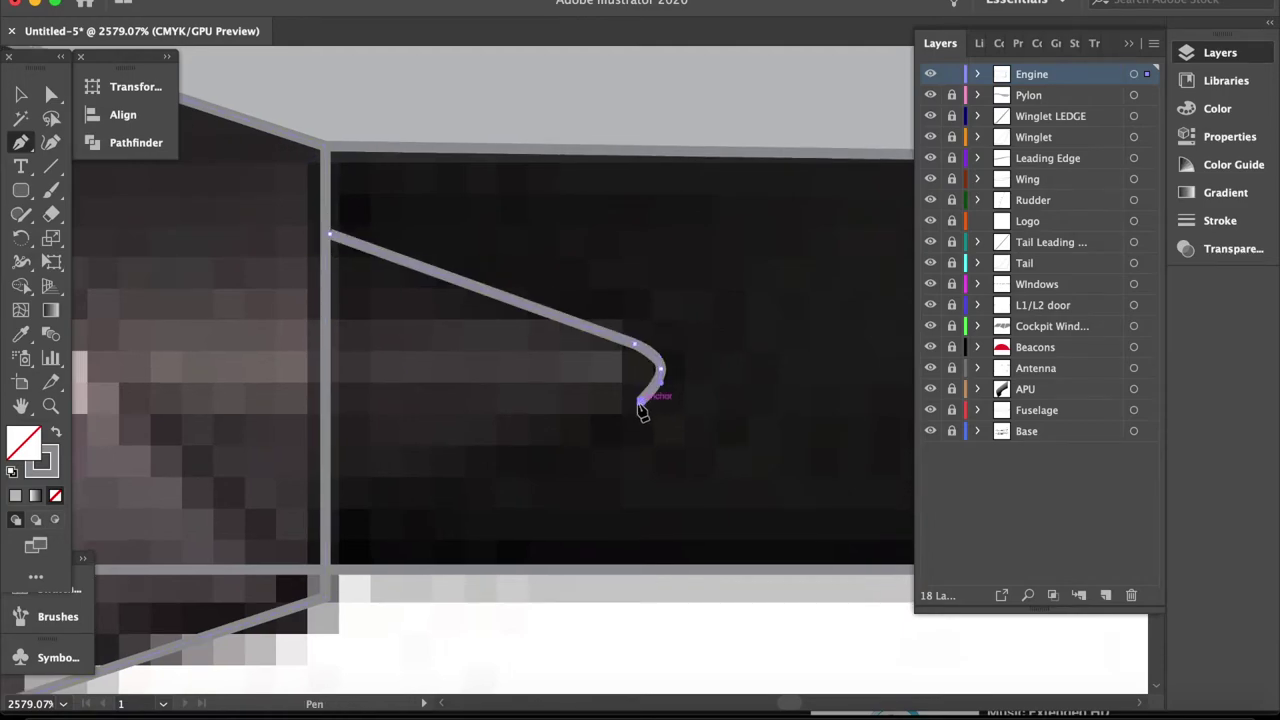
{"action": "scroll", "coordinate": [643, 400], "scroll_direction": "left", "scroll_amount": 3}
{"action": "scroll", "coordinate": [643, 400], "scroll_direction": "down", "scroll_amount": 2}
{"action": "left_click", "coordinate": [440, 463]}
{"action": "key", "text": "v"}
{"action": "left_click", "coordinate": [443, 309]}
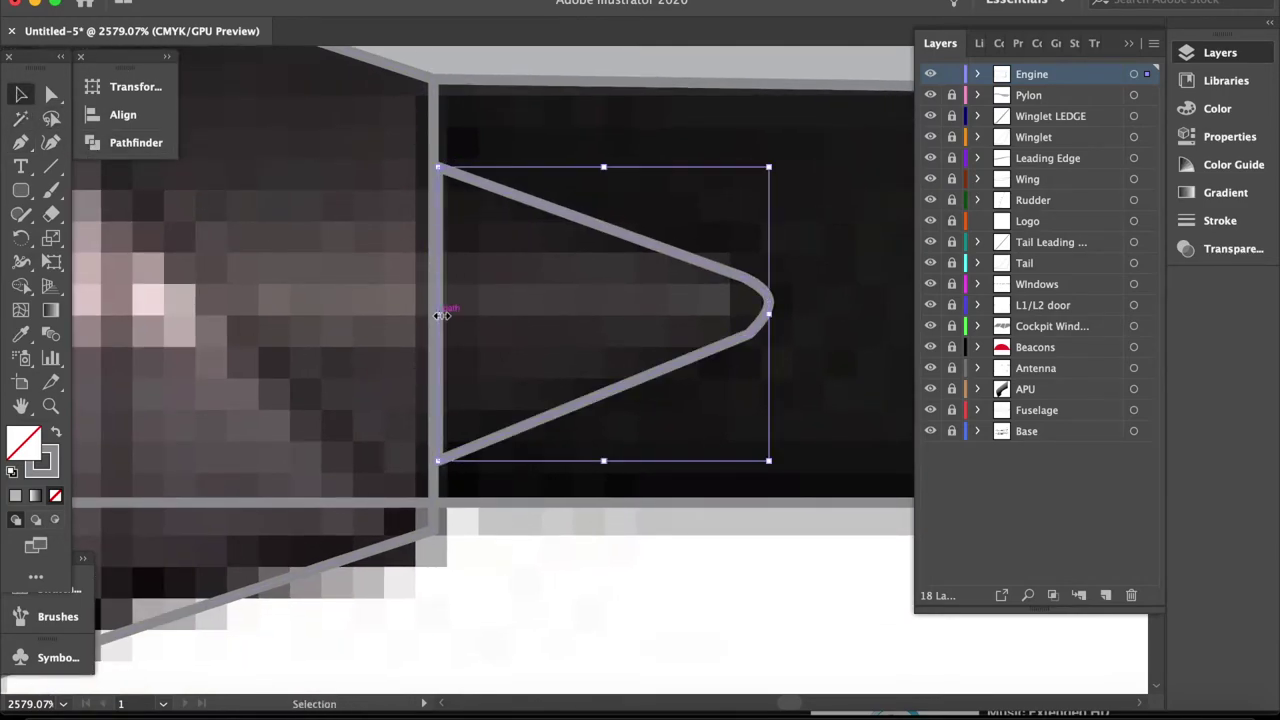
Eyedrop a dark fill onto the exhaust plug and give it a grey 0.25 pt stroke
{"action": "key", "text": "i"}
{"action": "left_click", "coordinate": [538, 325]}
{"action": "left_click", "coordinate": [22, 92]}
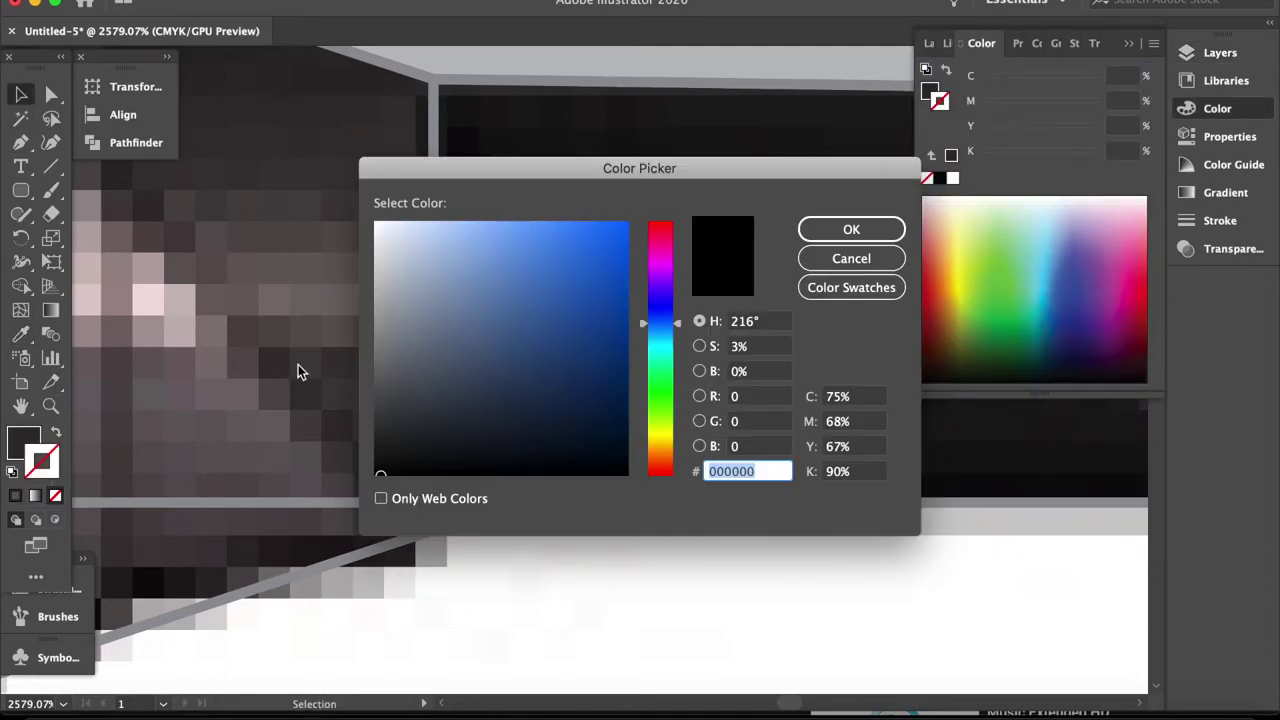
{"action": "key", "text": "Escape"}
{"action": "left_click", "coordinate": [934, 291]}
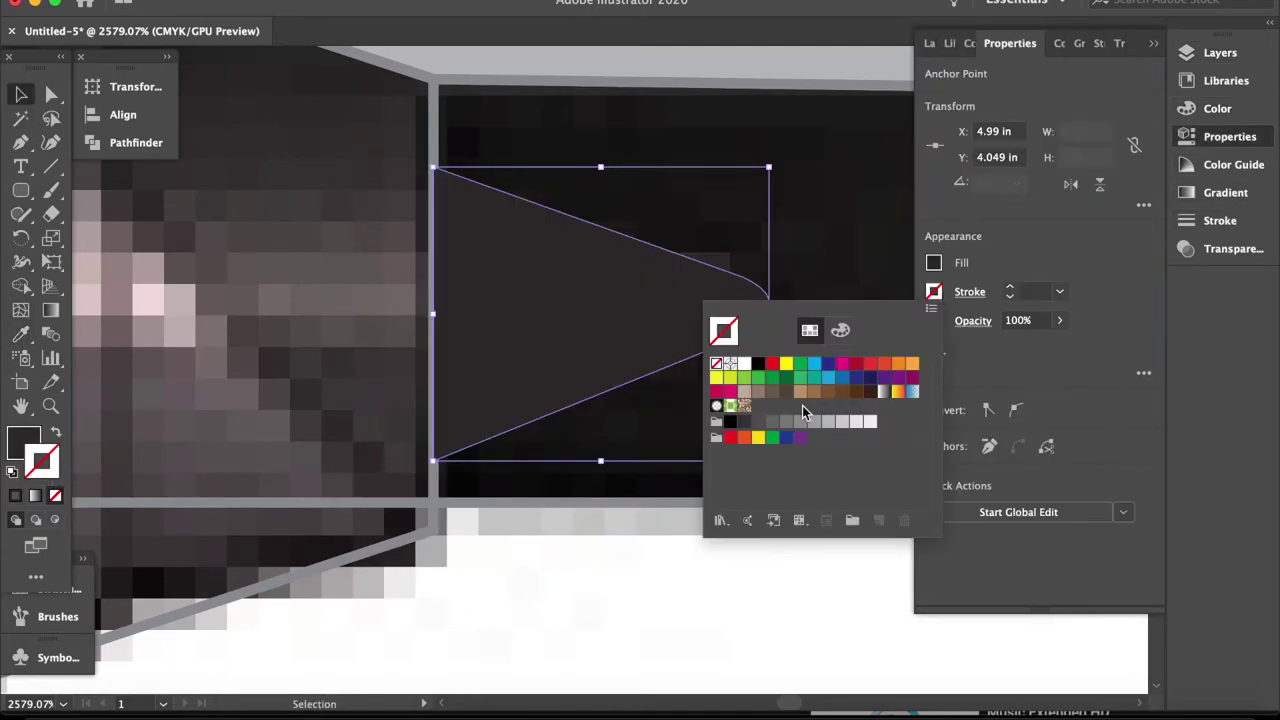
{"action": "left_click", "coordinate": [799, 421]}
{"action": "left_click", "coordinate": [1190, 52]}
{"action": "left_click", "coordinate": [1229, 136]}
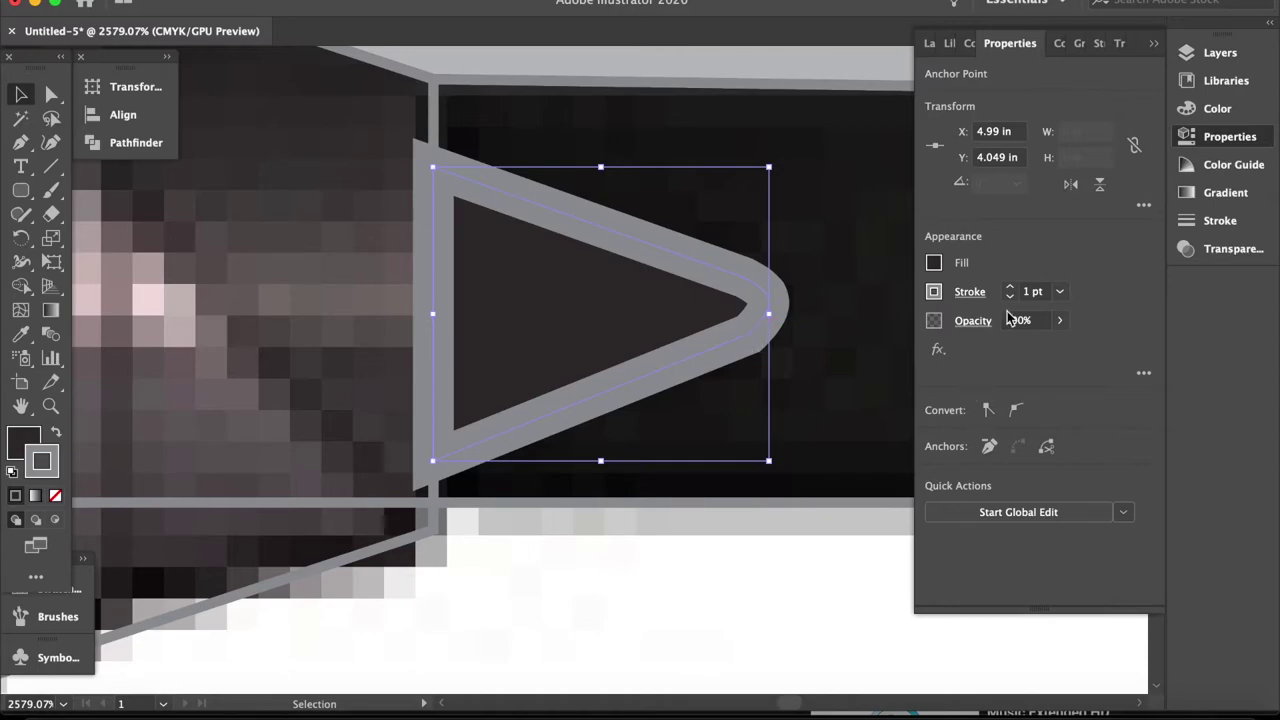
{"action": "type", "text": "0.25"}
{"action": "key", "text": "Return"}
{"action": "scroll", "coordinate": [452, 549], "scroll_direction": "down", "scroll_amount": 3}
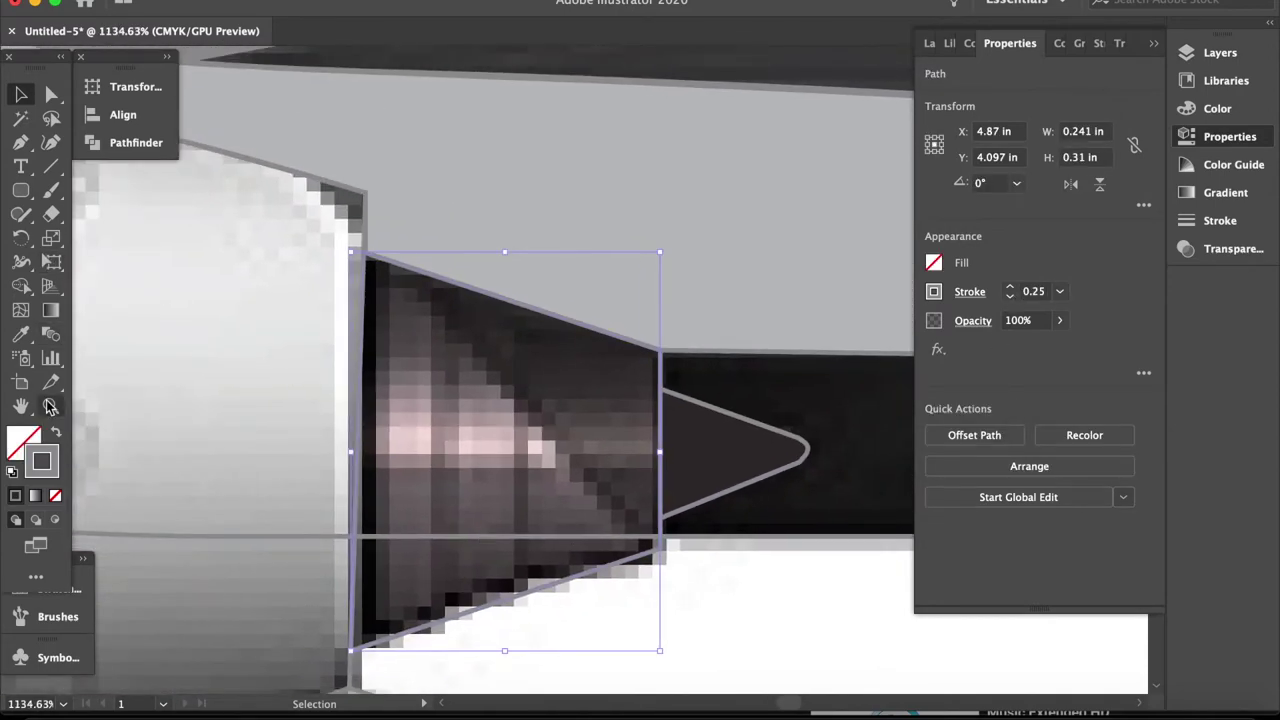
Apply a vertical gradient to the exhaust cone with a brown starting stop
{"action": "left_click", "coordinate": [30, 498]}
{"action": "left_click", "coordinate": [22, 440]}
{"action": "left_click", "coordinate": [30, 498]}
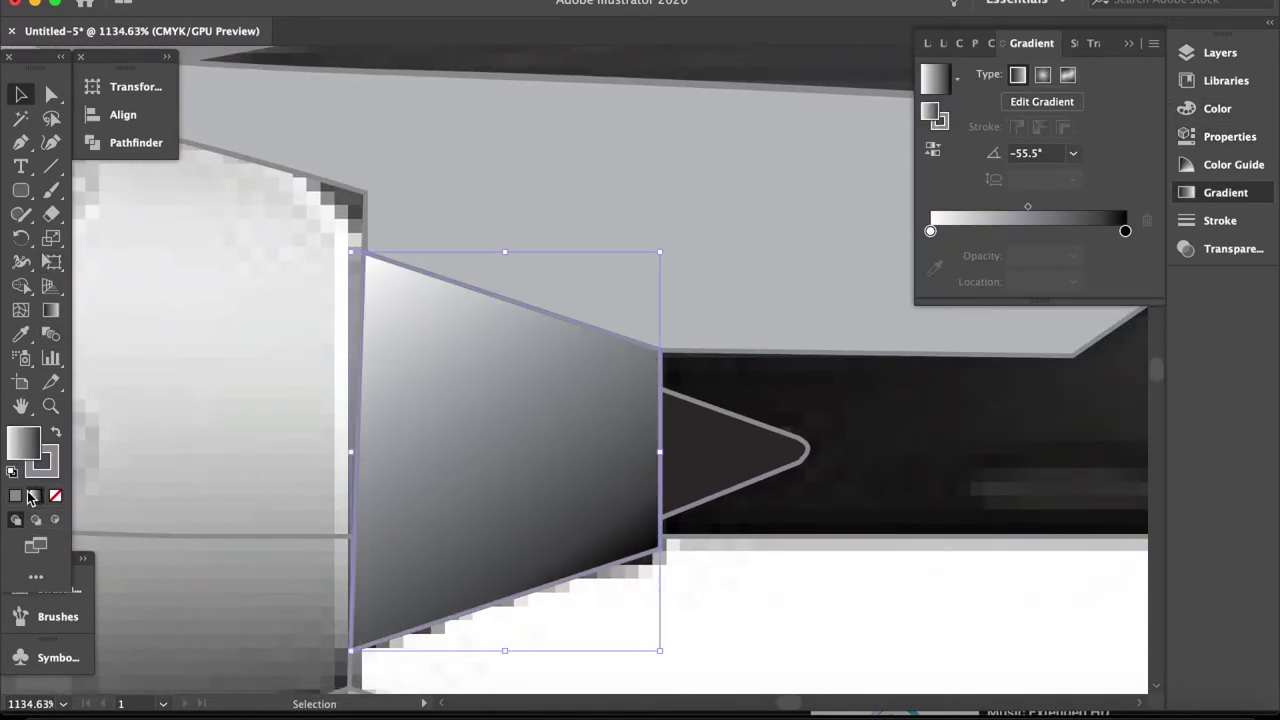
{"action": "left_click", "coordinate": [52, 312]}
{"action": "left_click_drag", "start_coordinate": [491, 131], "coordinate": [509, 563]}
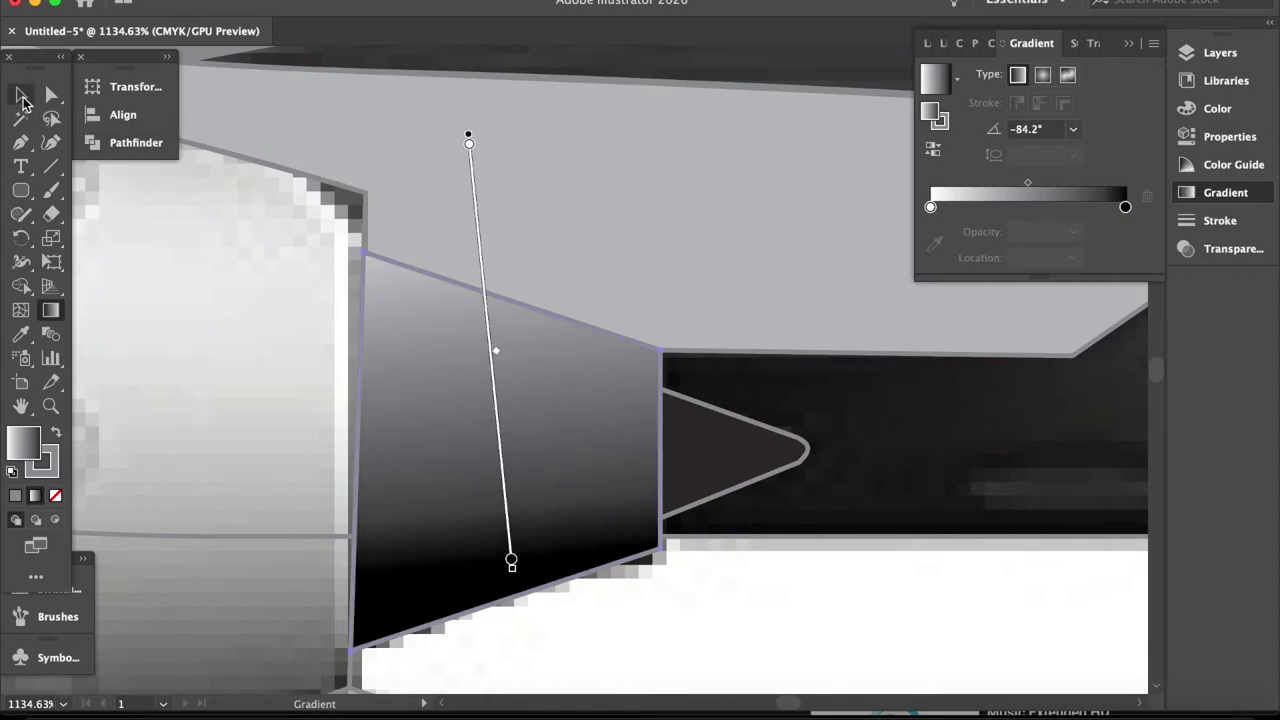
{"action": "key", "text": "v"}
{"action": "double_click", "coordinate": [931, 231]}
{"action": "left_click", "coordinate": [868, 337]}
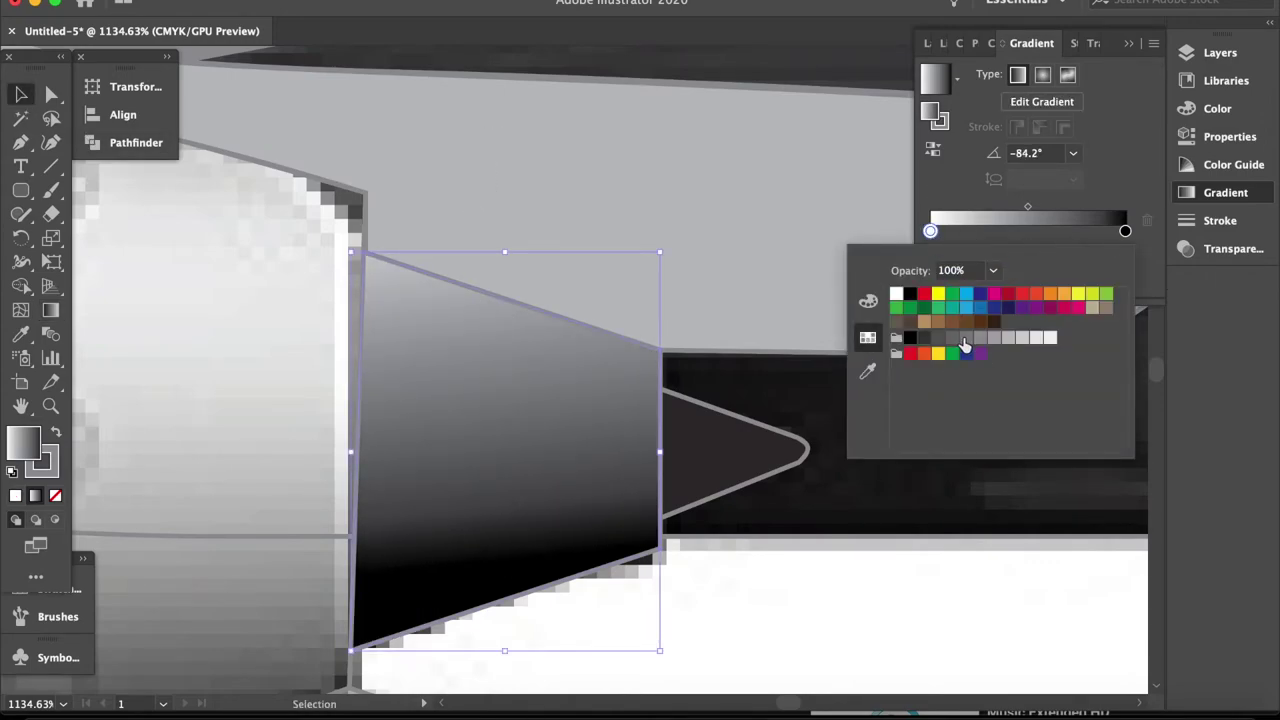
{"action": "left_click", "coordinate": [959, 338]}
{"action": "left_click", "coordinate": [980, 345]}
{"action": "scroll", "coordinate": [421, 148], "scroll_direction": "down", "scroll_amount": 3}
{"action": "scroll", "coordinate": [421, 148], "scroll_direction": "left", "scroll_amount": 3}
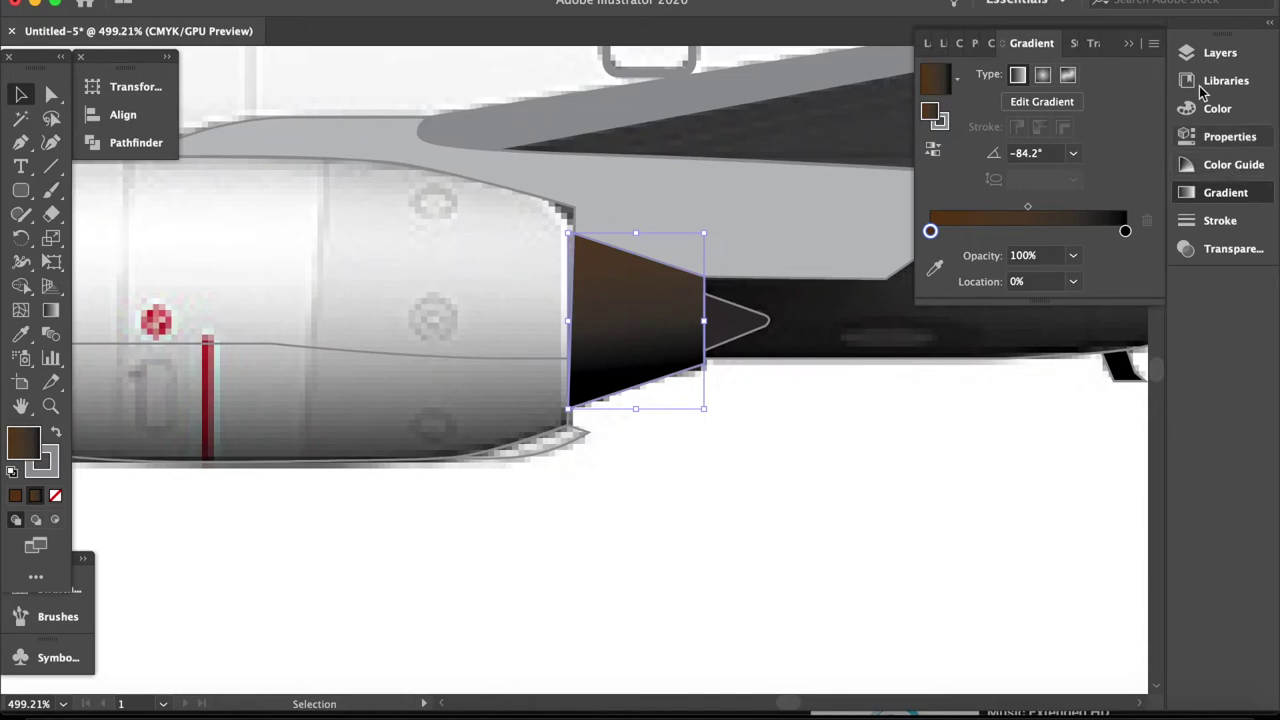
Fill the engine nacelle shape solid black
{"action": "key", "text": "F7"}
{"action": "left_click", "coordinate": [471, 450]}
{"action": "scroll", "coordinate": [380, 466], "scroll_direction": "up", "scroll_amount": 3}
{"action": "double_click", "coordinate": [22, 442]}
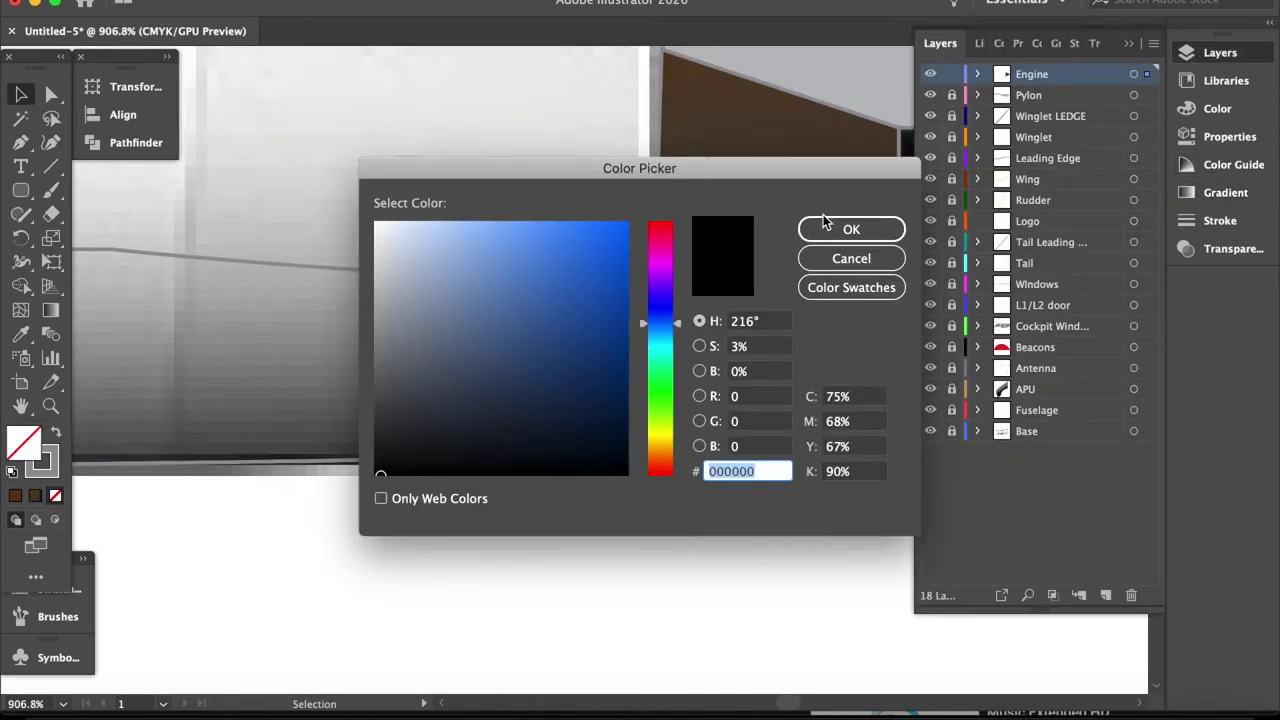
{"action": "left_click", "coordinate": [851, 287]}
{"action": "scroll", "coordinate": [414, 371], "scroll_direction": "up", "scroll_amount": 5}
{"action": "left_click", "coordinate": [440, 258]}
{"action": "left_click", "coordinate": [851, 229]}
Fill the lower engine shape black and draw a tall rounded rectangle over the red bar
{"action": "left_click", "coordinate": [351, 463]}
{"action": "scroll", "coordinate": [351, 463], "scroll_direction": "down", "scroll_amount": 3}
{"action": "double_click", "coordinate": [22, 442]}
{"action": "left_click", "coordinate": [849, 286]}
{"action": "left_click", "coordinate": [517, 251]}
{"action": "left_click", "coordinate": [849, 229]}
{"action": "scroll", "coordinate": [467, 290], "scroll_direction": "down", "scroll_amount": 2}
{"action": "scroll", "coordinate": [467, 290], "scroll_direction": "up", "scroll_amount": 3}
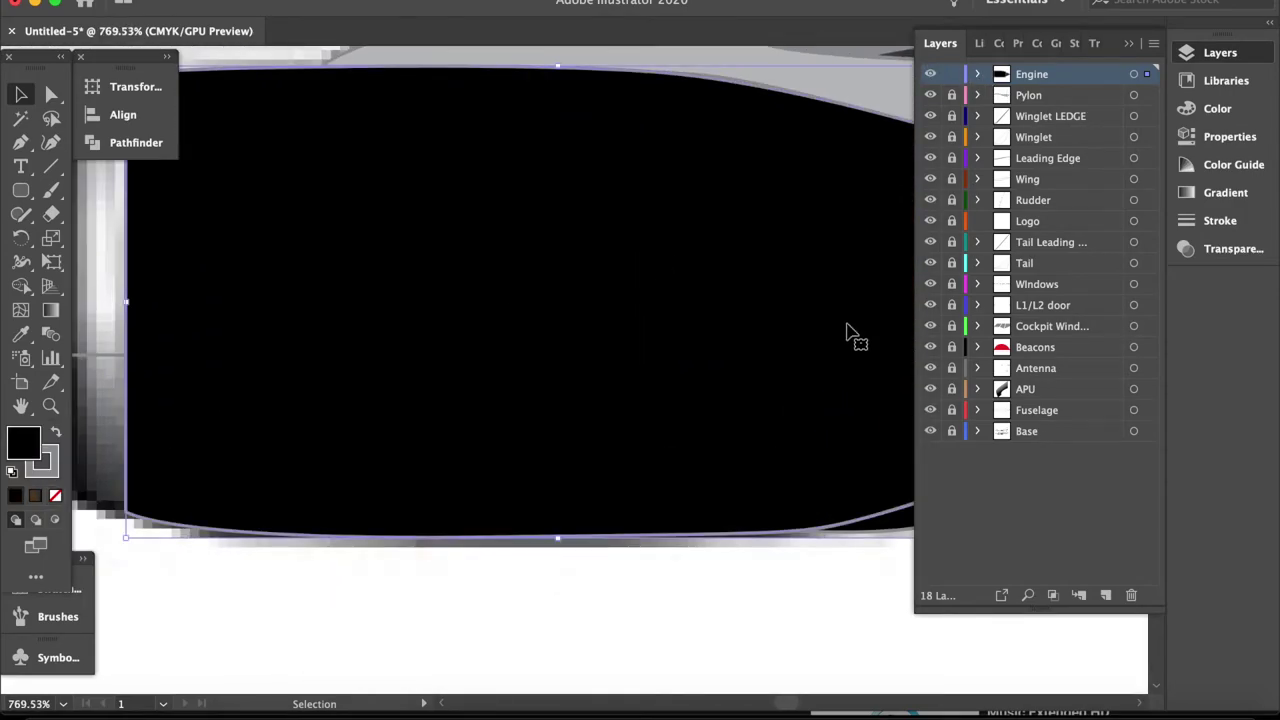
{"action": "scroll", "coordinate": [420, 466], "scroll_direction": "up", "scroll_amount": 3}
{"action": "left_click", "coordinate": [22, 190]}
{"action": "left_click_drag", "start_coordinate": [445, 548], "coordinate": [486, 116]}
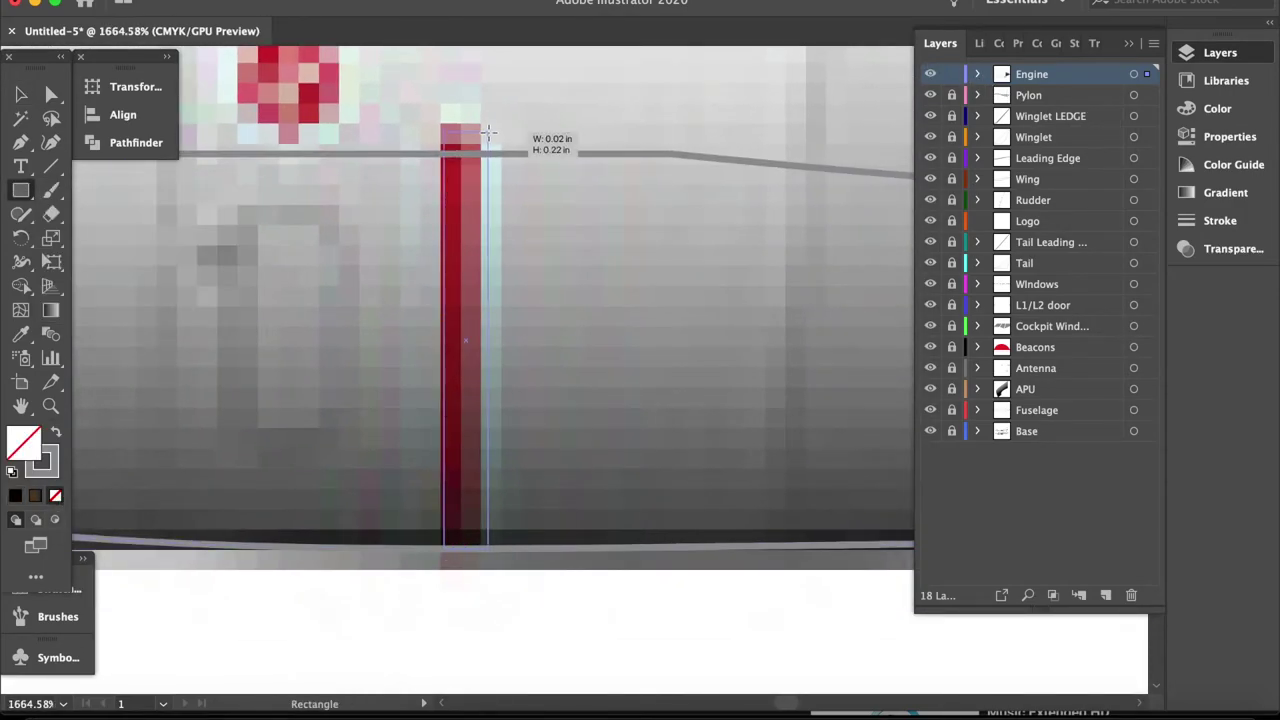
Draw a circle over the red dot and delete its right half to make a half-disc
{"action": "key", "text": "v"}
{"action": "scroll", "coordinate": [300, 189], "scroll_direction": "up", "scroll_amount": 2}
{"action": "scroll", "coordinate": [300, 189], "scroll_direction": "up", "scroll_amount": 1}
{"action": "key", "text": "i"}
{"action": "left_click", "coordinate": [22, 190]}
{"action": "left_click", "coordinate": [110, 231]}
{"action": "left_click_drag", "start_coordinate": [529, 318], "coordinate": [530, 318]}
{"action": "left_click", "coordinate": [22, 95]}
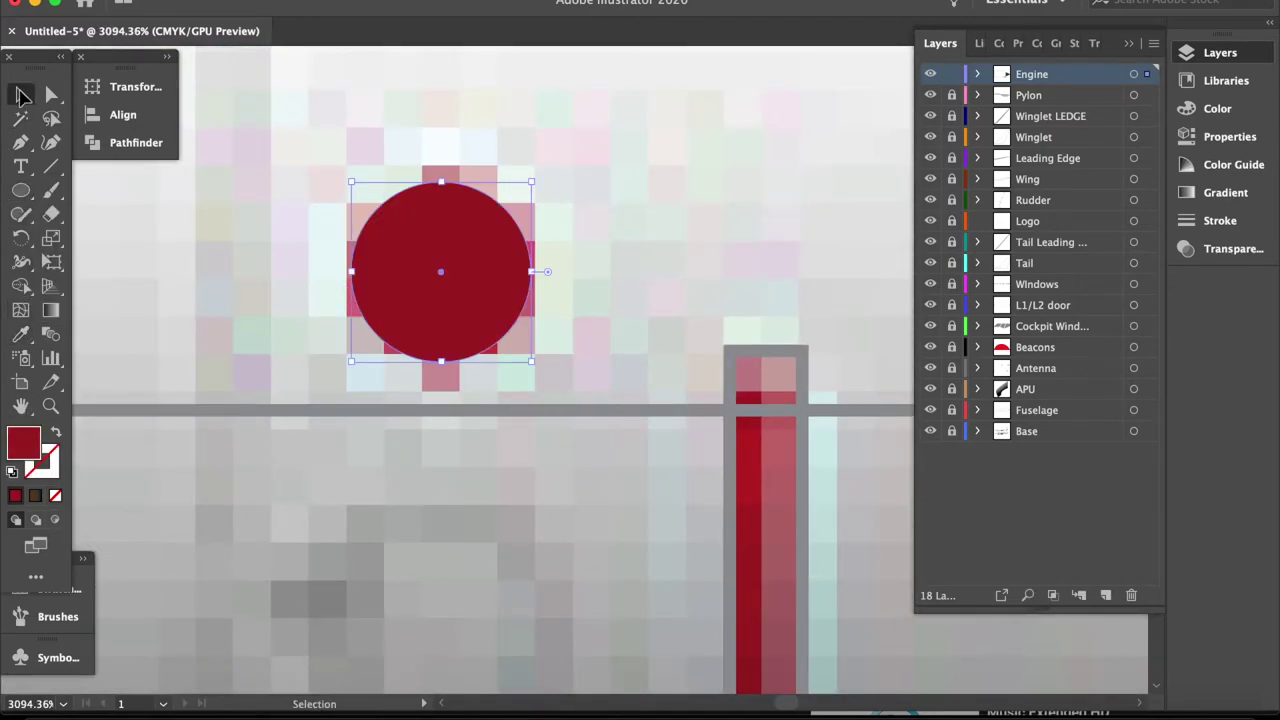
{"action": "left_click", "coordinate": [531, 272]}
{"action": "key", "text": "Delete"}
Add a small triangle and rotate it to point left against the half-disc
{"action": "left_click", "coordinate": [20, 190]}
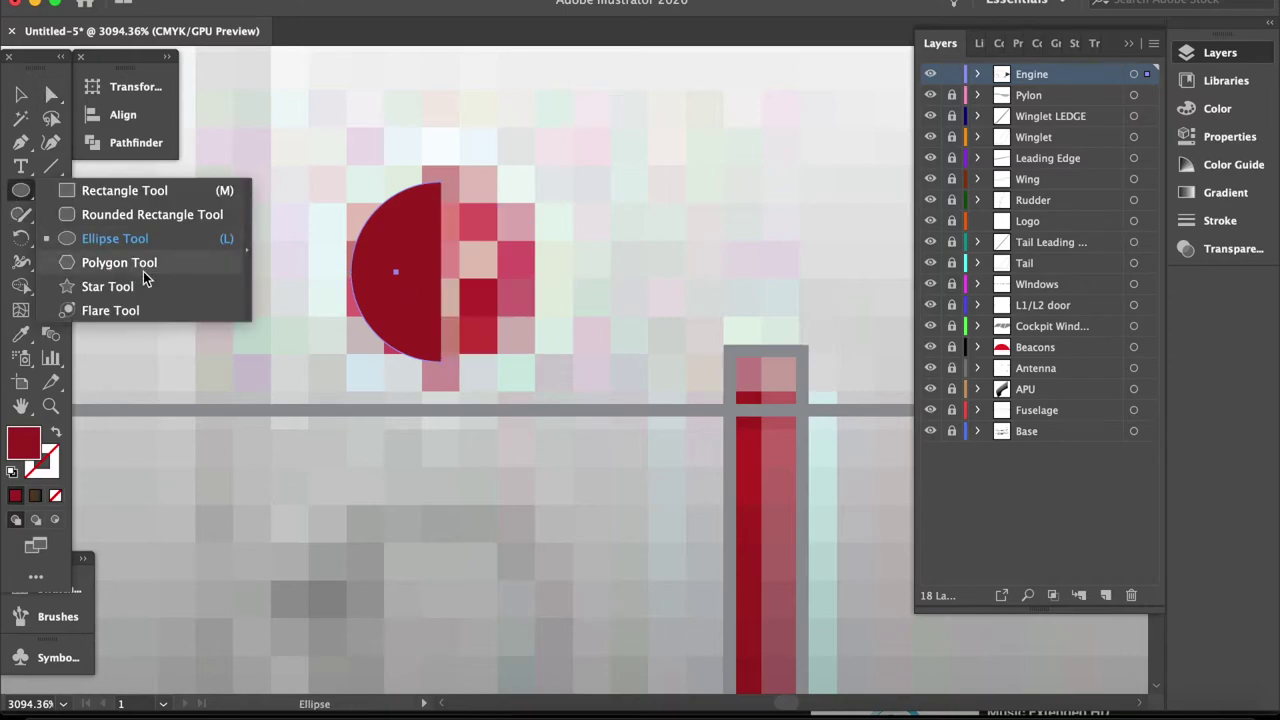
{"action": "left_click", "coordinate": [110, 263]}
{"action": "left_click", "coordinate": [396, 272]}
{"action": "key", "text": "Return"}
{"action": "left_click", "coordinate": [21, 94]}
{"action": "scroll", "coordinate": [500, 380], "scroll_direction": "down", "scroll_amount": 5}
{"action": "left_click_drag", "start_coordinate": [537, 523], "coordinate": [314, 400]}
{"action": "scroll", "coordinate": [226, 410], "scroll_direction": "up", "scroll_amount": 5}
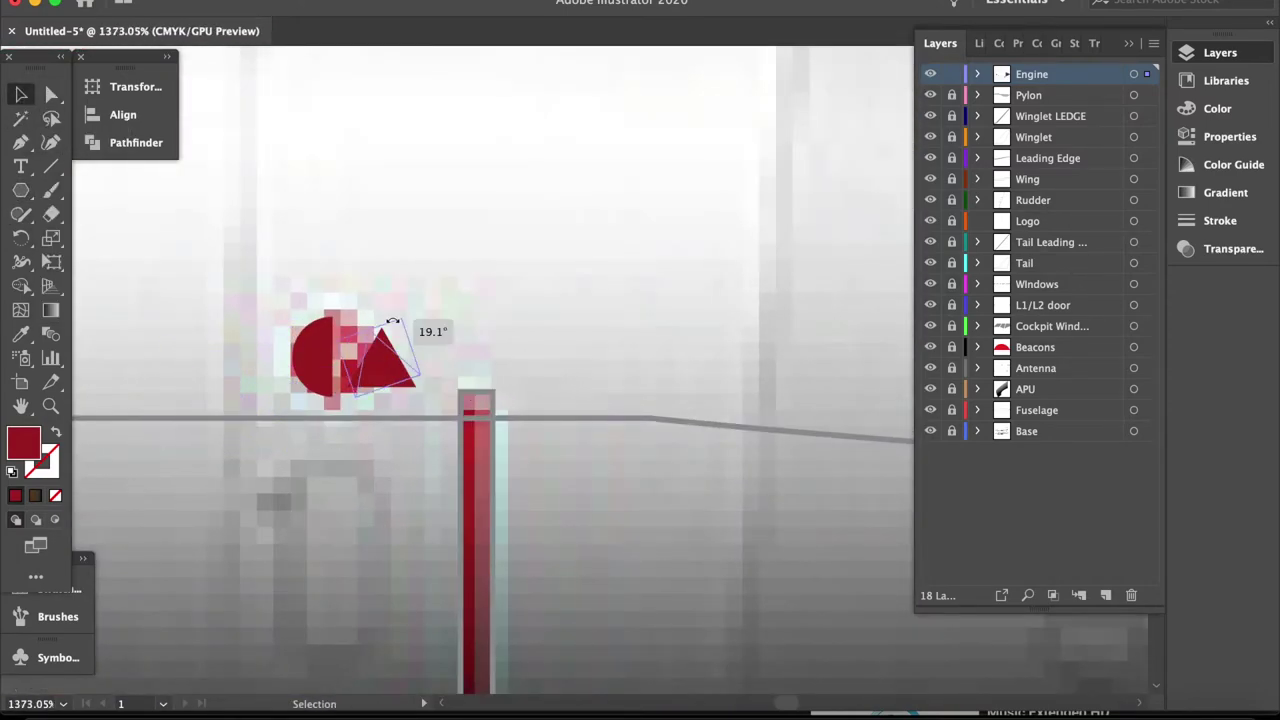
{"action": "scroll", "coordinate": [340, 345], "scroll_direction": "up", "scroll_amount": 3}
{"action": "left_click_drag", "start_coordinate": [337, 322], "coordinate": [340, 371]}
{"action": "left_click", "coordinate": [406, 371]}
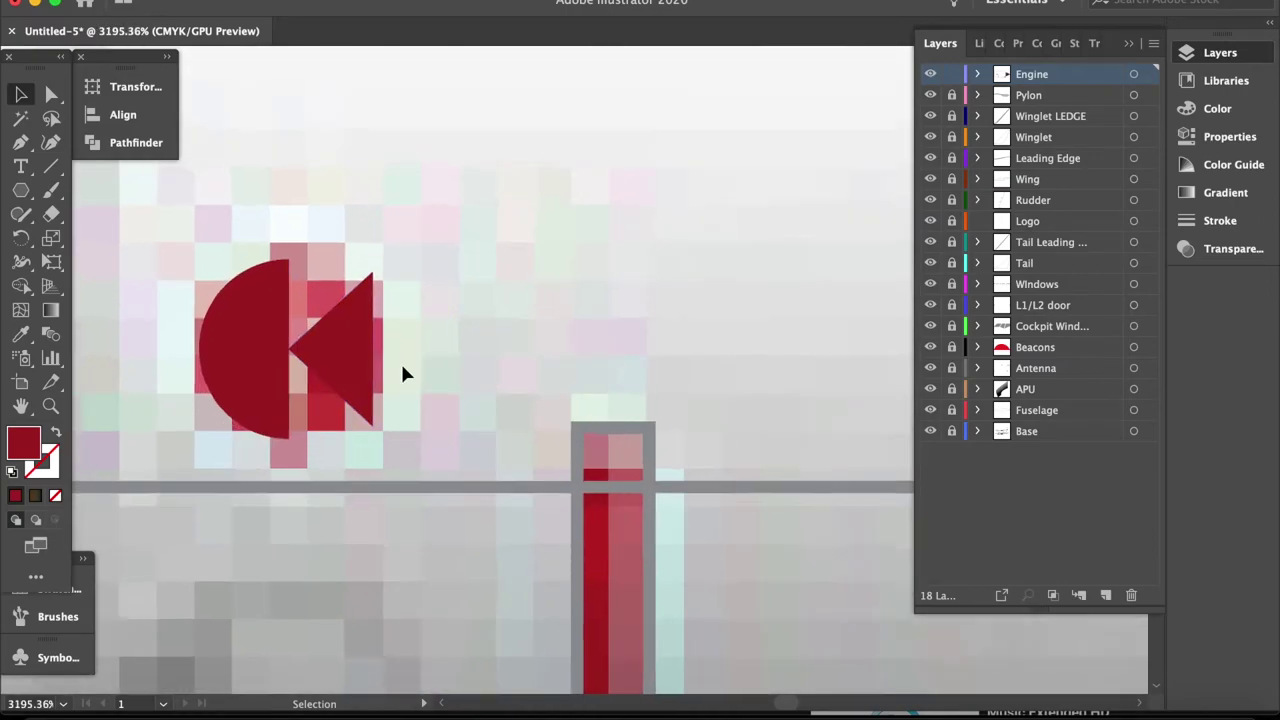
Eyedrop the logo red onto the vertical bar, then select the nacelle
{"action": "scroll", "coordinate": [402, 373], "scroll_direction": "down", "scroll_amount": 3}
{"action": "scroll", "coordinate": [402, 373], "scroll_direction": "down", "scroll_amount": 1}
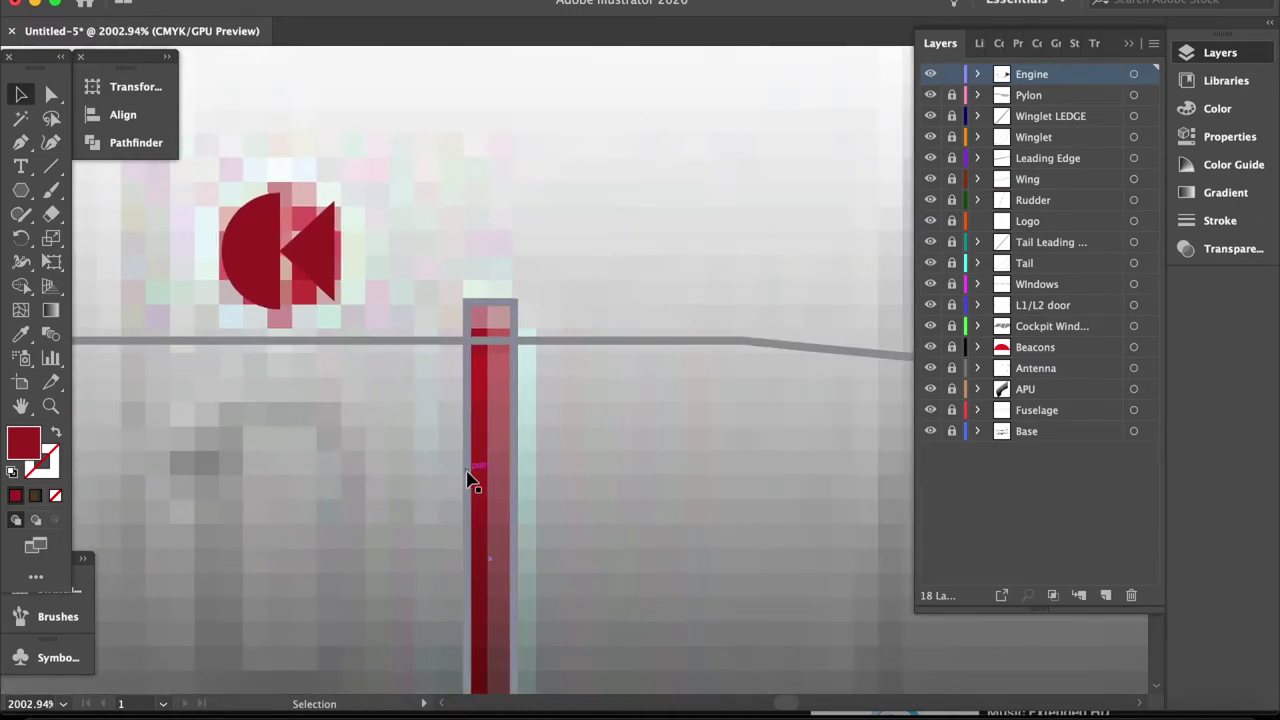
{"action": "left_click", "coordinate": [280, 250]}
{"action": "key", "text": "v"}
{"action": "scroll", "coordinate": [271, 506], "scroll_direction": "down", "scroll_amount": 5}
{"action": "left_click", "coordinate": [271, 499]}
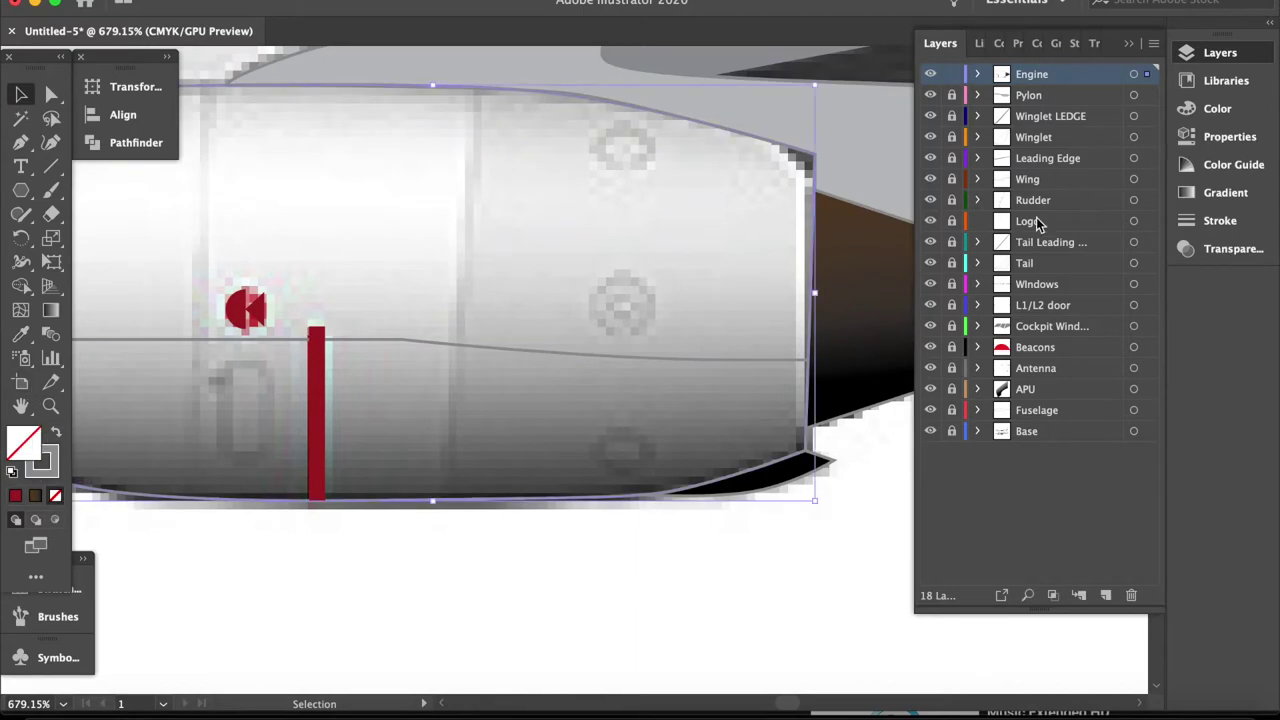
Fill the engine nacelle with dark brown from the Color panel
{"action": "left_click", "coordinate": [1229, 137]}
{"action": "left_click", "coordinate": [1217, 108]}
{"action": "key", "text": "i"}
{"action": "left_click", "coordinate": [880, 300]}
{"action": "scroll", "coordinate": [891, 331], "scroll_direction": "down", "scroll_amount": 2}
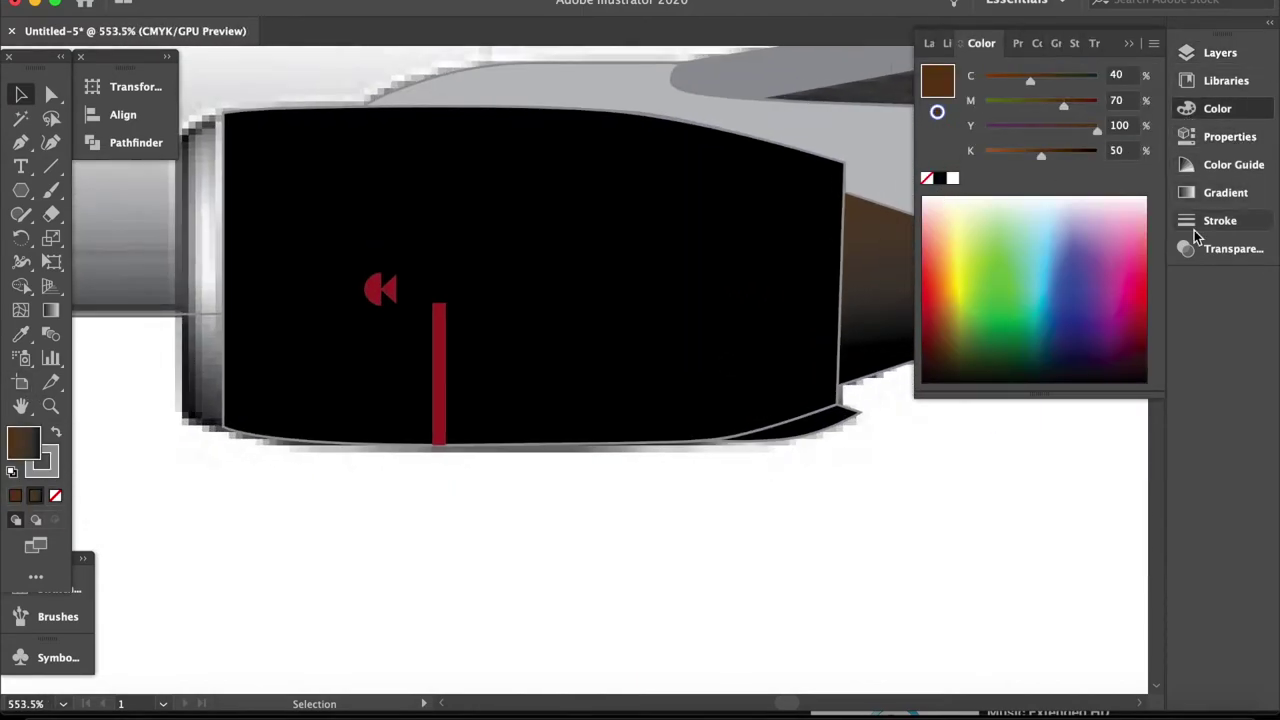
{"action": "left_click", "coordinate": [1217, 56]}
{"action": "scroll", "coordinate": [671, 452], "scroll_direction": "down", "scroll_amount": 10}
{"action": "scroll", "coordinate": [671, 452], "scroll_direction": "up", "scroll_amount": 5}
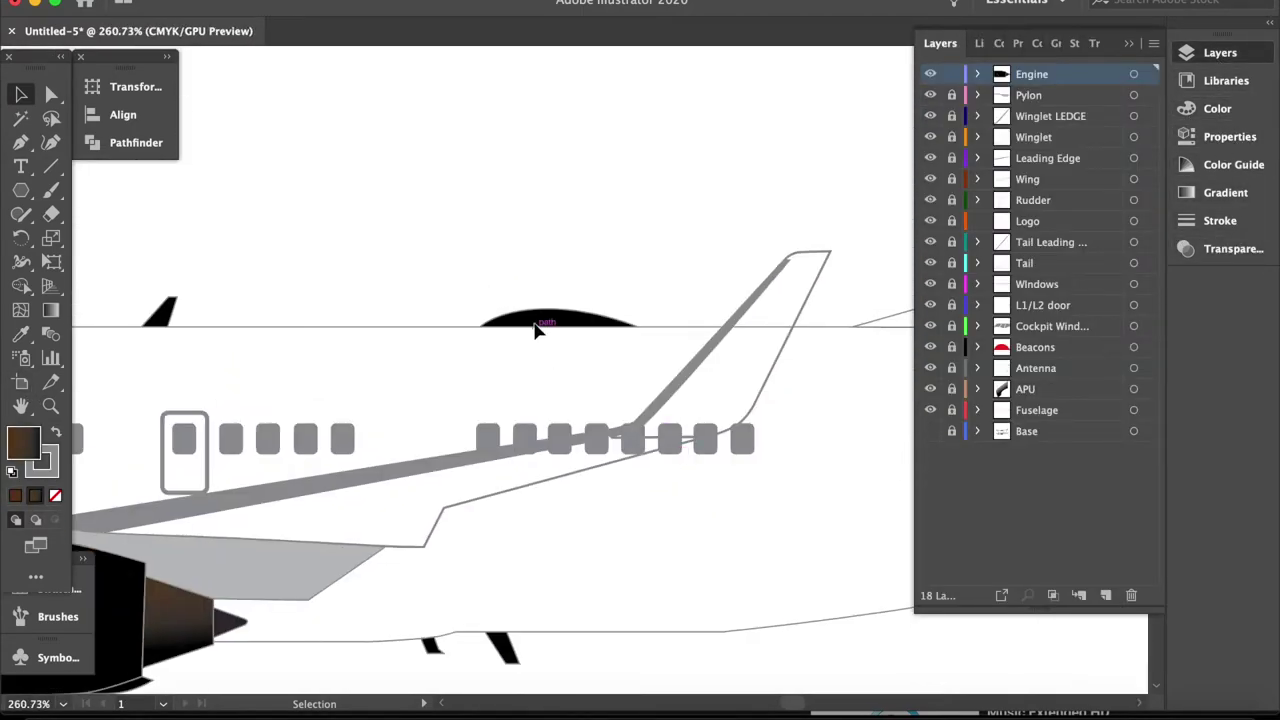
{"action": "scroll", "coordinate": [772, 492], "scroll_direction": "up", "scroll_amount": 3}
Select the winglet on the Winglet LEDGE layer, eyedrop black onto it, and deselect
{"action": "left_click", "coordinate": [886, 484]}
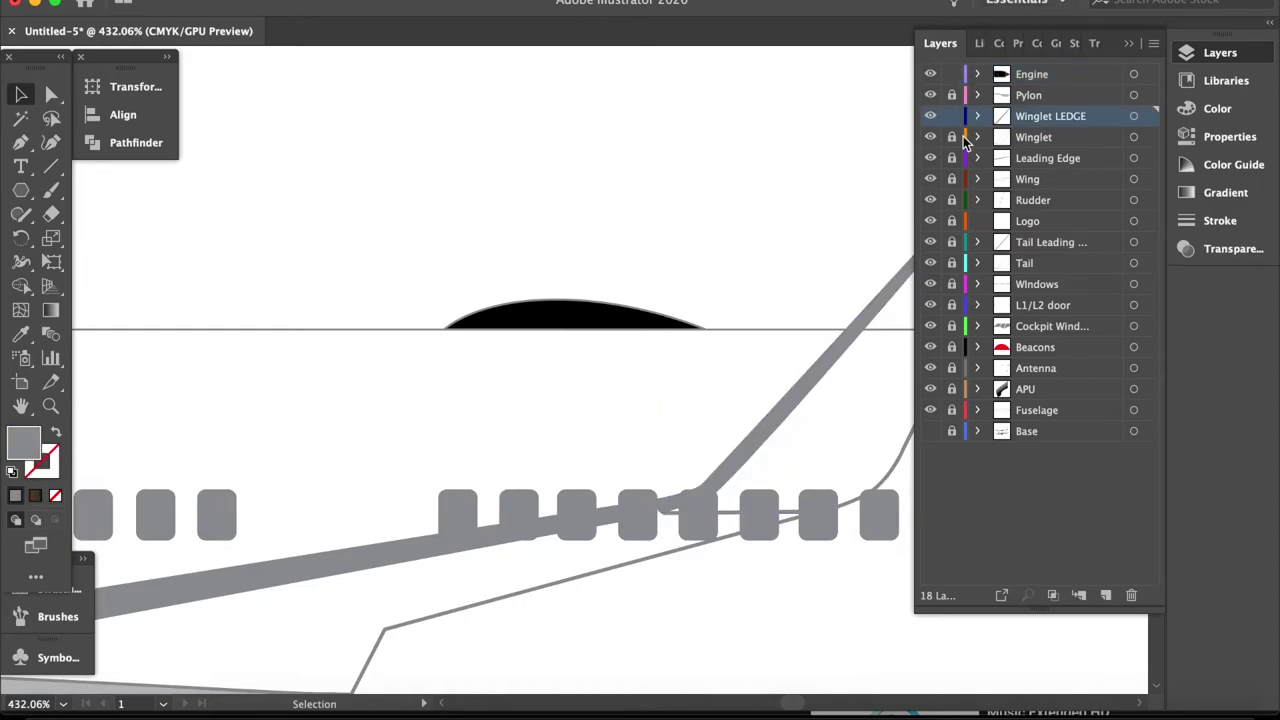
{"action": "left_click", "coordinate": [788, 418]}
{"action": "key", "text": "i"}
{"action": "left_click", "coordinate": [543, 322]}
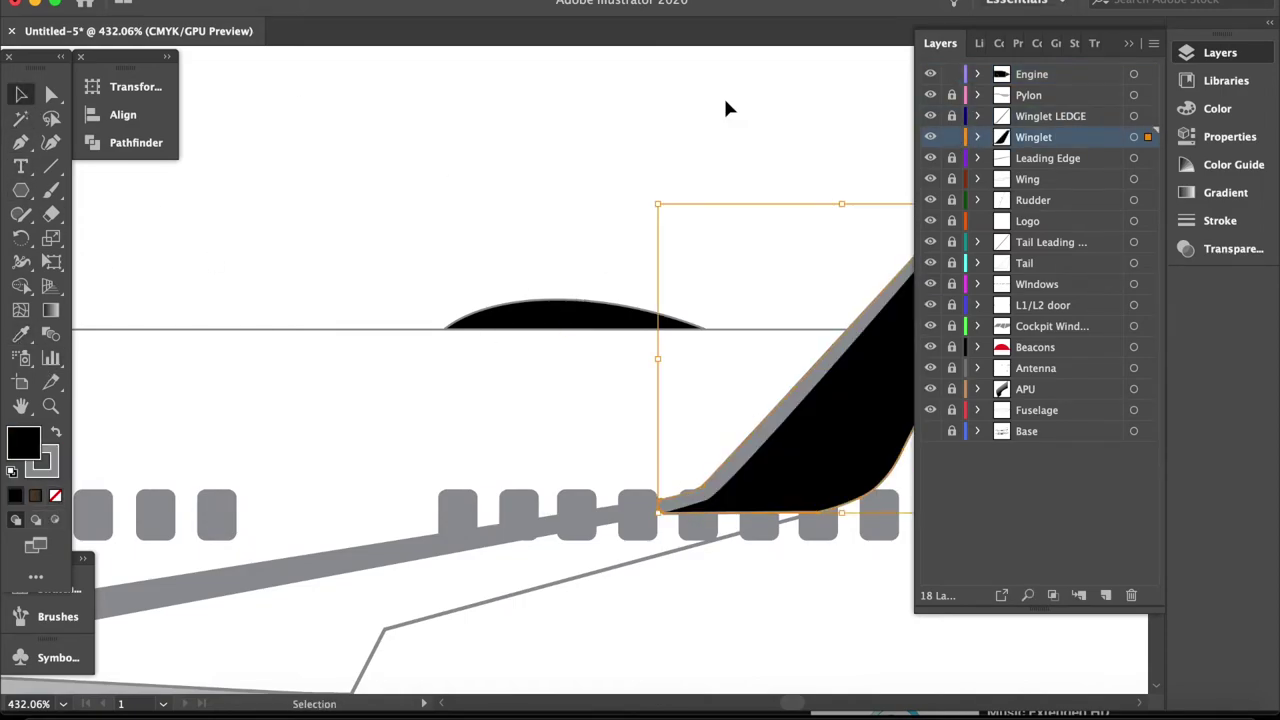
{"action": "scroll", "coordinate": [726, 527], "scroll_direction": "down", "scroll_amount": 3}
{"action": "scroll", "coordinate": [725, 527], "scroll_direction": "down", "scroll_amount": 2}
{"action": "scroll", "coordinate": [725, 527], "scroll_direction": "down", "scroll_amount": 1}
{"action": "scroll", "coordinate": [718, 575], "scroll_direction": "up", "scroll_amount": 4}
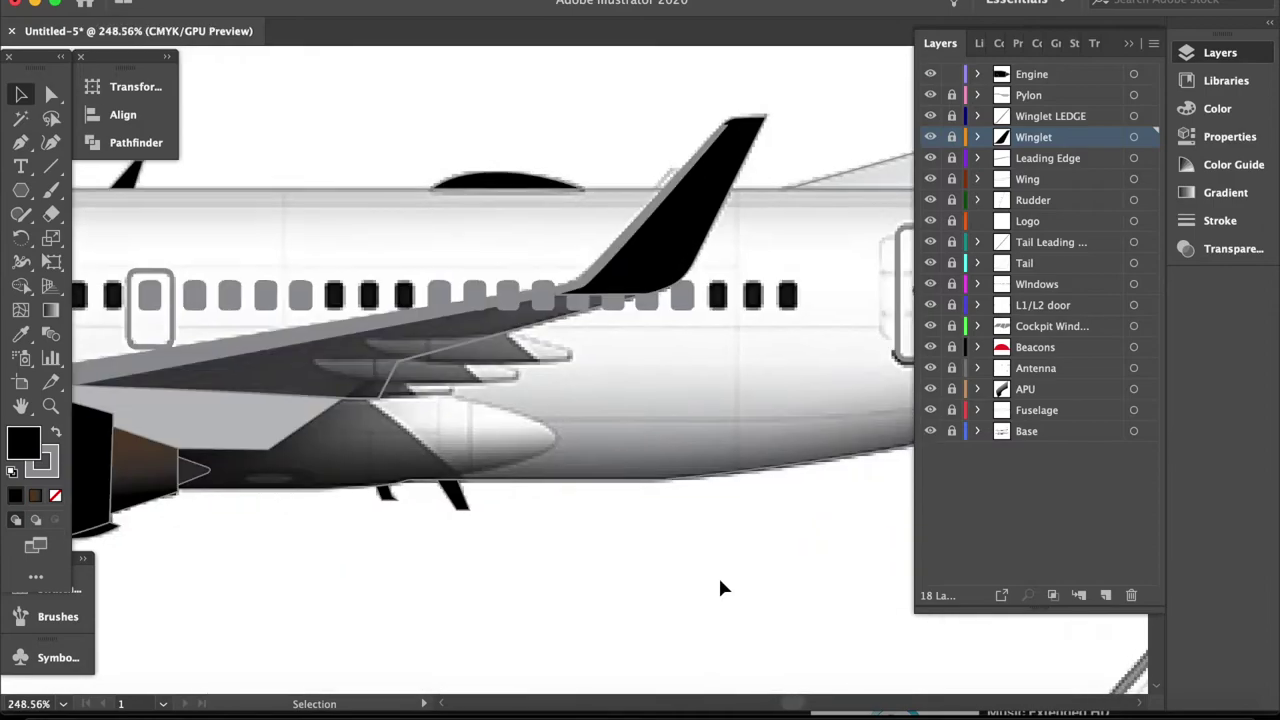
{"action": "scroll", "coordinate": [718, 575], "scroll_direction": "up", "scroll_amount": 2}
{"action": "key", "text": "ctrl+shift+a"}
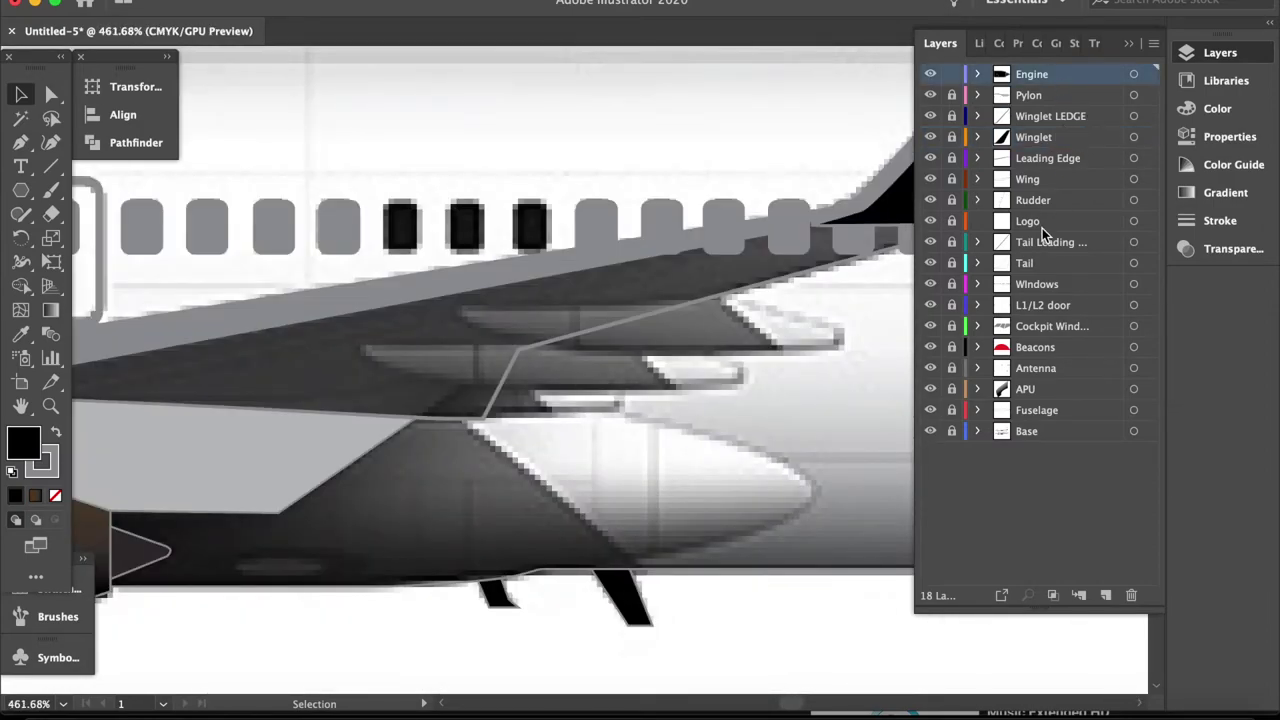
{"action": "scroll", "coordinate": [330, 440], "scroll_direction": "up", "scroll_amount": 3}
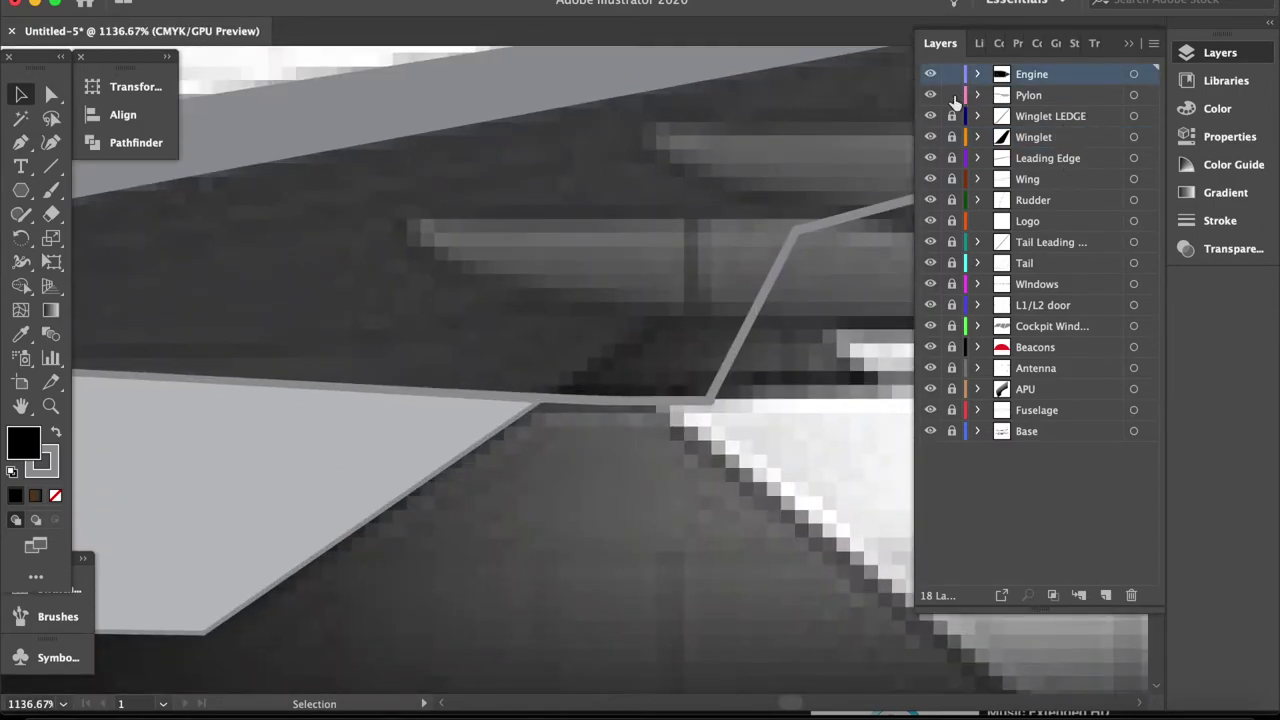
On the Pylon layer, reshape the grey wing edge by moving one of its points up-right
{"action": "left_click", "coordinate": [1006, 96]}
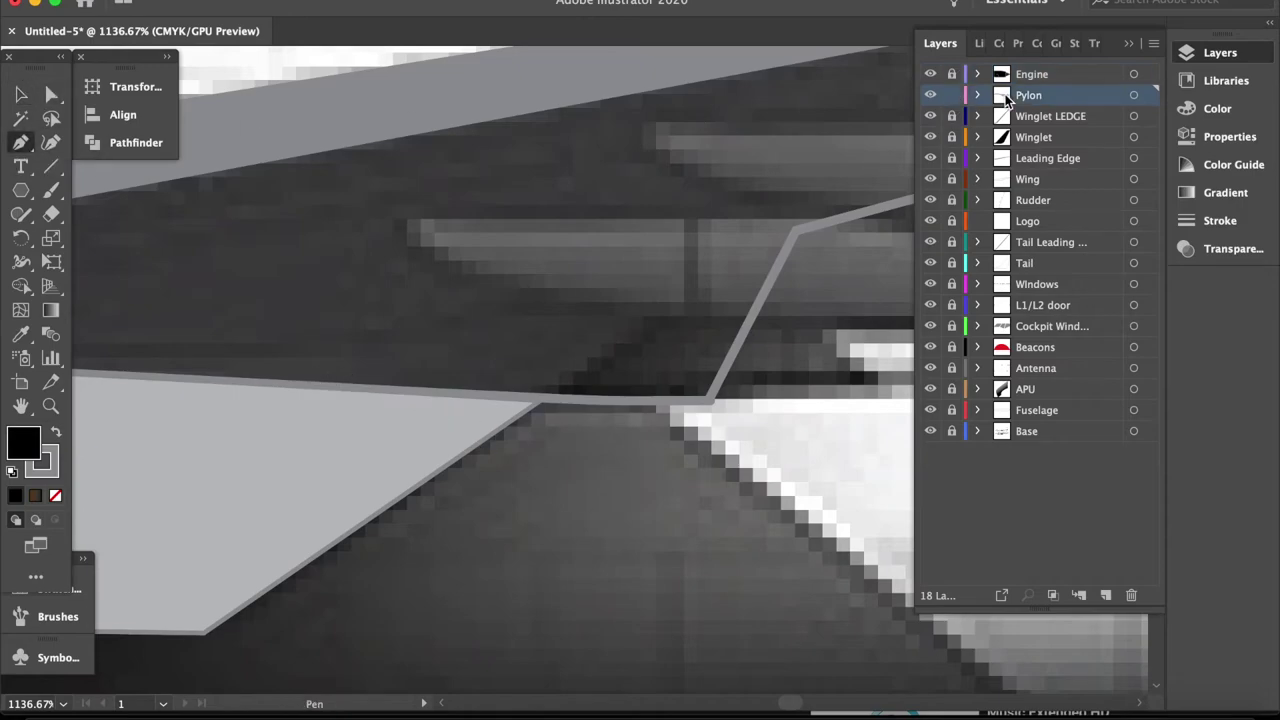
{"action": "left_click", "coordinate": [21, 142]}
{"action": "left_click", "coordinate": [140, 168]}
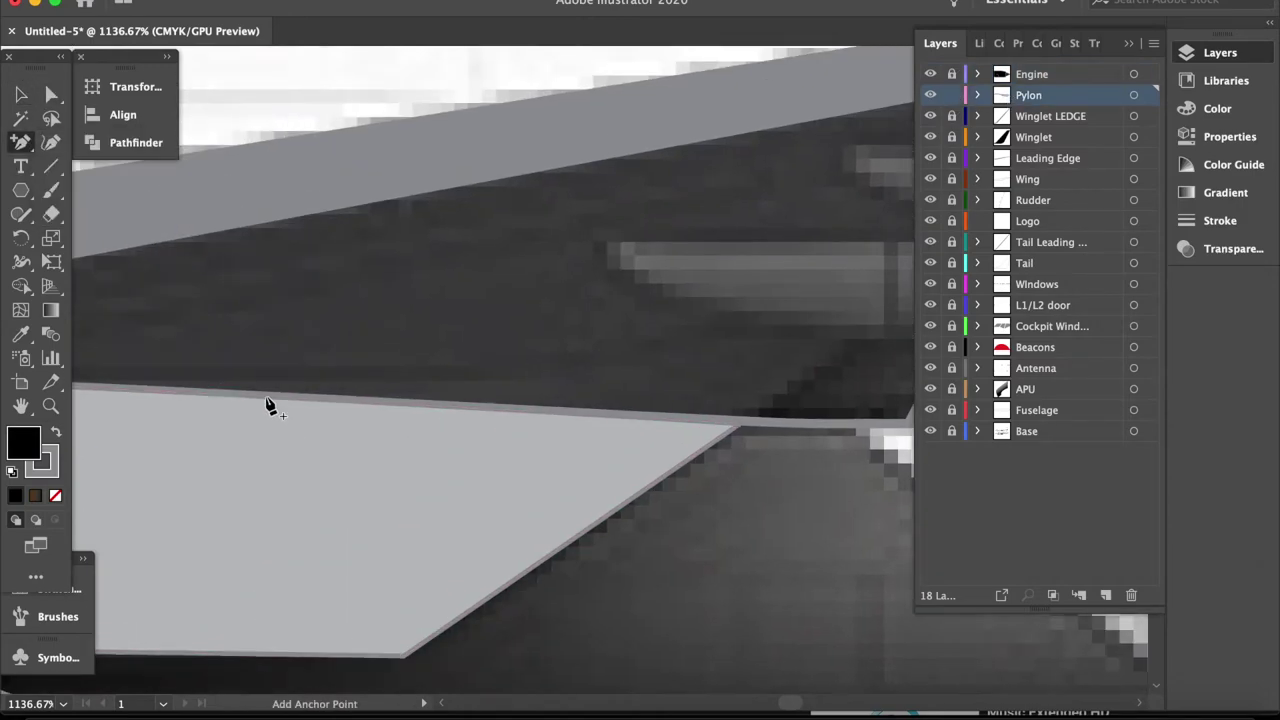
{"action": "scroll", "coordinate": [474, 400], "scroll_direction": "right", "scroll_amount": 4}
{"action": "left_click_drag", "start_coordinate": [574, 411], "coordinate": [657, 354]}
Add a new layer above Winglet LEDGE named 'Flap iring'
{"action": "left_click", "coordinate": [1050, 116]}
{"action": "left_click", "coordinate": [1105, 595]}
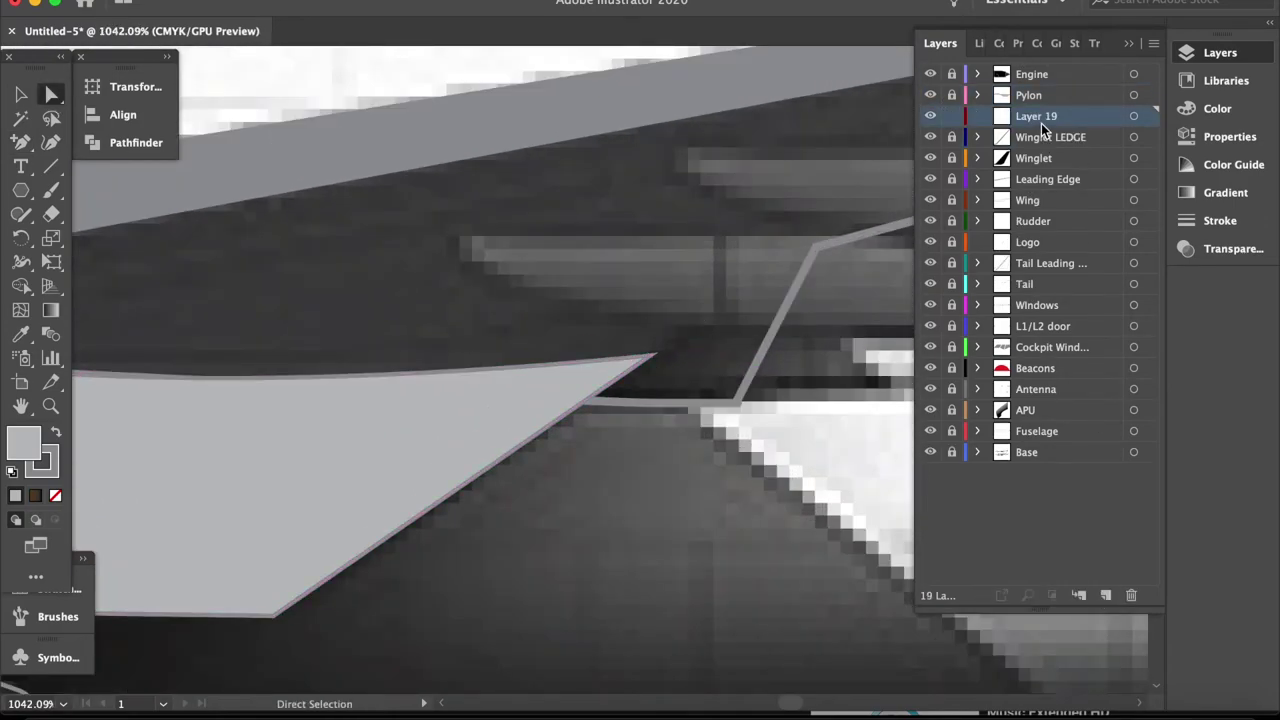
{"action": "double_click", "coordinate": [1045, 116]}
{"action": "type", "text": "Flap "}
{"action": "type", "text": "iring"}
{"action": "key", "text": "Return"}
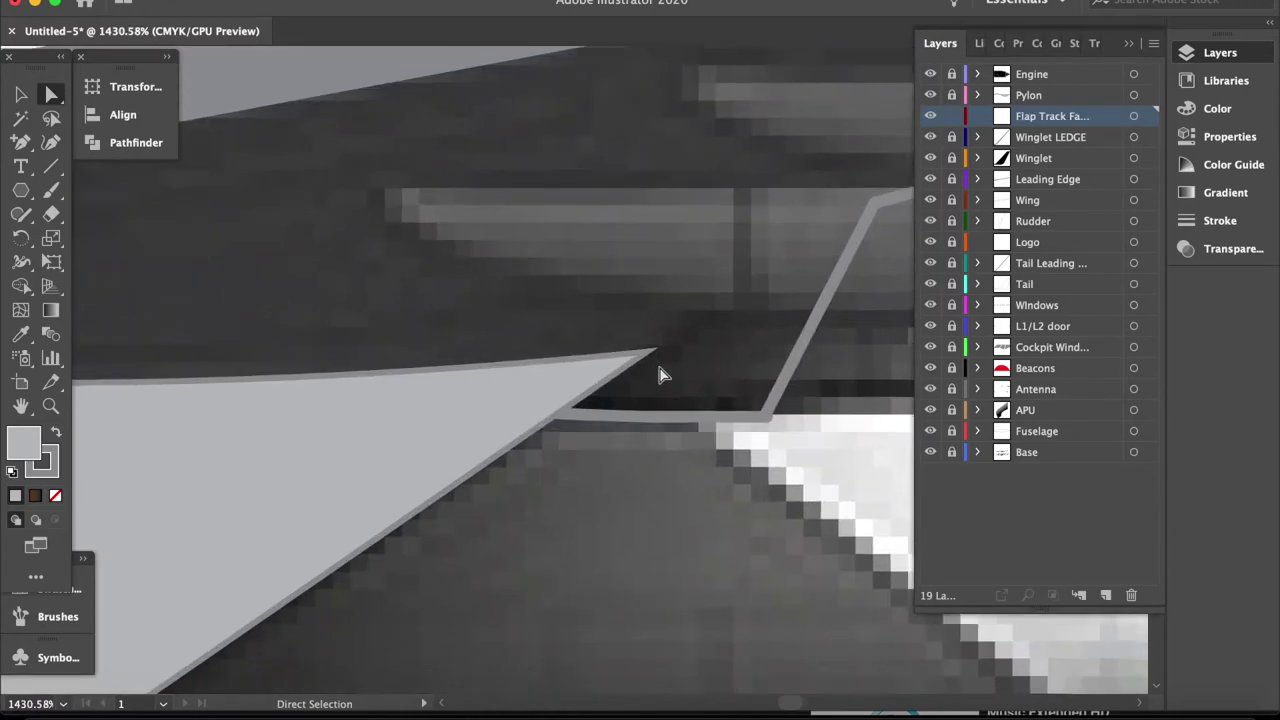
Draw a closed flap-track fairing outline under the wing with the Pen tool
{"action": "scroll", "coordinate": [108, 364], "scroll_direction": "up", "scroll_amount": 5}
{"action": "left_click_drag", "start_coordinate": [21, 142], "coordinate": [63, 147]}
{"action": "scroll", "coordinate": [178, 473], "scroll_direction": "down", "scroll_amount": 3}
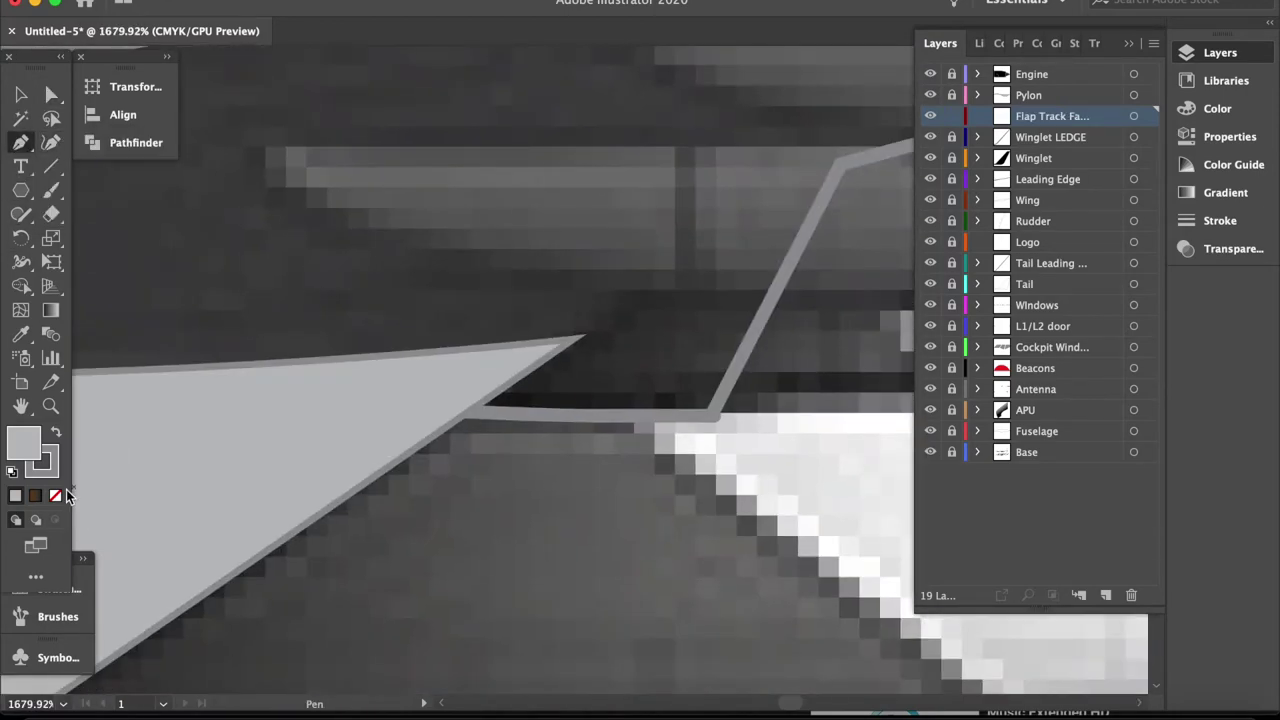
{"action": "scroll", "coordinate": [178, 473], "scroll_direction": "down", "scroll_amount": 3}
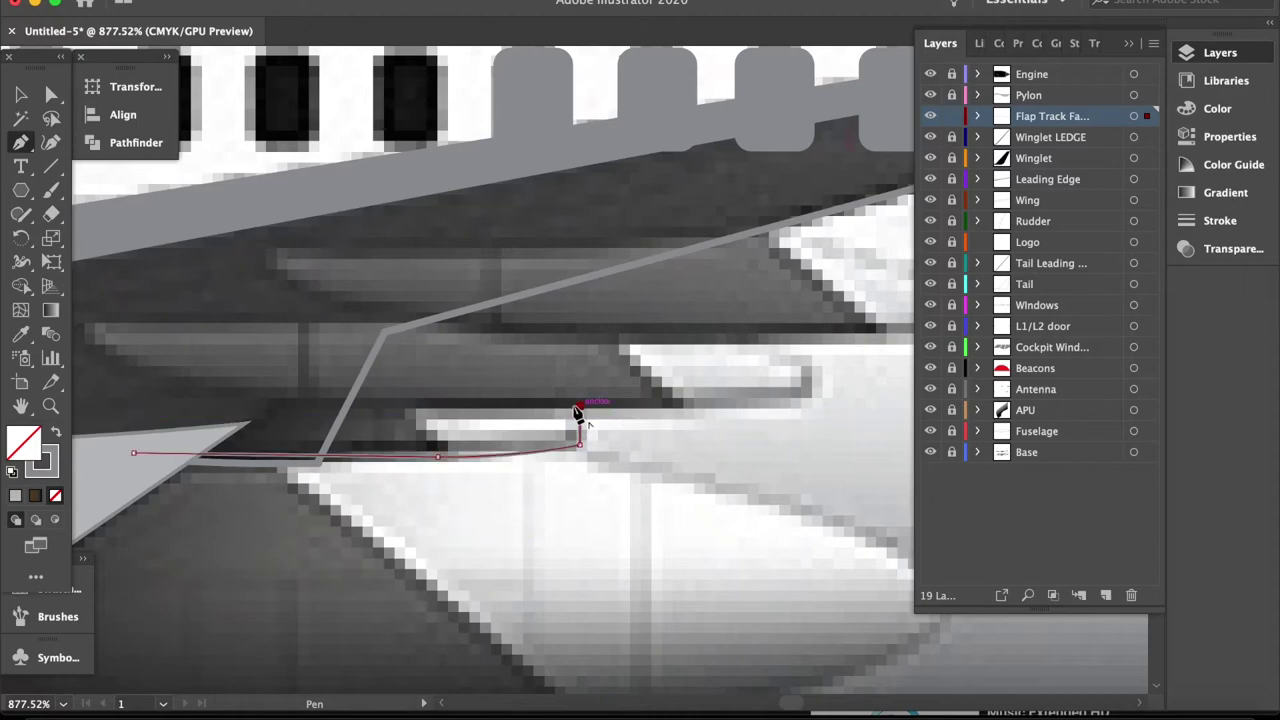
{"action": "key", "text": "ctrl+shift+a"}
{"action": "scroll", "coordinate": [286, 237], "scroll_direction": "right", "scroll_amount": 3}
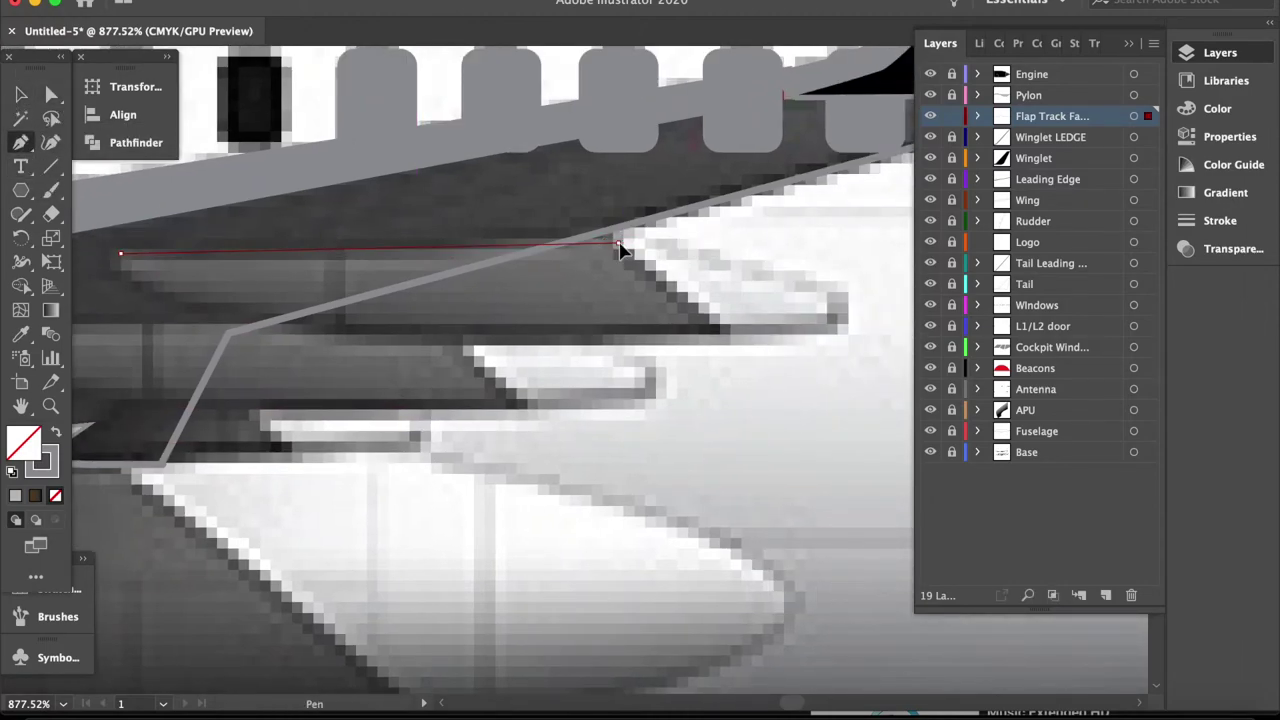
{"action": "left_click_drag", "start_coordinate": [618, 242], "coordinate": [661, 239]}
{"action": "left_click", "coordinate": [845, 328]}
{"action": "scroll", "coordinate": [814, 337], "scroll_direction": "left", "scroll_amount": 2}
{"action": "left_click_drag", "start_coordinate": [390, 344], "coordinate": [324, 335]}
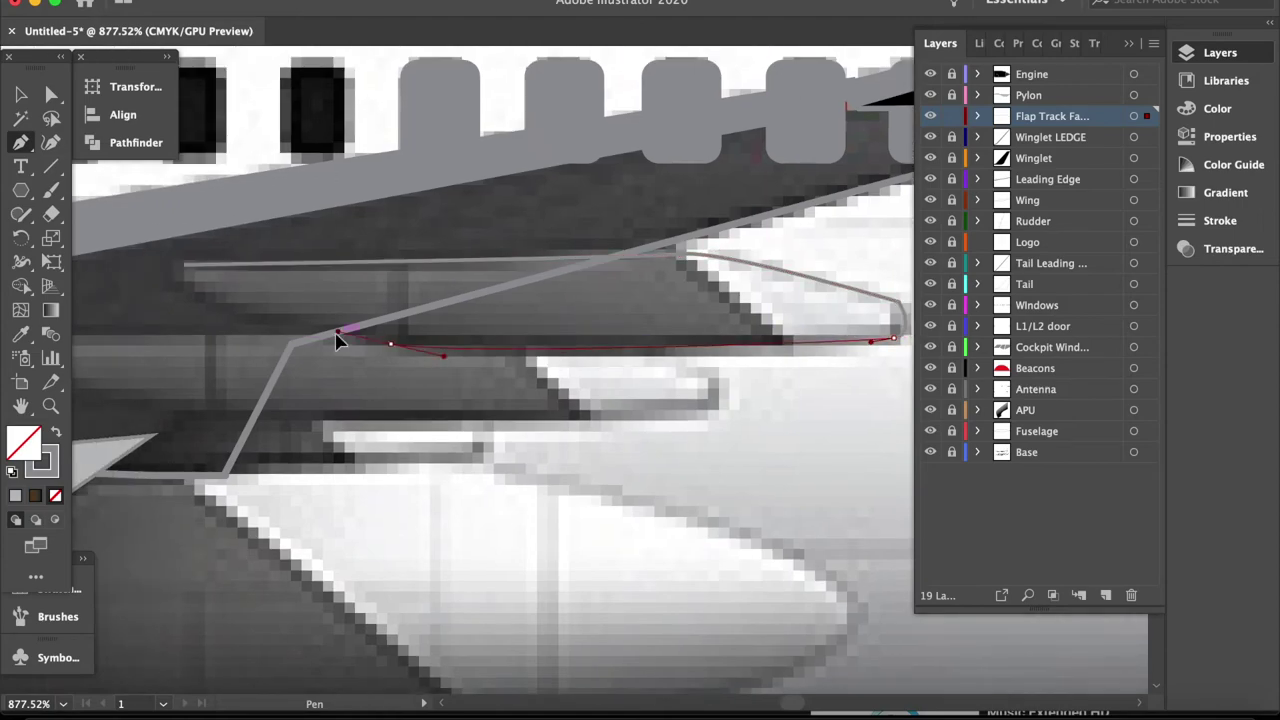
{"action": "left_click", "coordinate": [184, 264]}
Place a copy of the fairing lower down and fill the fairings light grey
{"action": "key", "text": "v"}
{"action": "mouse_move", "coordinate": [494, 337]}
{"action": "left_mouse_down"}
{"action": "mouse_move", "coordinate": [307, 427]}
{"action": "mouse_move", "coordinate": [234, 434]}
{"action": "left_mouse_up"}
{"action": "scroll", "coordinate": [243, 357], "scroll_direction": "down", "scroll_amount": 3}
{"action": "left_click", "coordinate": [432, 367], "text": "shift"}
{"action": "left_click", "coordinate": [1217, 108]}
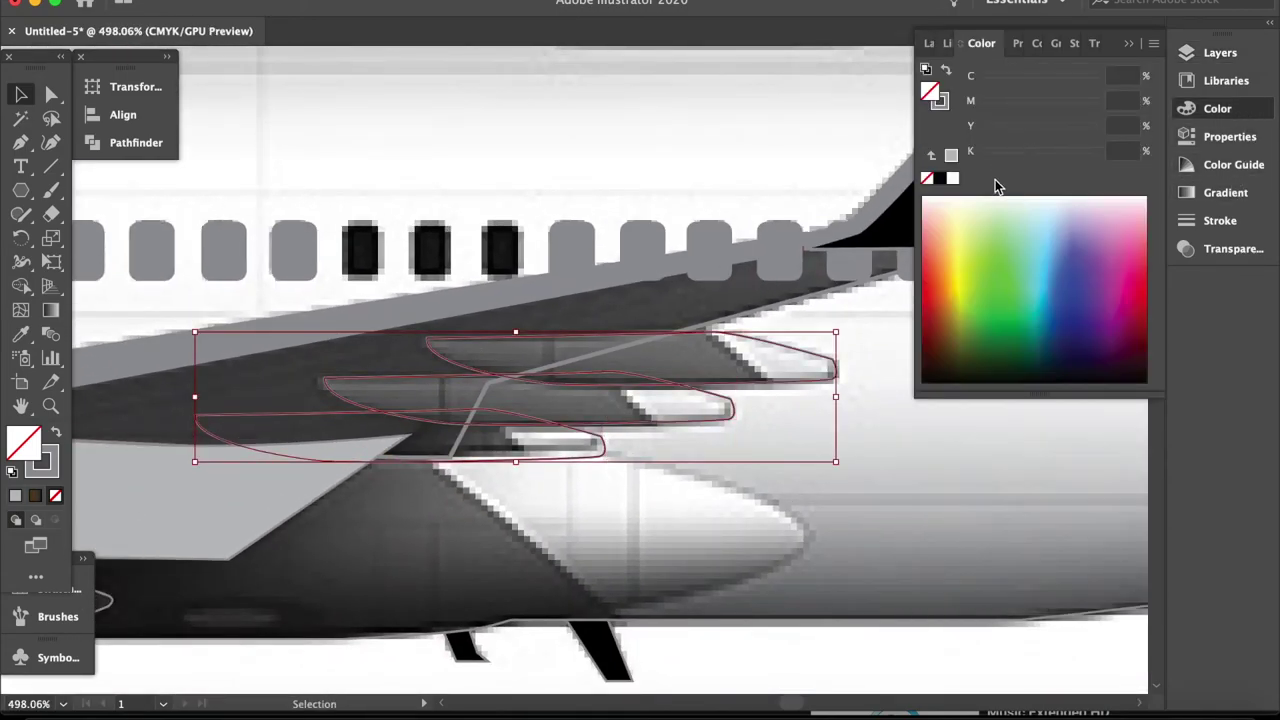
{"action": "left_click", "coordinate": [1225, 140]}
{"action": "left_click", "coordinate": [934, 343]}
{"action": "left_click", "coordinate": [749, 383]}
Send the fairings backward so they stack behind one another
{"action": "left_click", "coordinate": [714, 380]}
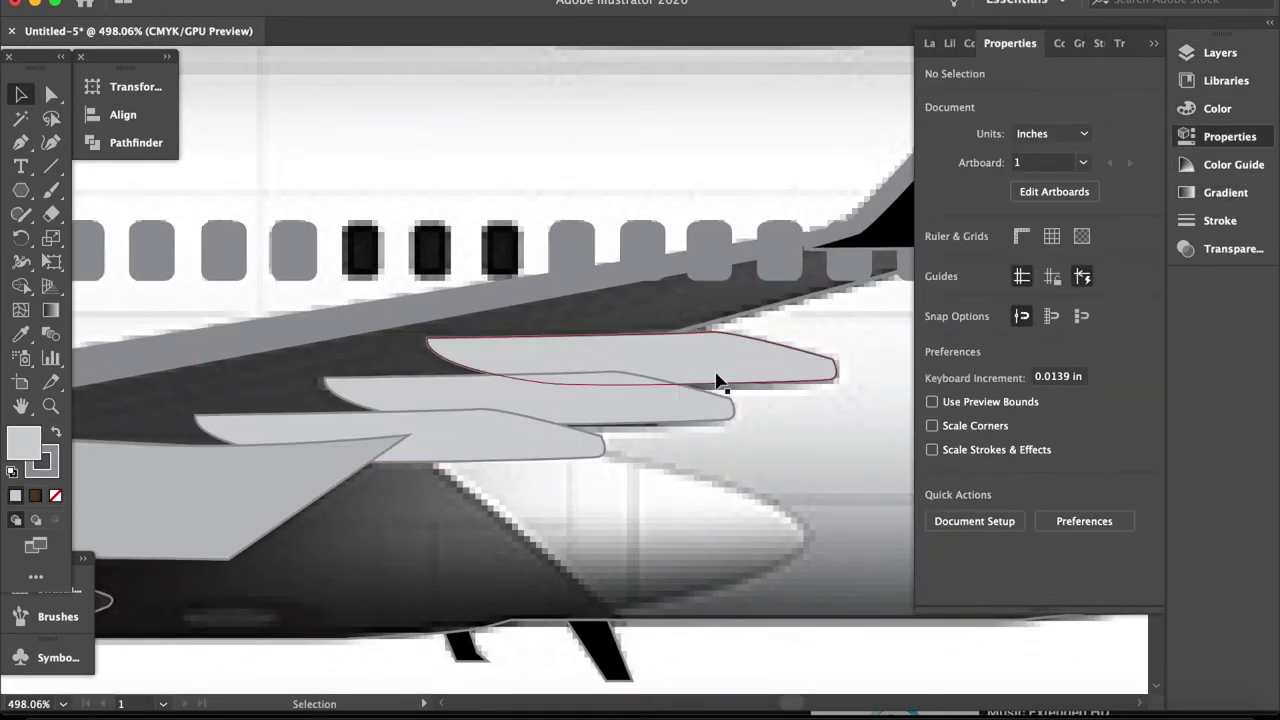
{"action": "right_click", "coordinate": [652, 370]}
{"action": "right_click", "coordinate": [608, 360]}
{"action": "left_click", "coordinate": [850, 606]}
{"action": "left_click", "coordinate": [515, 440]}
{"action": "right_click", "coordinate": [515, 440]}
{"action": "left_click", "coordinate": [771, 646]}
{"action": "scroll", "coordinate": [700, 480], "scroll_direction": "down", "scroll_amount": 2}
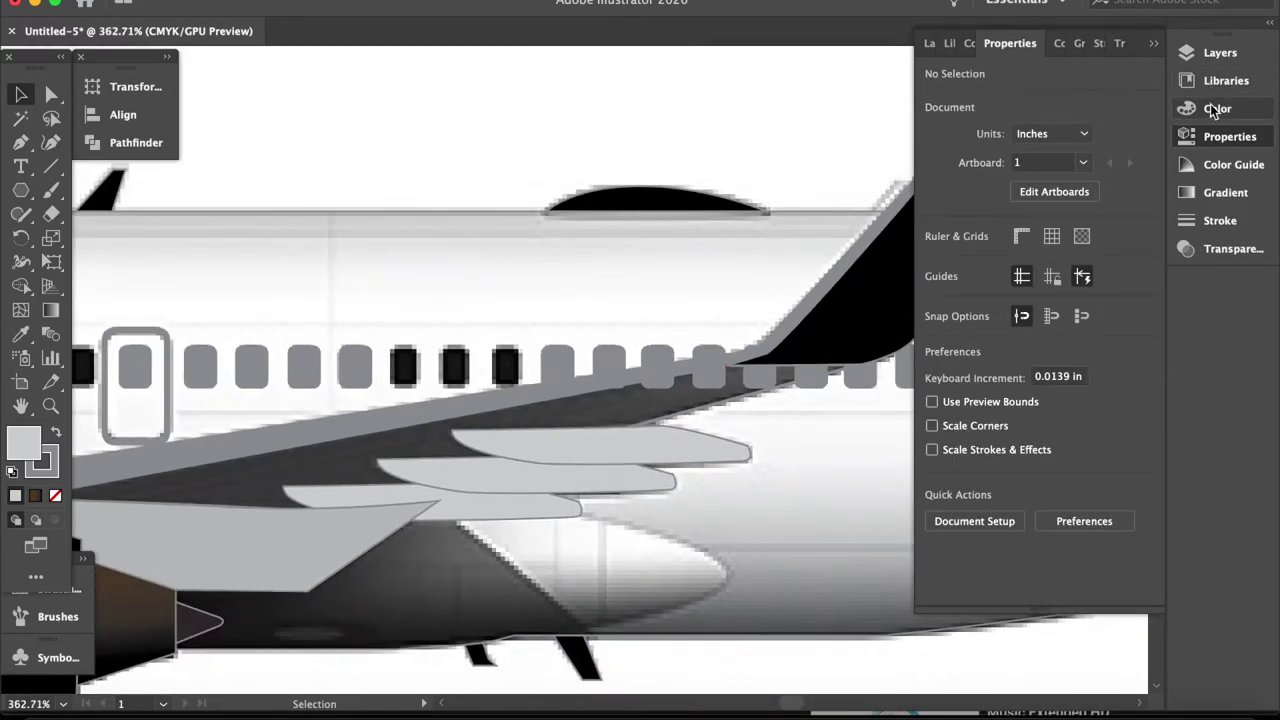
Make Wing the active layer and select the wing artwork
{"action": "left_click", "coordinate": [1220, 52]}
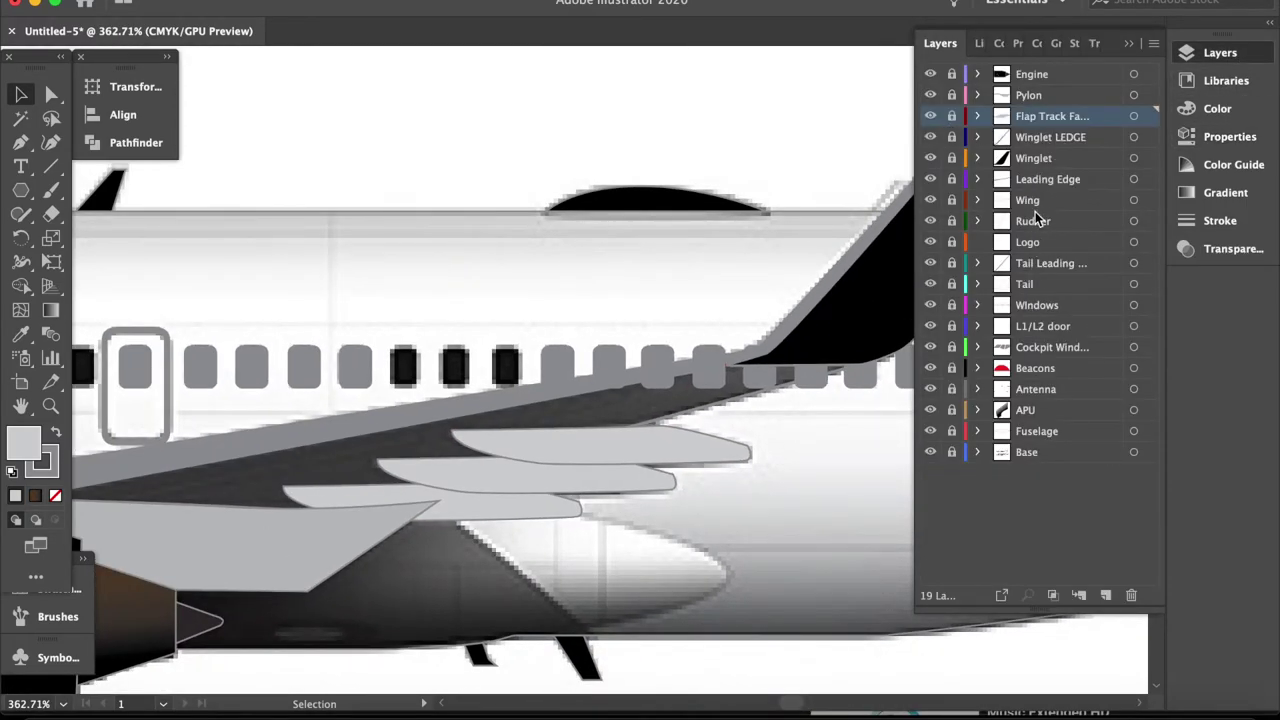
{"action": "left_click", "coordinate": [1030, 203]}
{"action": "left_click", "coordinate": [590, 395]}
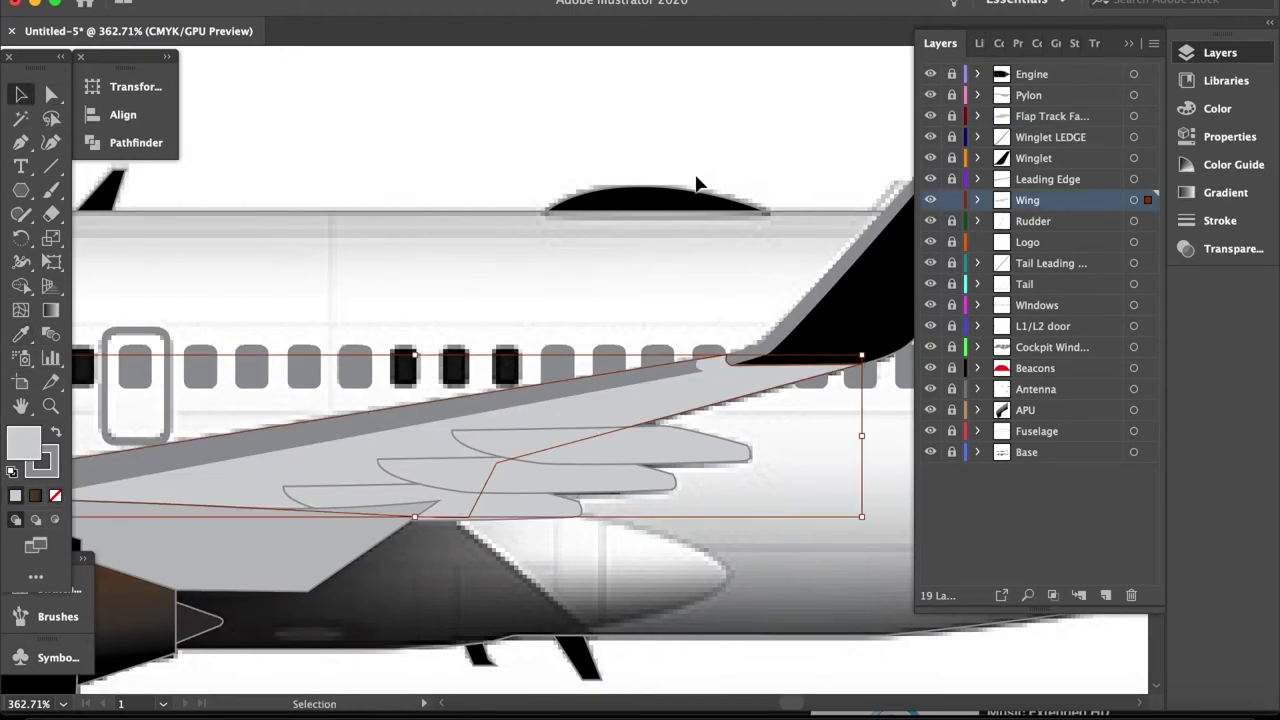
{"action": "scroll", "coordinate": [668, 170], "scroll_direction": "down", "scroll_amount": 3}
{"action": "scroll", "coordinate": [640, 400], "scroll_direction": "down", "scroll_amount": 2}
{"action": "scroll", "coordinate": [700, 450], "scroll_direction": "up", "scroll_amount": 1}
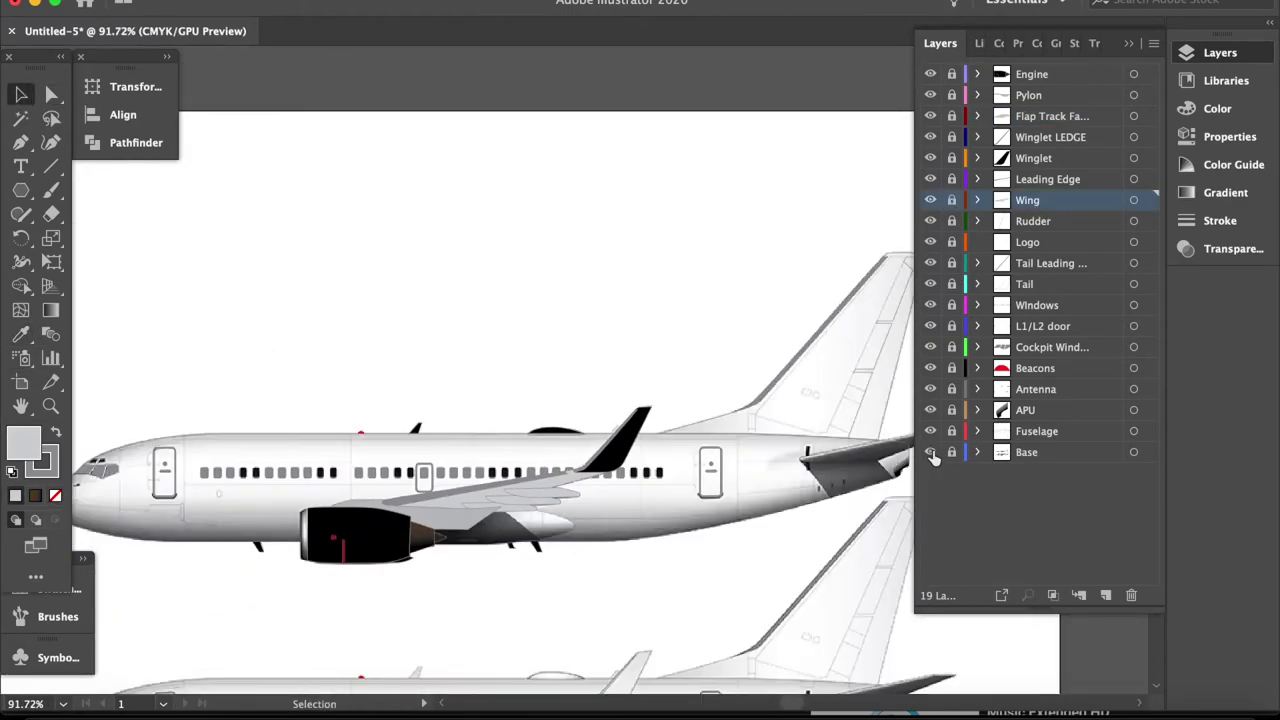
{"action": "scroll", "coordinate": [910, 455], "scroll_direction": "up", "scroll_amount": 3}
{"action": "scroll", "coordinate": [910, 455], "scroll_direction": "up", "scroll_amount": 2}
Add a new layer above Engine named 'Cowling'
{"action": "left_click", "coordinate": [1040, 74]}
{"action": "left_click", "coordinate": [1105, 595]}
{"action": "double_click", "coordinate": [1057, 79]}
{"action": "type", "text": "Cowling"}
{"action": "key", "text": "Return"}
{"action": "scroll", "coordinate": [450, 306], "scroll_direction": "up", "scroll_amount": 3}
{"action": "scroll", "coordinate": [457, 306], "scroll_direction": "up", "scroll_amount": 3, "text": "alt"}
Draw the curved intake-lip shape at the engine's front with the Pen tool
{"action": "key", "text": "p"}
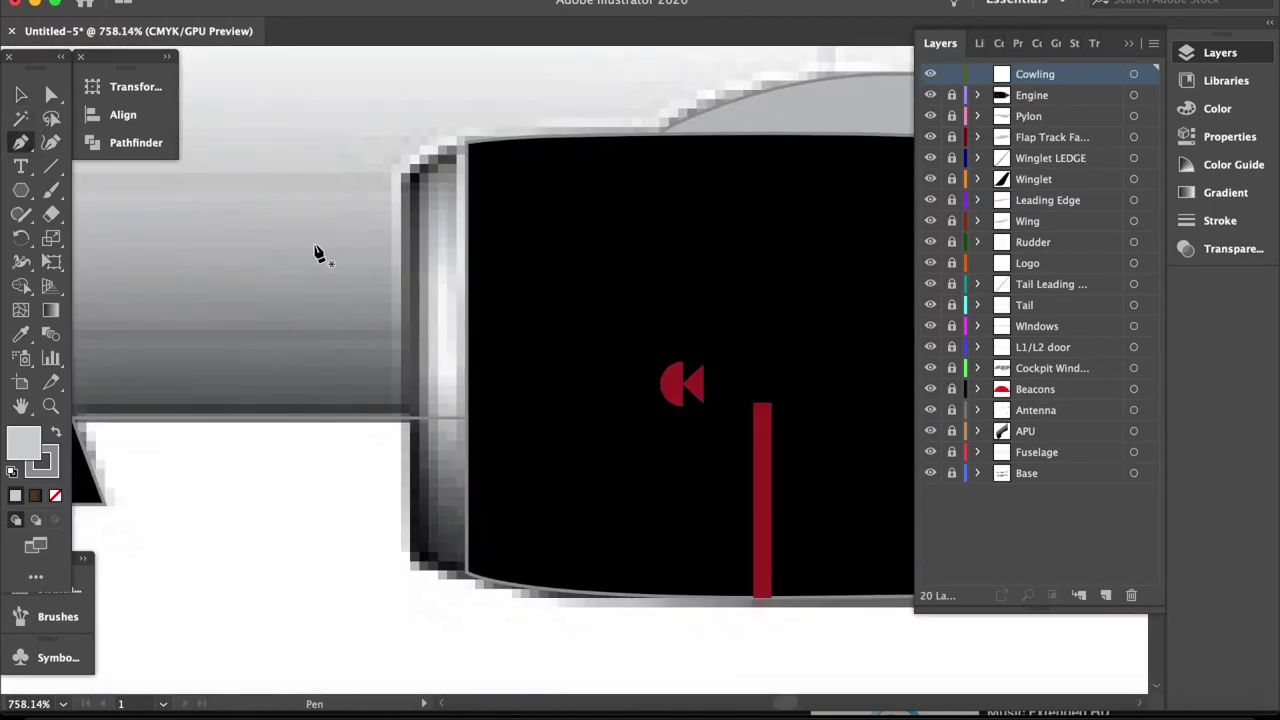
{"action": "scroll", "coordinate": [473, 580], "scroll_direction": "up", "scroll_amount": 3}
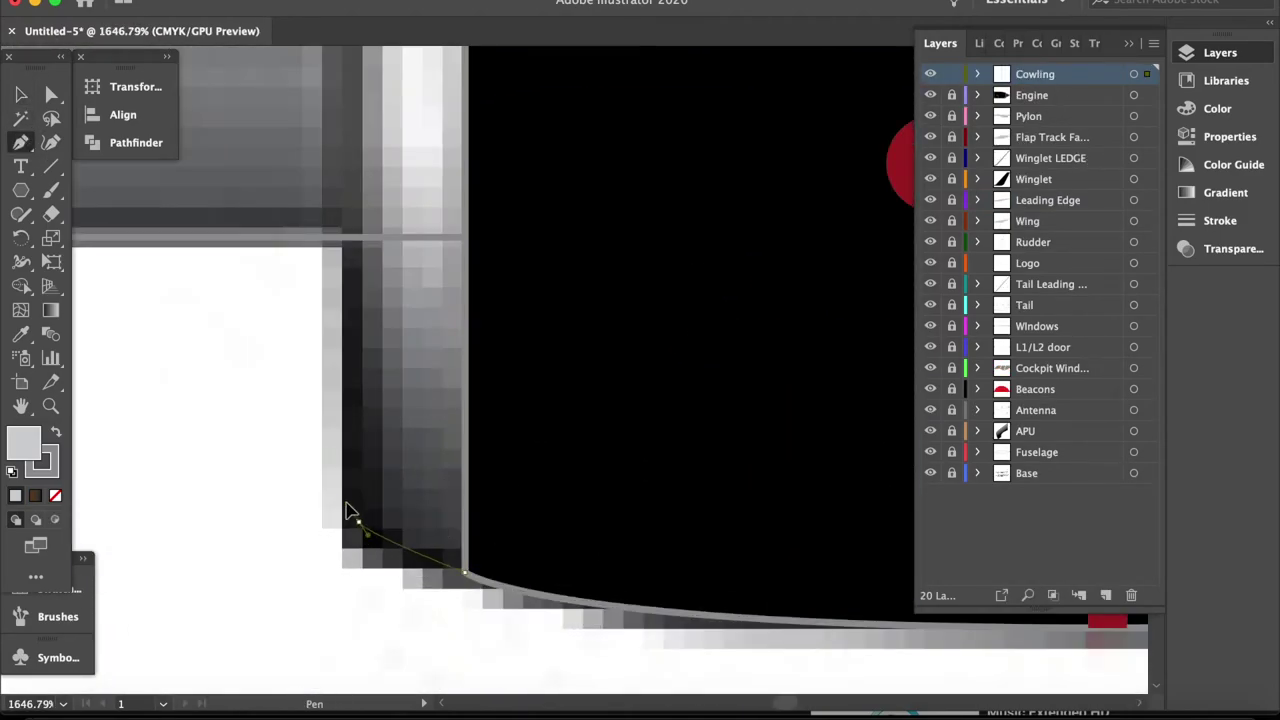
{"action": "scroll", "coordinate": [360, 500], "scroll_direction": "down", "scroll_amount": 2}
{"action": "scroll", "coordinate": [400, 328], "scroll_direction": "up", "scroll_amount": 5}
{"action": "scroll", "coordinate": [394, 323], "scroll_direction": "up", "scroll_amount": 4}
{"action": "left_click", "coordinate": [390, 318]}
{"action": "left_click_drag", "start_coordinate": [571, 186], "coordinate": [706, 171]}
{"action": "key", "text": "v"}
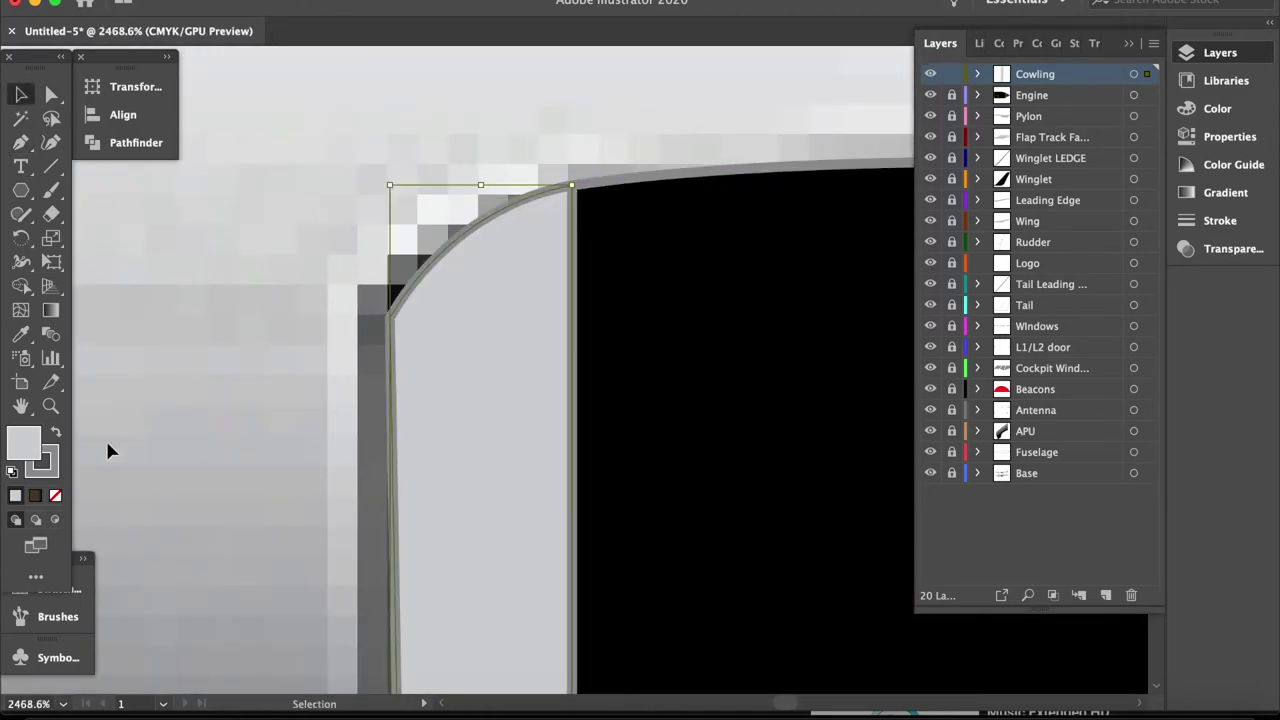
Fill the lip with a grey gradient running straight down from top to bottom
{"action": "left_click", "coordinate": [35, 495]}
{"action": "double_click", "coordinate": [930, 231]}
{"action": "left_click", "coordinate": [968, 344]}
{"action": "left_click", "coordinate": [975, 337]}
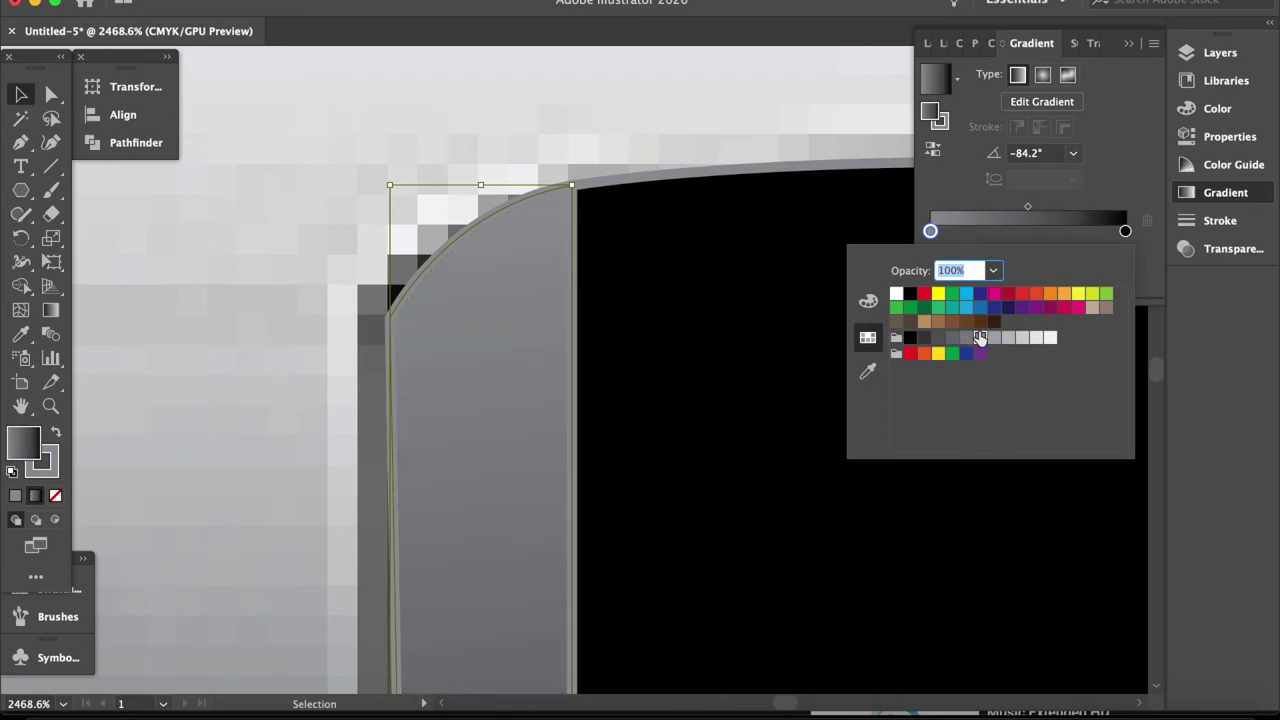
{"action": "scroll", "coordinate": [760, 383], "scroll_direction": "down", "scroll_amount": 5}
{"action": "key", "text": "g"}
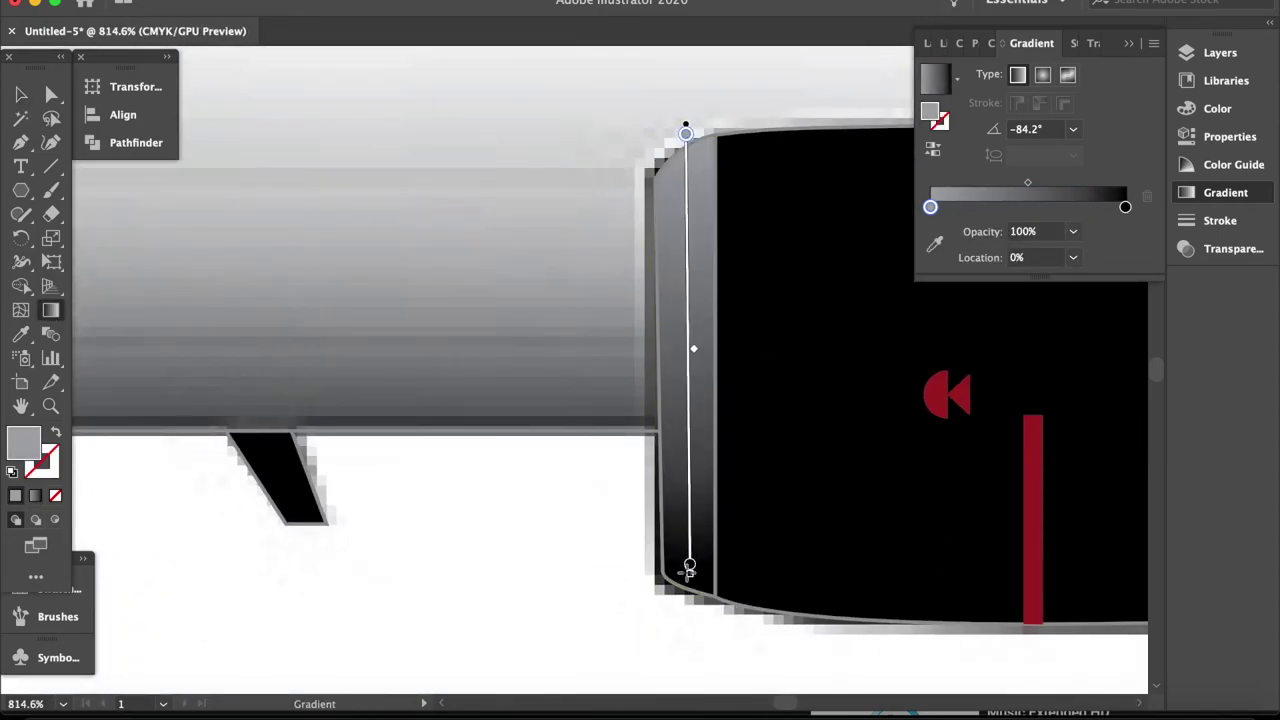
{"action": "left_click_drag", "start_coordinate": [690, 127], "coordinate": [674, 634]}
{"action": "key", "text": "v"}
{"action": "left_click", "coordinate": [401, 353]}
{"action": "scroll", "coordinate": [401, 353], "scroll_direction": "down", "scroll_amount": 5}
{"action": "scroll", "coordinate": [400, 341], "scroll_direction": "up", "scroll_amount": 3}
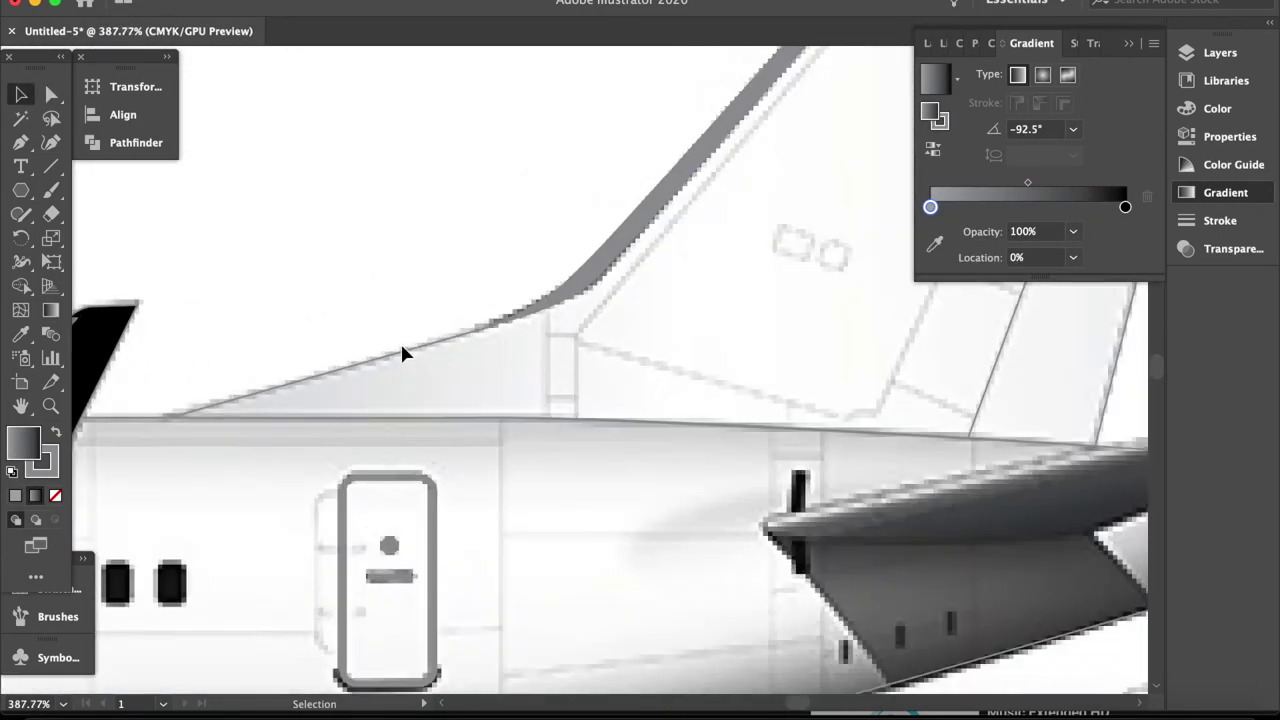
Create a new top layer named 'Elevator'
{"action": "left_click", "coordinate": [927, 43]}
{"action": "key", "text": "ctrl+l"}
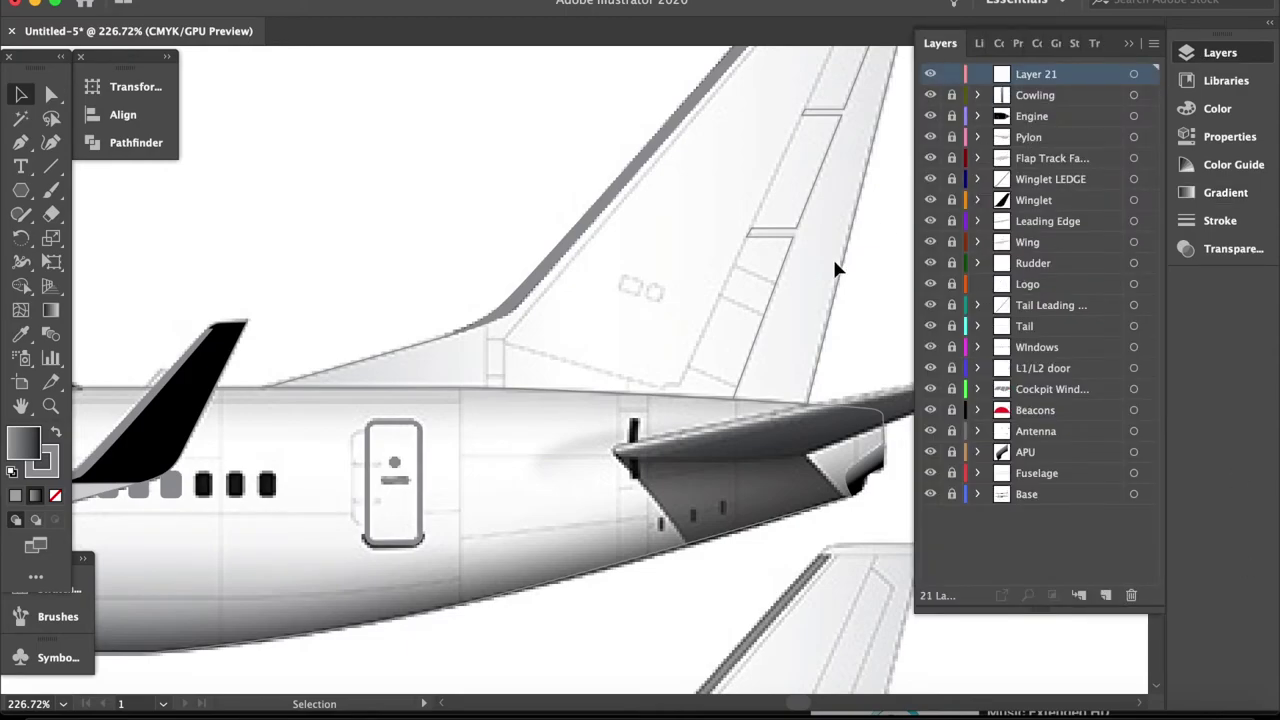
{"action": "scroll", "coordinate": [832, 256], "scroll_direction": "right", "scroll_amount": 5}
{"action": "scroll", "coordinate": [832, 256], "scroll_direction": "up", "scroll_amount": 2}
{"action": "double_click", "coordinate": [1040, 78]}
{"action": "type", "text": "Elevator"}
{"action": "key", "text": "Return"}
{"action": "scroll", "coordinate": [662, 293], "scroll_direction": "up", "scroll_amount": 3}
Close the elevator outline at its pointed tip with the Pen tool
{"action": "key", "text": "p"}
{"action": "scroll", "coordinate": [228, 412], "scroll_direction": "up", "scroll_amount": 3}
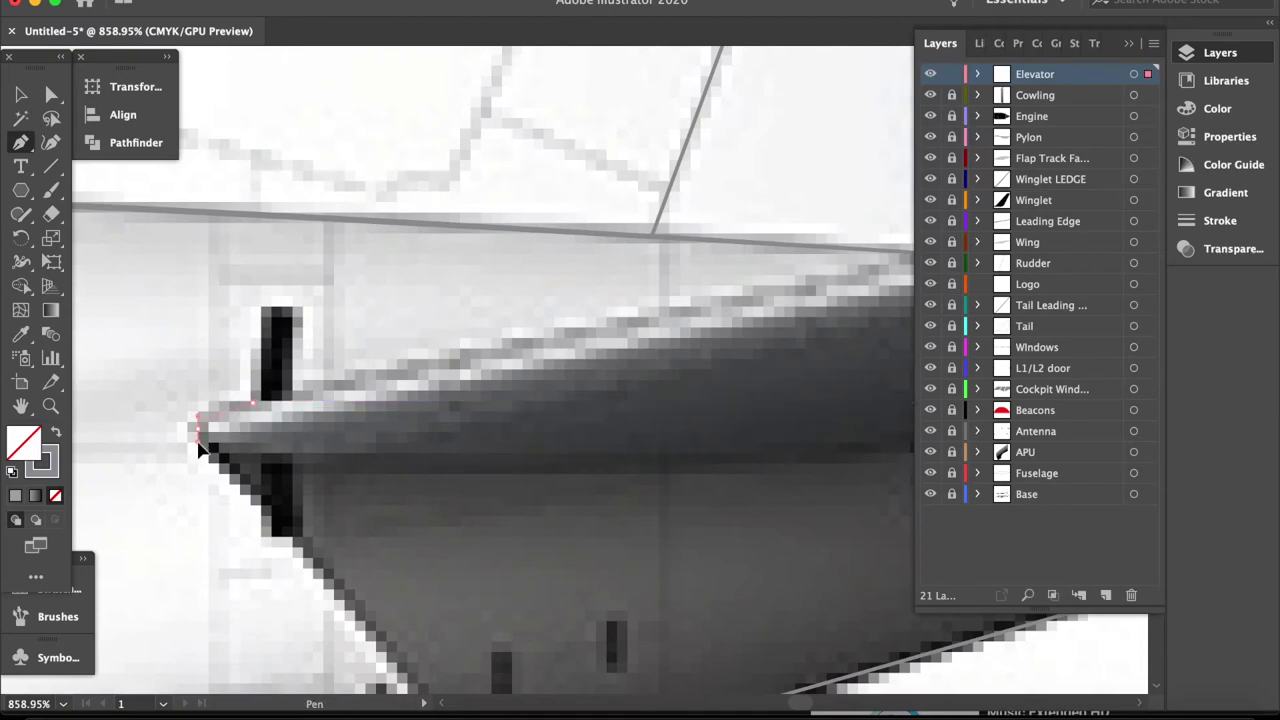
{"action": "scroll", "coordinate": [383, 482], "scroll_direction": "left", "scroll_amount": 3}
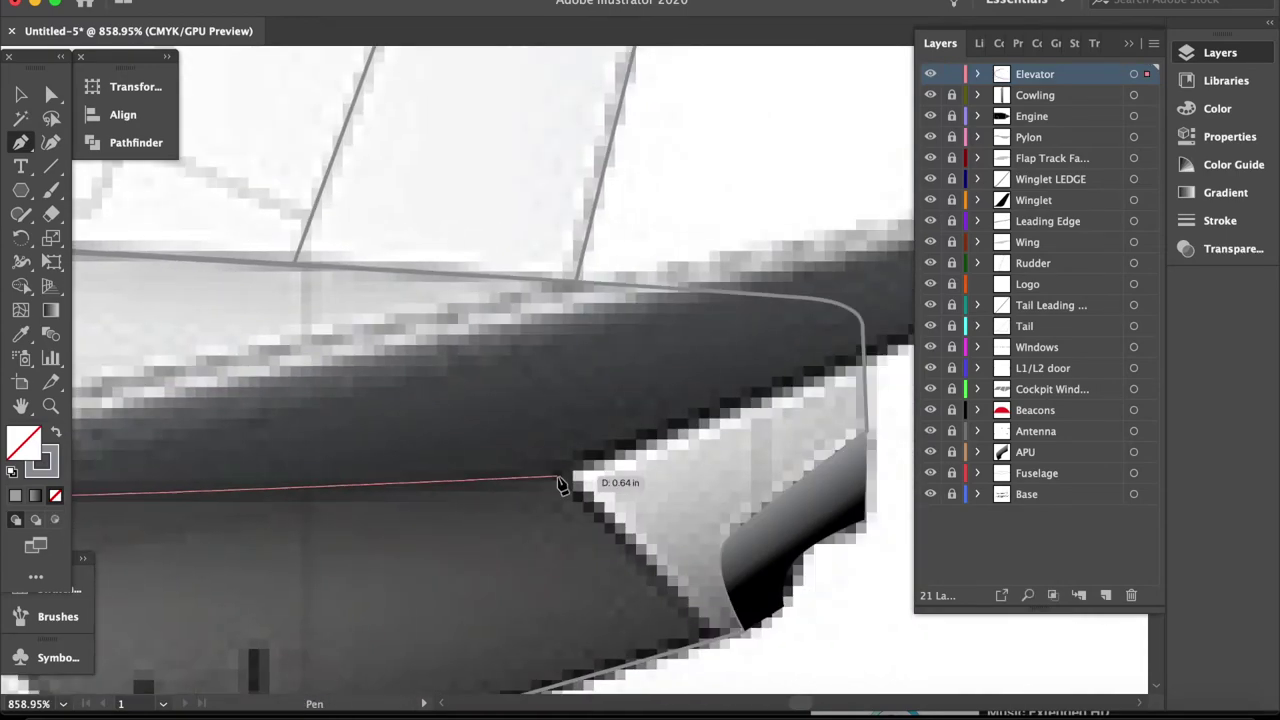
{"action": "scroll", "coordinate": [560, 486], "scroll_direction": "down", "scroll_amount": 2}
{"action": "scroll", "coordinate": [620, 450], "scroll_direction": "right", "scroll_amount": 3}
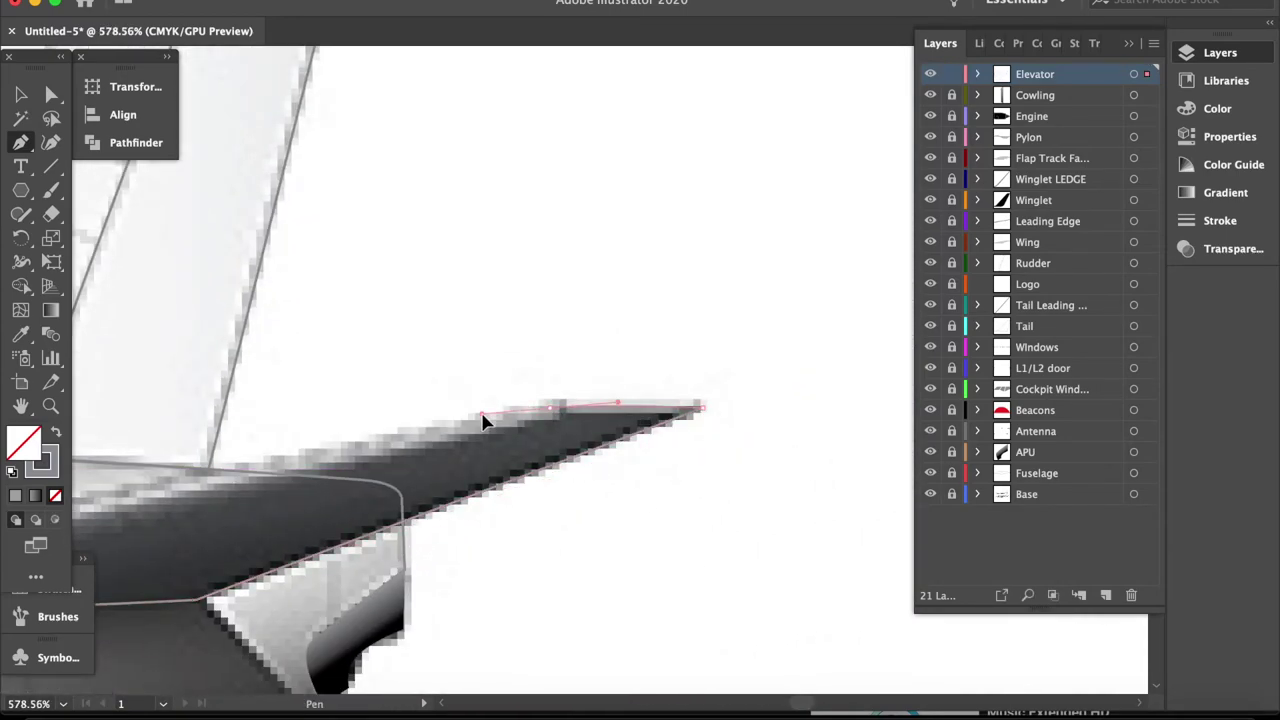
{"action": "mouse_move", "coordinate": [573, 418]}
{"action": "left_mouse_down"}
{"action": "mouse_move", "coordinate": [714, 403]}
{"action": "mouse_move", "coordinate": [580, 408]}
{"action": "left_mouse_up"}
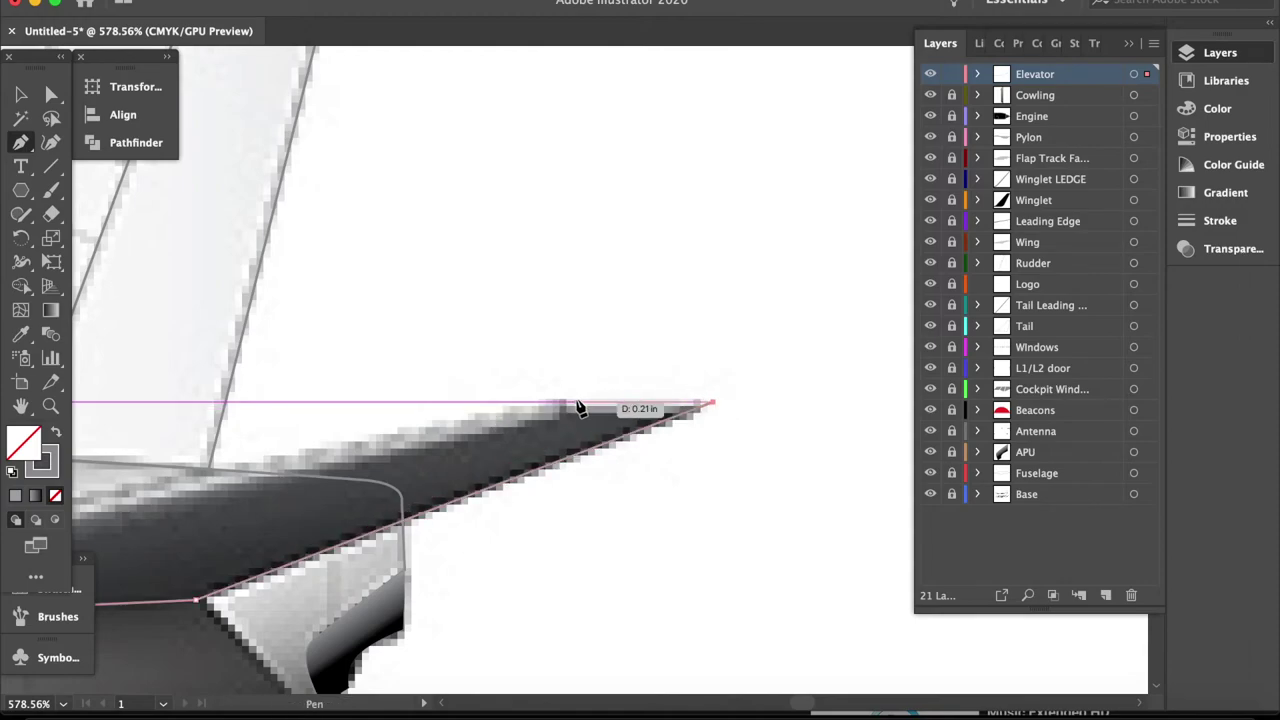
{"action": "scroll", "coordinate": [400, 440], "scroll_direction": "left", "scroll_amount": 5}
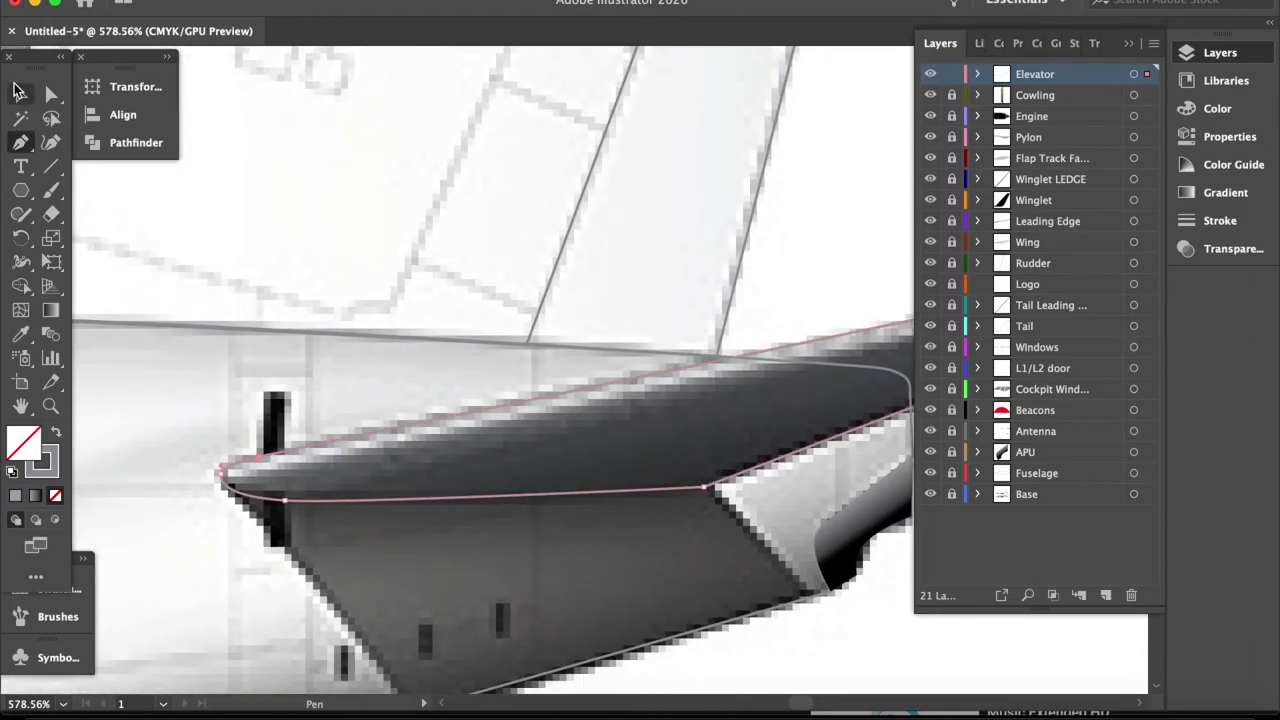
Fill the elevator with a gradient across its width, making the right stop dark grey
{"action": "left_click", "coordinate": [36, 497]}
{"action": "key", "text": "g"}
{"action": "left_click_drag", "start_coordinate": [567, 340], "coordinate": [594, 435]}
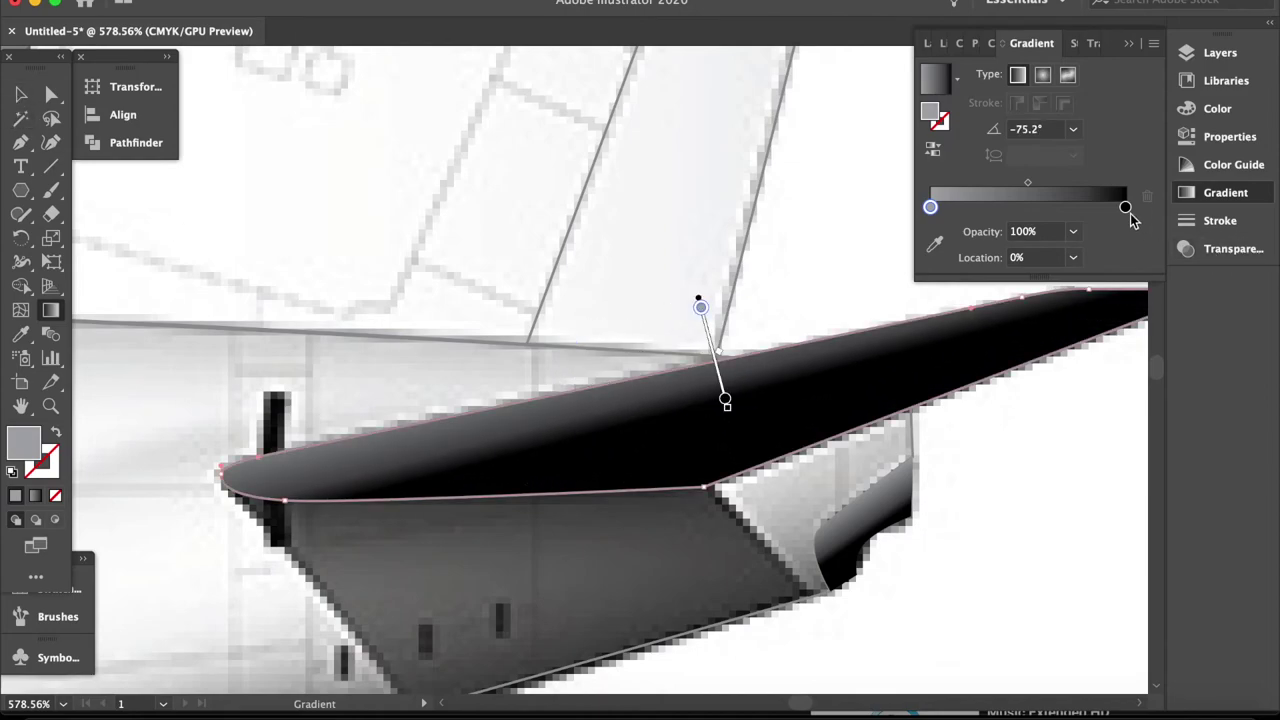
{"action": "double_click", "coordinate": [1125, 207]}
{"action": "left_click", "coordinate": [960, 318]}
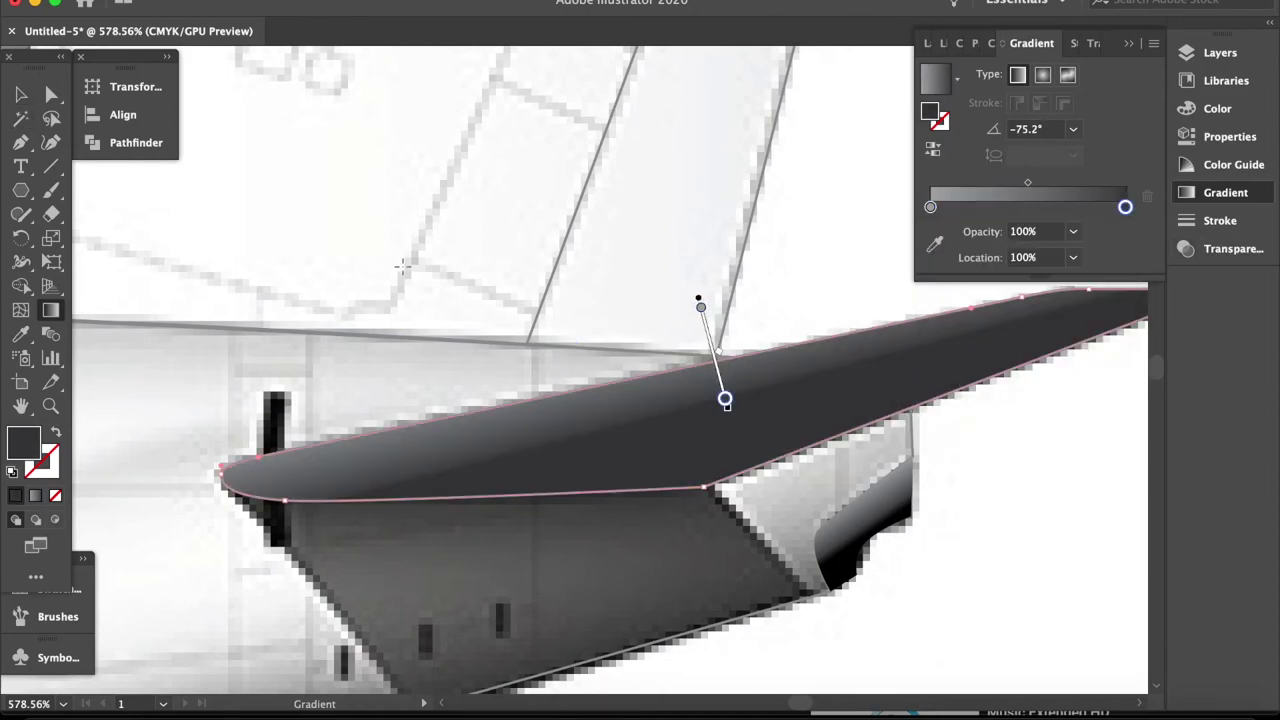
{"action": "scroll", "coordinate": [393, 264], "scroll_direction": "down", "scroll_amount": 5}
{"action": "key", "text": "v"}
{"action": "left_click", "coordinate": [241, 234]}
{"action": "scroll", "coordinate": [241, 234], "scroll_direction": "down", "scroll_amount": 3}
{"action": "left_click", "coordinate": [1220, 53]}
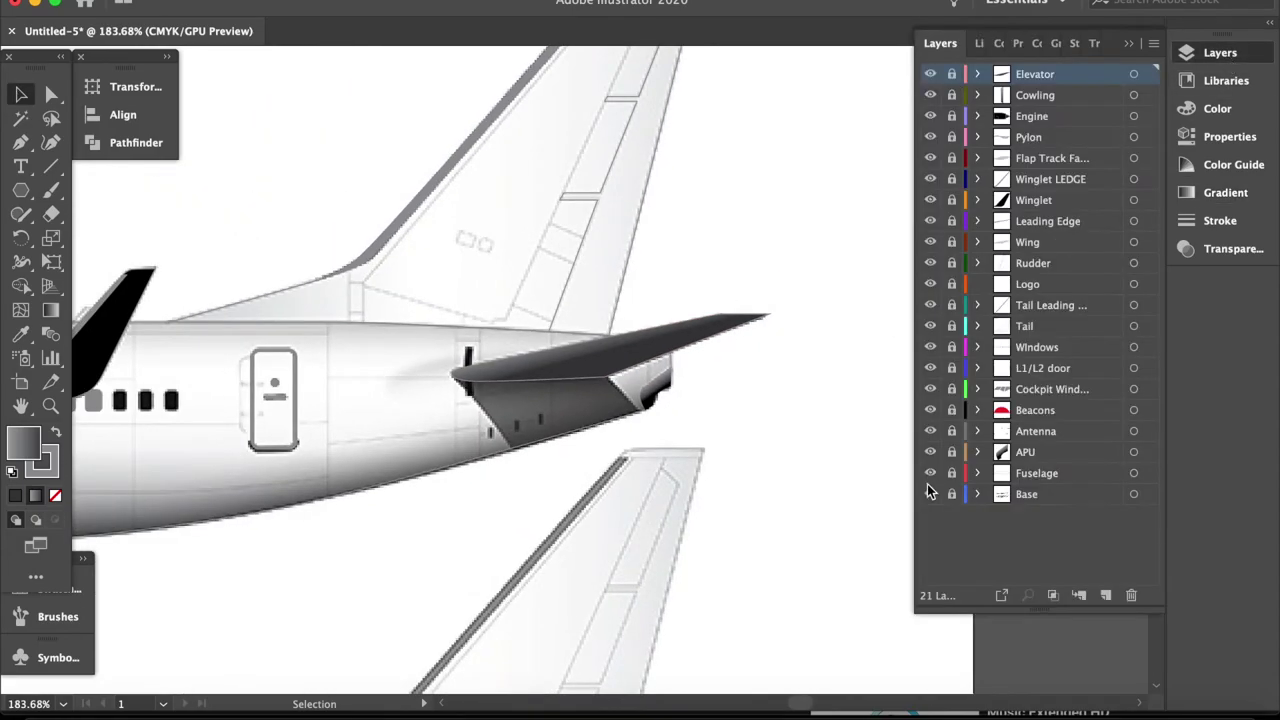
{"action": "scroll", "coordinate": [480, 400], "scroll_direction": "down", "scroll_amount": 5}
{"action": "scroll", "coordinate": [480, 400], "scroll_direction": "down", "scroll_amount": 1}
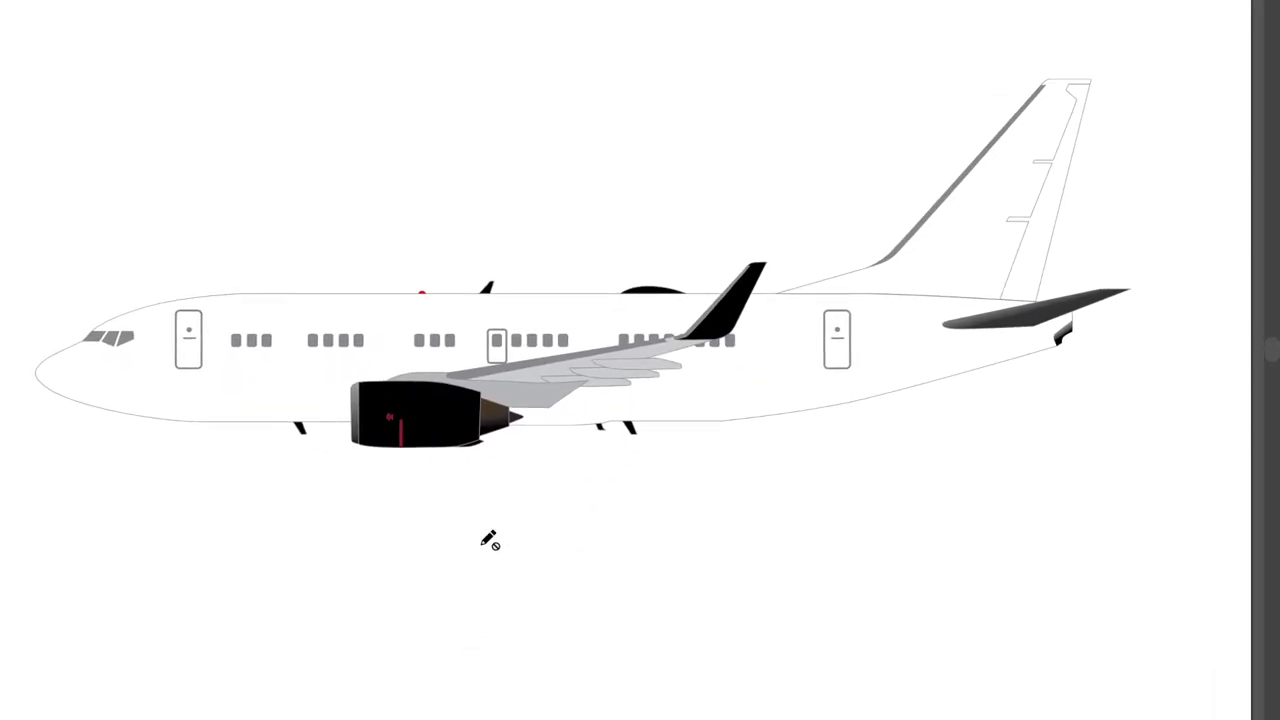
Fill the fuselage shape with solid black
{"action": "key", "text": "f"}
{"action": "scroll", "coordinate": [935, 485], "scroll_direction": "up", "scroll_amount": 2}
{"action": "left_click", "coordinate": [815, 518]}
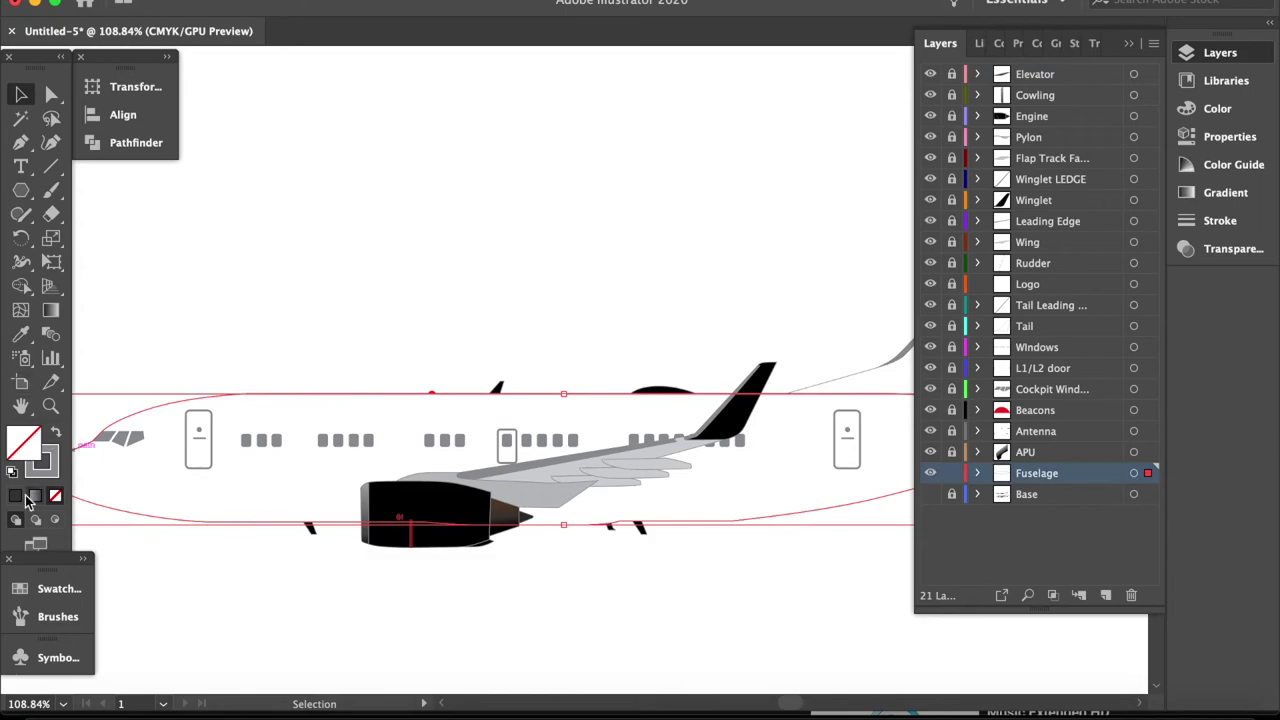
{"action": "left_click", "coordinate": [1217, 108]}
{"action": "left_click", "coordinate": [940, 178]}
{"action": "scroll", "coordinate": [820, 215], "scroll_direction": "right", "scroll_amount": 3}
On the Tail layer, fill the tail fin shape with solid black
{"action": "left_click", "coordinate": [1233, 53]}
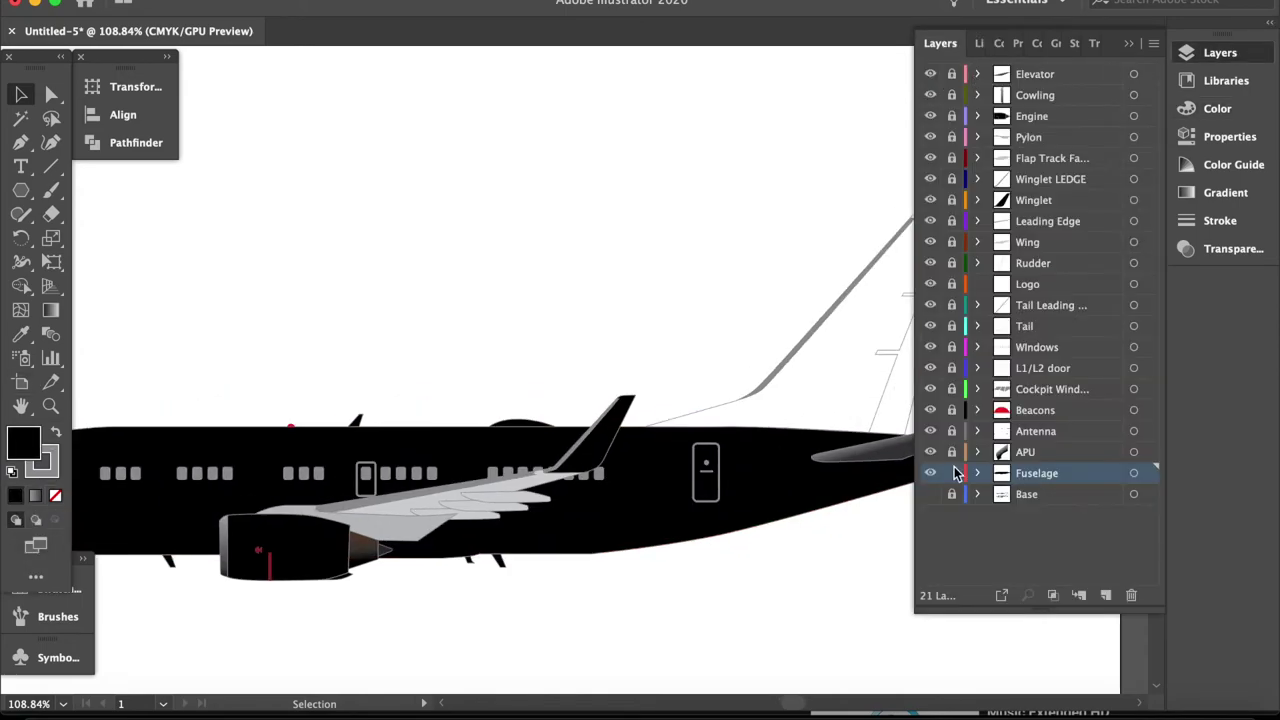
{"action": "scroll", "coordinate": [855, 305], "scroll_direction": "up", "scroll_amount": 2}
{"action": "scroll", "coordinate": [808, 323], "scroll_direction": "up", "scroll_amount": 3}
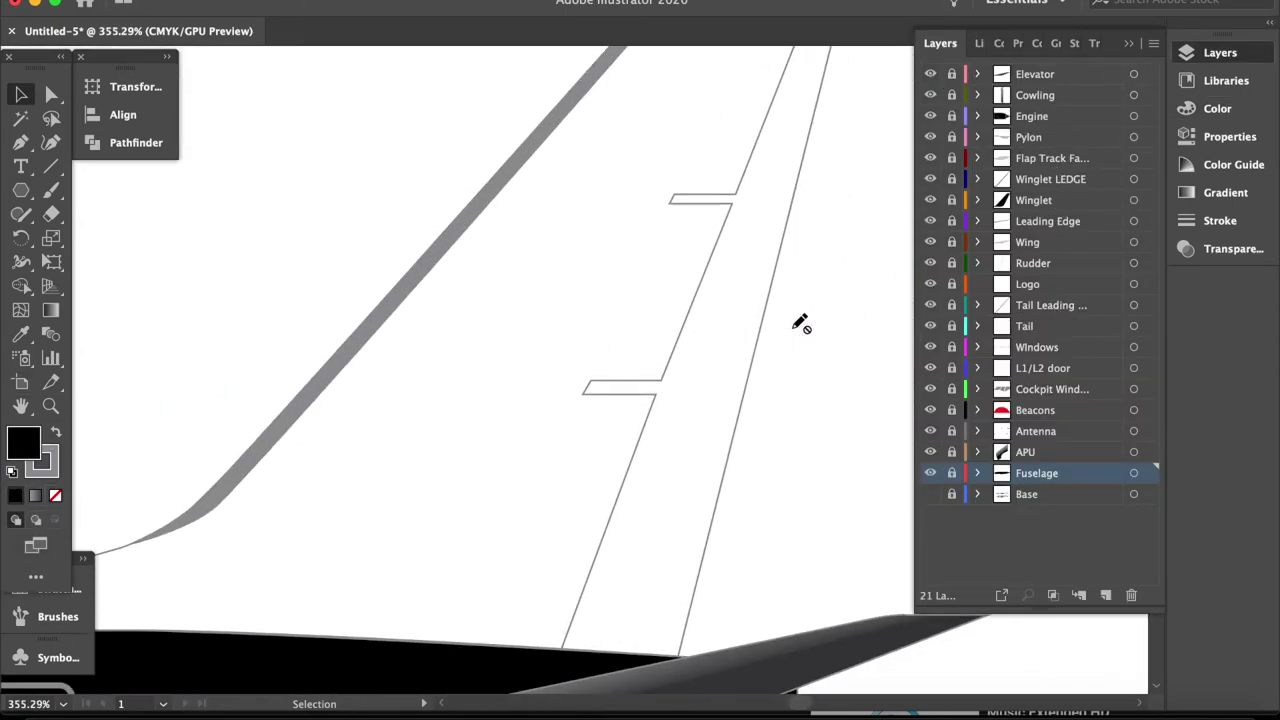
{"action": "left_click", "coordinate": [1052, 244]}
{"action": "left_click", "coordinate": [1025, 326]}
{"action": "left_click", "coordinate": [766, 394]}
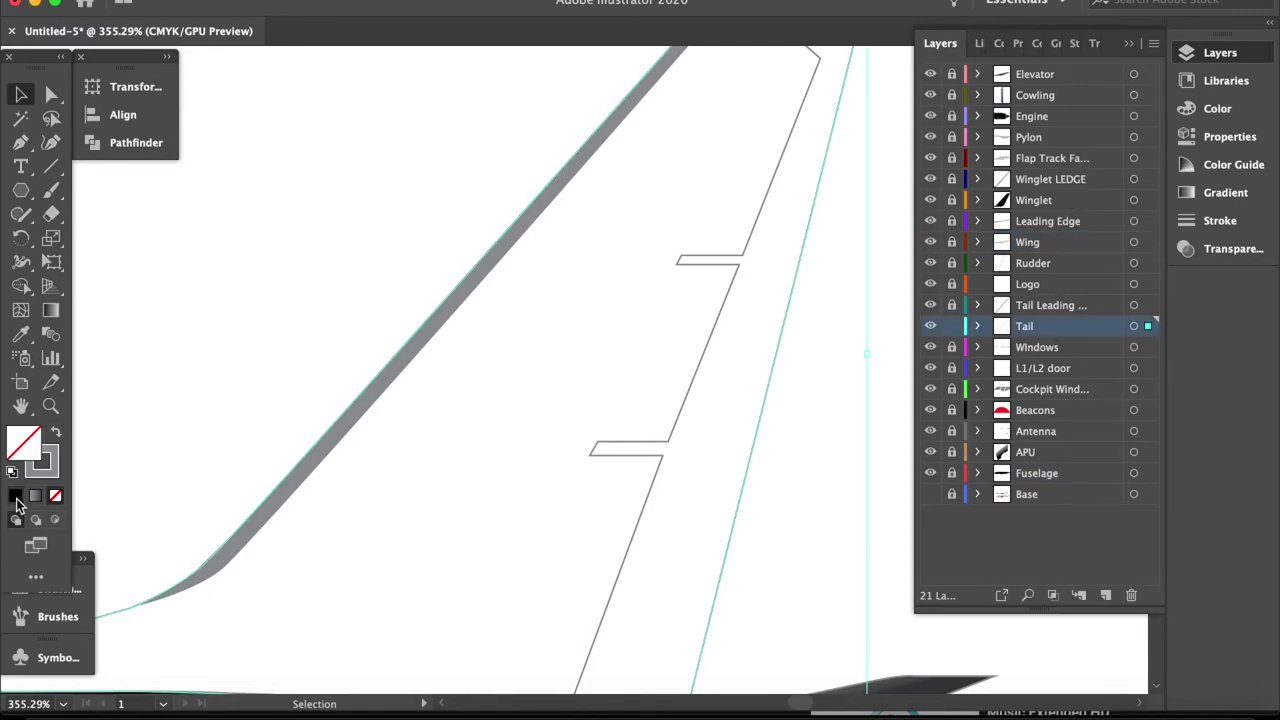
{"action": "left_click", "coordinate": [1217, 108]}
{"action": "left_click", "coordinate": [940, 178]}
{"action": "left_click", "coordinate": [1220, 53]}
{"action": "left_click", "coordinate": [810, 410]}
Open the MHT Q&A artwork file from the recently opened files
{"action": "scroll", "coordinate": [810, 410], "scroll_direction": "down", "scroll_amount": 5}
{"action": "scroll", "coordinate": [600, 400], "scroll_direction": "up", "scroll_amount": 1}
{"action": "left_click", "coordinate": [150, 1]}
{"action": "mouse_move", "coordinate": [211, 52]}
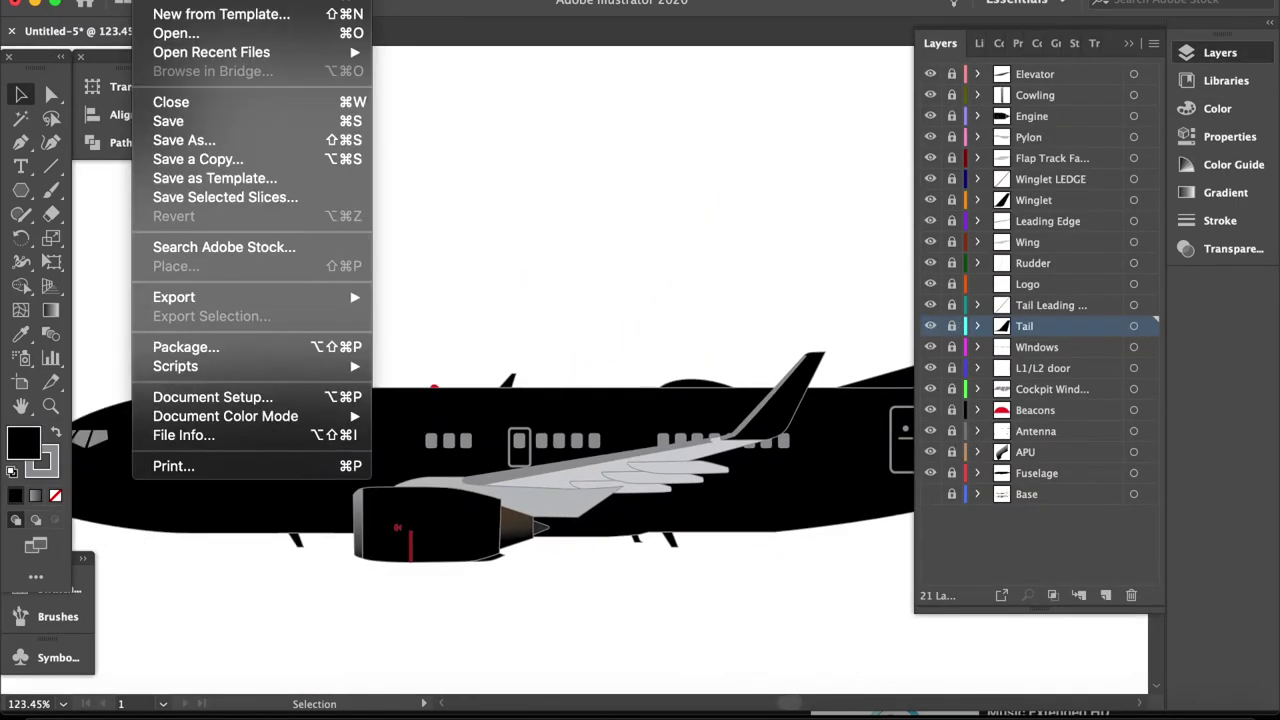
{"action": "left_click", "coordinate": [943, 333]}
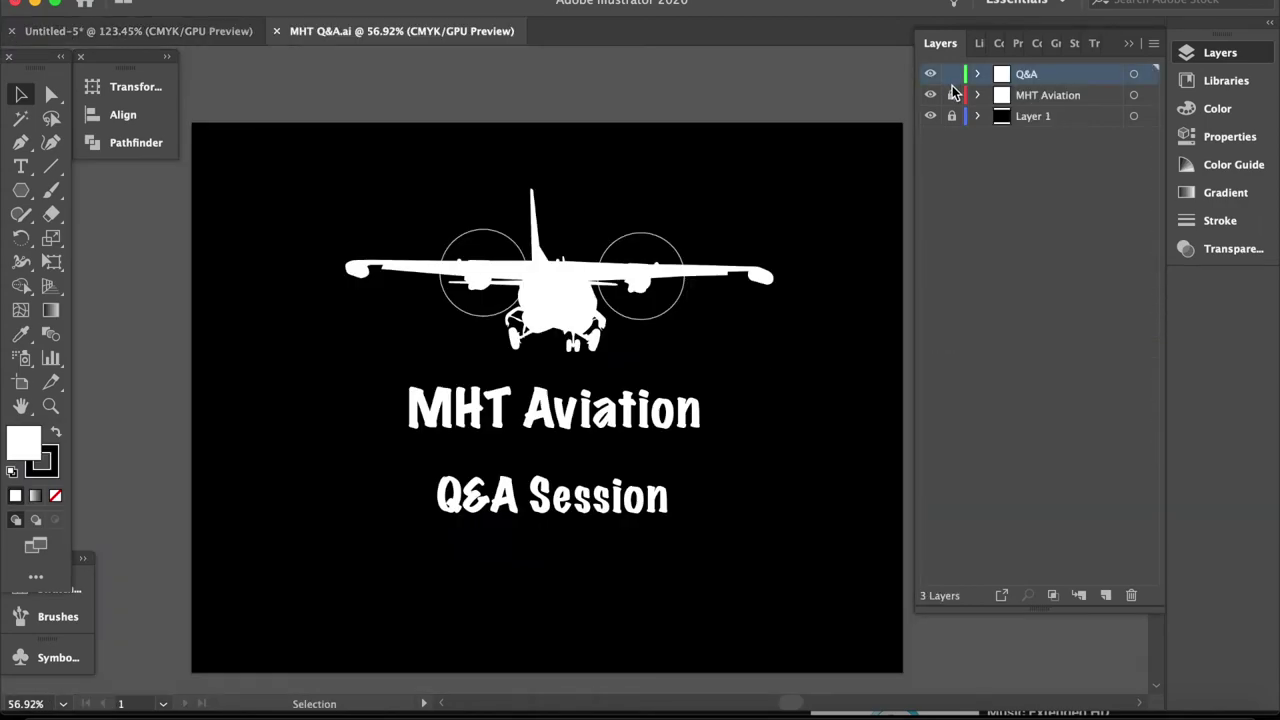
Delete the Q&A Session line and select the remaining MHT Aviation logo art
{"action": "key", "text": "ctrl+a"}
{"action": "key", "text": "Delete"}
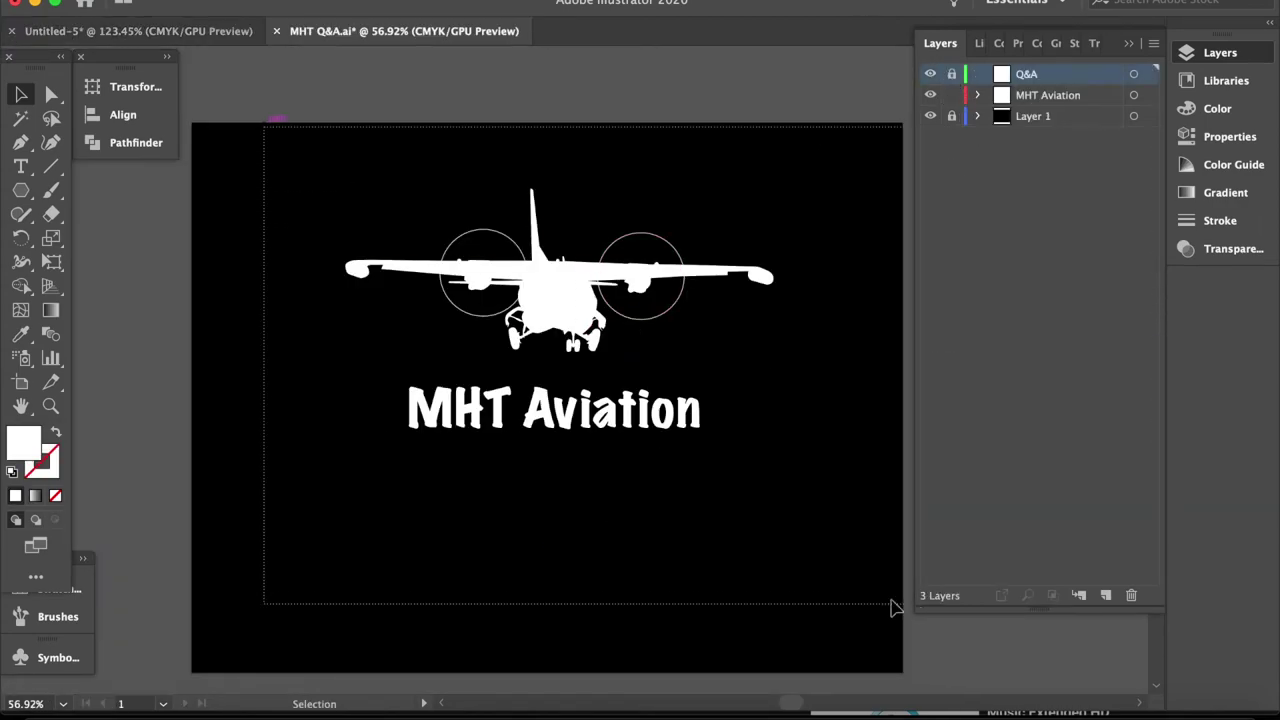
{"action": "key", "text": "ctrl+a"}
Paste the logo into the aircraft's Logo layer, shrink it and move it onto the tail fin
{"action": "left_click", "coordinate": [138, 31]}
{"action": "left_click", "coordinate": [1027, 284]}
{"action": "scroll", "coordinate": [757, 463], "scroll_direction": "up", "scroll_amount": 3}
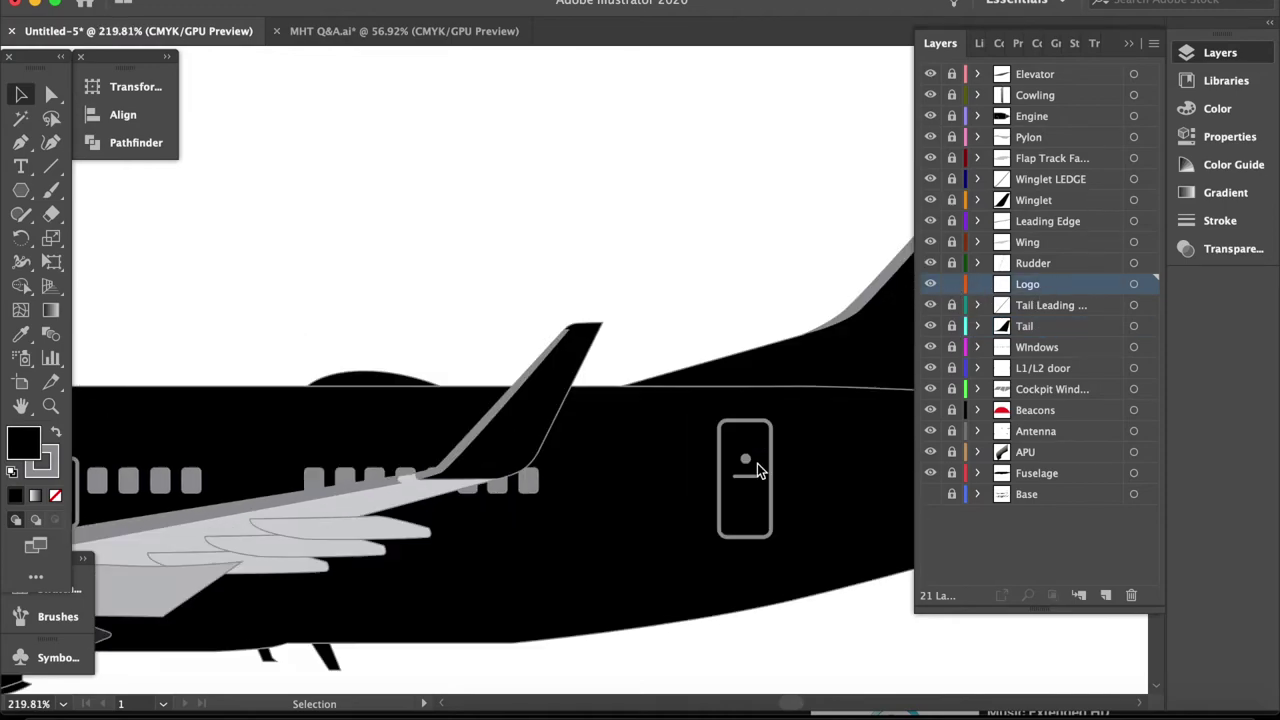
{"action": "scroll", "coordinate": [757, 463], "scroll_direction": "down", "scroll_amount": 5}
{"action": "key", "text": "ctrl+v"}
{"action": "left_click_drag", "start_coordinate": [820, 590], "coordinate": [628, 511]}
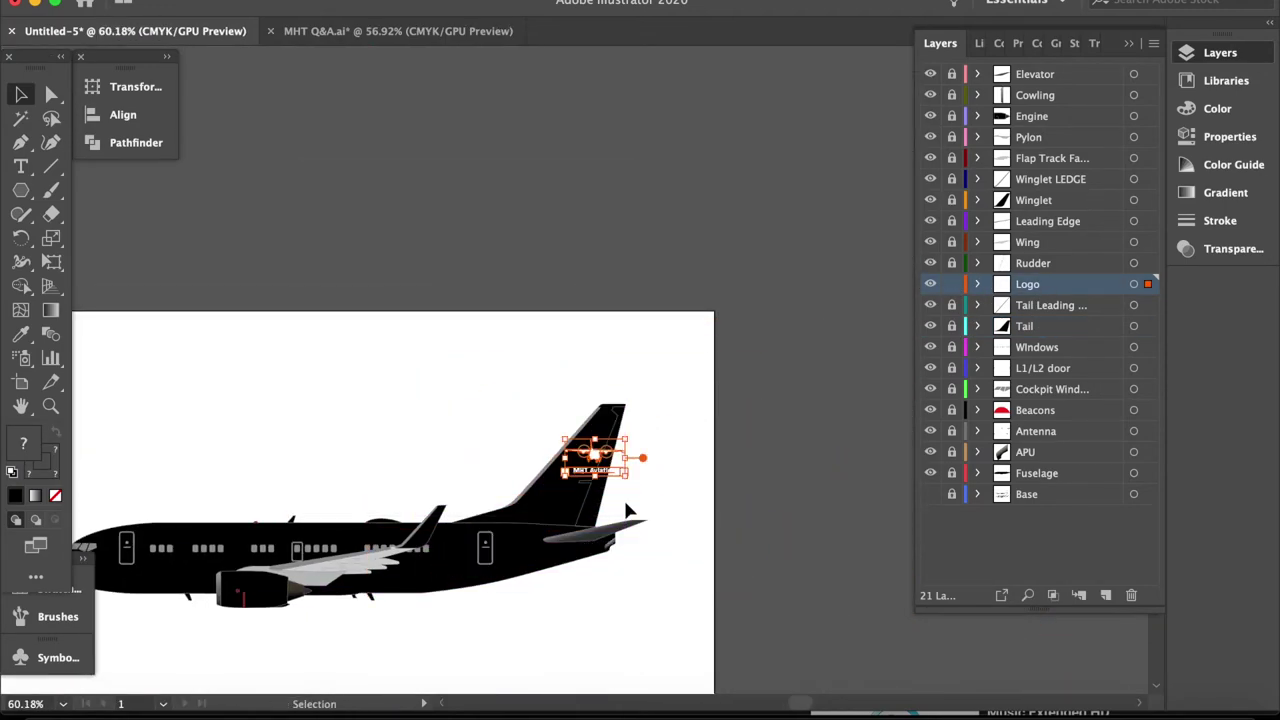
{"action": "scroll", "coordinate": [599, 478], "scroll_direction": "up", "scroll_amount": 6}
{"action": "left_click_drag", "start_coordinate": [579, 375], "coordinate": [505, 460]}
{"action": "scroll", "coordinate": [623, 523], "scroll_direction": "down", "scroll_amount": 1}
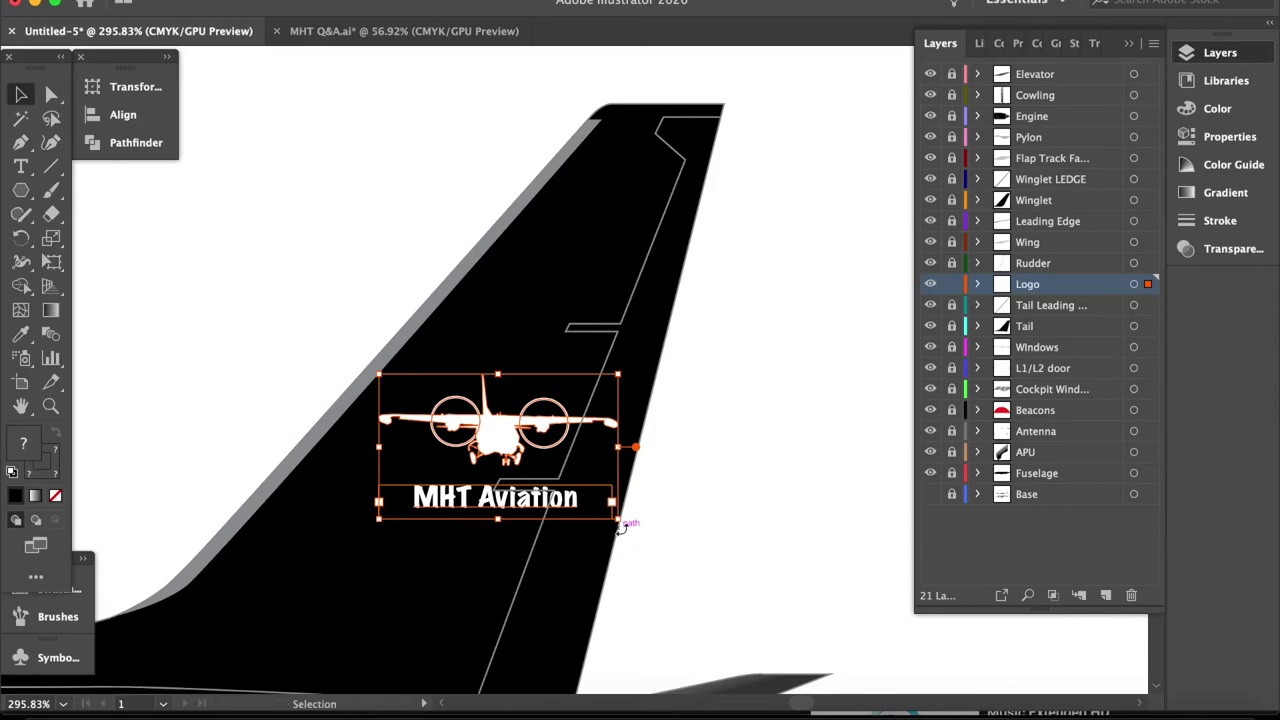
{"action": "left_click", "coordinate": [620, 525]}
Inspect the logo's engine circle and MHT Aviation text by selecting them
{"action": "scroll", "coordinate": [617, 528], "scroll_direction": "up", "scroll_amount": 3}
{"action": "scroll", "coordinate": [600, 425], "scroll_direction": "down", "scroll_amount": 2}
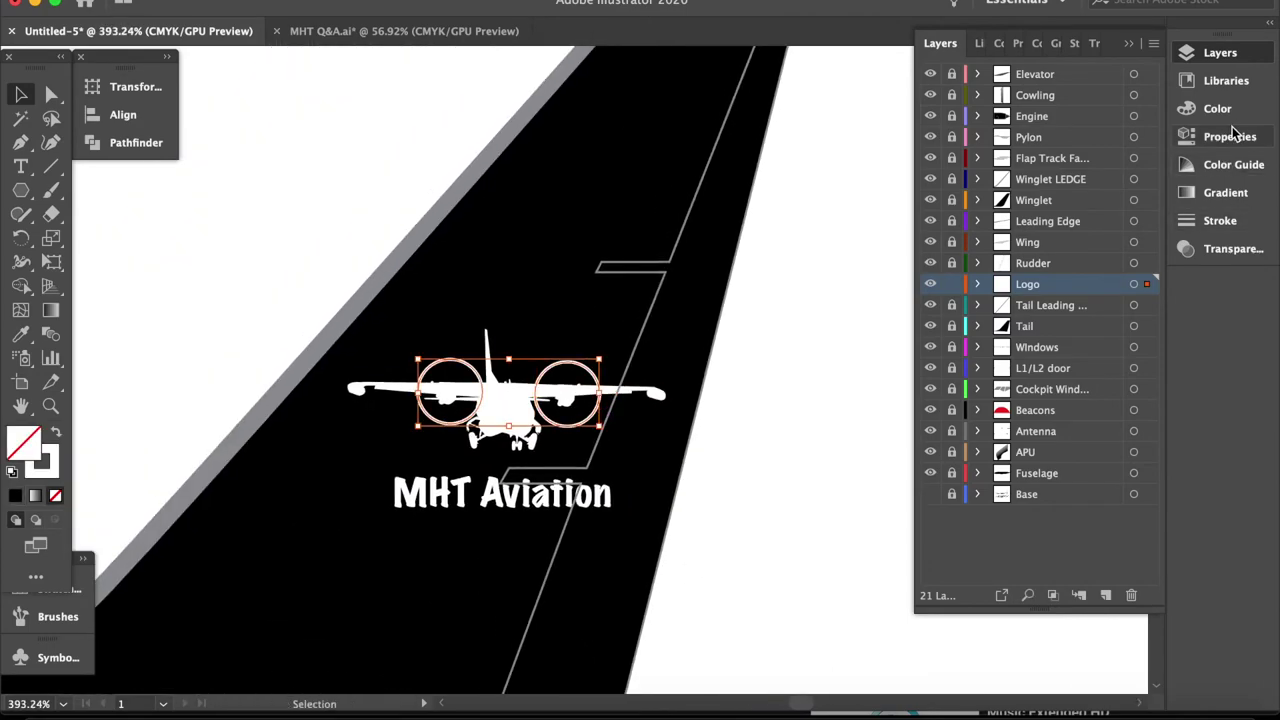
{"action": "left_click", "coordinate": [1230, 136]}
{"action": "left_click", "coordinate": [1038, 291]}
{"action": "left_click", "coordinate": [500, 493]}
{"action": "scroll", "coordinate": [500, 450], "scroll_direction": "down", "scroll_amount": 5}
{"action": "scroll", "coordinate": [500, 450], "scroll_direction": "left", "scroll_amount": 5}
{"action": "left_click", "coordinate": [1220, 52]}
Name the new layer Livery and scale the pasted MHT Aviation text
{"action": "left_click", "coordinate": [1060, 474]}
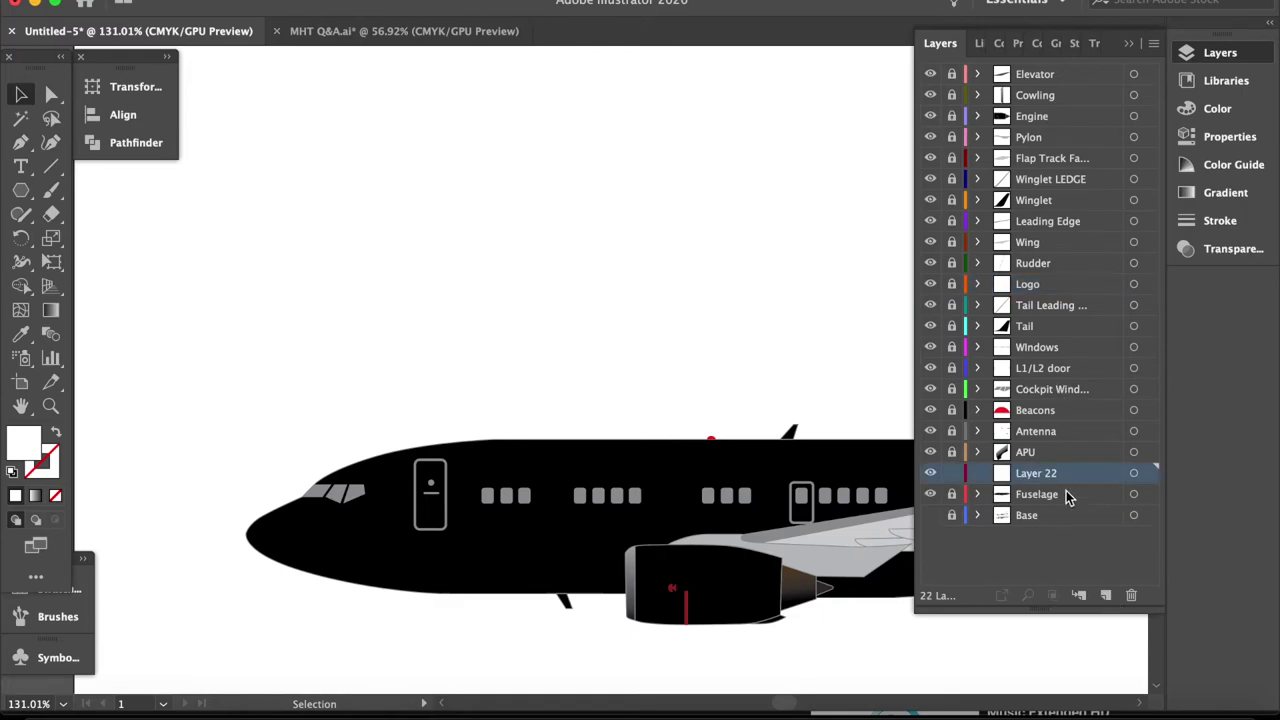
{"action": "type", "text": "Livery"}
{"action": "key", "text": "Return"}
{"action": "scroll", "coordinate": [739, 620], "scroll_direction": "right", "scroll_amount": 3}
{"action": "left_click", "coordinate": [570, 374]}
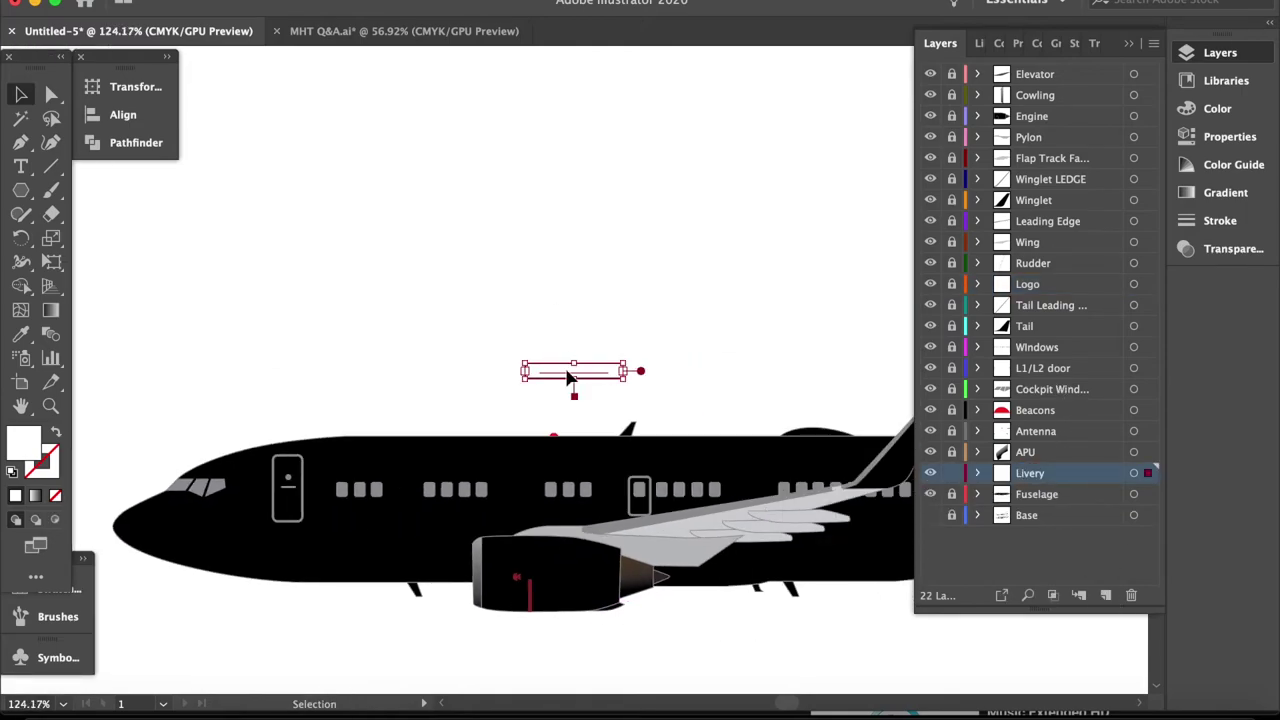
{"action": "right_click", "coordinate": [388, 480]}
{"action": "left_click", "coordinate": [695, 537]}
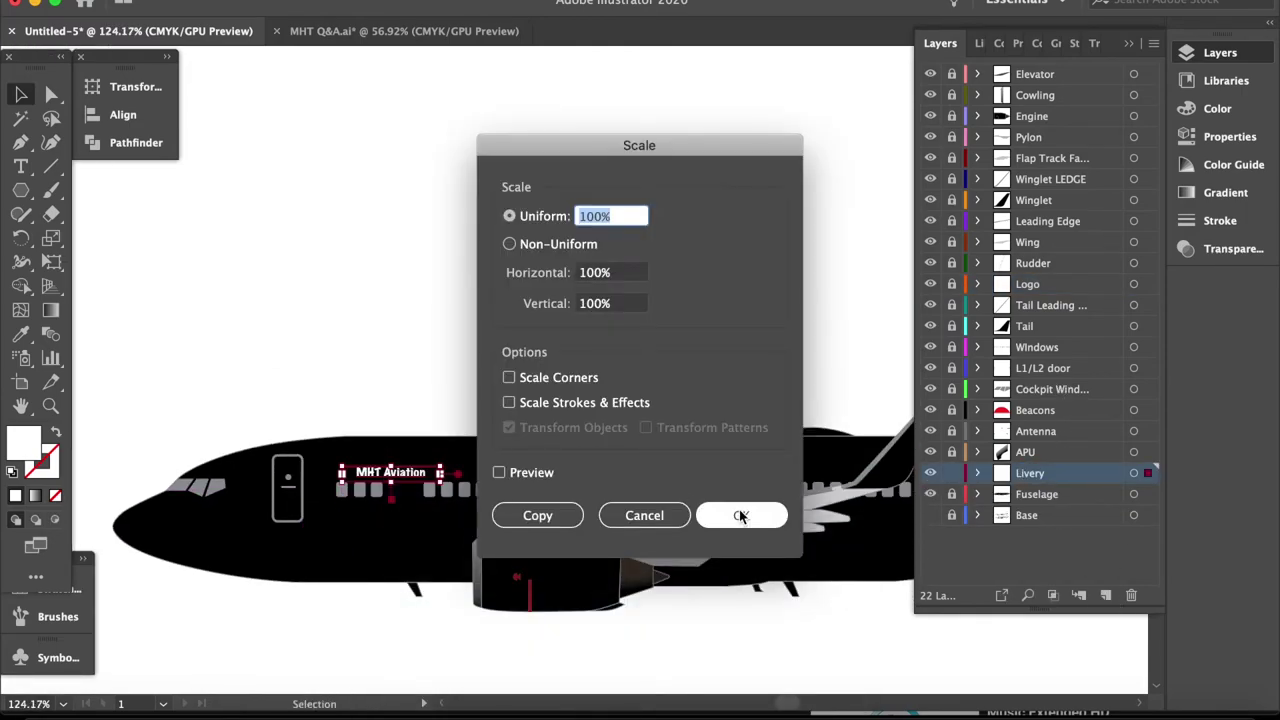
{"action": "left_click", "coordinate": [739, 515]}
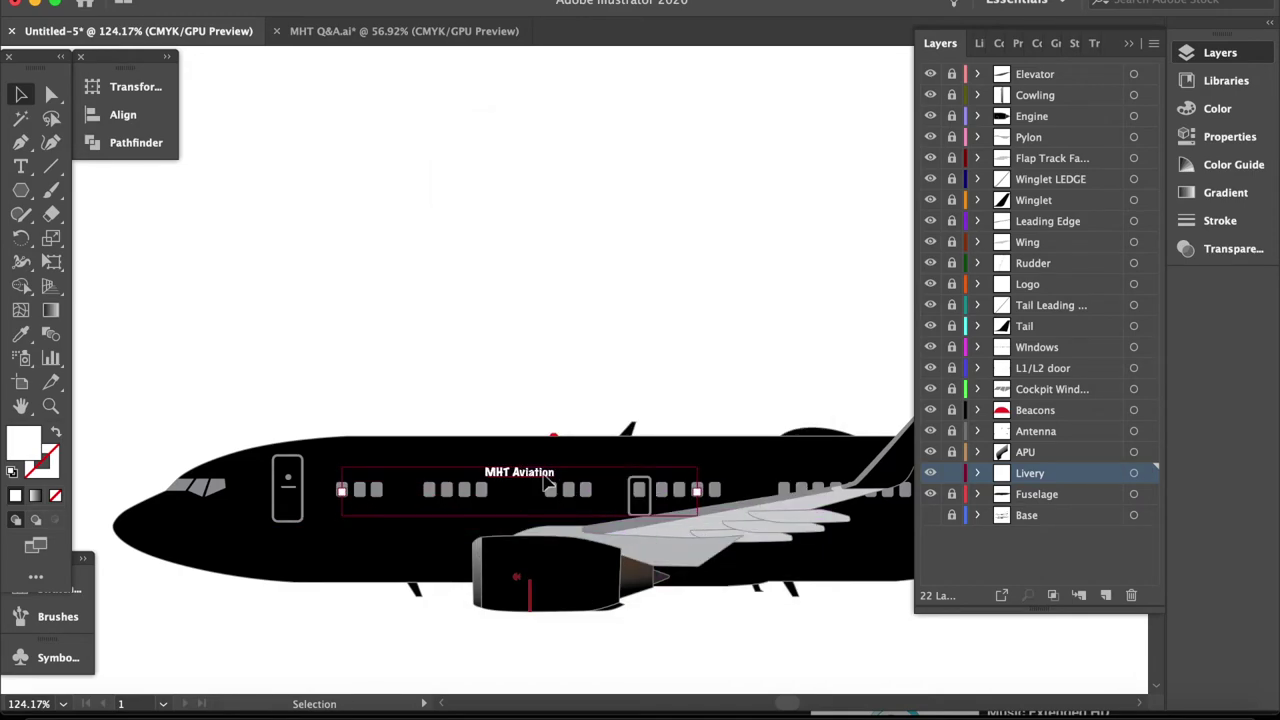
Raise the MHT Aviation lettering's font size to 29 pt
{"action": "left_click", "coordinate": [1229, 136]}
{"action": "left_click", "coordinate": [956, 478]}
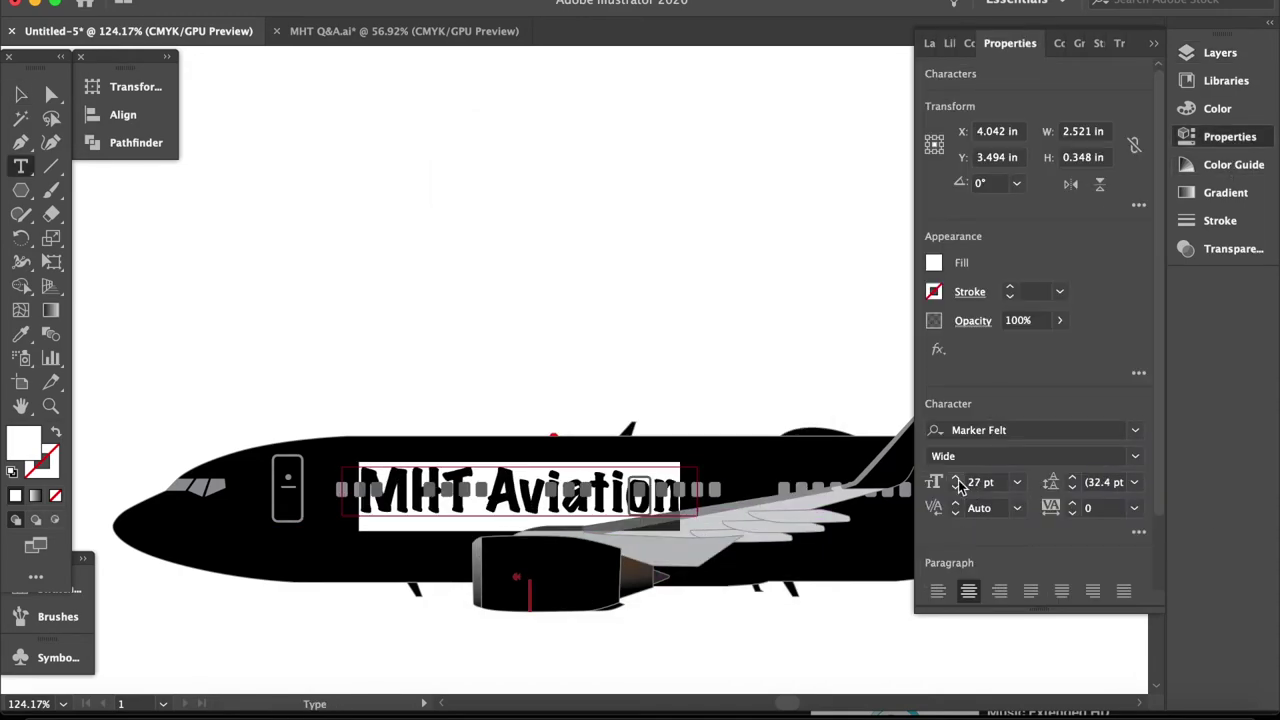
{"action": "left_click", "coordinate": [28, 93]}
{"action": "scroll", "coordinate": [509, 303], "scroll_direction": "up", "scroll_amount": 5}
{"action": "left_click", "coordinate": [600, 500]}
{"action": "scroll", "coordinate": [600, 500], "scroll_direction": "down", "scroll_amount": 2}
{"action": "scroll", "coordinate": [677, 480], "scroll_direction": "right", "scroll_amount": 2}
{"action": "left_click", "coordinate": [955, 477]}
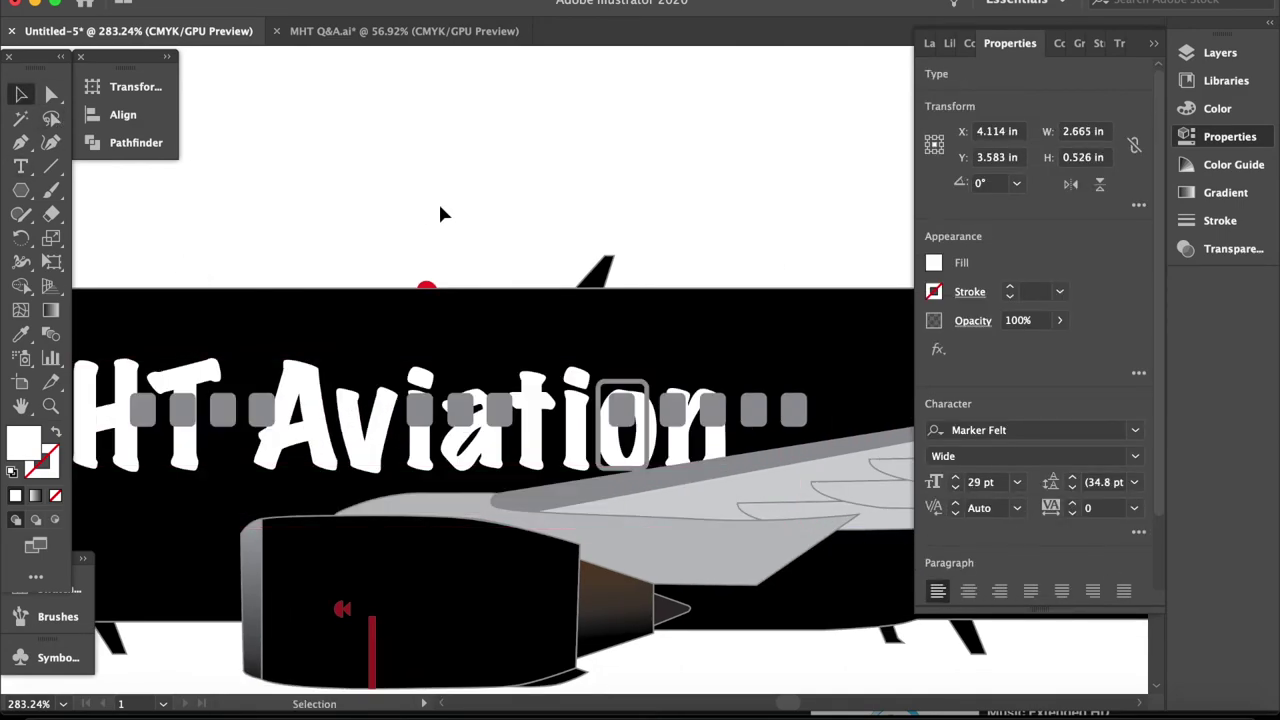
Nudge the lettering up-right onto the fuselage and target the Logo layer
{"action": "left_click", "coordinate": [440, 205]}
{"action": "left_click_drag", "start_coordinate": [414, 394], "coordinate": [427, 383]}
{"action": "key", "text": "F7"}
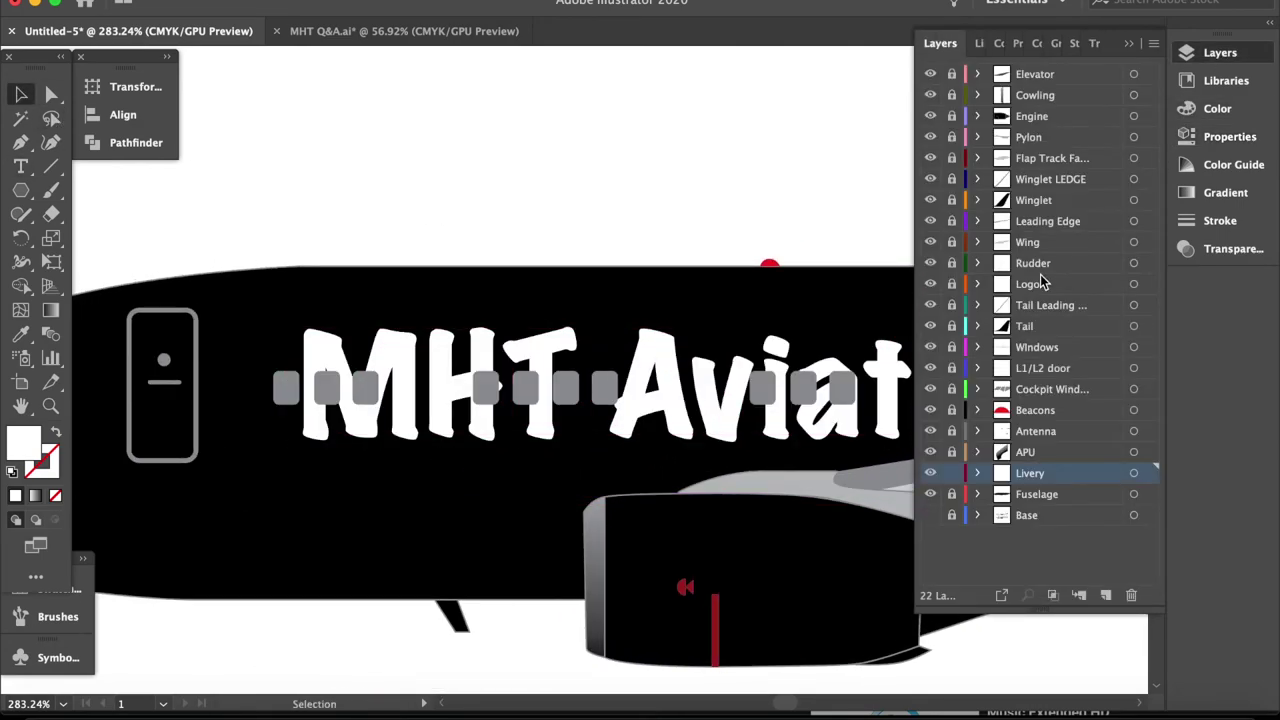
{"action": "left_click", "coordinate": [1030, 284]}
{"action": "scroll", "coordinate": [480, 380], "scroll_direction": "down", "scroll_amount": 5}
{"action": "scroll", "coordinate": [480, 380], "scroll_direction": "right", "scroll_amount": 5}
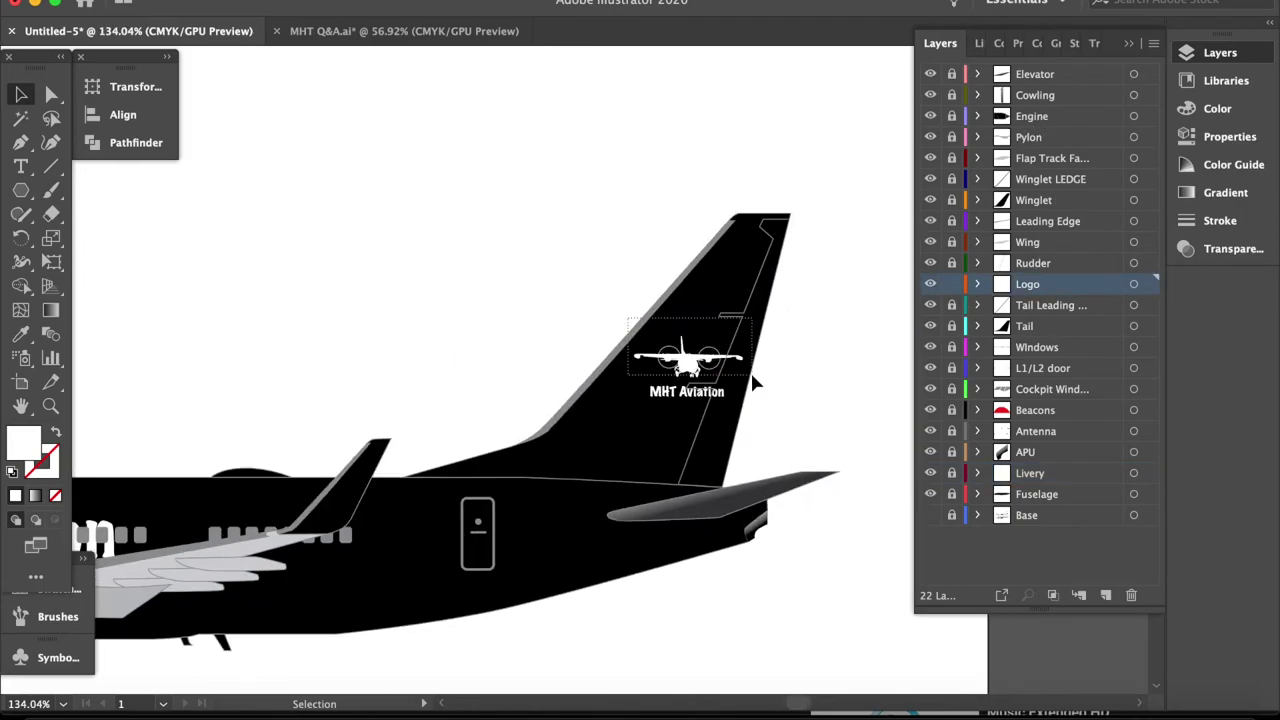
Select the tail logo art and check one engine circle's properties
{"action": "left_click", "coordinate": [752, 380]}
{"action": "scroll", "coordinate": [752, 380], "scroll_direction": "up", "scroll_amount": 5}
{"action": "scroll", "coordinate": [752, 383], "scroll_direction": "up", "scroll_amount": 2}
{"action": "scroll", "coordinate": [755, 382], "scroll_direction": "down", "scroll_amount": 5}
{"action": "scroll", "coordinate": [755, 382], "scroll_direction": "up", "scroll_amount": 10}
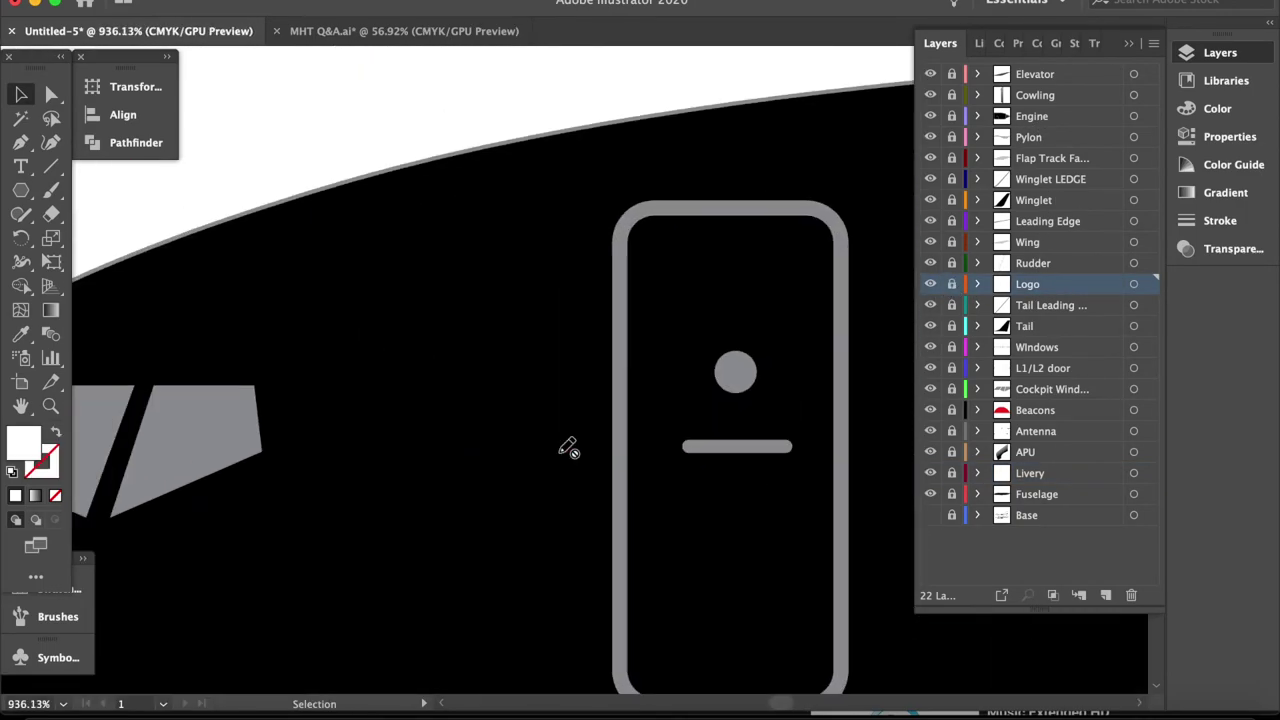
{"action": "scroll", "coordinate": [756, 380], "scroll_direction": "down", "scroll_amount": 5}
{"action": "scroll", "coordinate": [771, 423], "scroll_direction": "down", "scroll_amount": 3}
{"action": "scroll", "coordinate": [537, 380], "scroll_direction": "up", "scroll_amount": 5}
{"action": "left_click", "coordinate": [537, 376]}
{"action": "left_click", "coordinate": [1226, 137]}
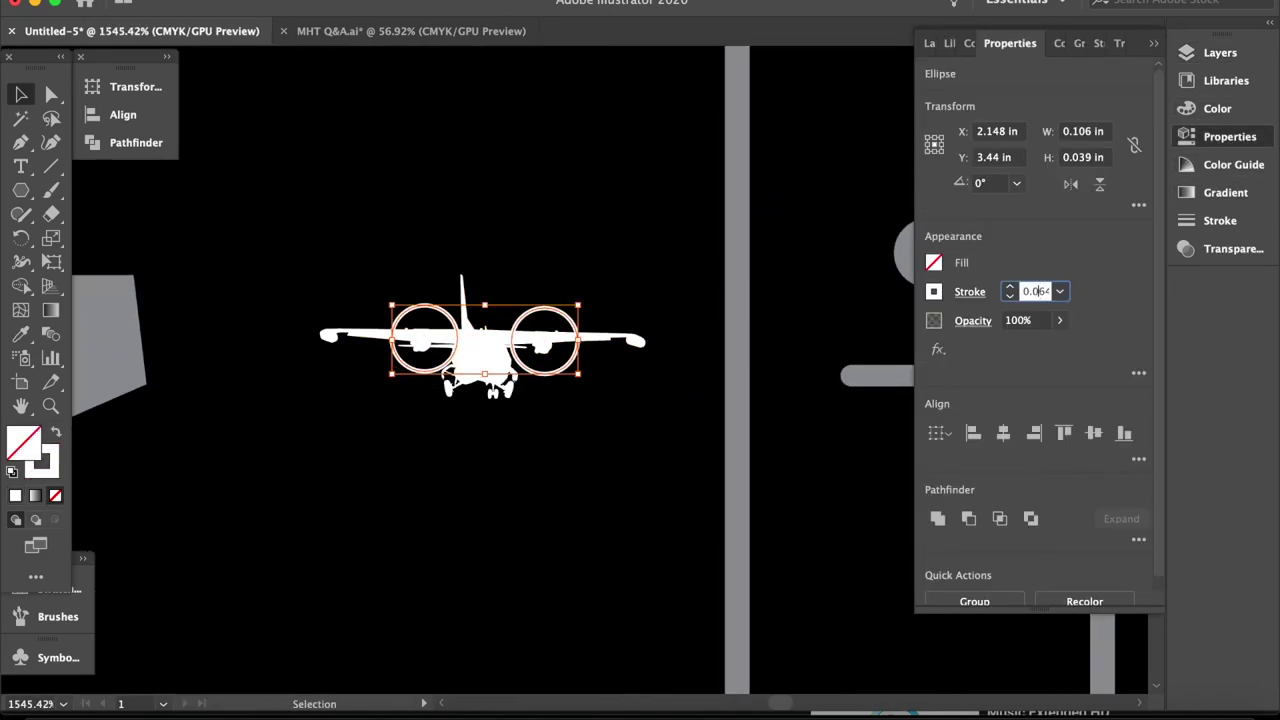
{"action": "left_click", "coordinate": [263, 214]}
Pan along the fuselage and make Livery the active layer
{"action": "scroll", "coordinate": [814, 157], "scroll_direction": "down", "scroll_amount": 5}
{"action": "left_click", "coordinate": [1220, 52]}
{"action": "scroll", "coordinate": [716, 552], "scroll_direction": "down", "scroll_amount": 1}
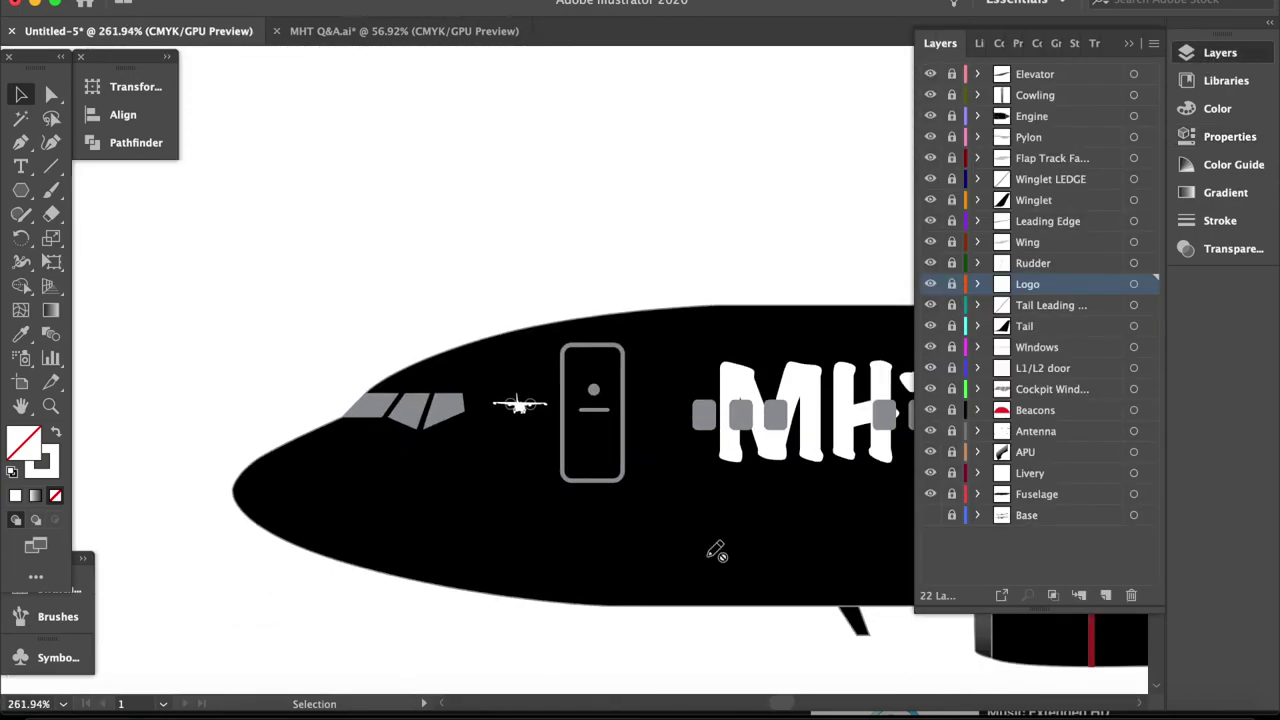
{"action": "scroll", "coordinate": [716, 552], "scroll_direction": "down", "scroll_amount": 3}
{"action": "scroll", "coordinate": [720, 560], "scroll_direction": "right", "scroll_amount": 5}
{"action": "scroll", "coordinate": [714, 543], "scroll_direction": "up", "scroll_amount": 3}
{"action": "scroll", "coordinate": [766, 500], "scroll_direction": "down", "scroll_amount": 2}
{"action": "left_click", "coordinate": [1068, 473]}
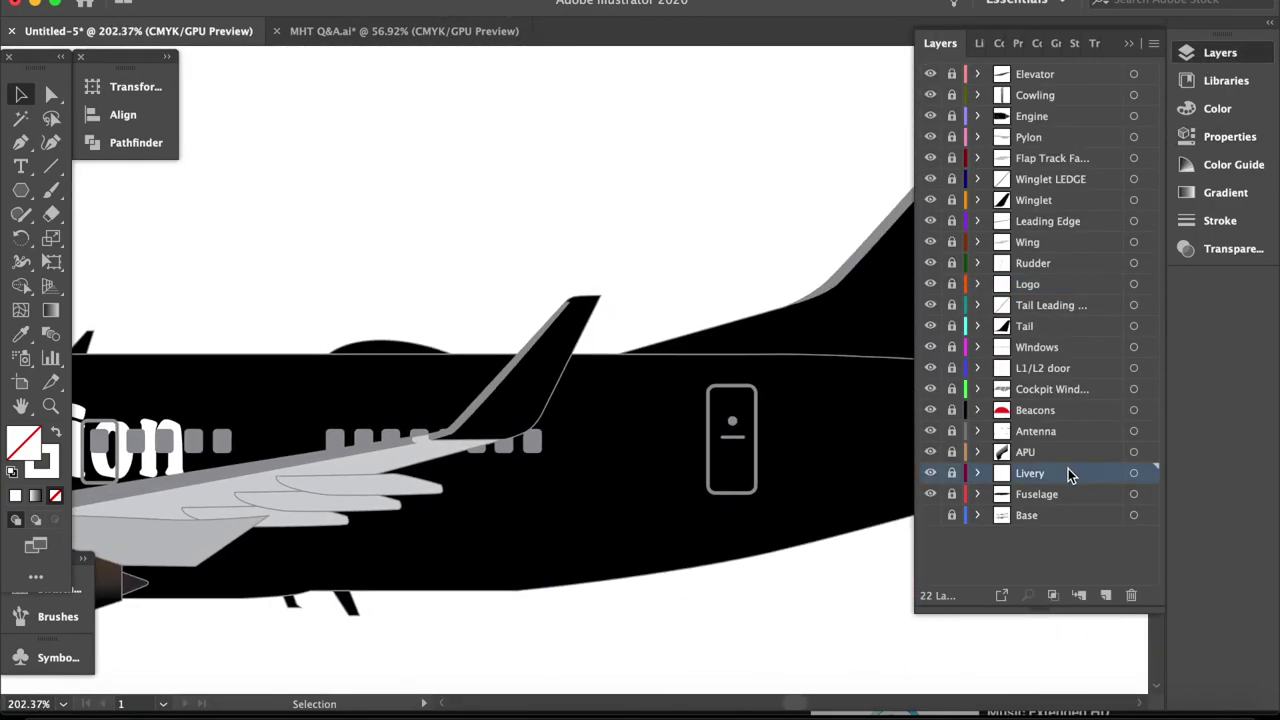
{"action": "type", "text": "Registration"}
Name the layer Registration and start an N266MH text box above the wing
{"action": "key", "text": "Return"}
{"action": "scroll", "coordinate": [123, 277], "scroll_direction": "up", "scroll_amount": 2}
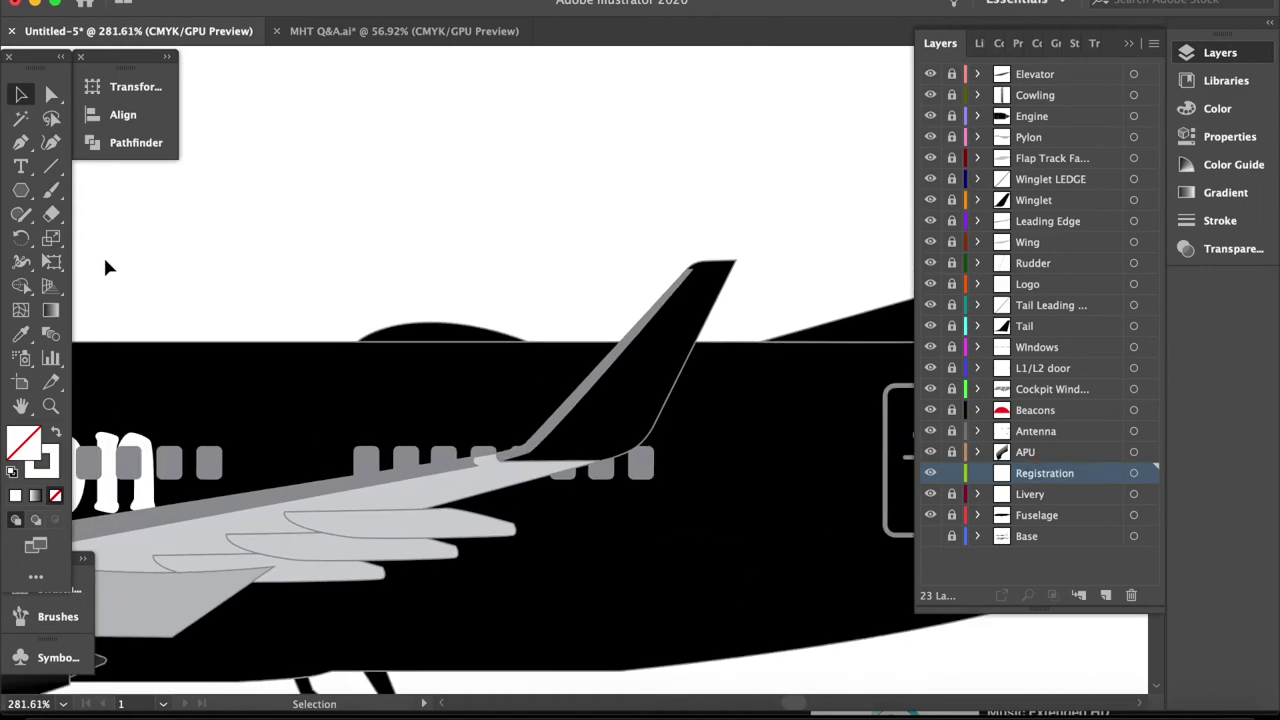
{"action": "key", "text": "t"}
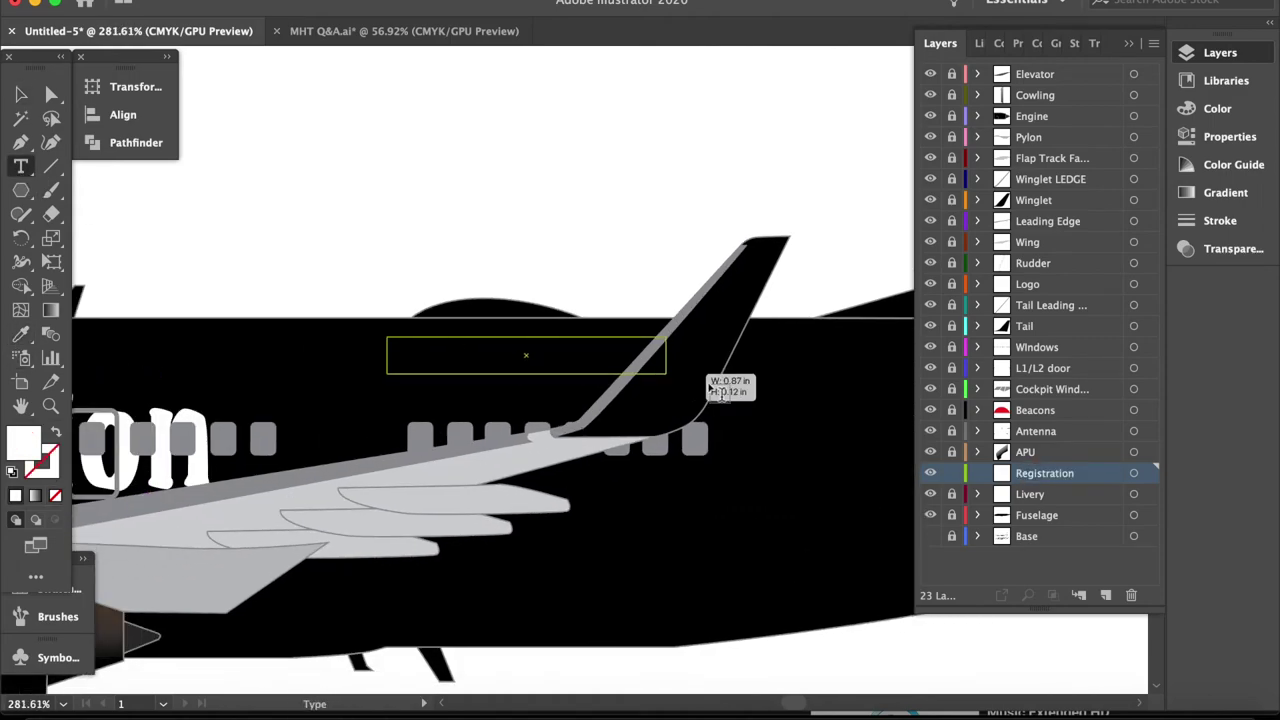
{"action": "left_click", "coordinate": [453, 352]}
{"action": "key", "text": "BackSpace"}
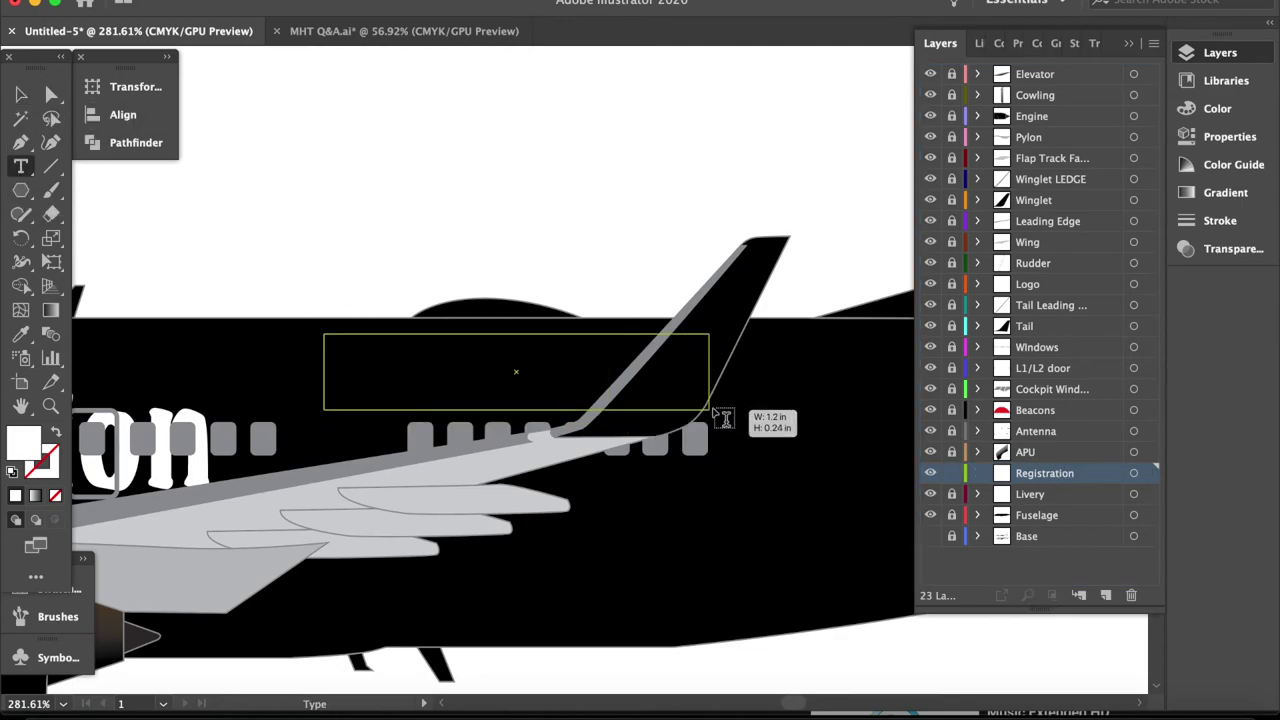
Make the N266MH text white and move it right along the fuselage
{"action": "left_click", "coordinate": [1252, 130]}
{"action": "type", "text": "N"}
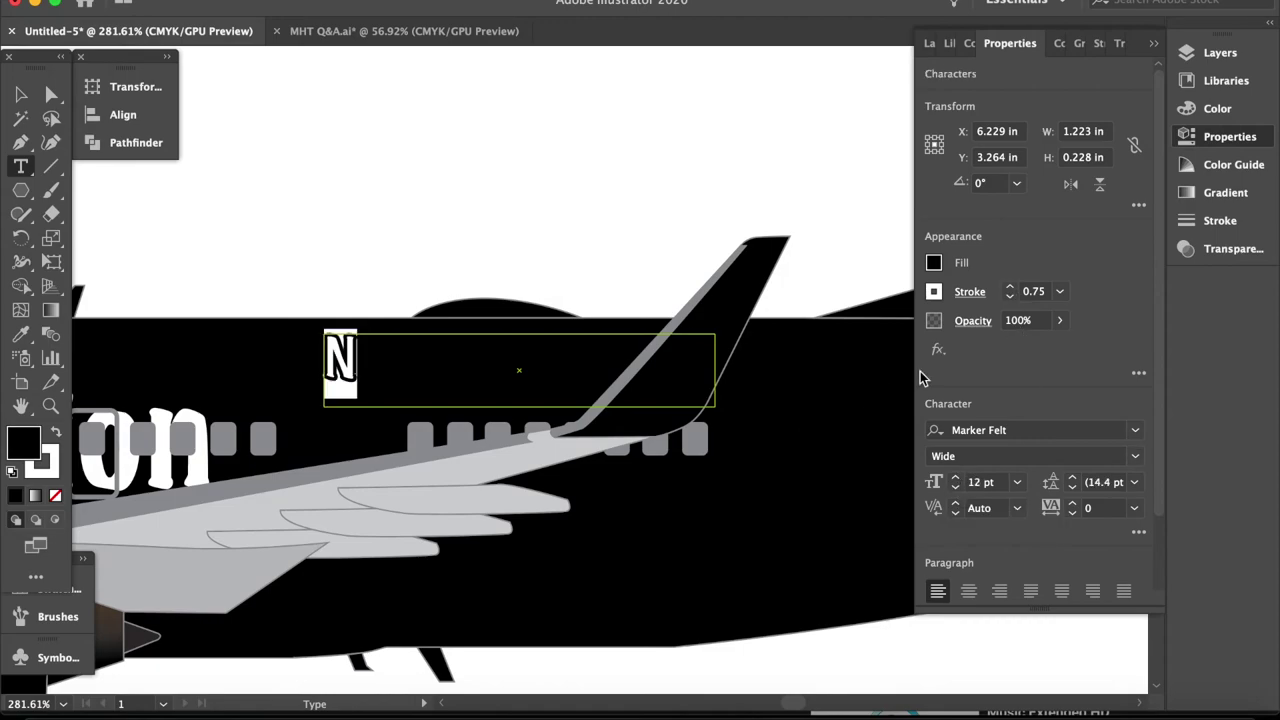
{"action": "left_click", "coordinate": [934, 262]}
{"action": "left_click", "coordinate": [740, 330]}
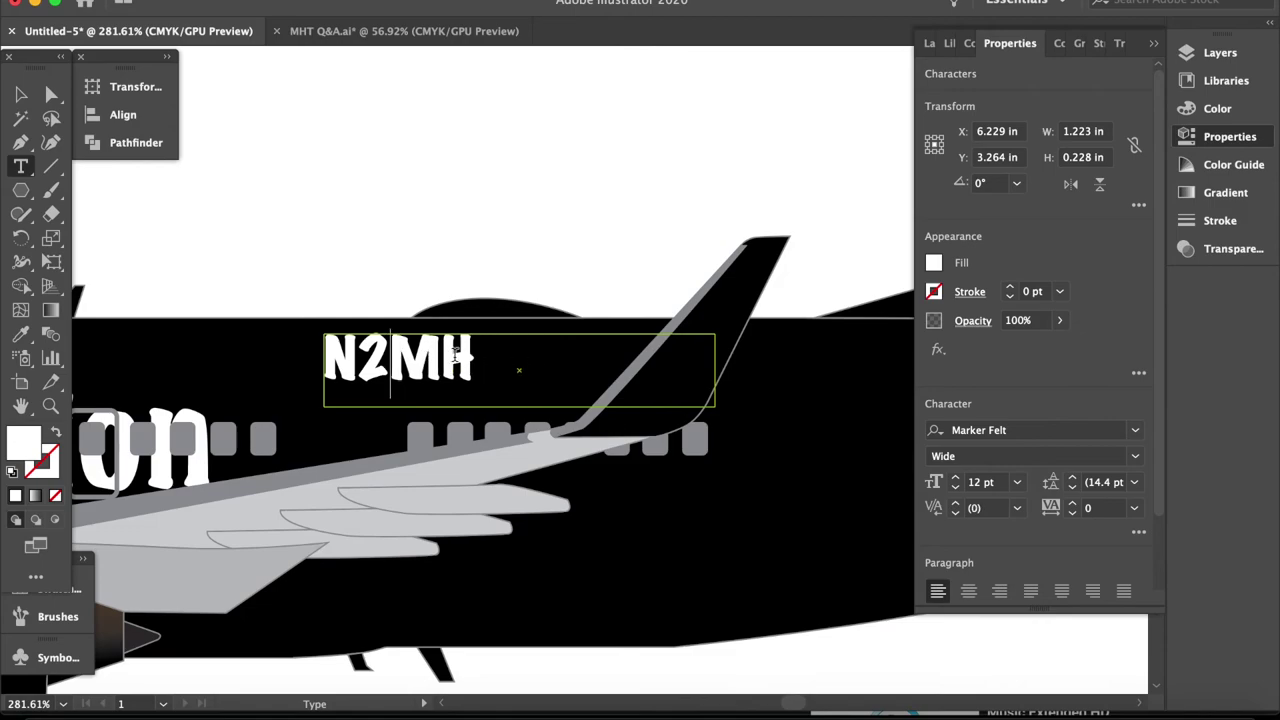
{"action": "left_click", "coordinate": [21, 93]}
{"action": "left_click_drag", "start_coordinate": [430, 360], "coordinate": [527, 367]}
{"action": "left_click", "coordinate": [1220, 52]}
{"action": "left_click", "coordinate": [951, 476]}
{"action": "scroll", "coordinate": [829, 514], "scroll_direction": "down", "scroll_amount": 3}
Search Finder for 'US flag' and preview the results
{"action": "scroll", "coordinate": [829, 514], "scroll_direction": "up", "scroll_amount": 2}
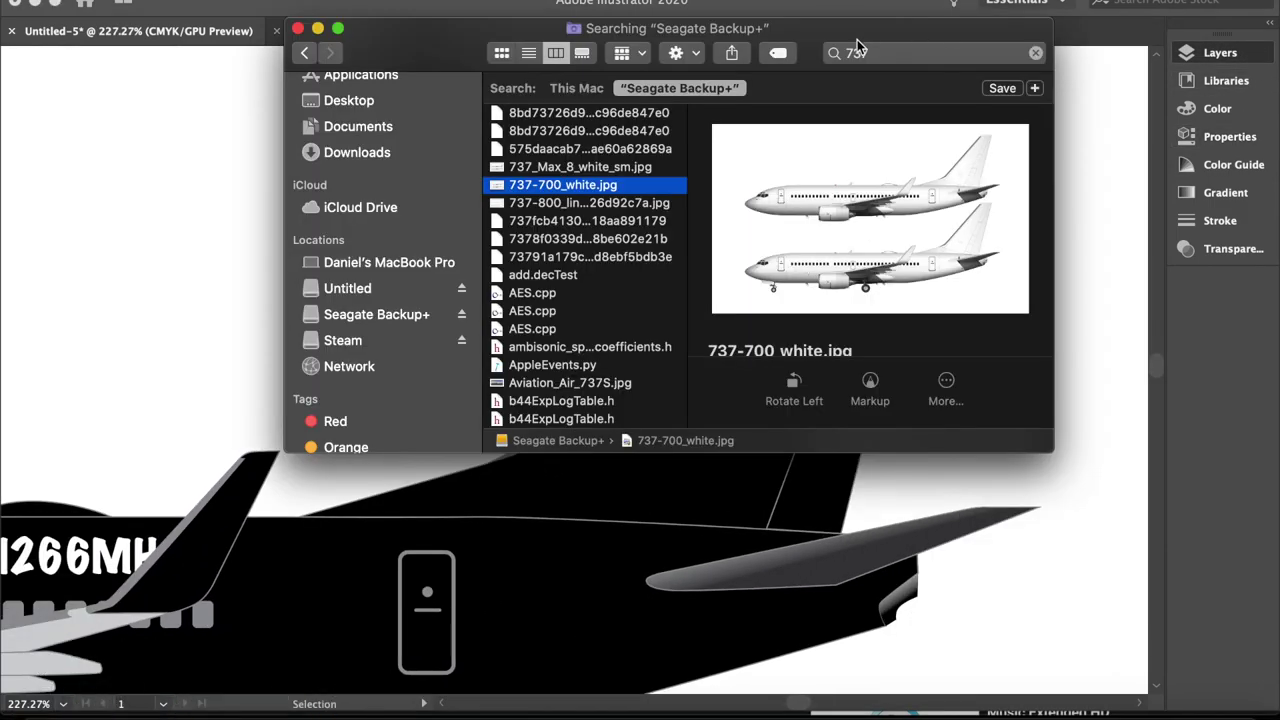
{"action": "type", "text": "US flag"}
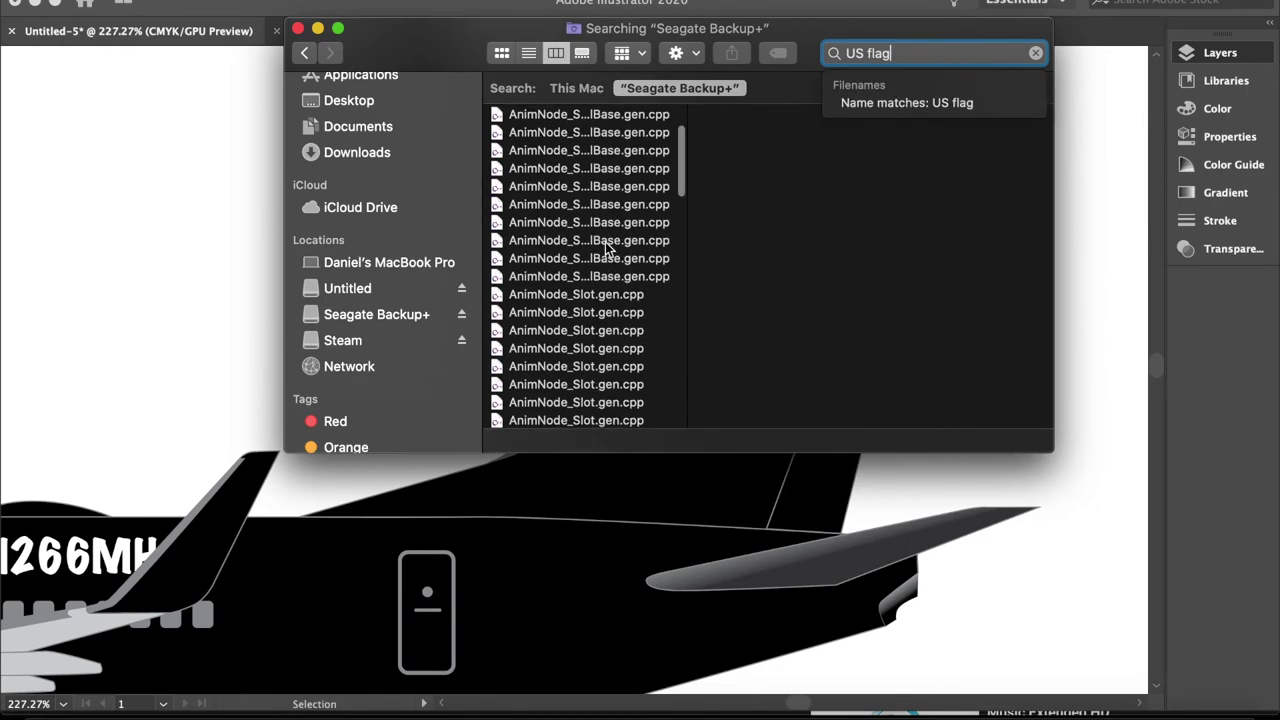
{"action": "key", "text": "Tab"}
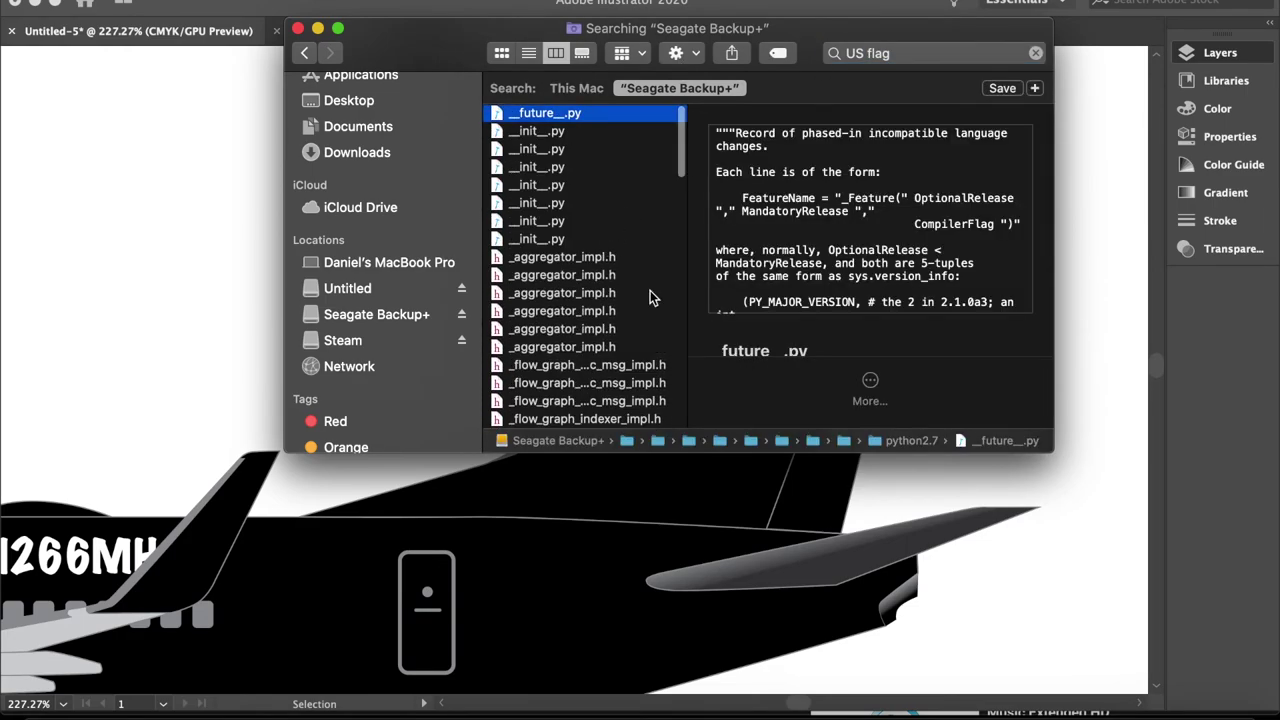
{"action": "key", "text": "shift+Down"}
{"action": "key", "text": "shift+Down"}
{"action": "key", "text": "shift+Down"}
{"action": "left_click", "coordinate": [600, 166]}
{"action": "scroll", "coordinate": [600, 250], "scroll_direction": "down", "scroll_amount": 15}
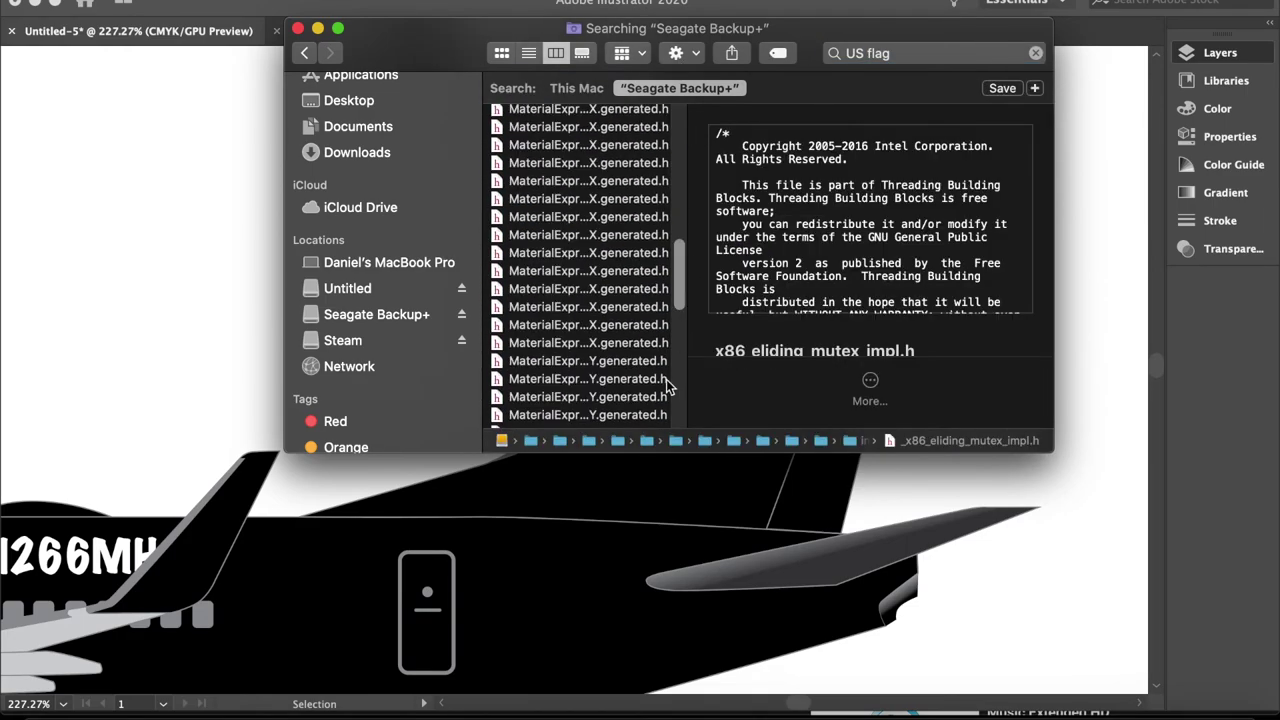
Refine the search to 'flag' and open the-united-states-flag-vector-free-download (1).jpg from the Seagate Backup+ drive
{"action": "left_click", "coordinate": [868, 54]}
{"action": "key", "text": "BackSpace"}
{"action": "key", "text": "BackSpace"}
{"action": "key", "text": "BackSpace"}
{"action": "left_click", "coordinate": [655, 127]}
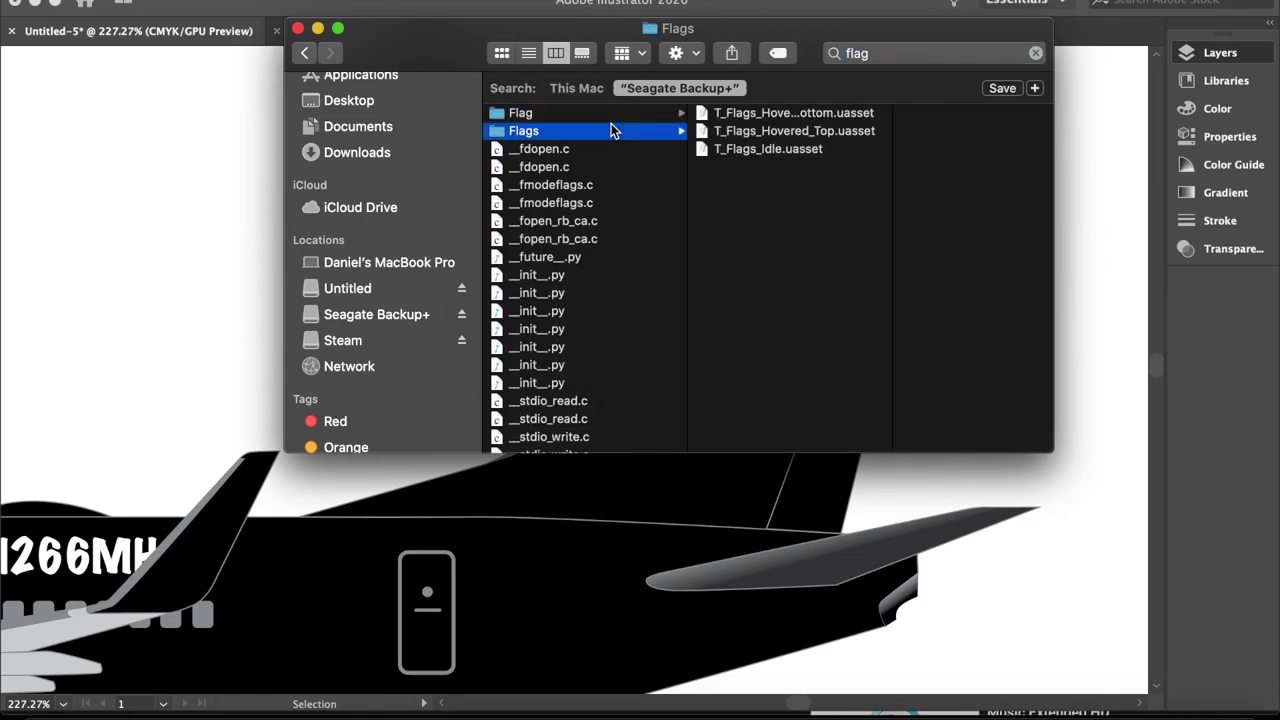
{"action": "scroll", "coordinate": [588, 305], "scroll_direction": "down", "scroll_amount": 5}
{"action": "scroll", "coordinate": [588, 303], "scroll_direction": "down", "scroll_amount": 5}
{"action": "left_click_drag", "start_coordinate": [679, 135], "coordinate": [661, 434]}
{"action": "left_click", "coordinate": [376, 314]}
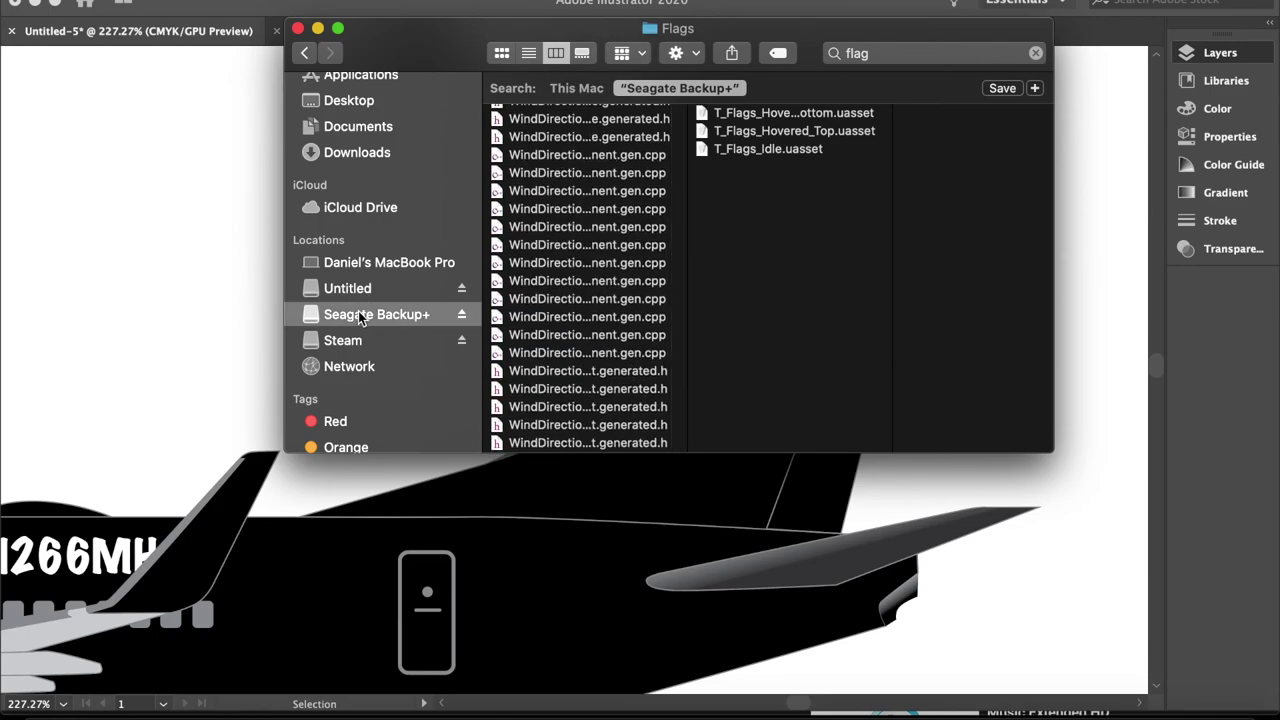
{"action": "scroll", "coordinate": [573, 372], "scroll_direction": "down", "scroll_amount": 2}
{"action": "double_click", "coordinate": [560, 216]}
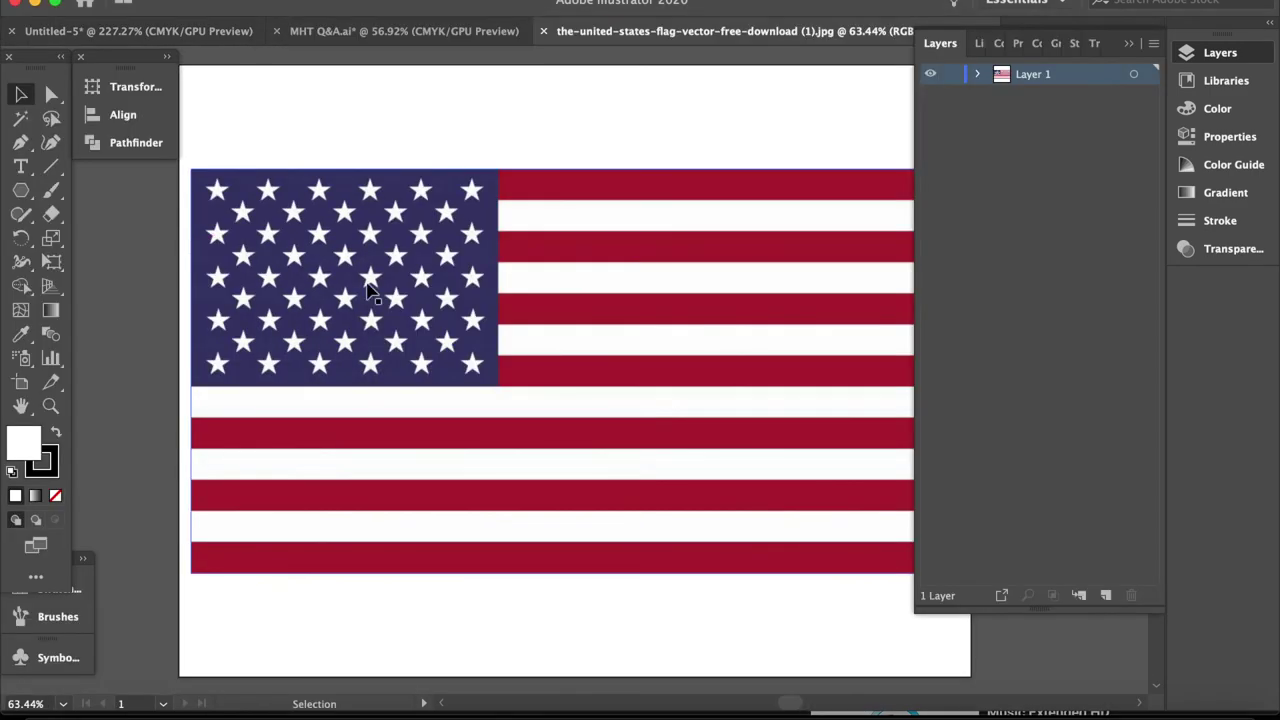
Copy the flag into Untitled-5 and paste it on a new Flag layer above Logo
{"action": "key", "text": "ctrl+shift+Tab"}
{"action": "key", "text": "ctrl+shift+Tab"}
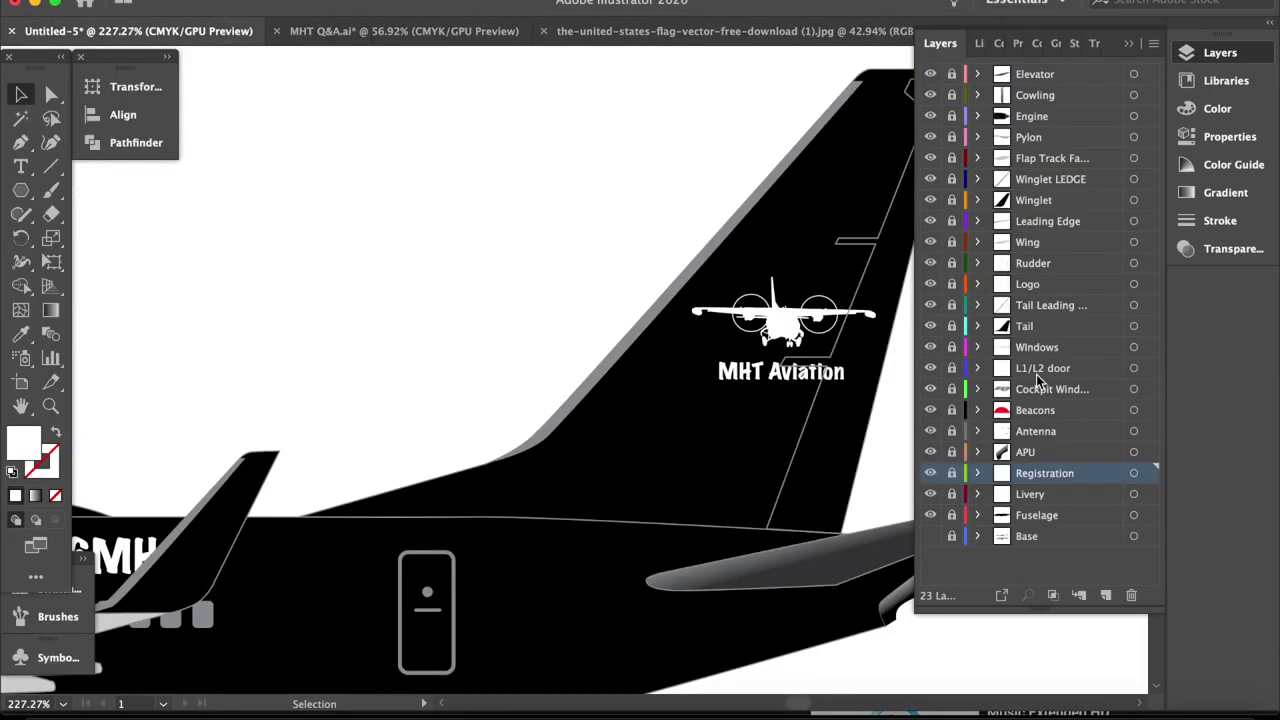
{"action": "left_click", "coordinate": [1082, 289]}
{"action": "key", "text": "ctrl+l"}
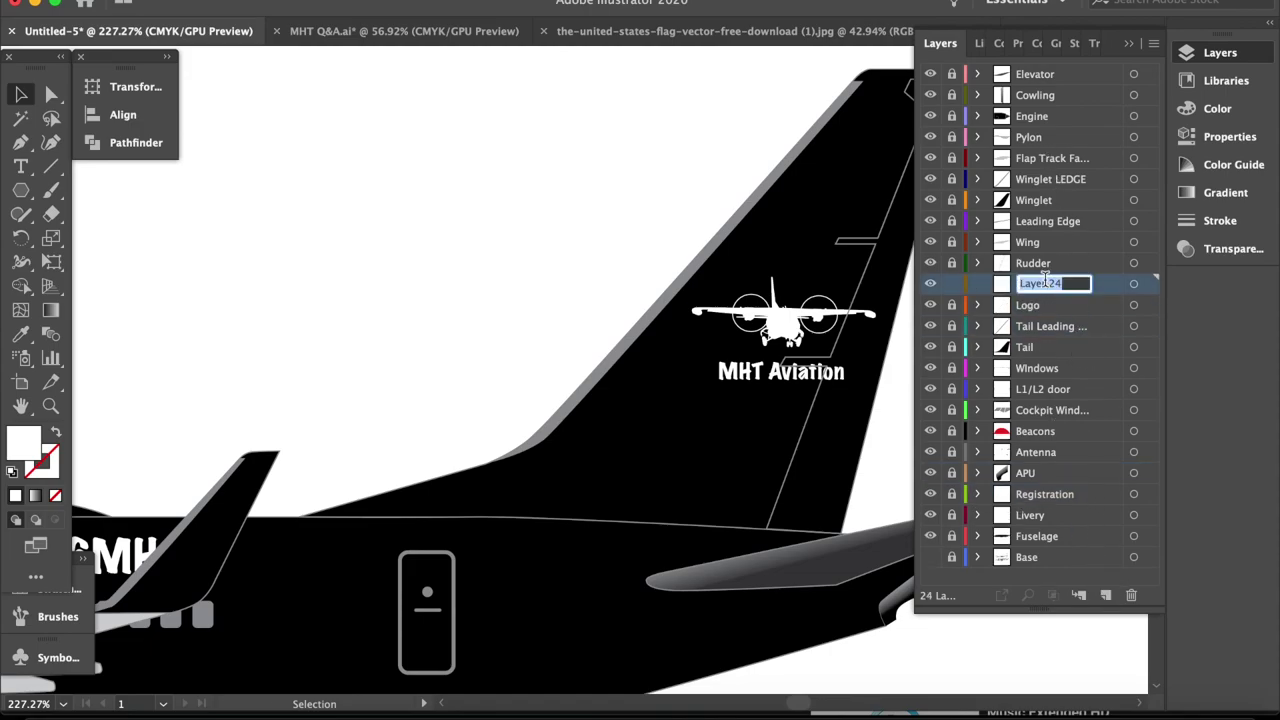
{"action": "scroll", "coordinate": [614, 371], "scroll_direction": "down", "scroll_amount": 3}
{"action": "key", "text": "ctrl+v"}
{"action": "scroll", "coordinate": [614, 380], "scroll_direction": "down", "scroll_amount": 2}
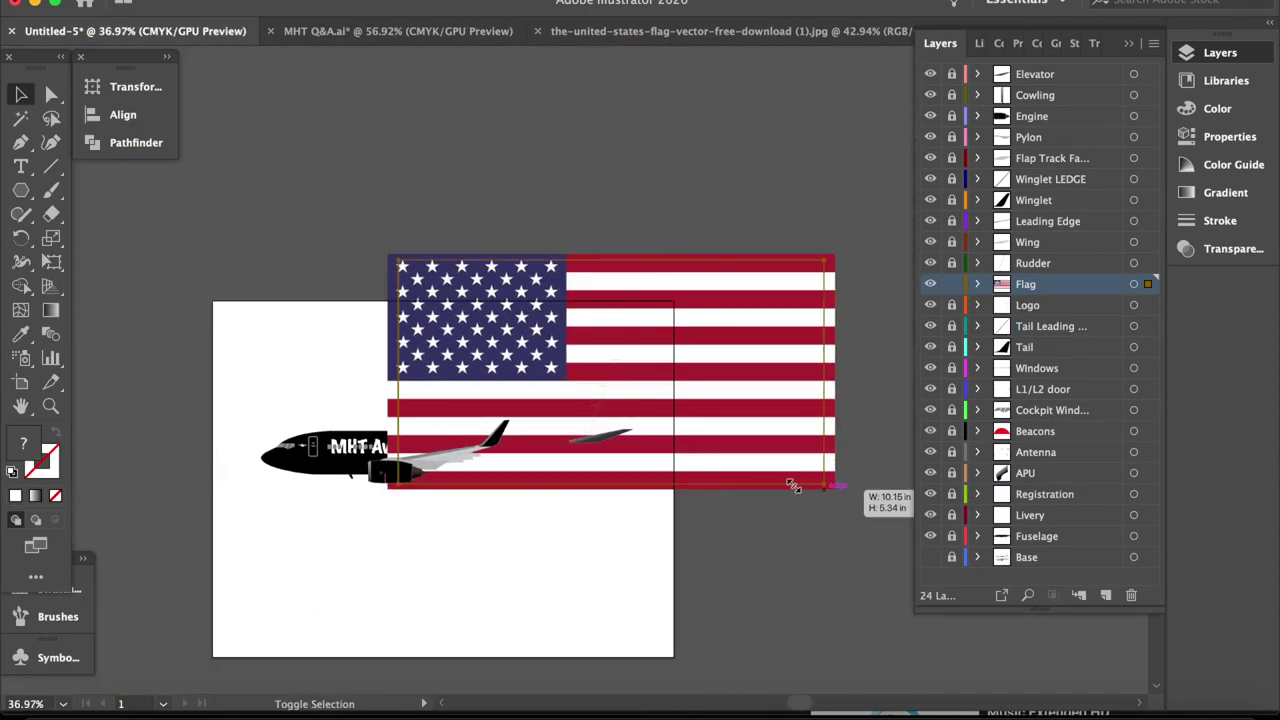
Shrink the flag and position it on the rear fuselage below the tail
{"action": "left_click_drag", "start_coordinate": [625, 397], "coordinate": [628, 400]}
{"action": "scroll", "coordinate": [625, 400], "scroll_direction": "up", "scroll_amount": 5}
{"action": "scroll", "coordinate": [420, 460], "scroll_direction": "up", "scroll_amount": 3}
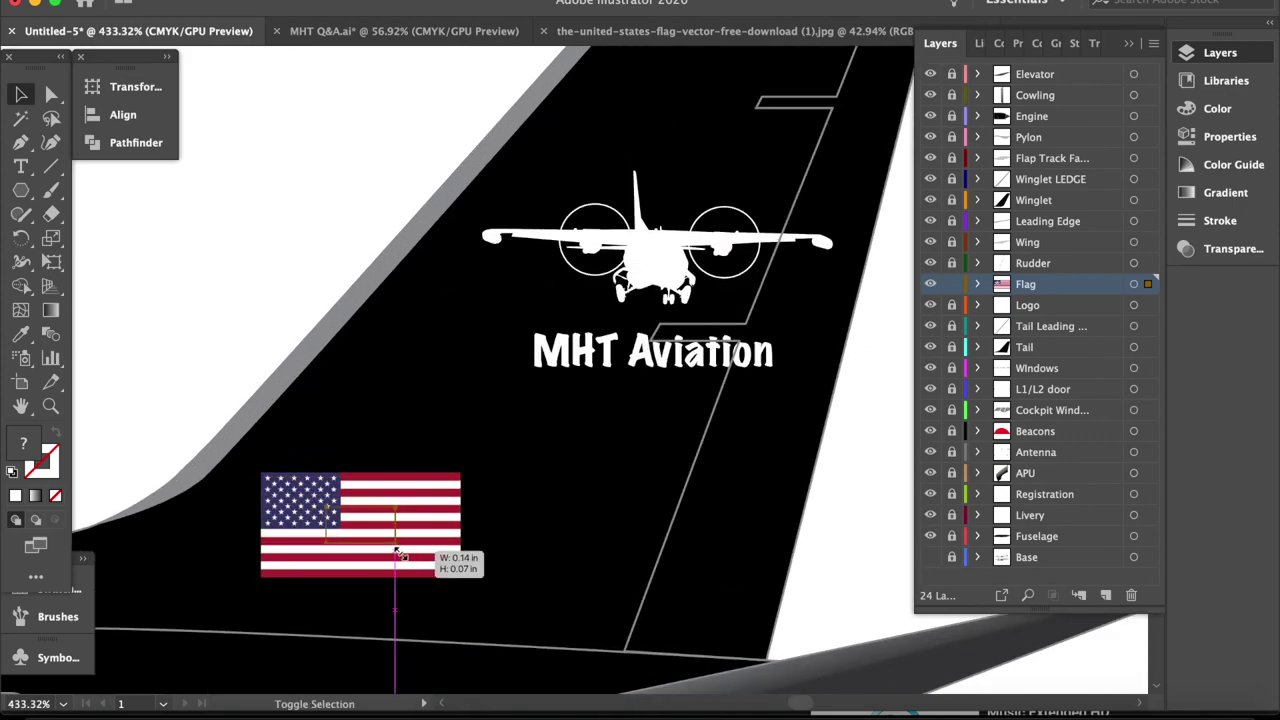
{"action": "left_click_drag", "start_coordinate": [350, 547], "coordinate": [119, 584]}
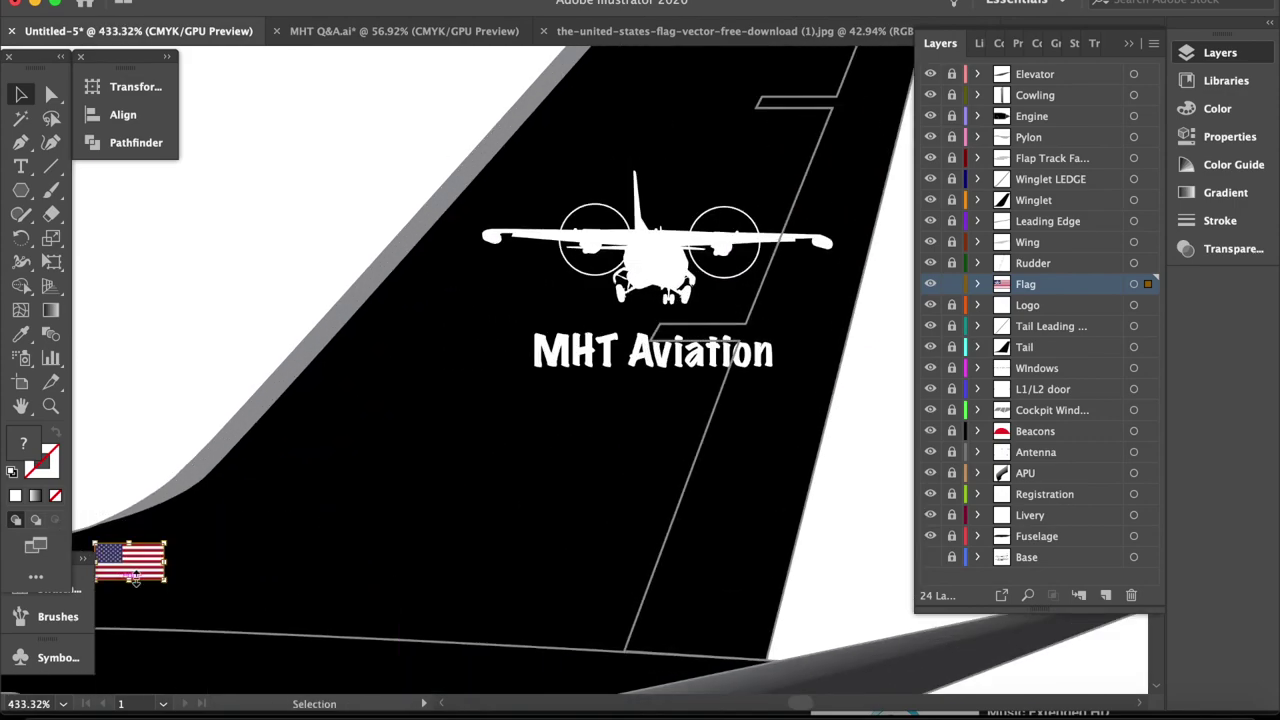
{"action": "scroll", "coordinate": [450, 470], "scroll_direction": "up", "scroll_amount": 2}
{"action": "mouse_move", "coordinate": [547, 474]}
{"action": "left_mouse_down"}
{"action": "mouse_move", "coordinate": [410, 510]}
{"action": "mouse_move", "coordinate": [420, 522]}
{"action": "left_mouse_up"}
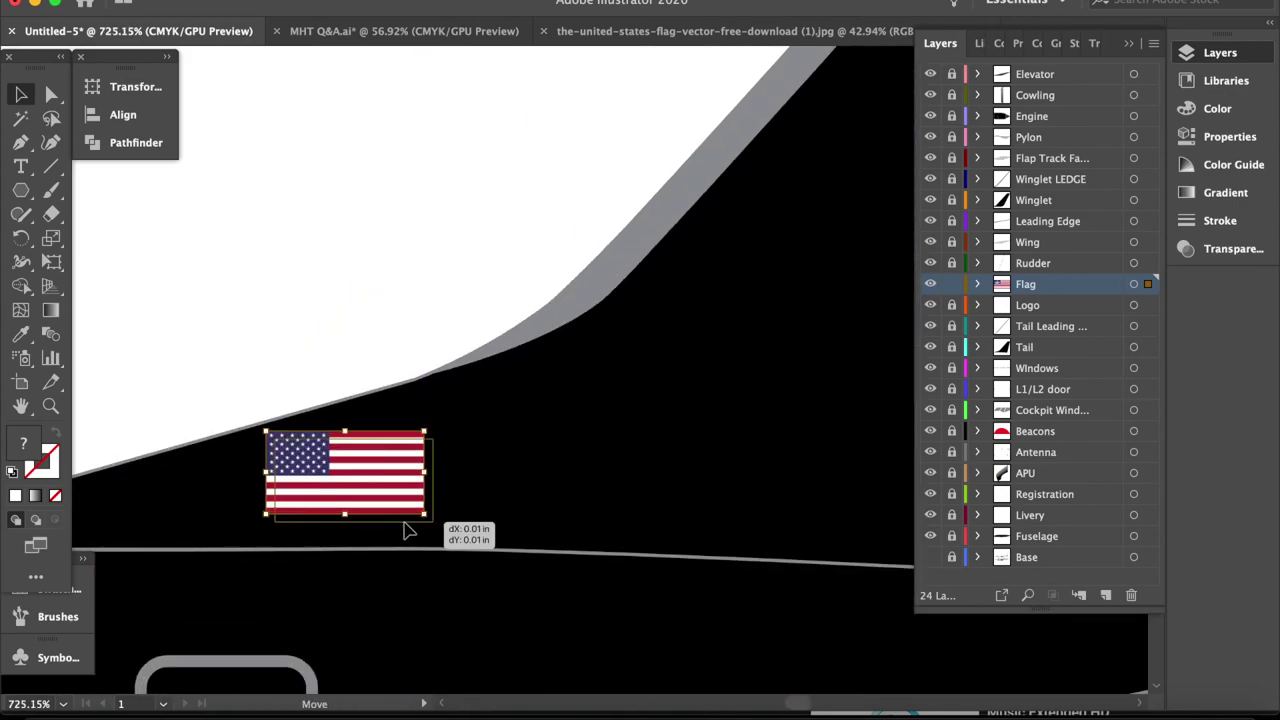
{"action": "scroll", "coordinate": [420, 520], "scroll_direction": "down", "scroll_amount": 5}
{"action": "scroll", "coordinate": [600, 450], "scroll_direction": "down", "scroll_amount": 3}
{"action": "key", "text": "ctrl+l"}
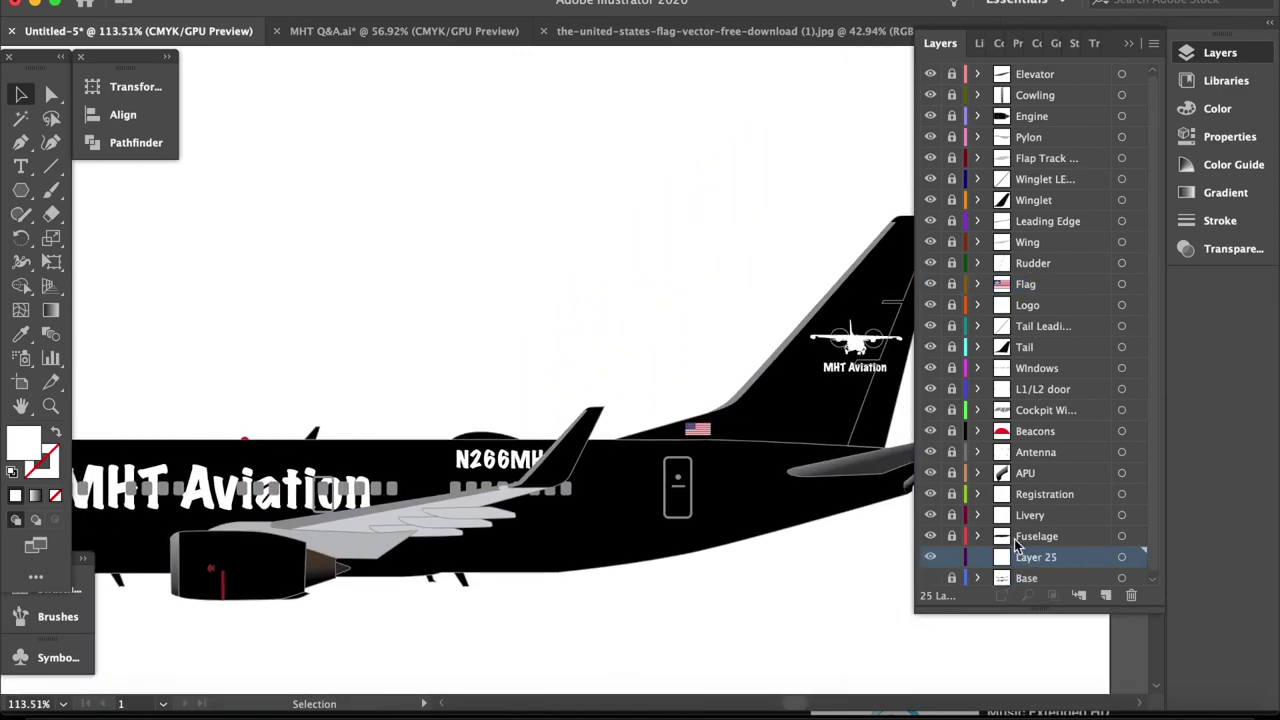
{"action": "type", "text": "Background"}
Name the layer Background and draw a gradient-filled rectangle over the artboard
{"action": "key", "text": "Return"}
{"action": "key", "text": "ctrl+0"}
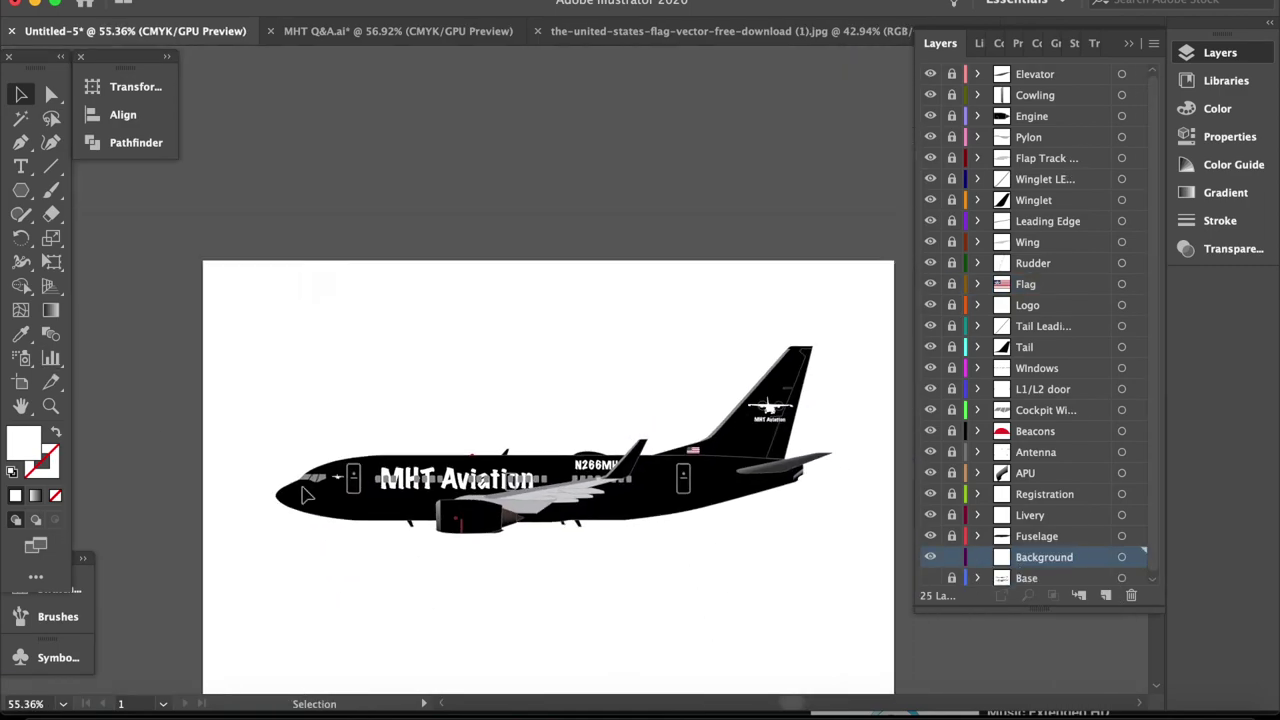
{"action": "left_click_drag", "start_coordinate": [20, 190], "coordinate": [91, 201]}
{"action": "left_click", "coordinate": [91, 194]}
{"action": "key", "text": "period"}
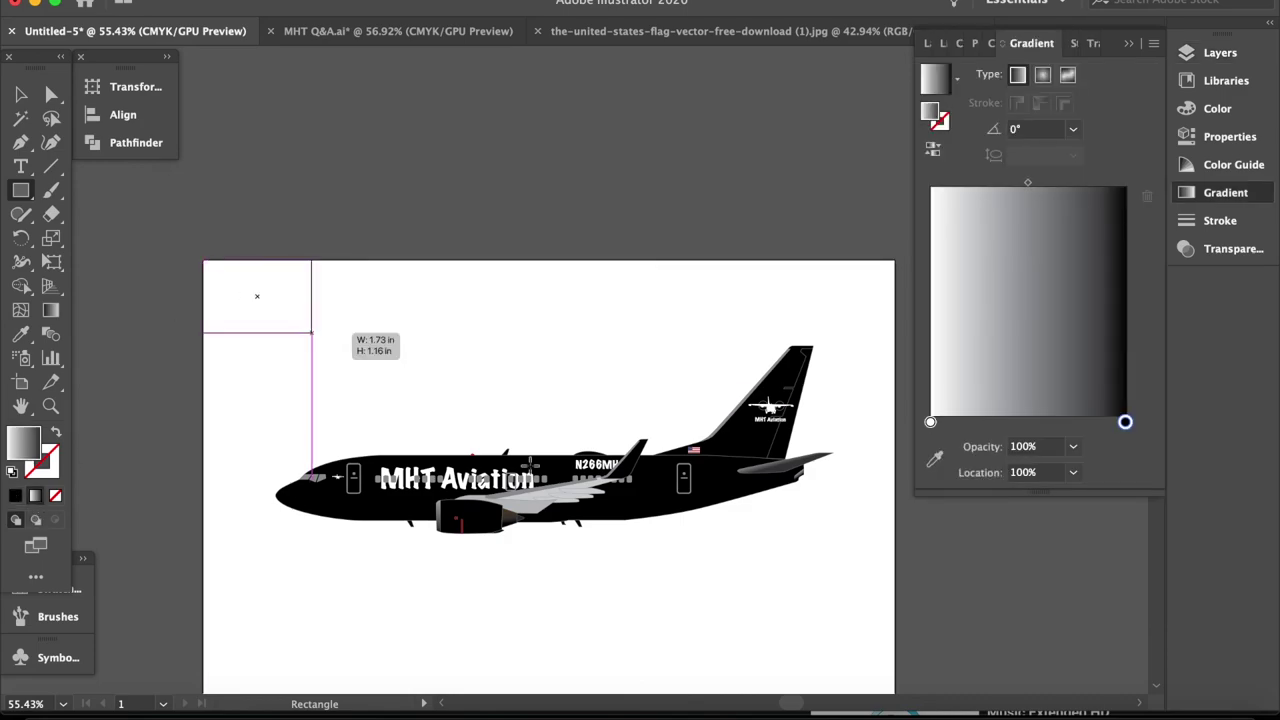
{"action": "left_click_drag", "start_coordinate": [248, 293], "coordinate": [908, 608]}
{"action": "key", "text": "ctrl+0"}
{"action": "left_click", "coordinate": [20, 95]}
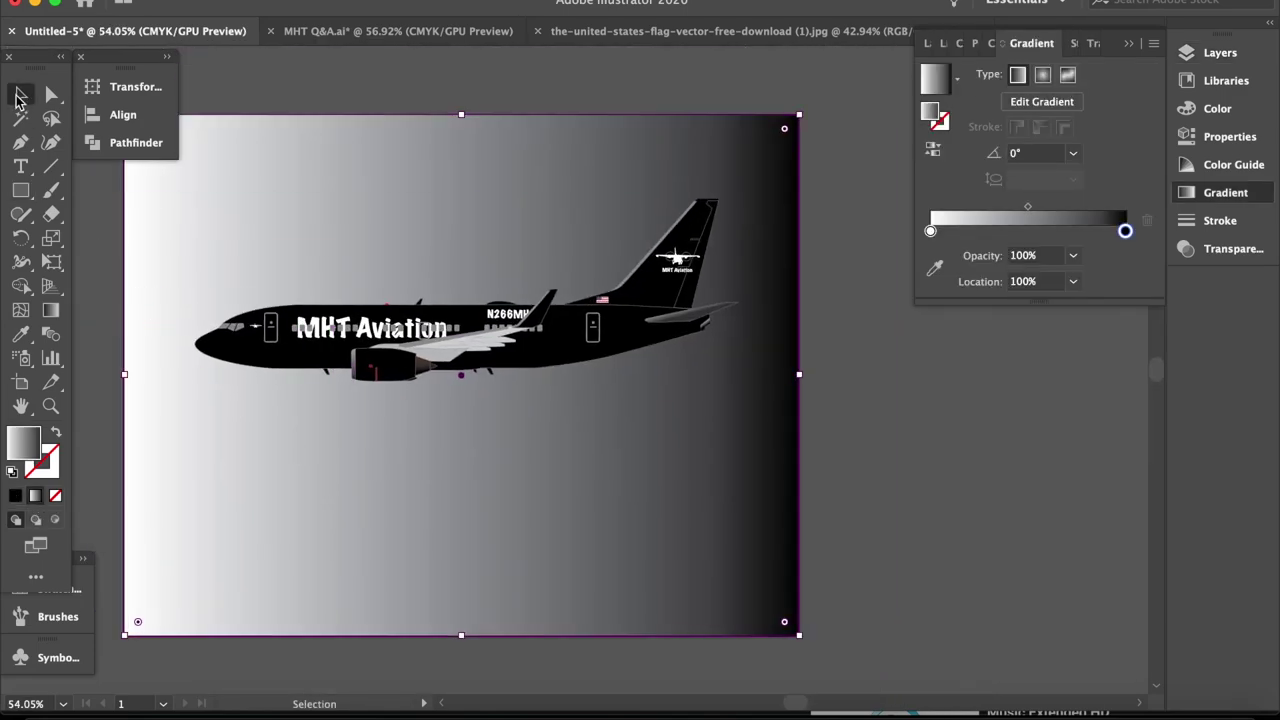
{"action": "left_click_drag", "start_coordinate": [467, 535], "coordinate": [467, 545]}
Make the gradient run vertically from dark grey to black, then lock the Background layer
{"action": "key", "text": "g"}
{"action": "left_click_drag", "start_coordinate": [461, 115], "coordinate": [461, 427]}
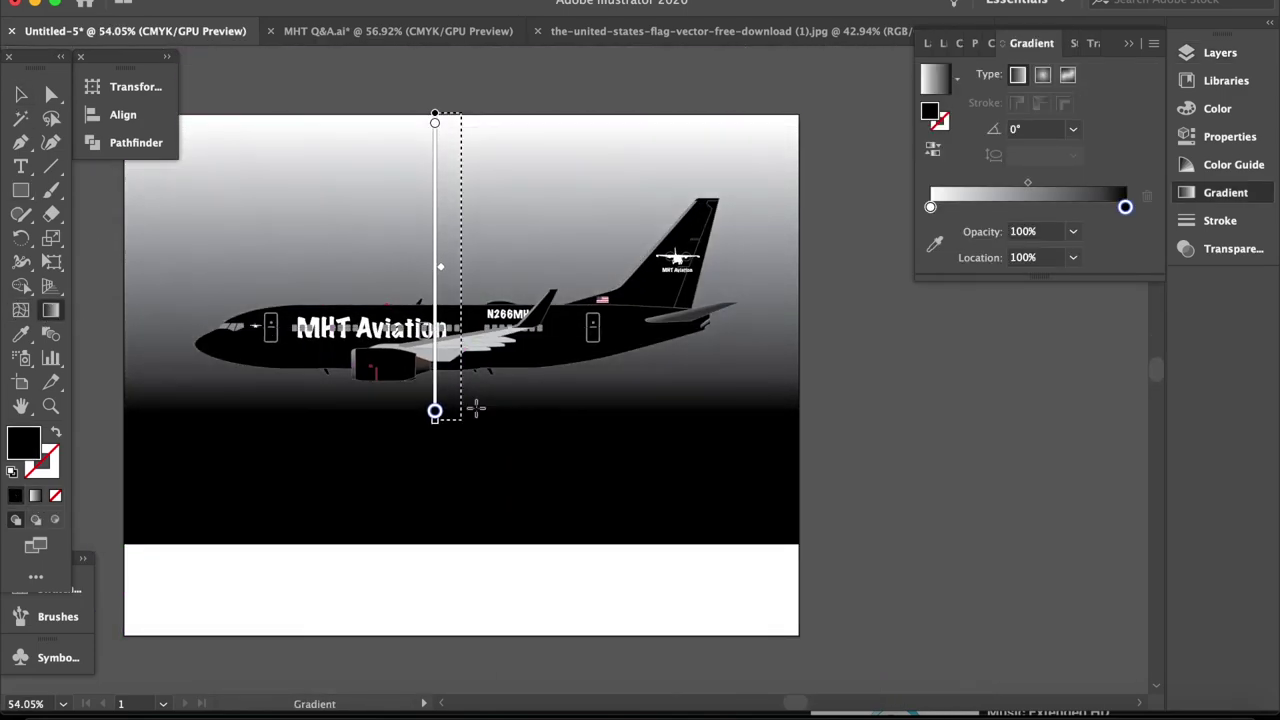
{"action": "double_click", "coordinate": [930, 207]}
{"action": "left_click", "coordinate": [954, 321]}
{"action": "left_click_drag", "start_coordinate": [361, 120], "coordinate": [355, 458]}
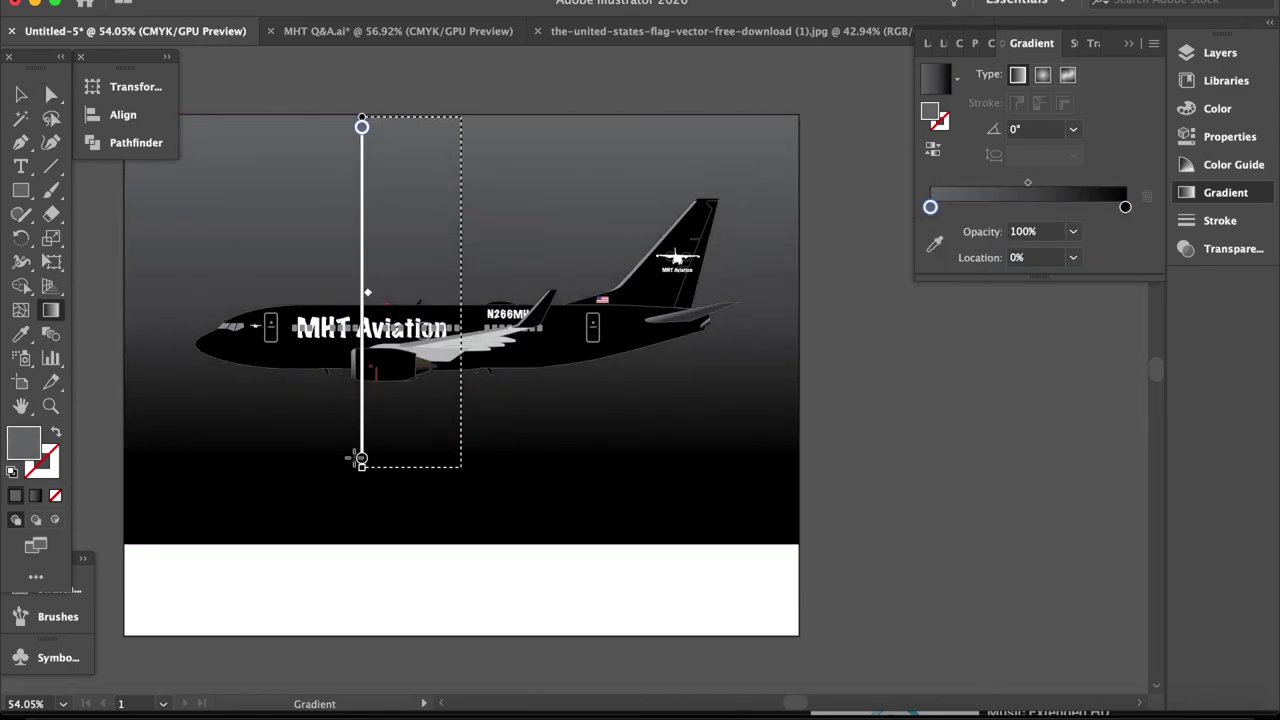
{"action": "key", "text": "v"}
{"action": "scroll", "coordinate": [700, 150], "scroll_direction": "up", "scroll_amount": 2}
{"action": "left_click", "coordinate": [1219, 52]}
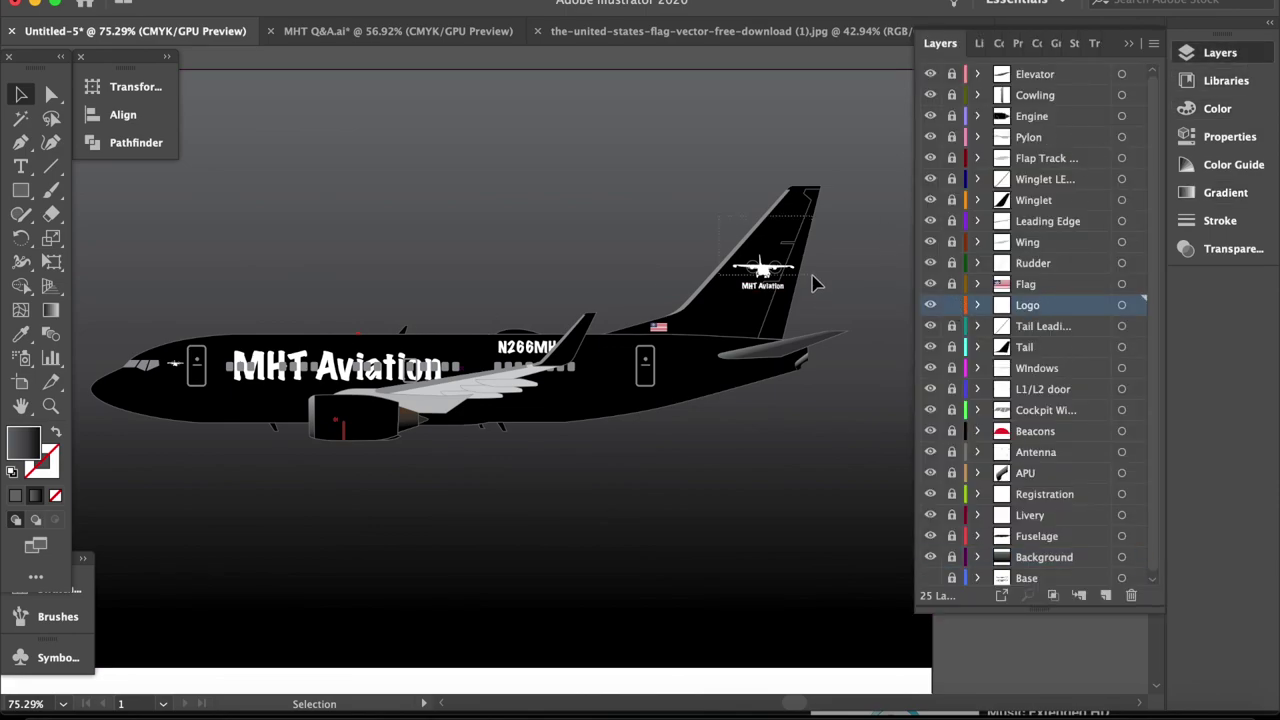
Copy the MHT Aviation tail logo and enlarge the pasted copy into a large emblem
{"action": "scroll", "coordinate": [812, 283], "scroll_direction": "up", "scroll_amount": 5}
{"action": "key", "text": "ctrl+a"}
{"action": "scroll", "coordinate": [810, 402], "scroll_direction": "down", "scroll_amount": 5}
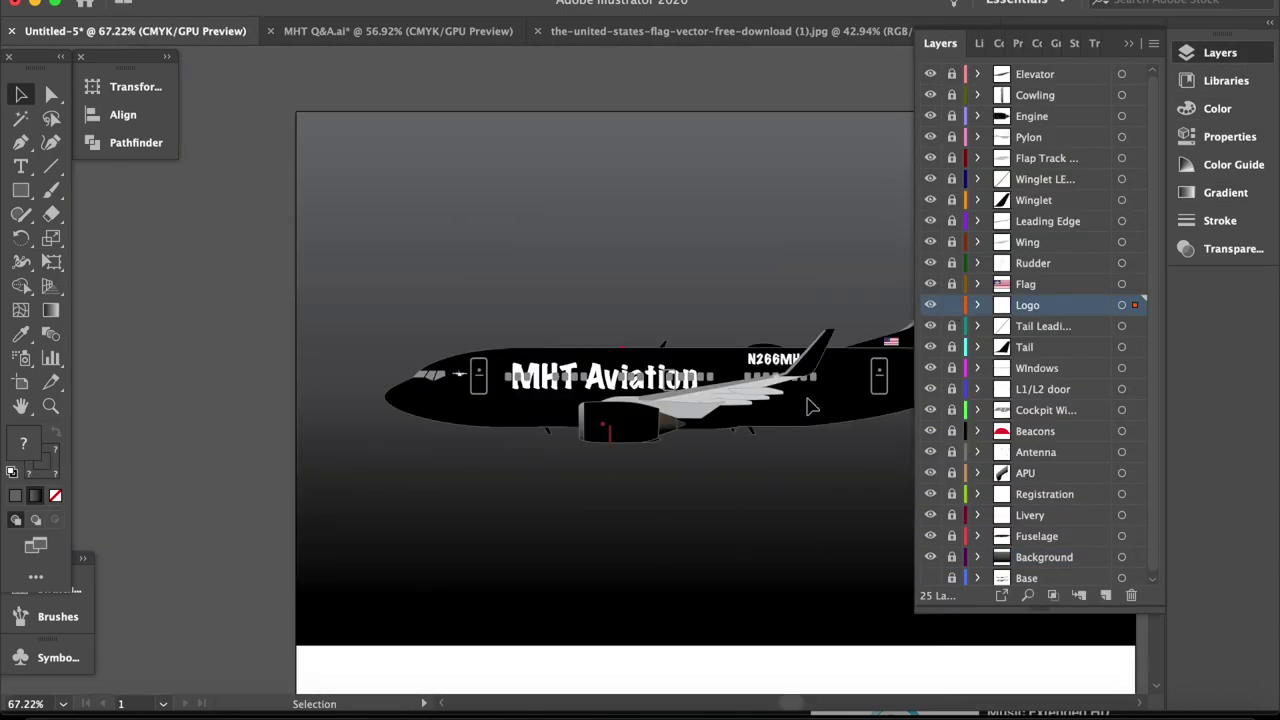
{"action": "scroll", "coordinate": [810, 404], "scroll_direction": "up", "scroll_amount": 2}
{"action": "left_click_drag", "start_coordinate": [606, 383], "coordinate": [737, 386]}
{"action": "scroll", "coordinate": [590, 505], "scroll_direction": "up", "scroll_amount": 2}
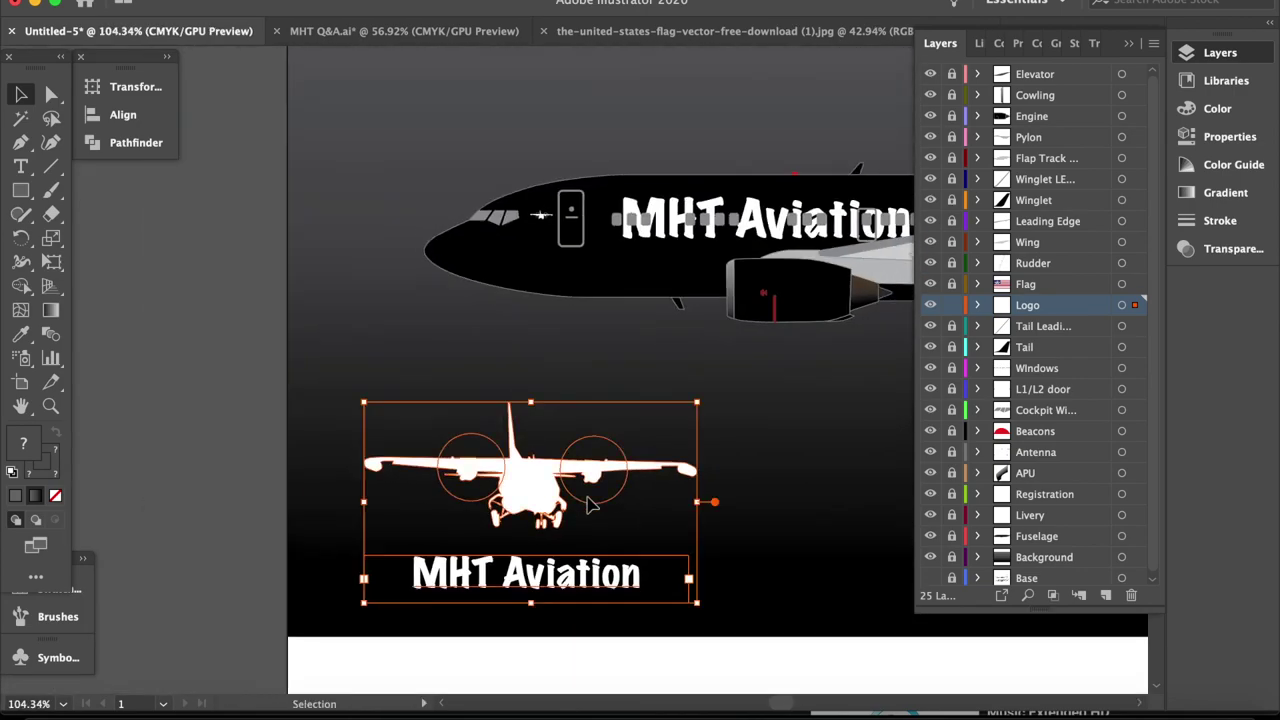
{"action": "scroll", "coordinate": [590, 505], "scroll_direction": "right", "scroll_amount": 3}
{"action": "scroll", "coordinate": [694, 437], "scroll_direction": "down", "scroll_amount": 3}
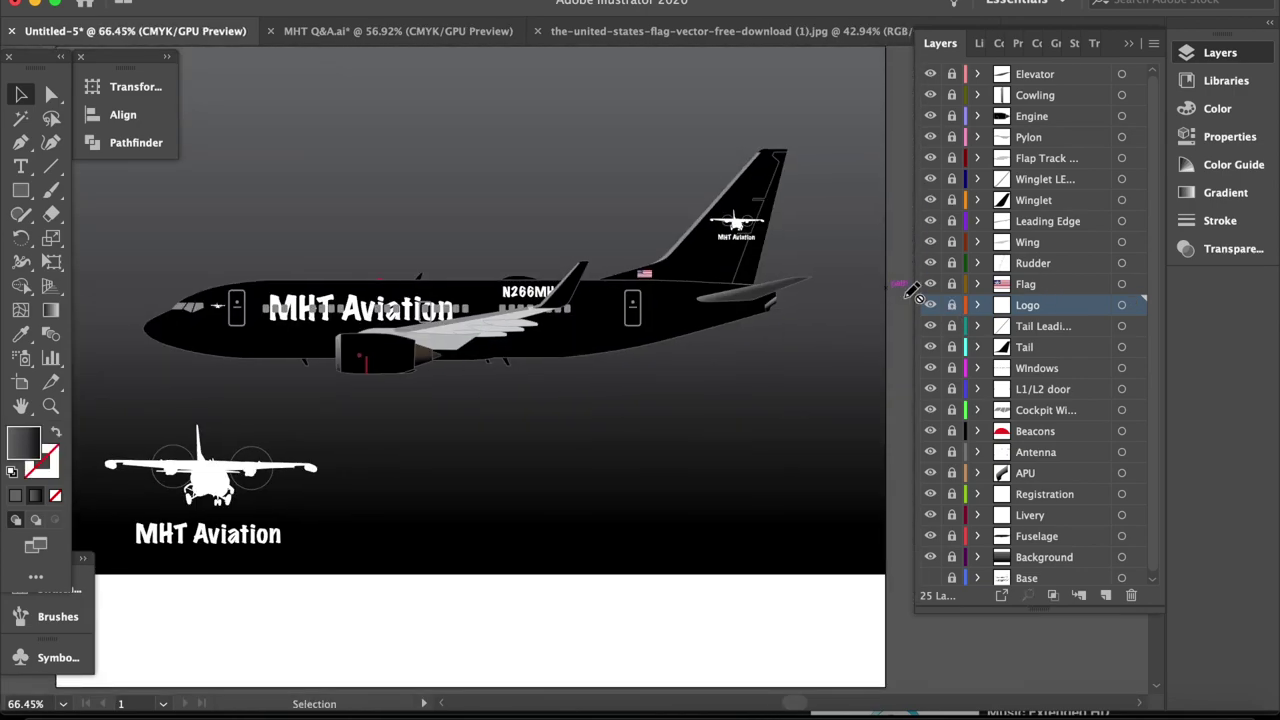